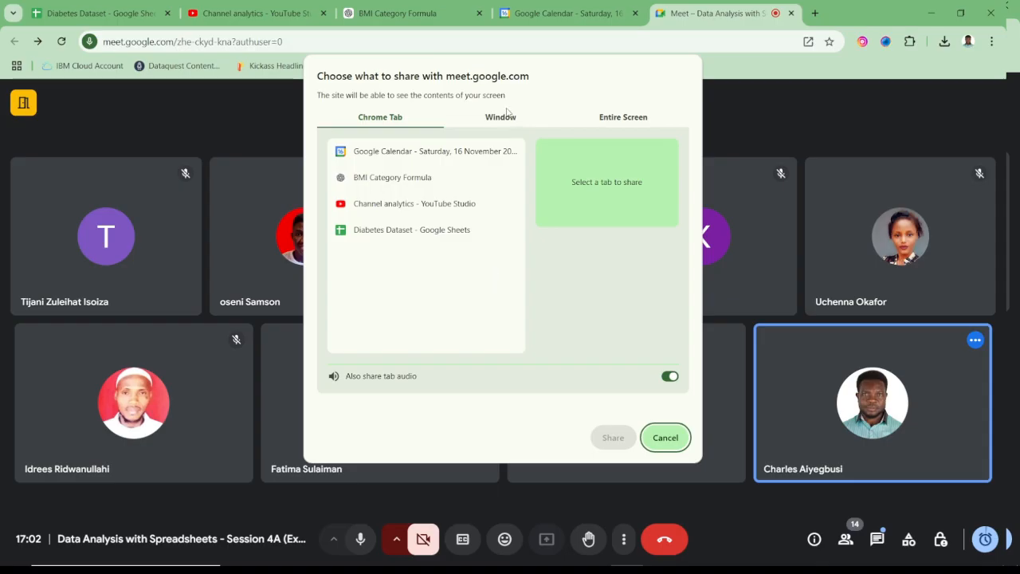
- Share the Diabetes Dataset.xlsx Excel window in the Meet call and hide the sharing notice
left_click(508, 118)
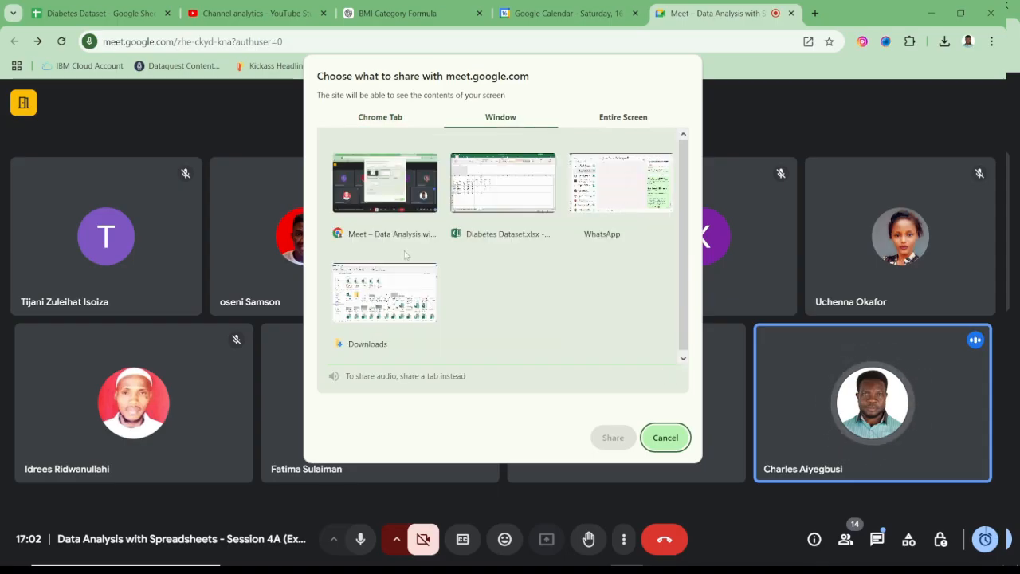
left_click(503, 191)
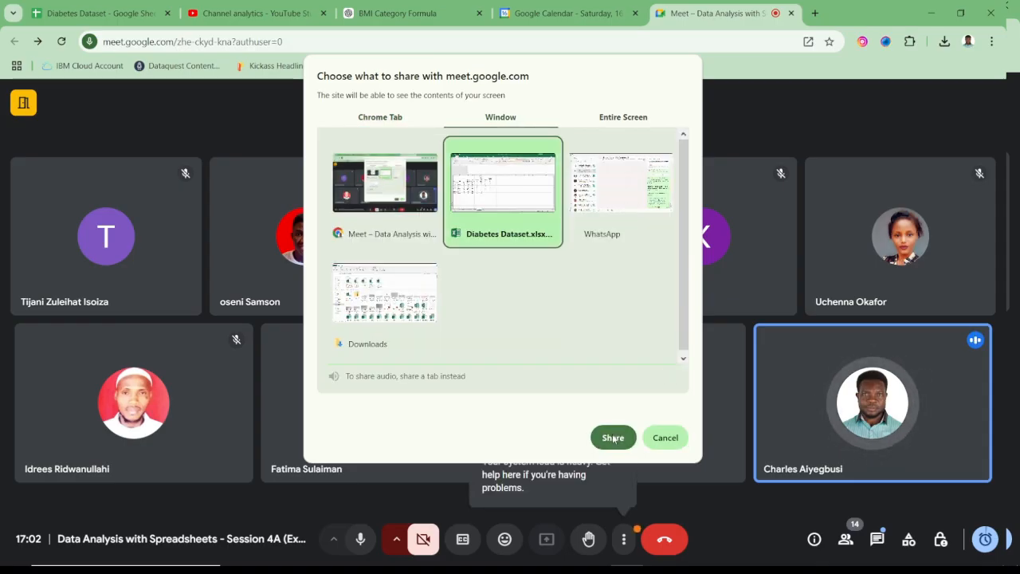
left_click(613, 438)
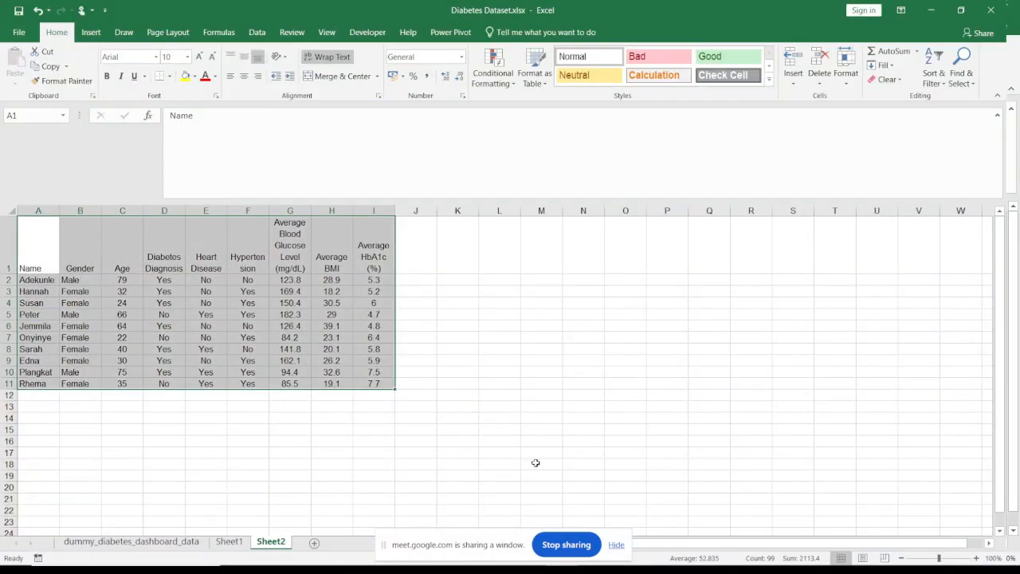
left_click(618, 545)
- Zoom the worksheet to fit the patient table in A1:I11 on Sheet2
left_click(533, 417)
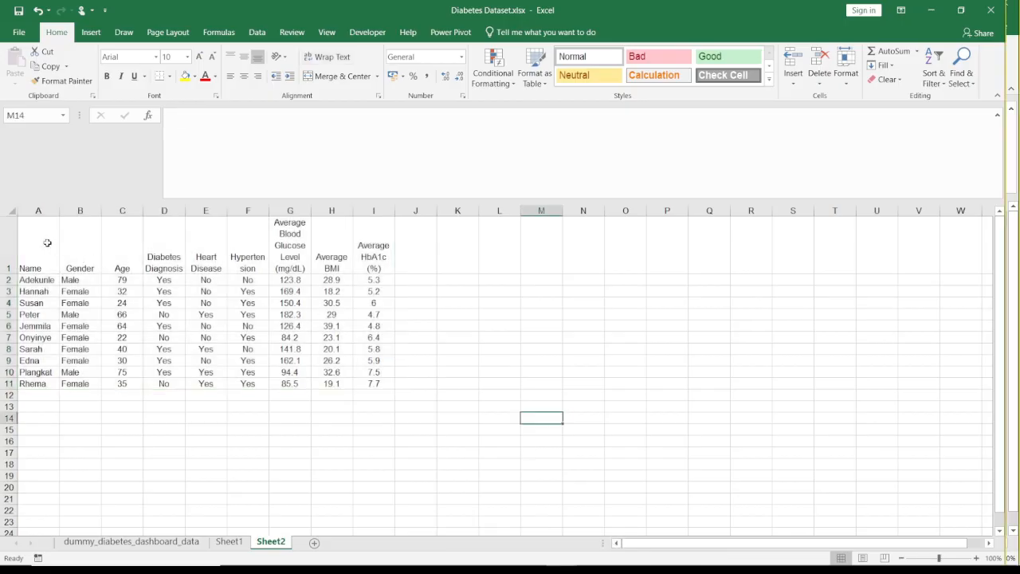
left_click_drag(46, 242, 375, 383)
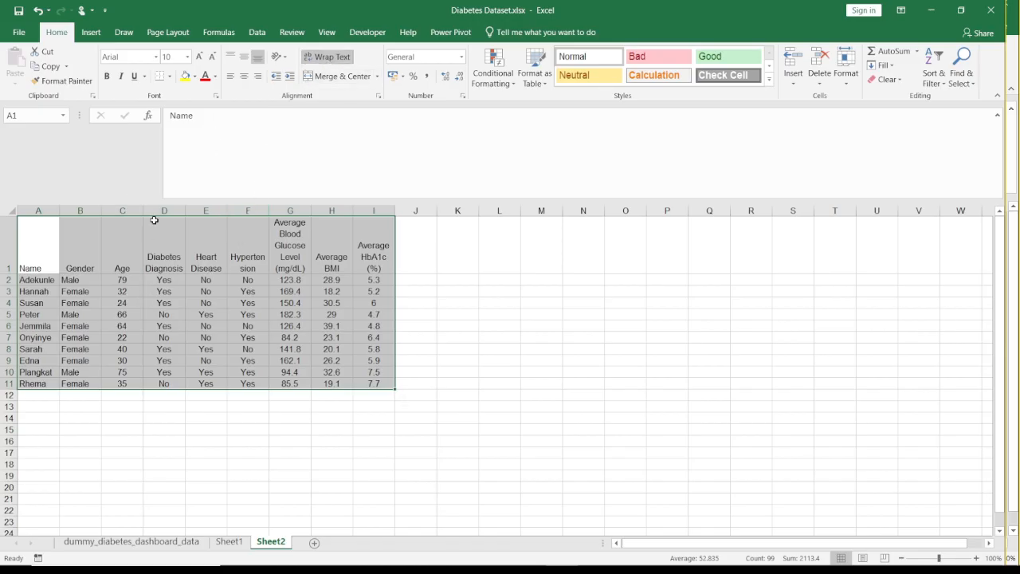
left_click(326, 32)
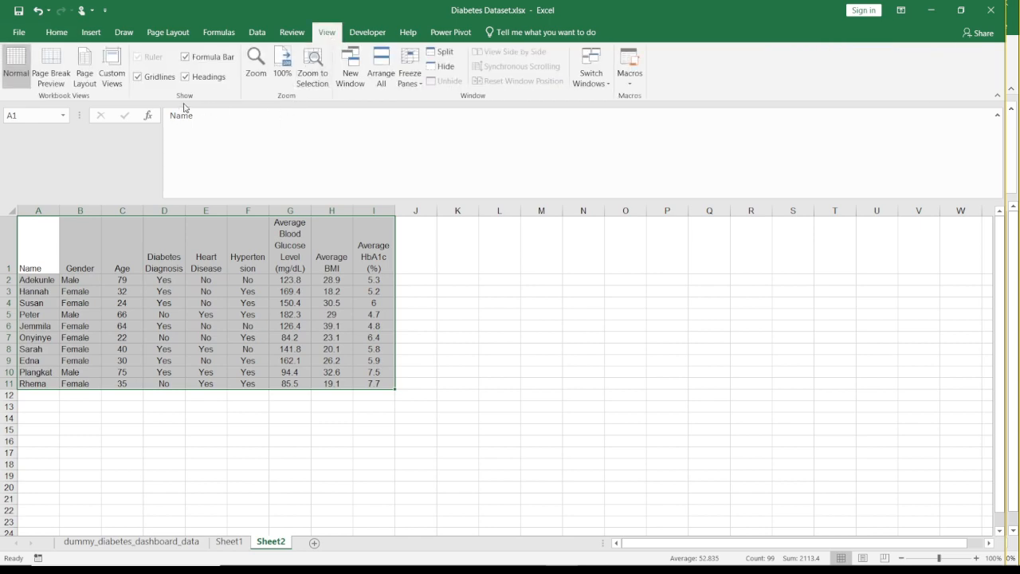
left_click(307, 77)
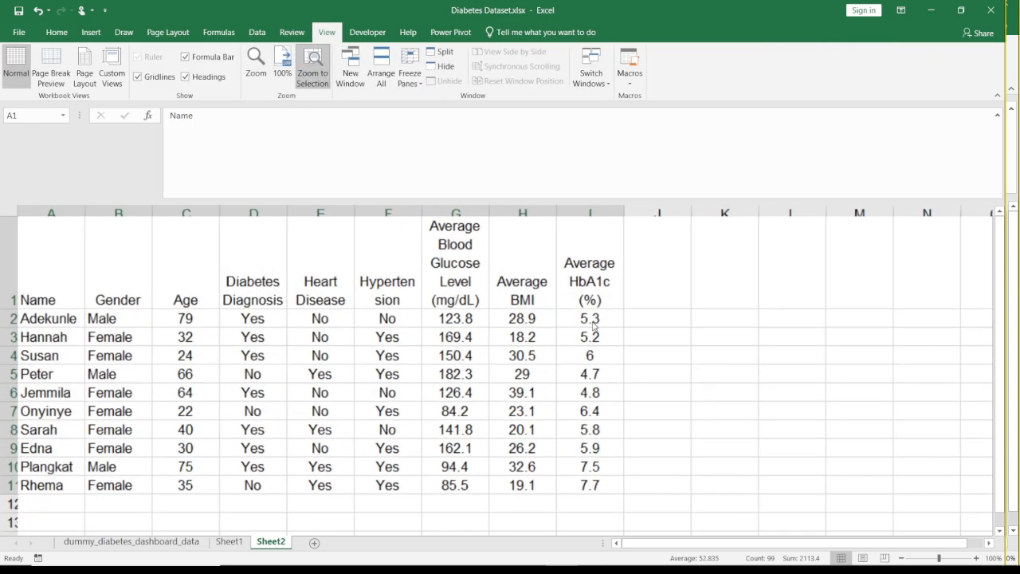
left_click(655, 301)
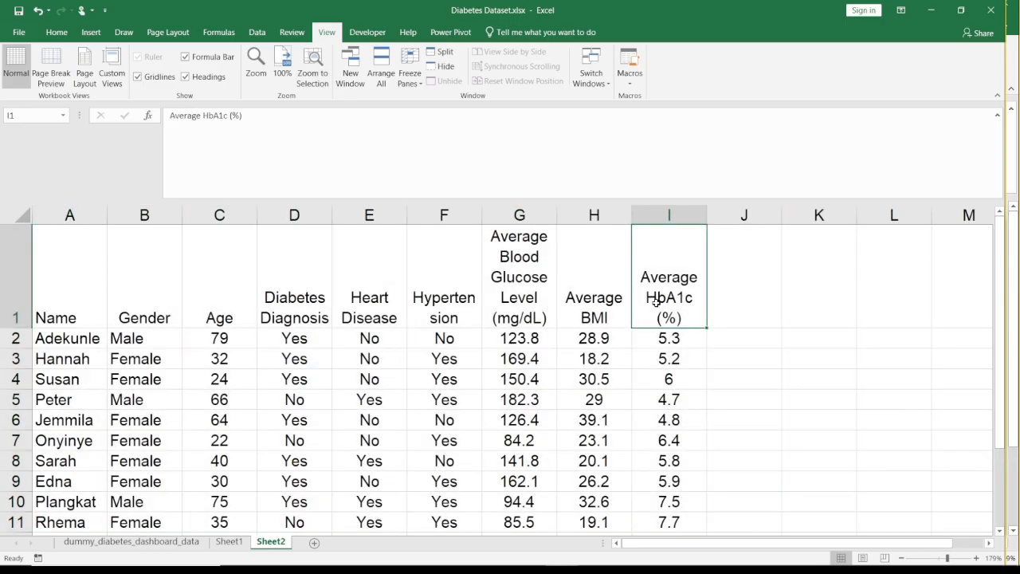
- Review the table's column headers in row 1 and the list of patients in column A
left_click(757, 309)
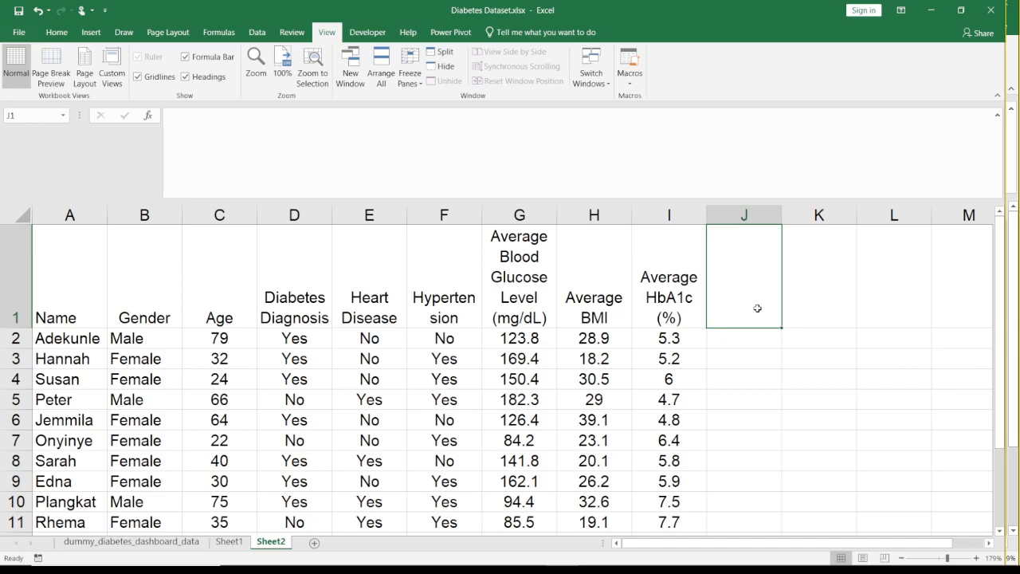
key("Left")
key("Left")
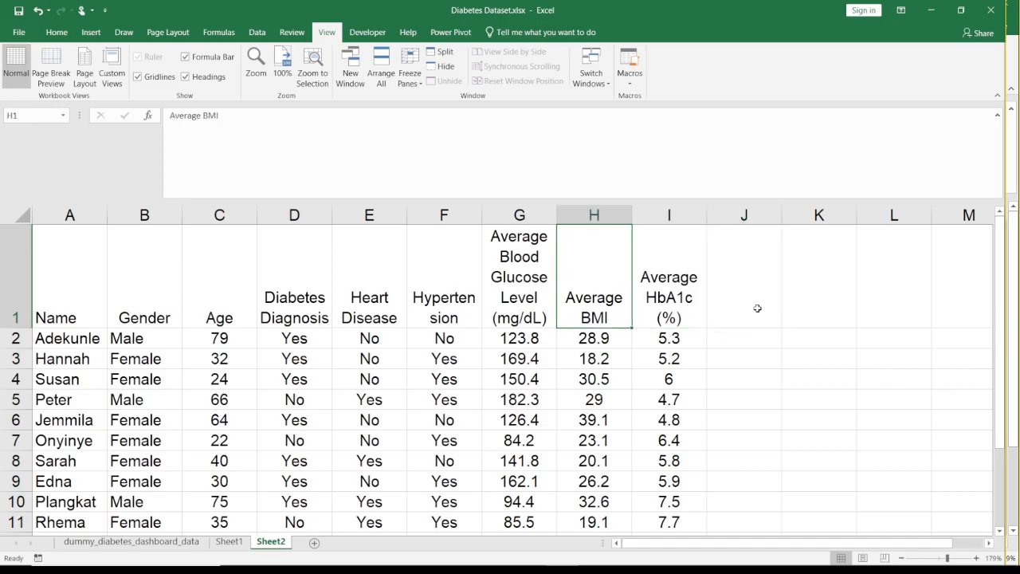
key("Left")
key("Left")
key("Left")
key("Left")
key("Left")
key("Left")
key("Left")
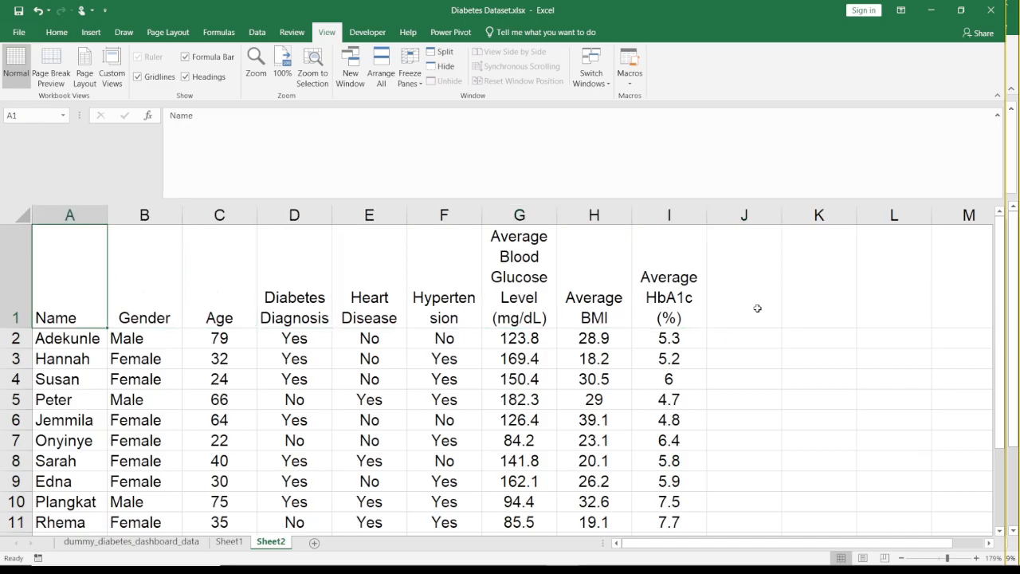
key("Down")
key("Down")
key("Down")
key("Down")
key("Down")
key("Down")
key("Down")
key("Down")
key("Down")
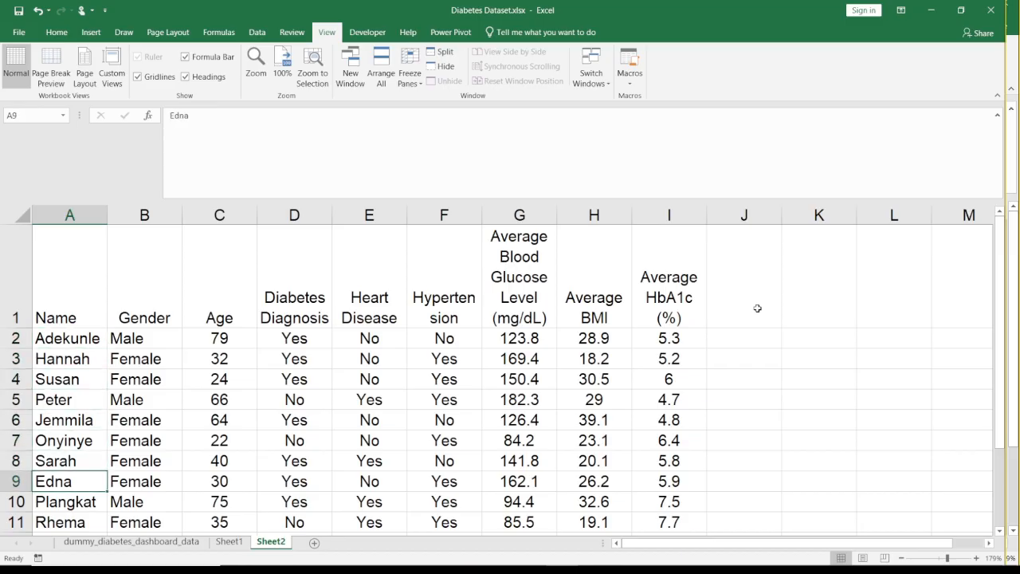
key("Down")
key("Down")
key("Up")
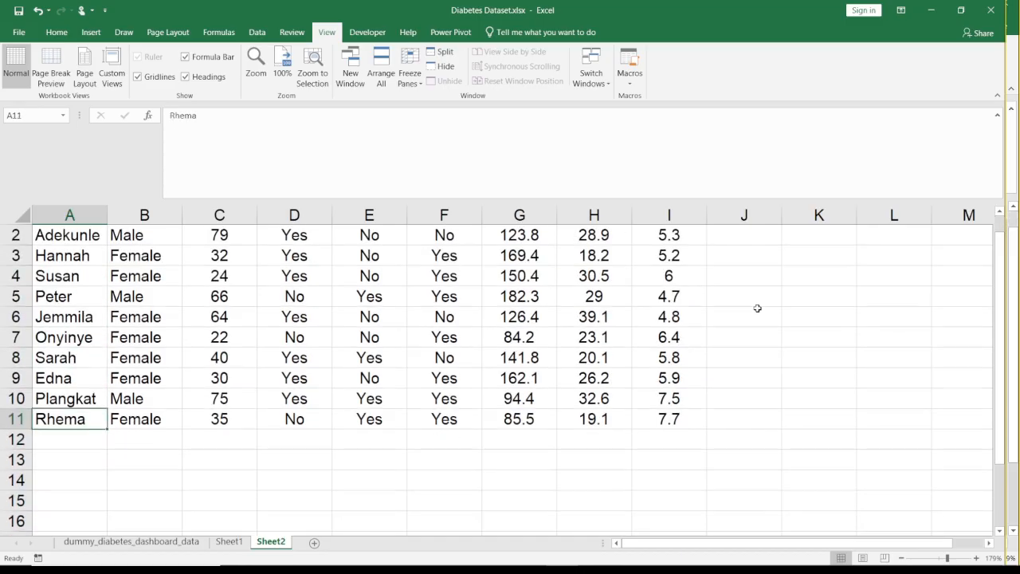
key("Up")
key("Up")
key("Up")
key("Up")
key("Up")
key("Up")
key("Up")
key("Up")
key("Up")
key("Up")
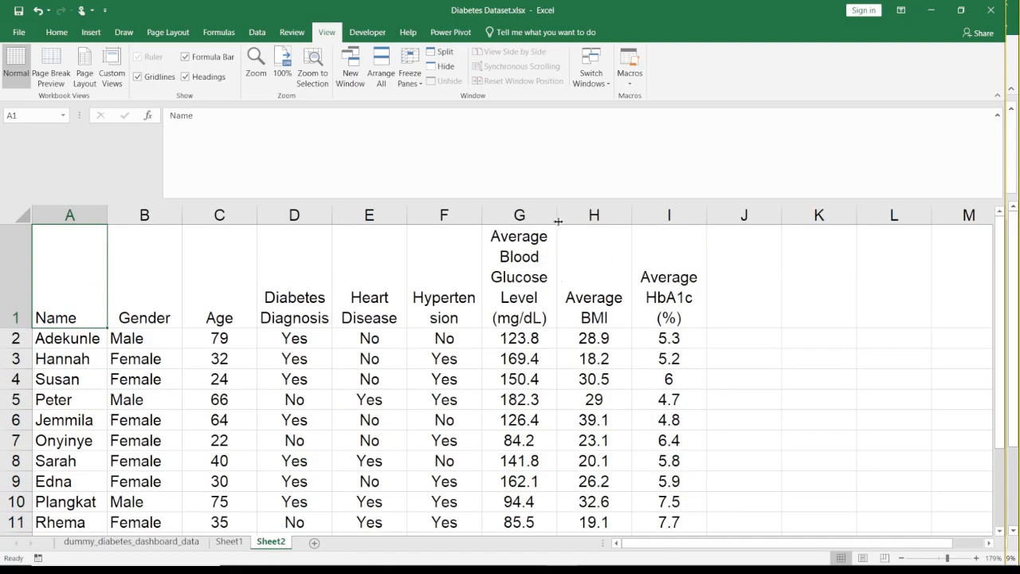
- Widen the Average Blood Glucose Level column G and go over the header row A1:I1
left_click_drag(558, 221, 587, 221)
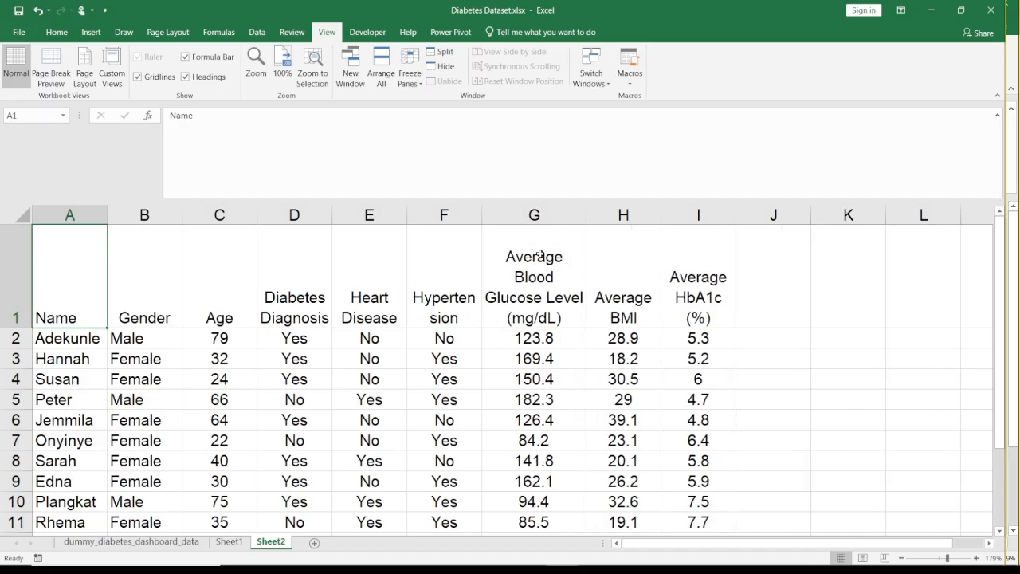
left_click_drag(91, 287, 674, 304)
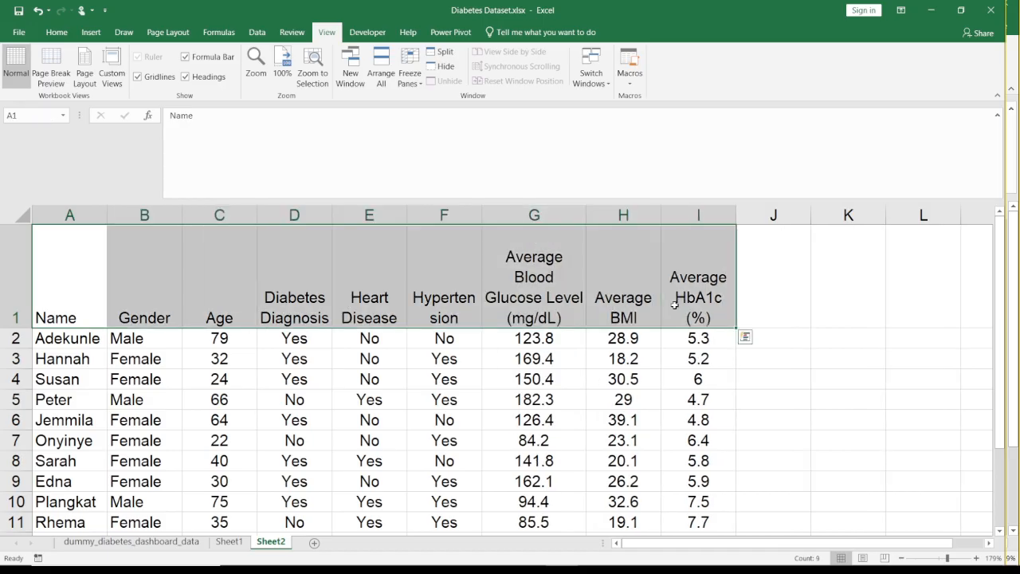
left_click(771, 291)
key("Left")
key("Left")
key("Left")
key("Left")
key("Left")
key("Left")
key("Left")
key("Left")
key("Left")
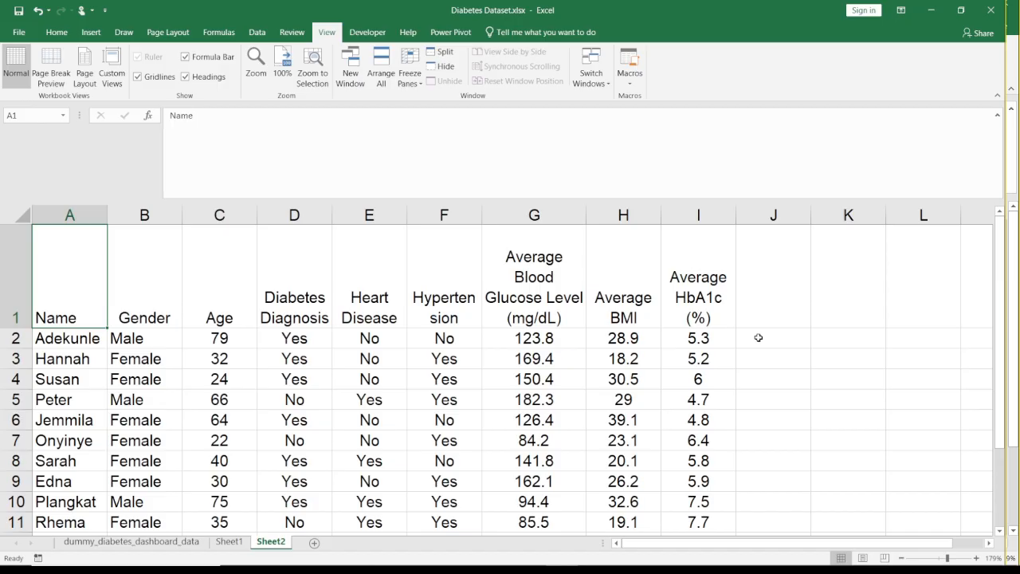
- Examine the first patient record in row 2, going through its name, gender, age and diagnosis fields
left_click(779, 313)
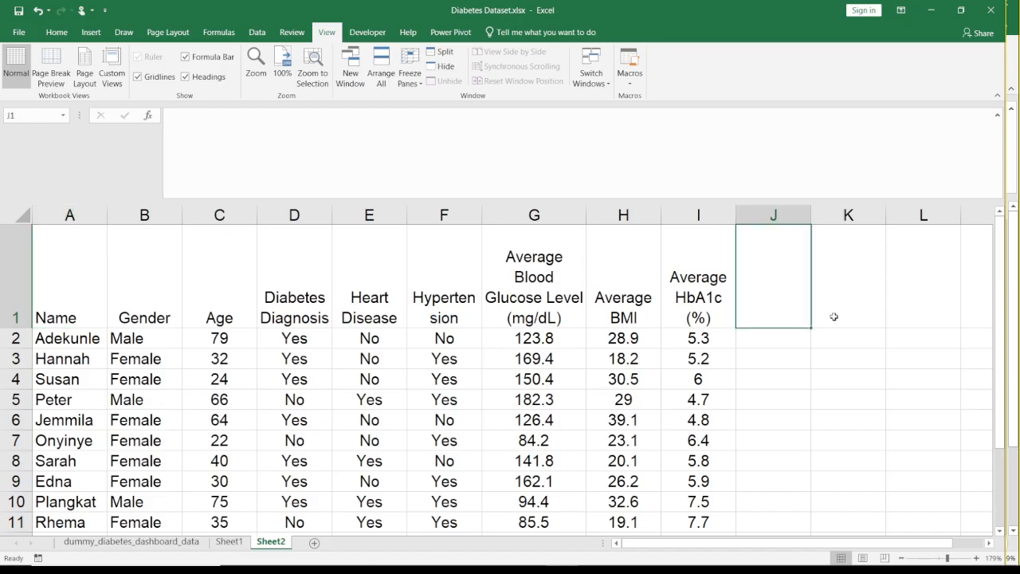
left_click(834, 317)
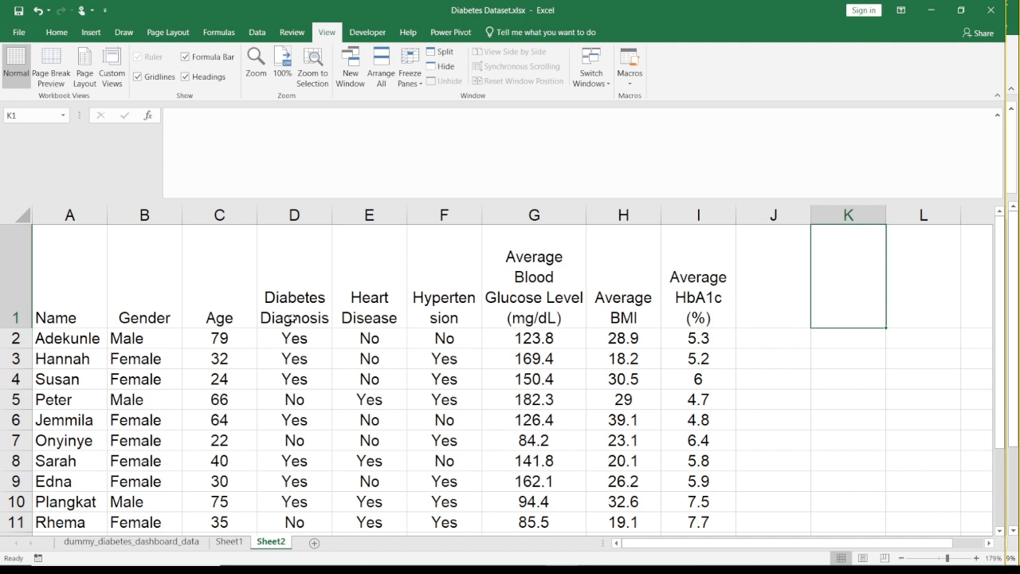
key("Left")
key("Left")
key("Left")
key("Left")
key("Left")
key("Left")
key("Left")
key("Left")
key("Left")
key("Left")
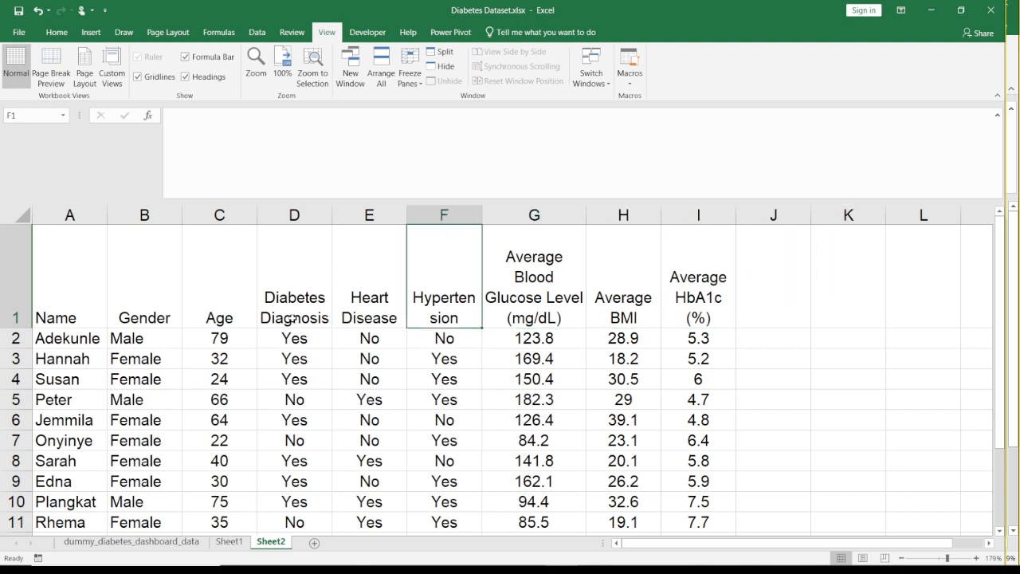
key("Down")
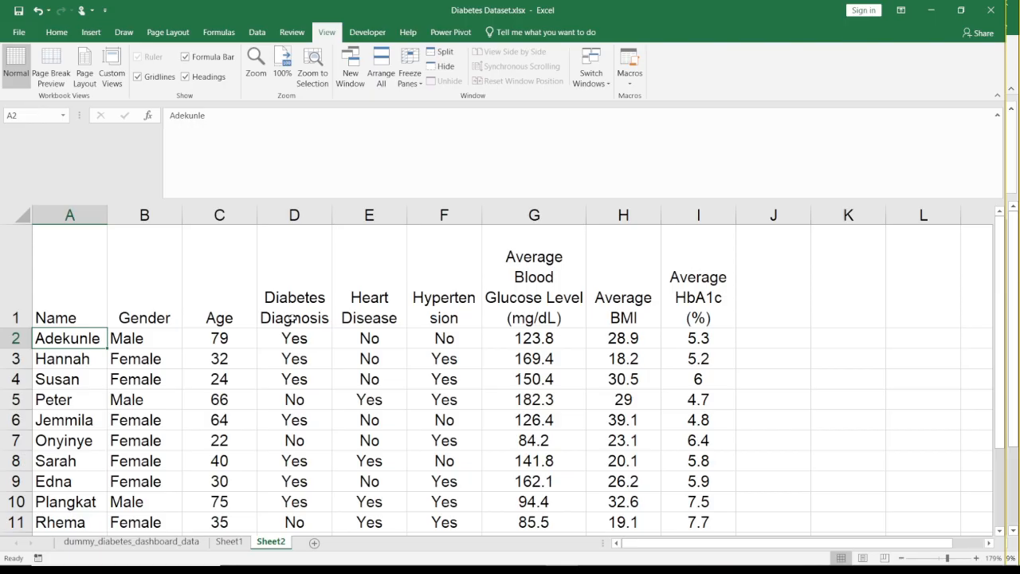
key("Right")
key("Right")
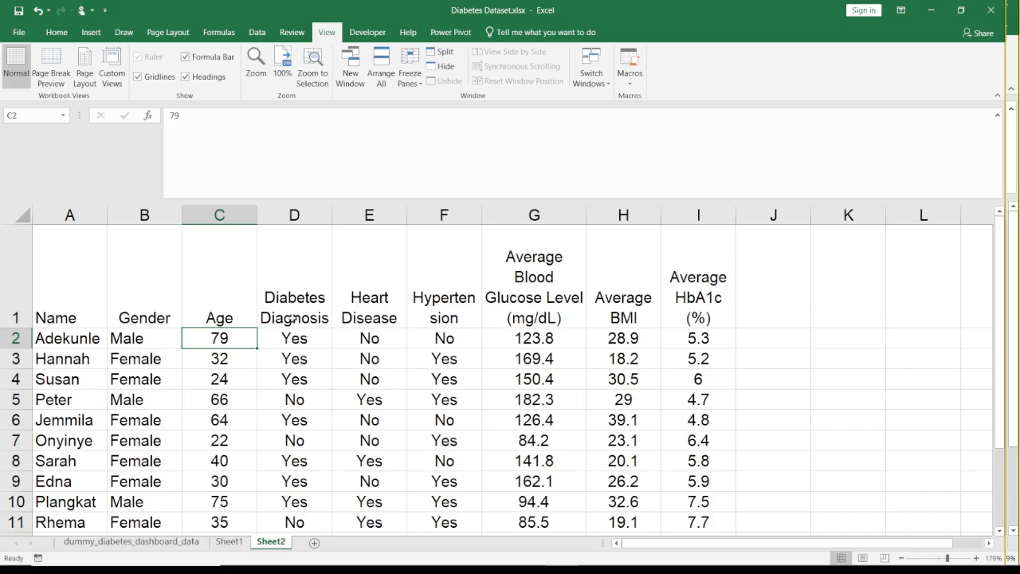
key("Left")
key("Left")
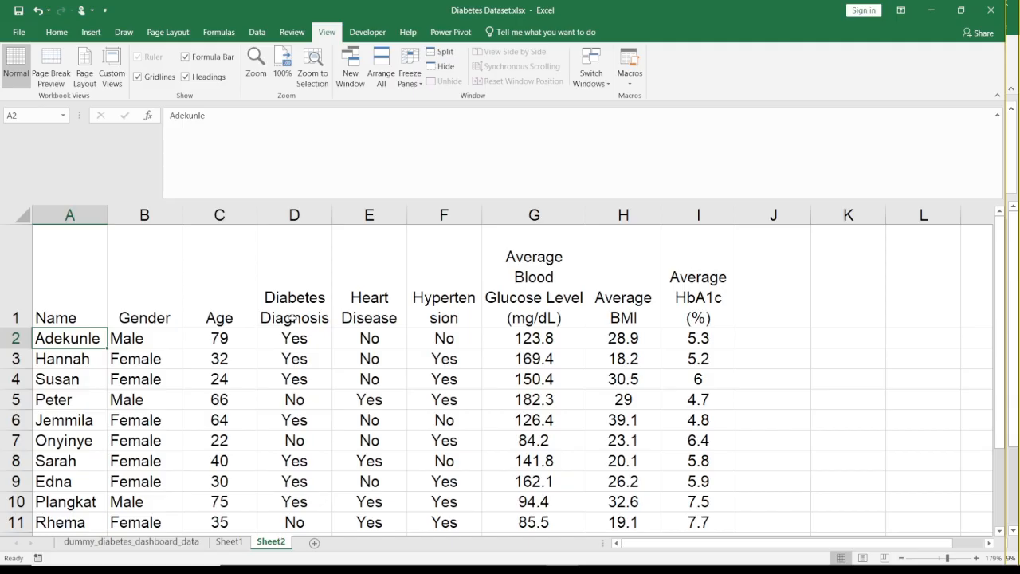
key("Right")
key("Right")
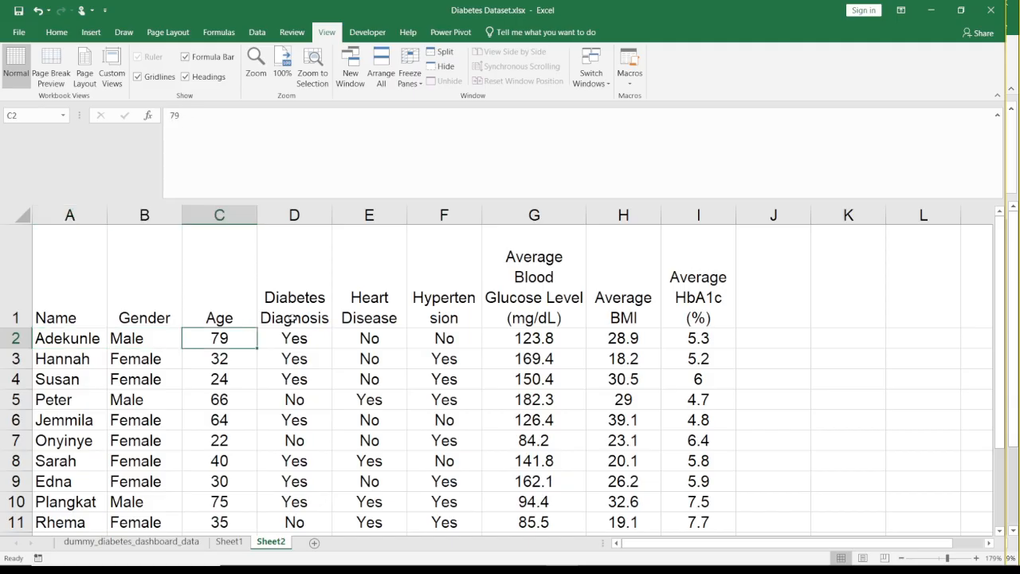
key("Right")
key("Right")
key("Right")
key("Right")
key("Right")
key("Right")
key("Right")
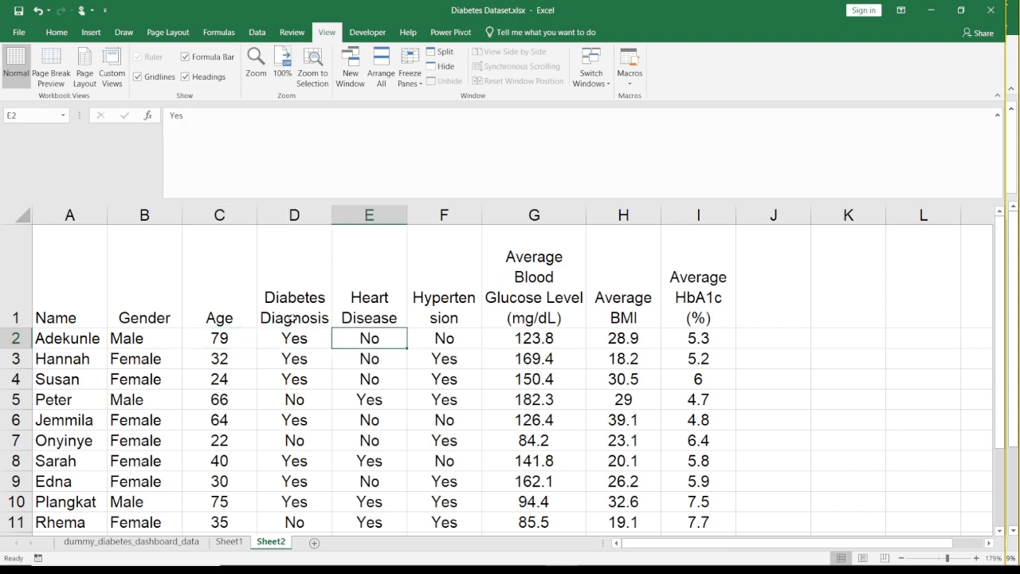
key("Right")
- Enter the formula =A2 in cell K2 to reference the first patient's name
key("shift+Up")
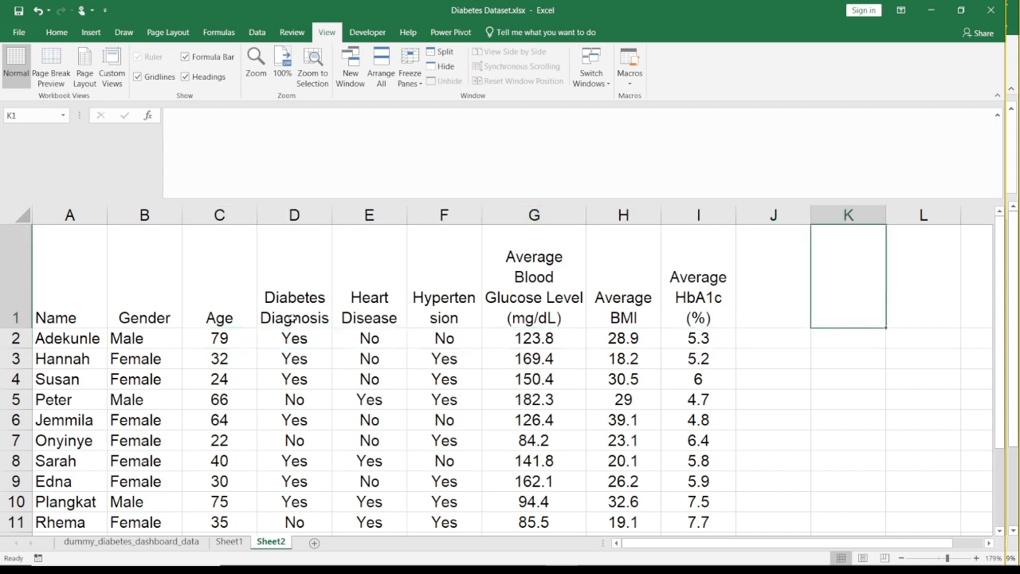
key("shift+Down")
key("shift+Up")
key("shift+Down")
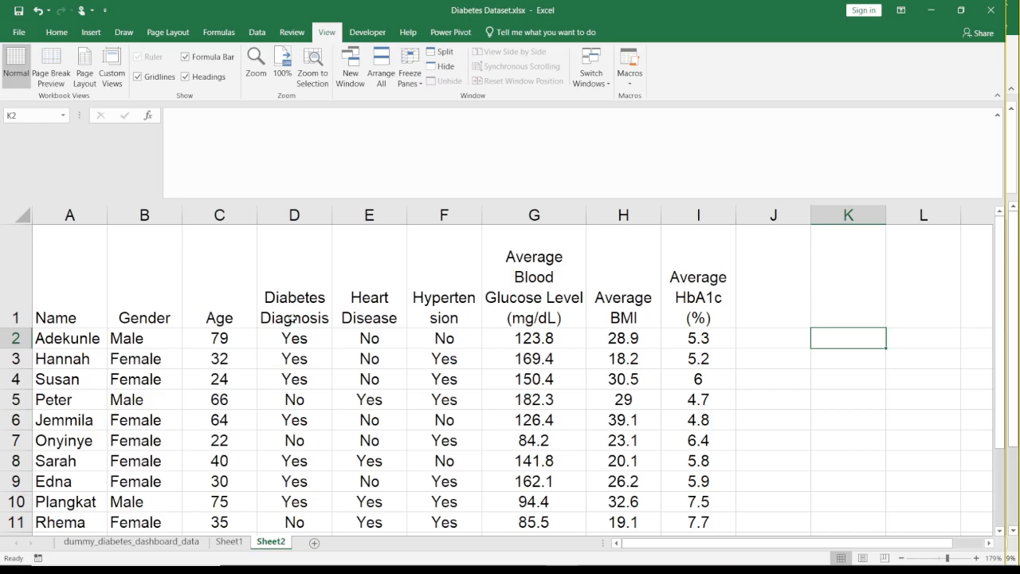
type("=")
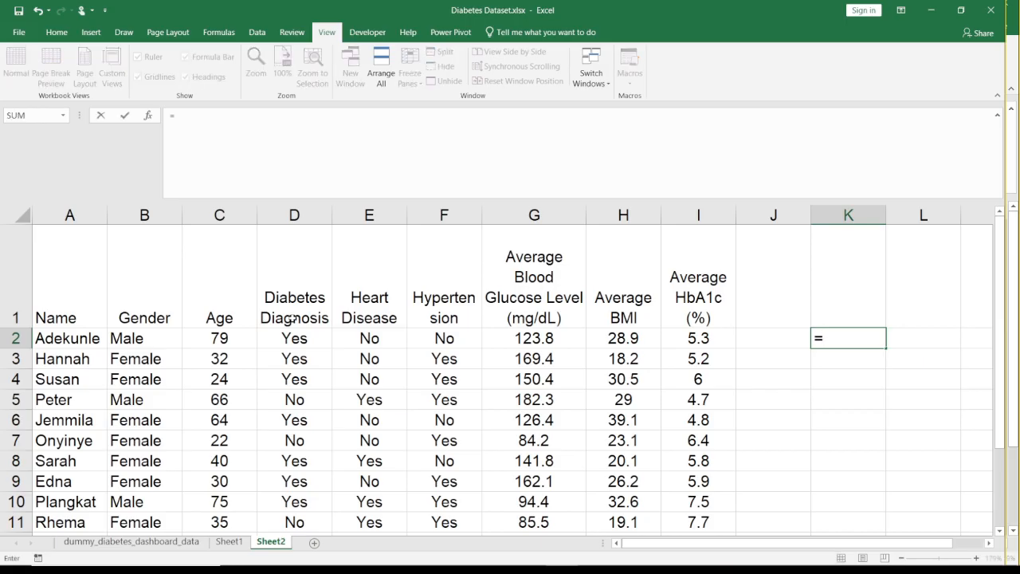
left_click(93, 339)
key("Return")
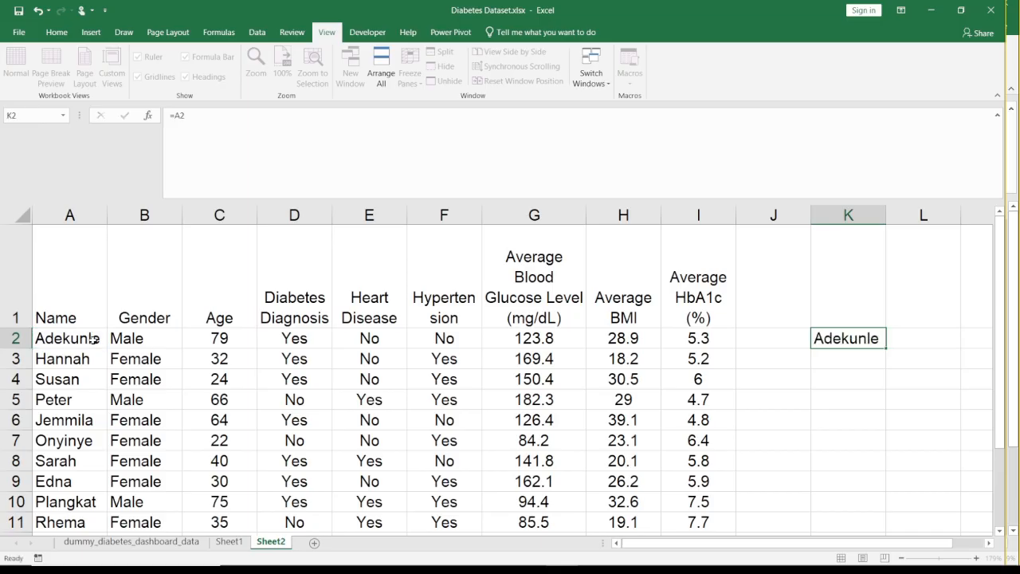
key("Up")
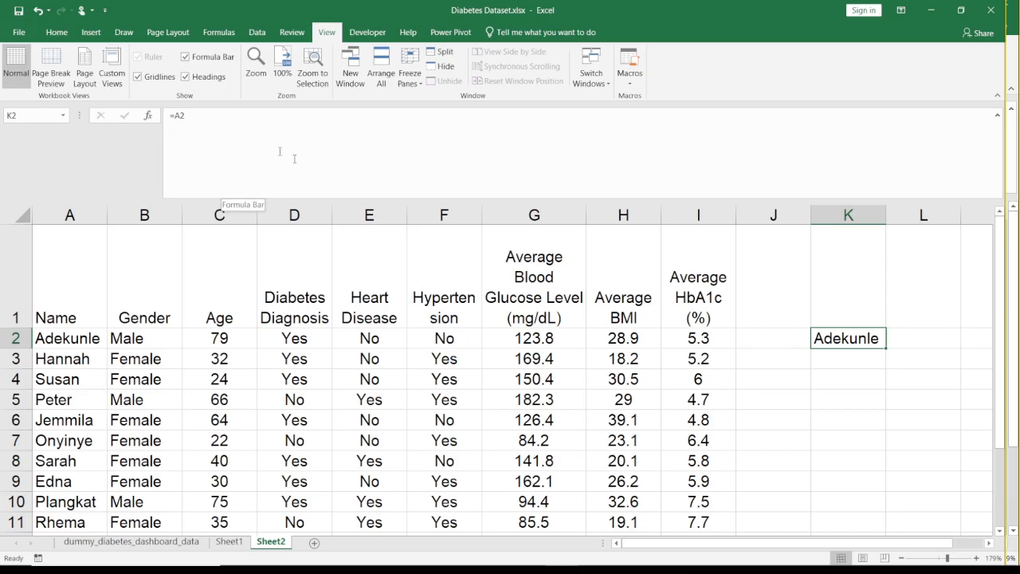
left_click(917, 334)
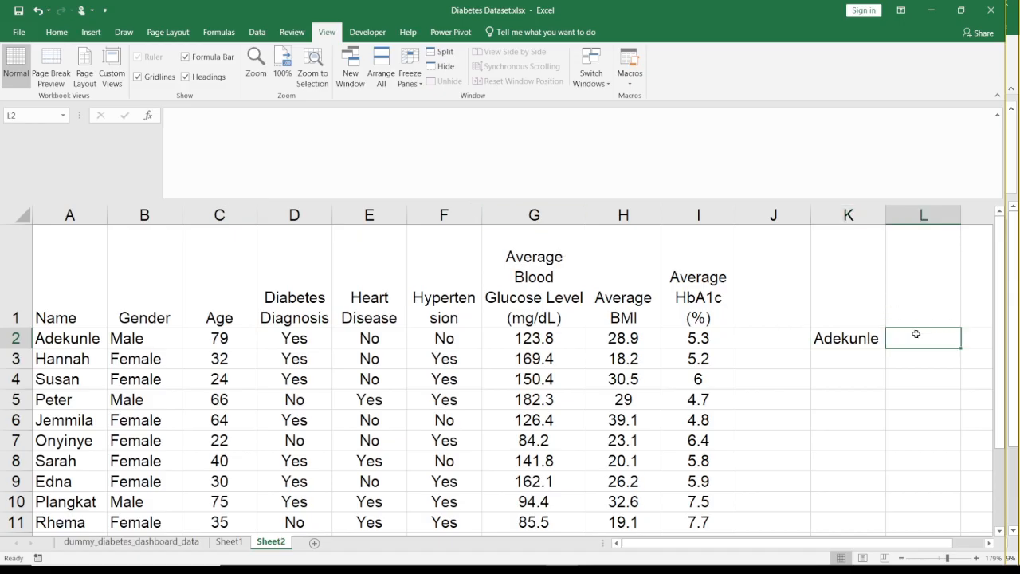
key("Left")
left_click(917, 334)
scroll(917, 334, "right", 1)
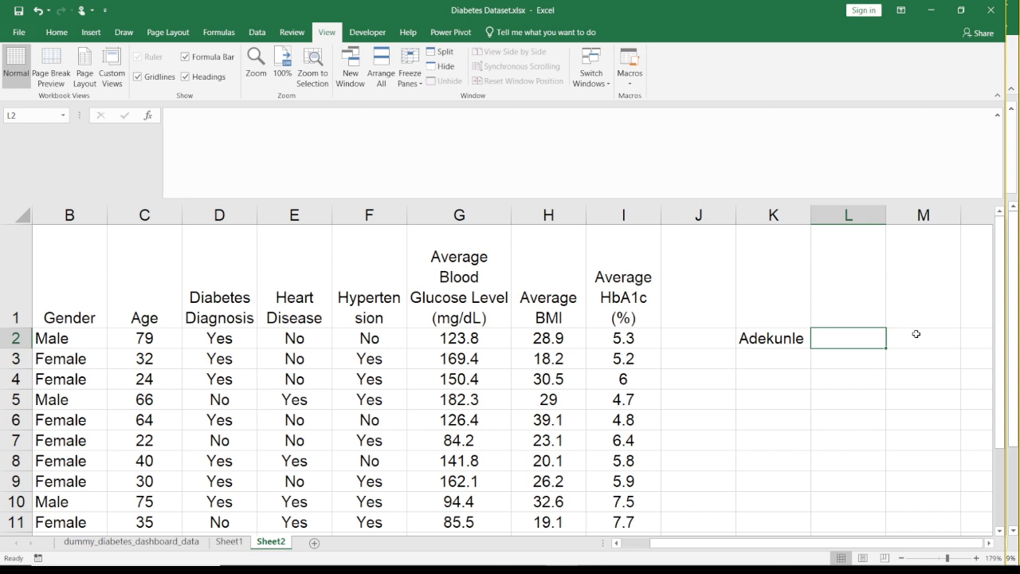
key("Left")
key("Right")
- Select the entire Name column, column A
left_click(82, 314)
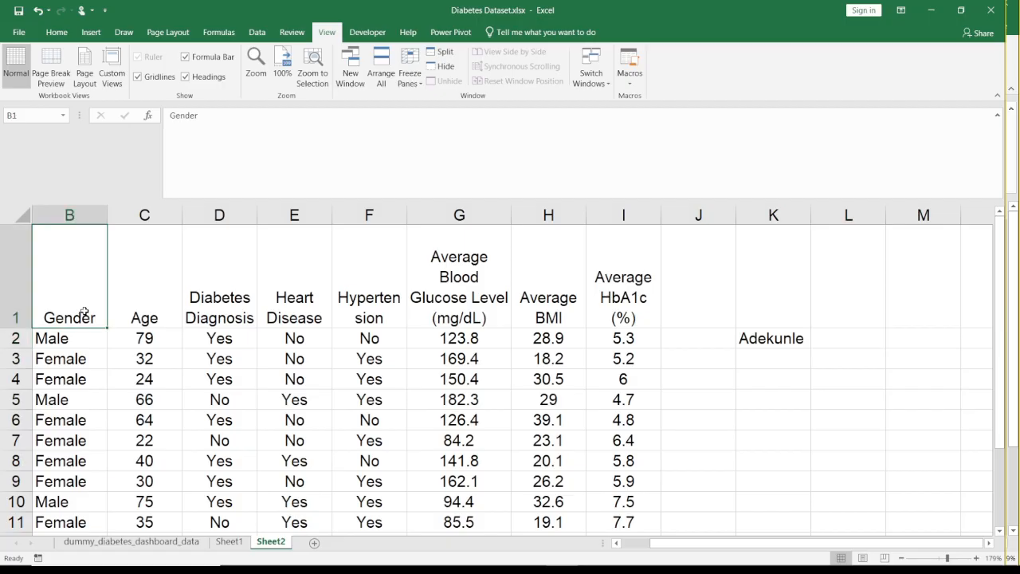
key("Left")
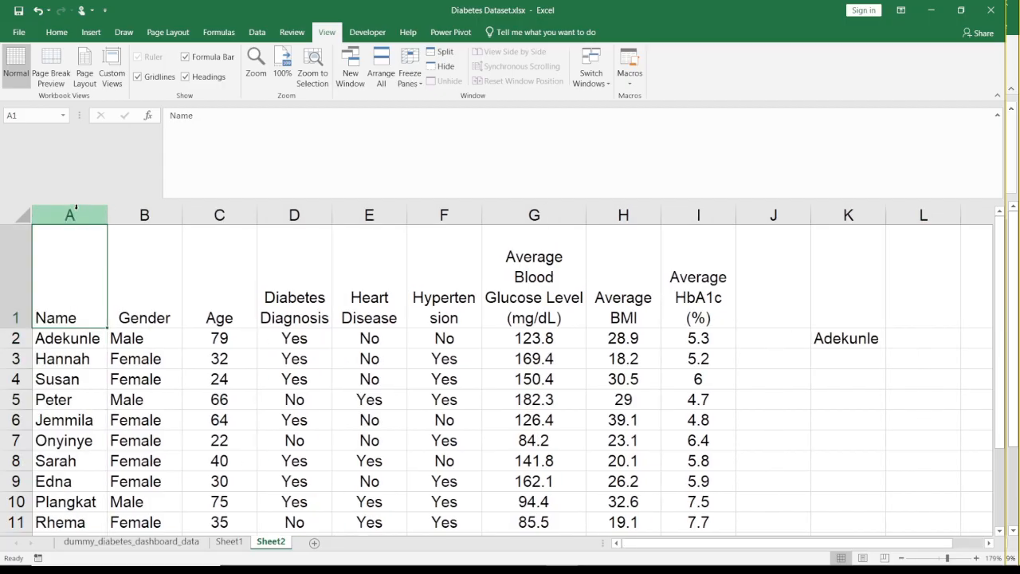
left_click(59, 210)
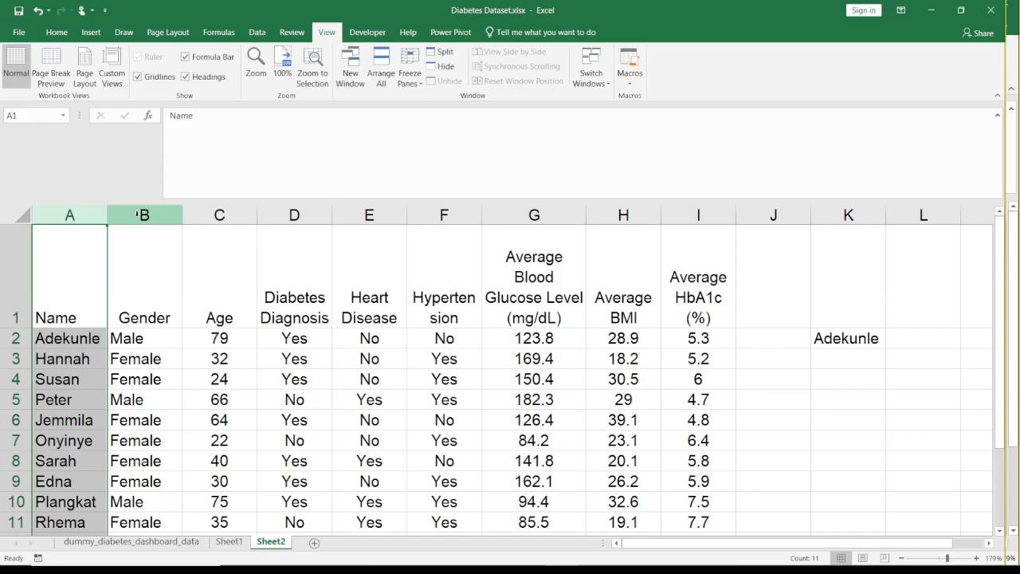
- Go over the Name column A and the Age column C of the patient table
left_click(160, 265)
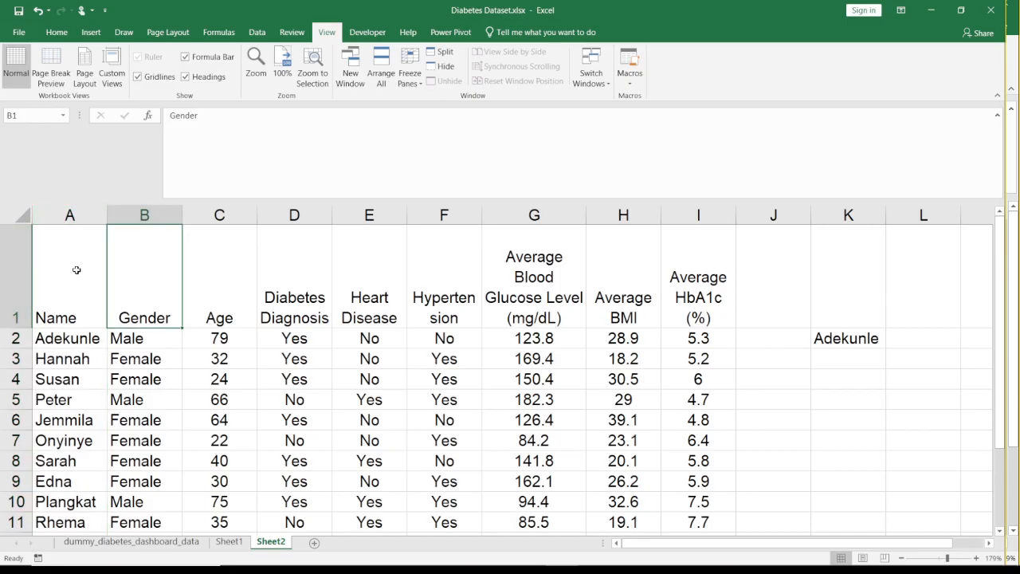
left_click(70, 215)
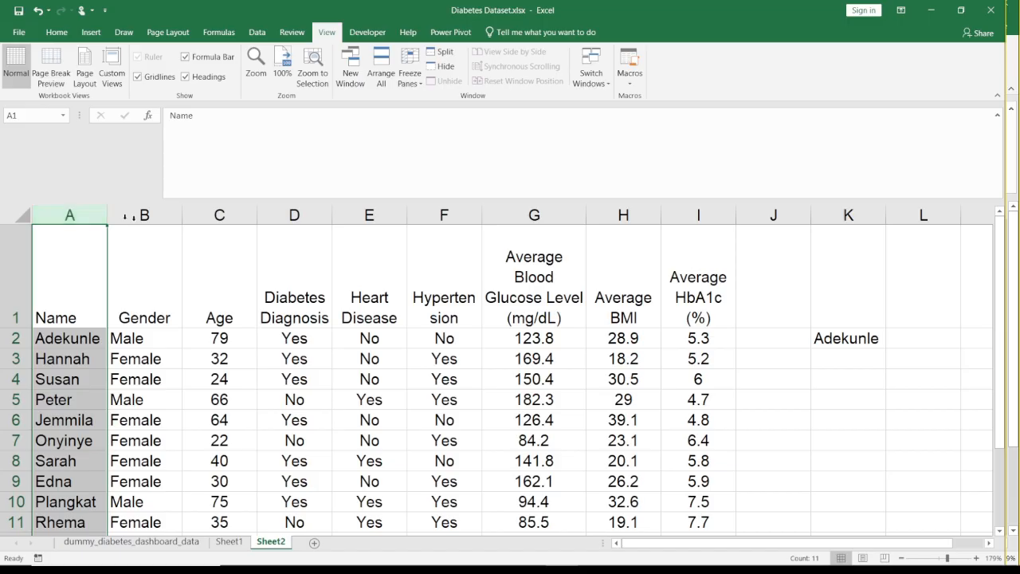
left_click(221, 216)
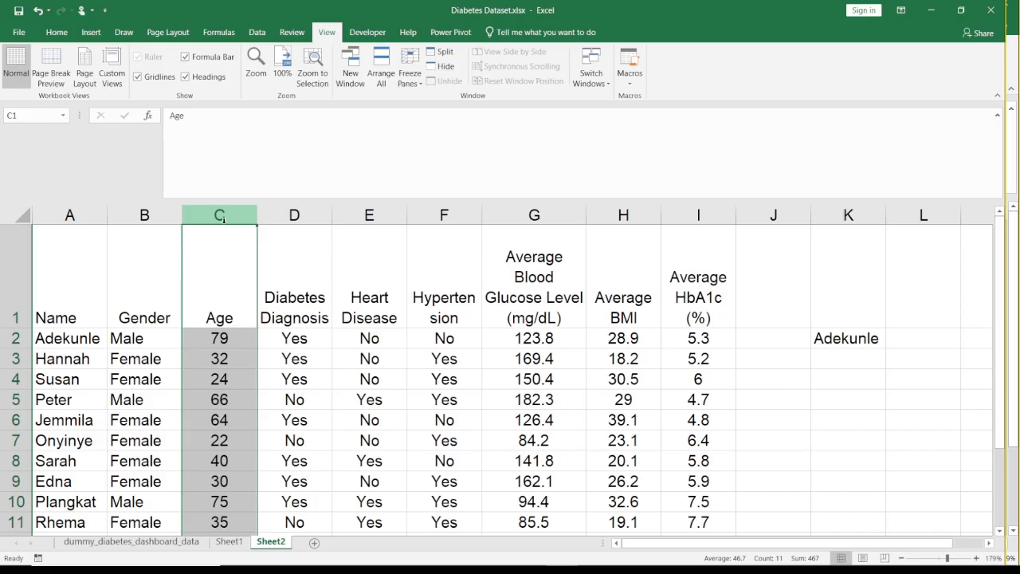
- Start a VLOOKUP formula in cell L2 with K2 as the lookup value
left_click(919, 339)
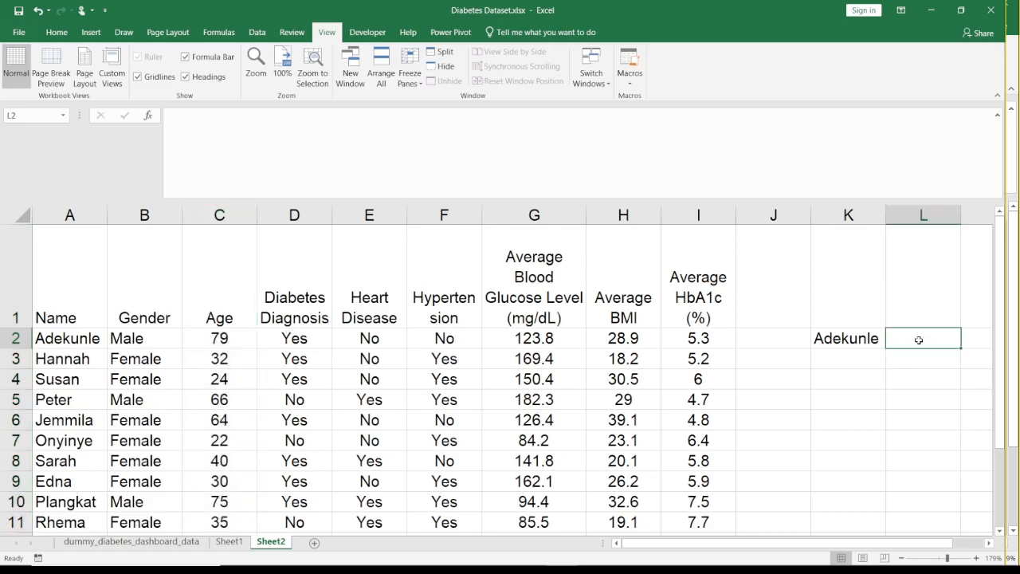
type("=vlo")
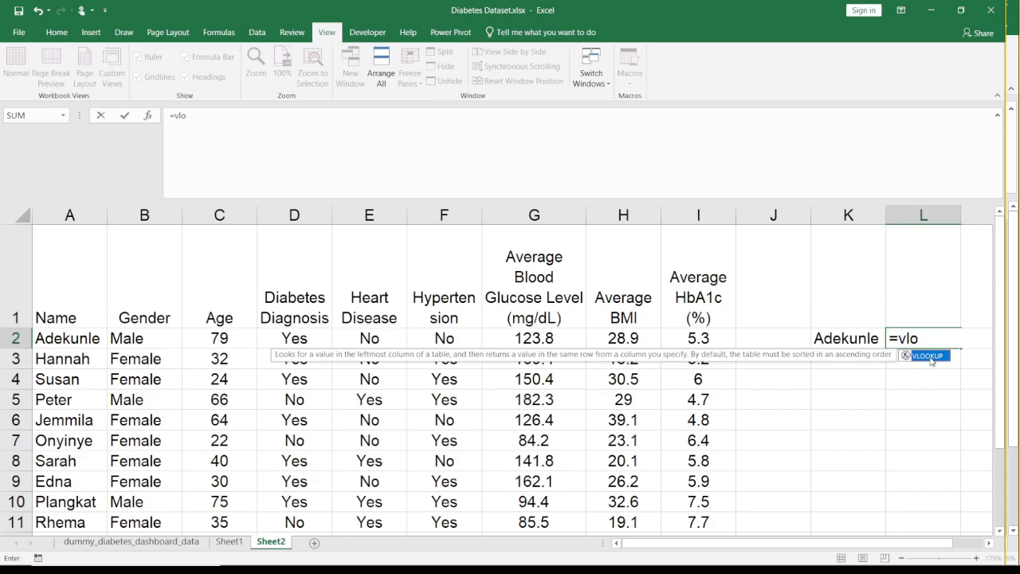
double_click(929, 355)
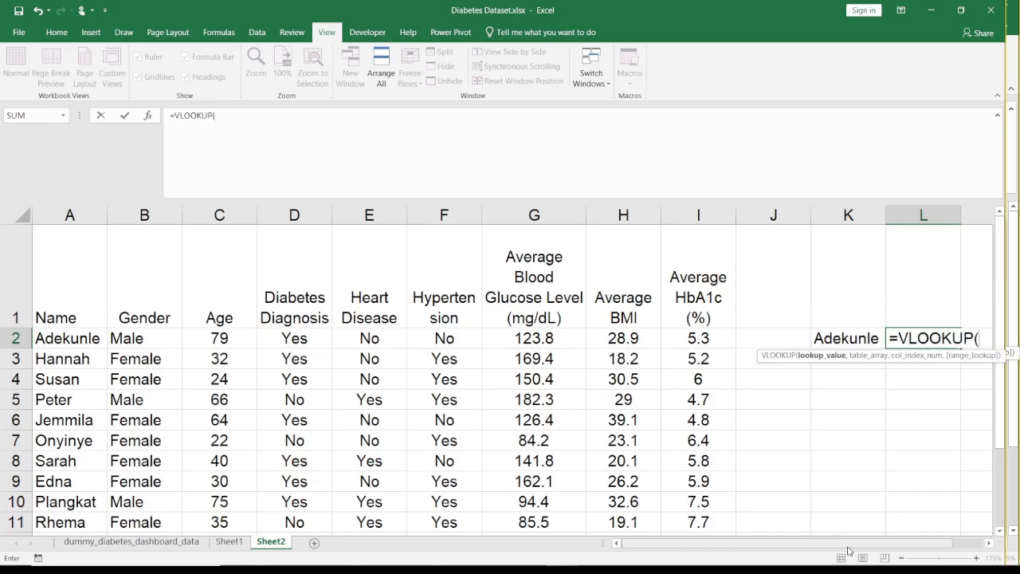
left_click_drag(851, 550, 897, 548)
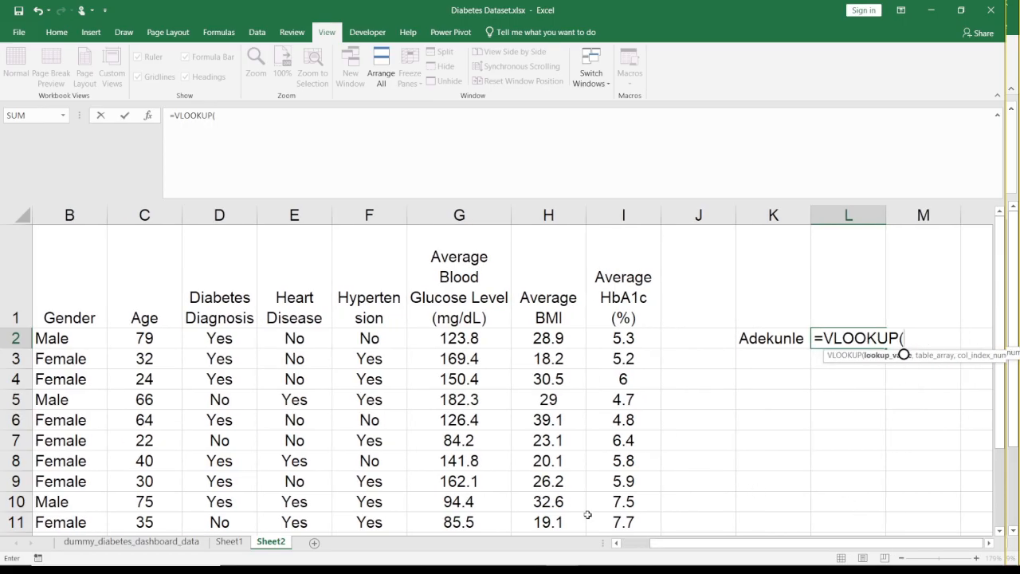
left_click_drag(660, 543, 634, 542)
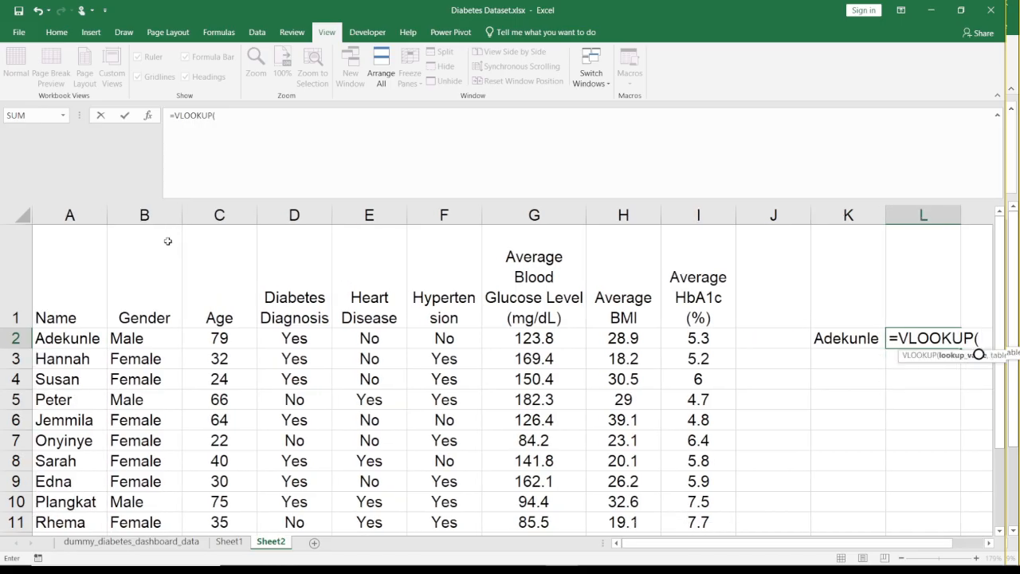
left_click(850, 337)
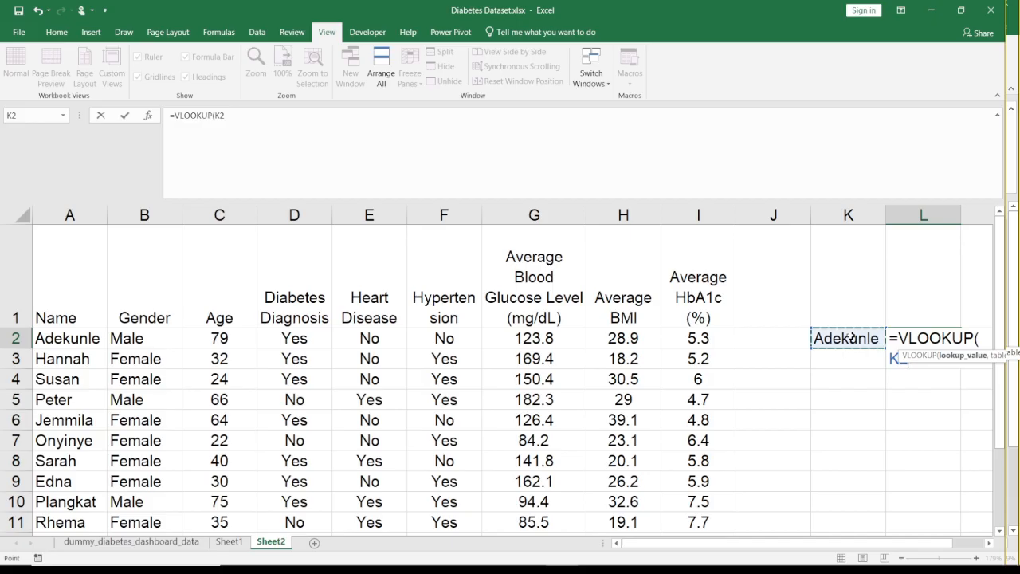
type(",")
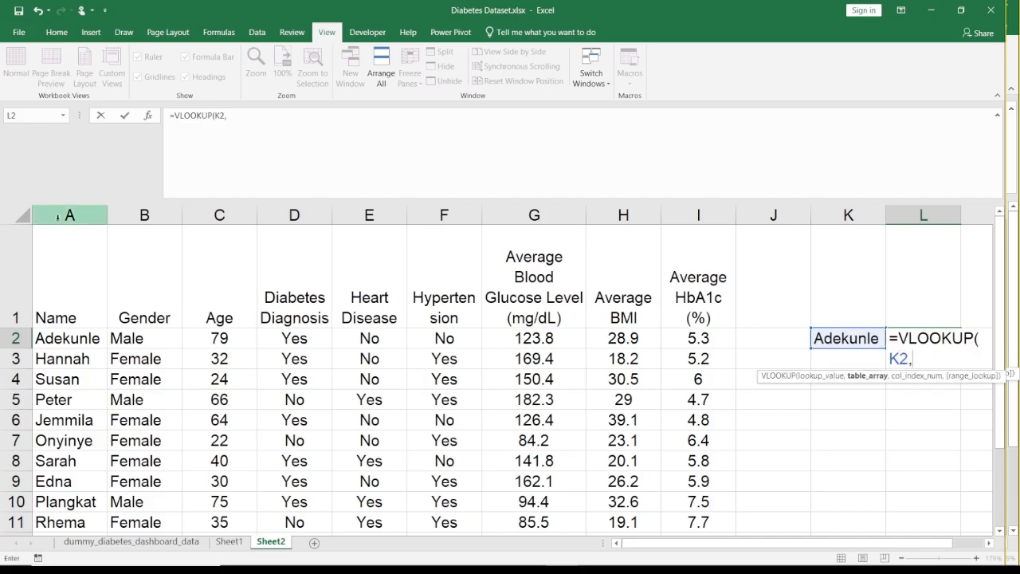
- Complete the VLOOKUP in L2 with table array A:C, column index 3 and exact match 0
left_click_drag(58, 215, 210, 209)
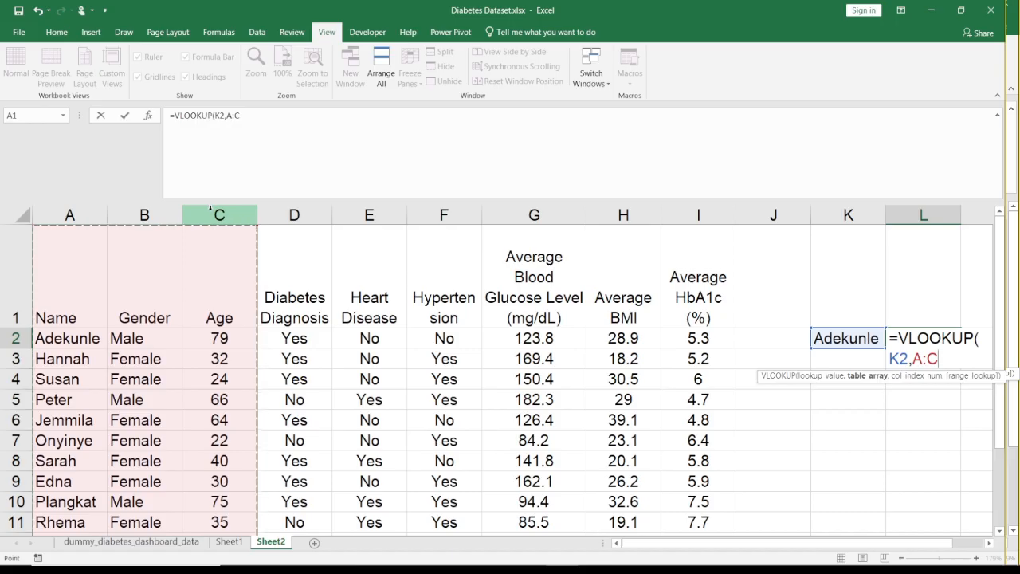
type(",")
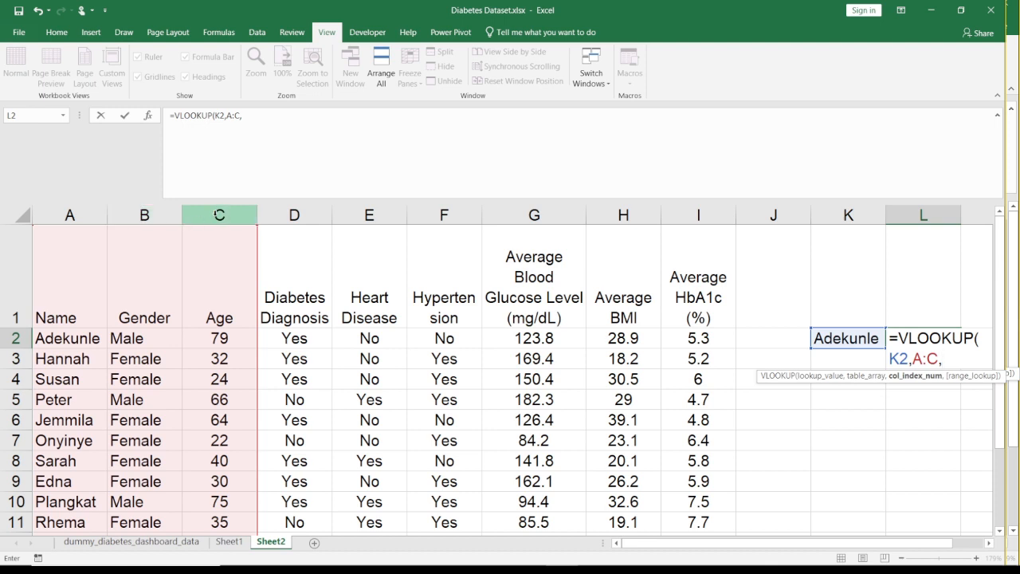
type("3,")
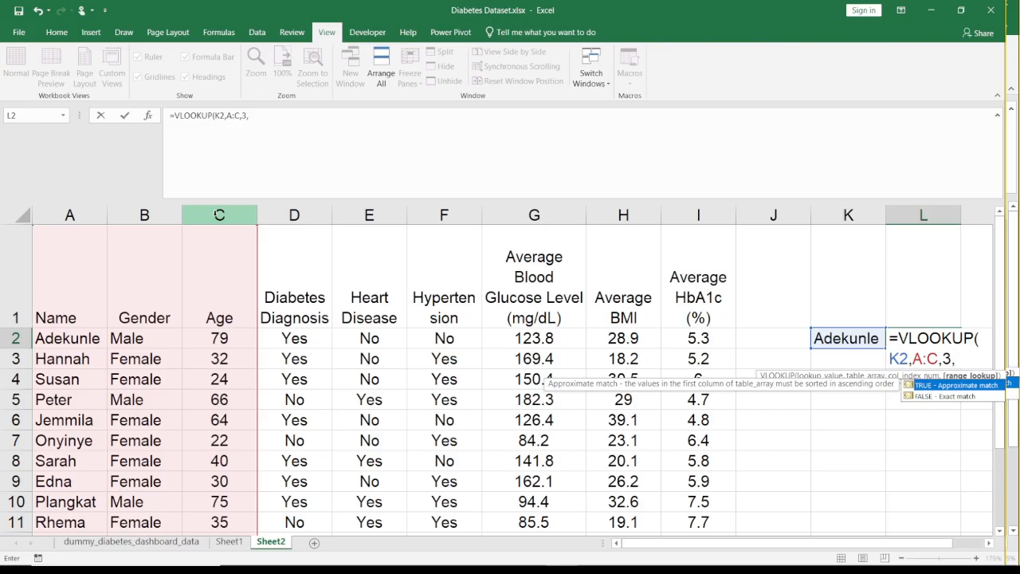
type("0)")
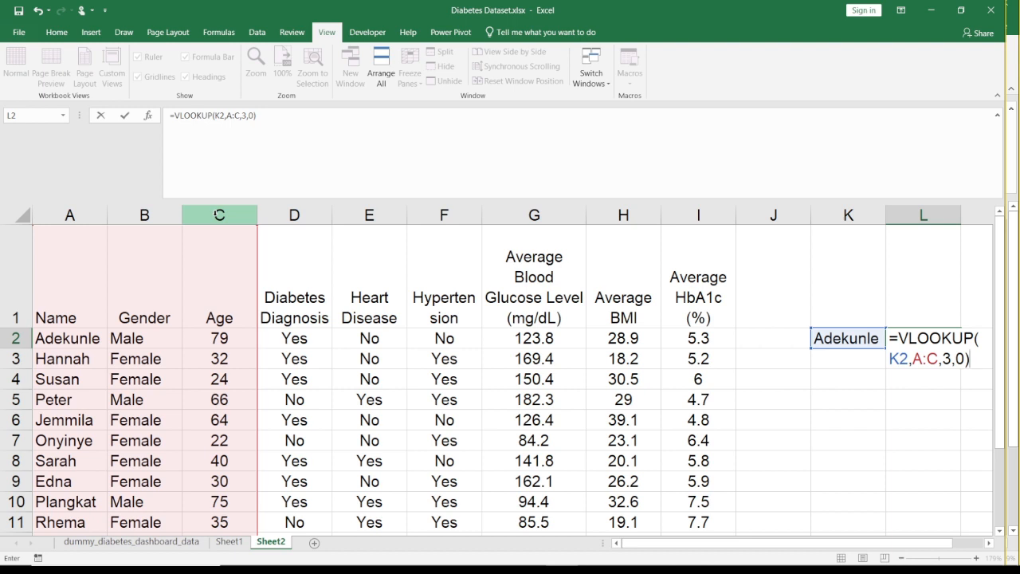
key("Return")
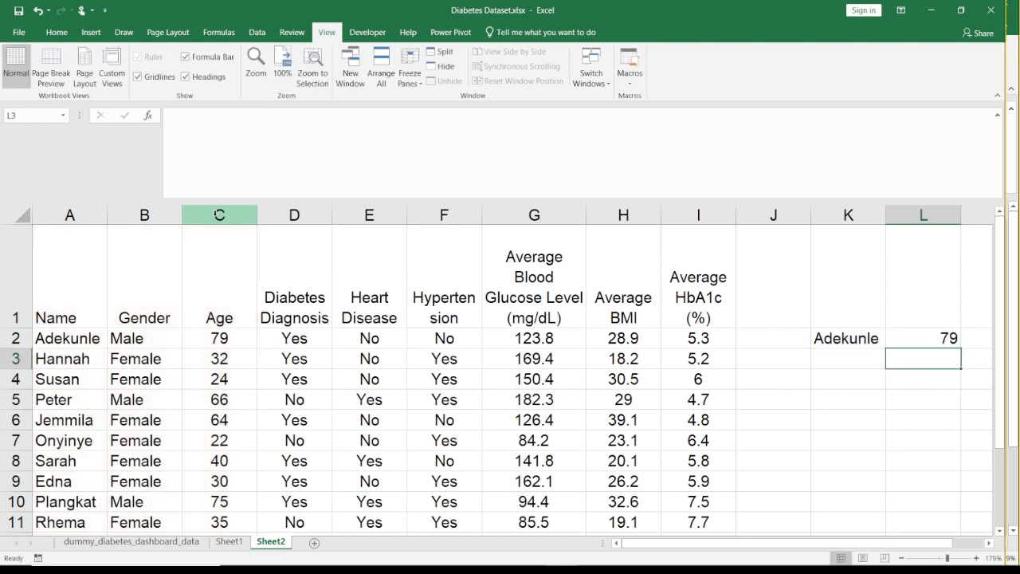
- Compare the lookup formula in L2 with the first patient's age in C2, and go over the pair K2:L2
key("Up")
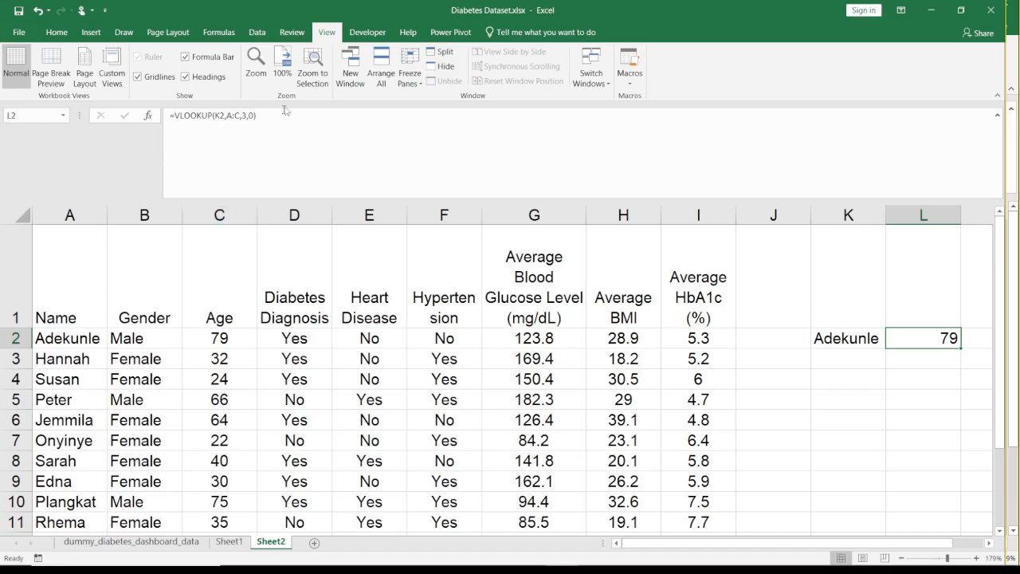
left_click(210, 338)
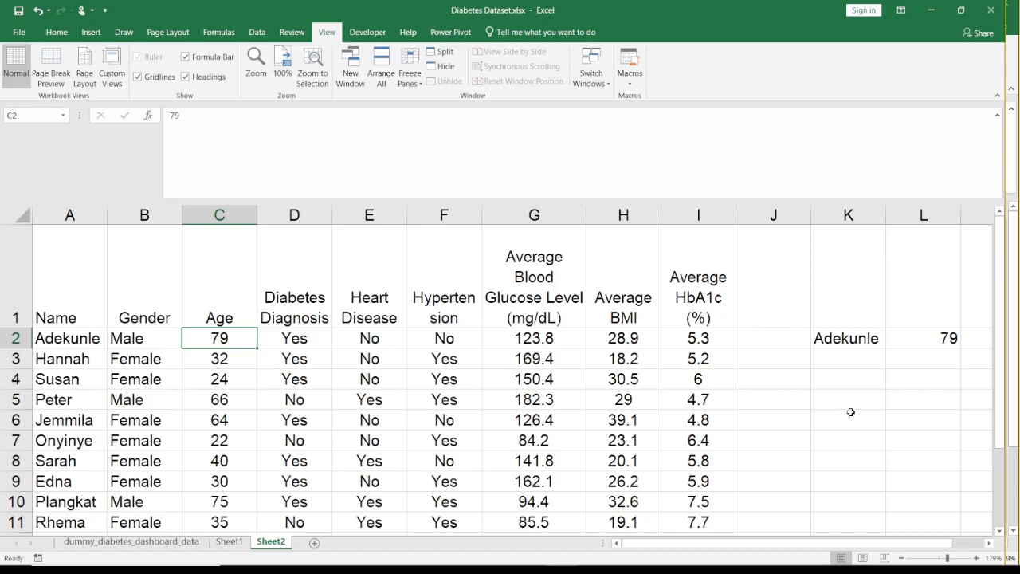
left_click_drag(831, 338, 898, 336)
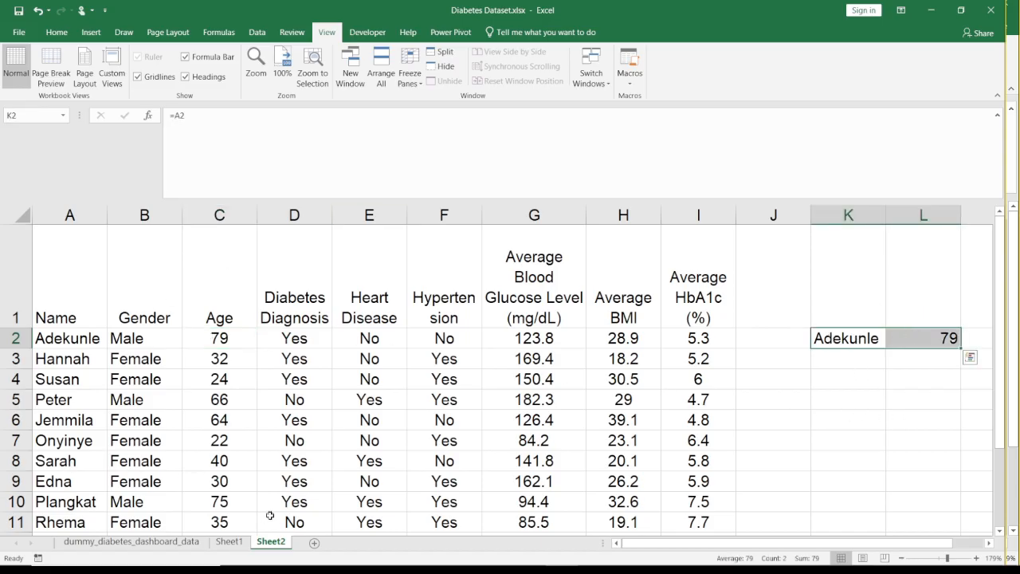
- Add a new worksheet to the workbook and select its cell A2
left_click(316, 544)
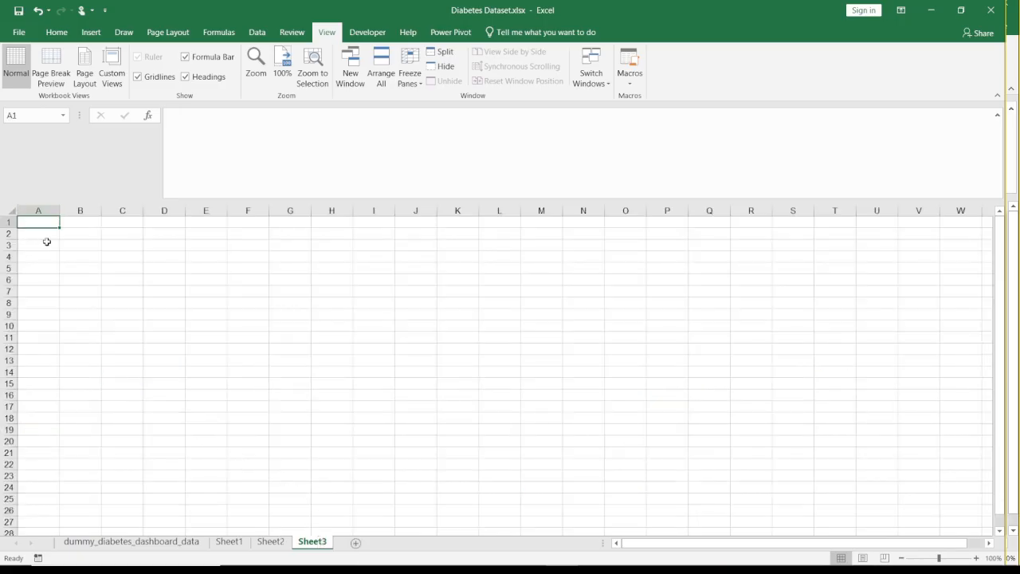
left_click(48, 235)
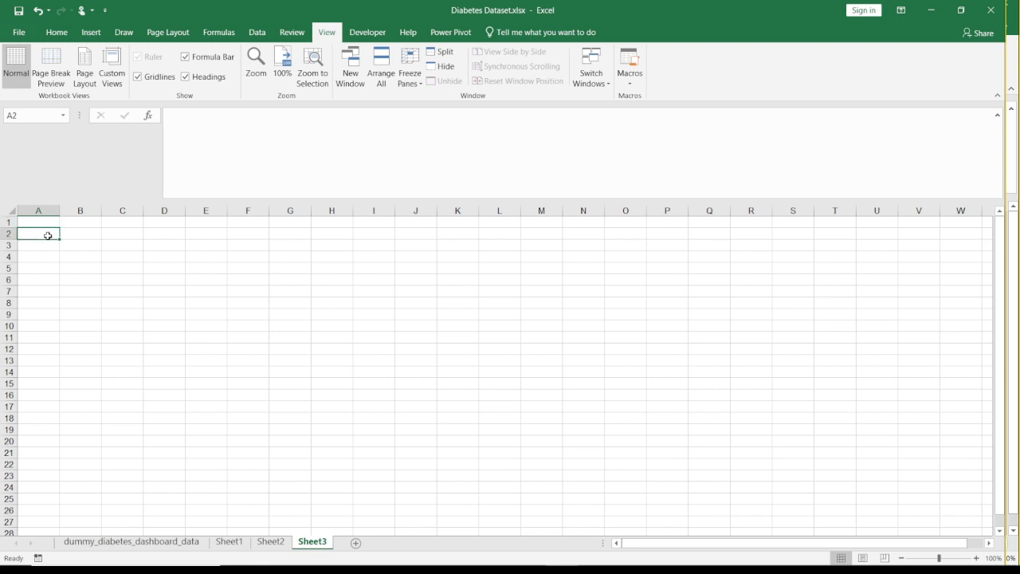
type("=")
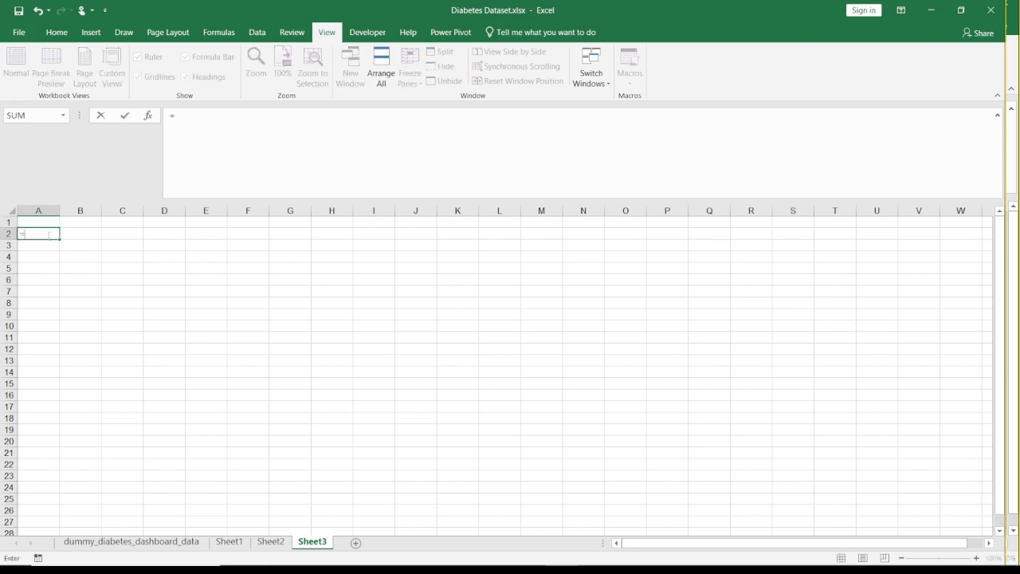
type("ind")
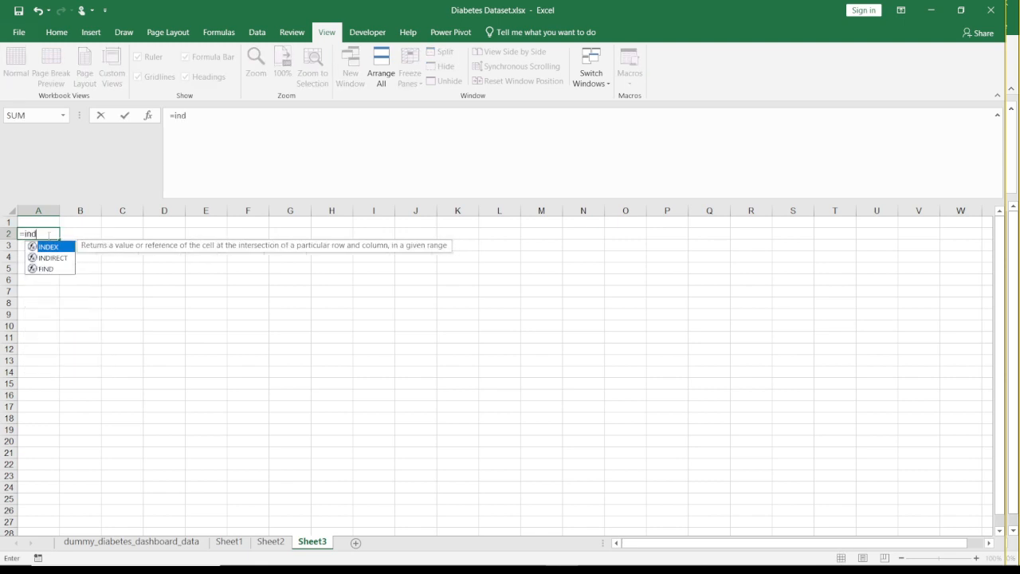
type("e")
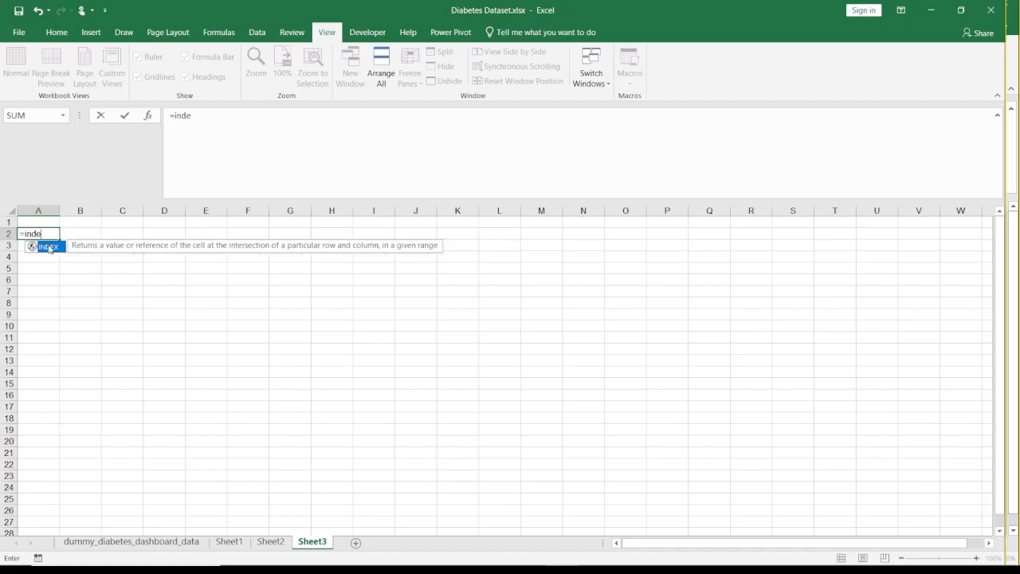
key("BackSpace")
key("BackSpace")
key("BackSpace")
key("BackSpace")
key("BackSpace")
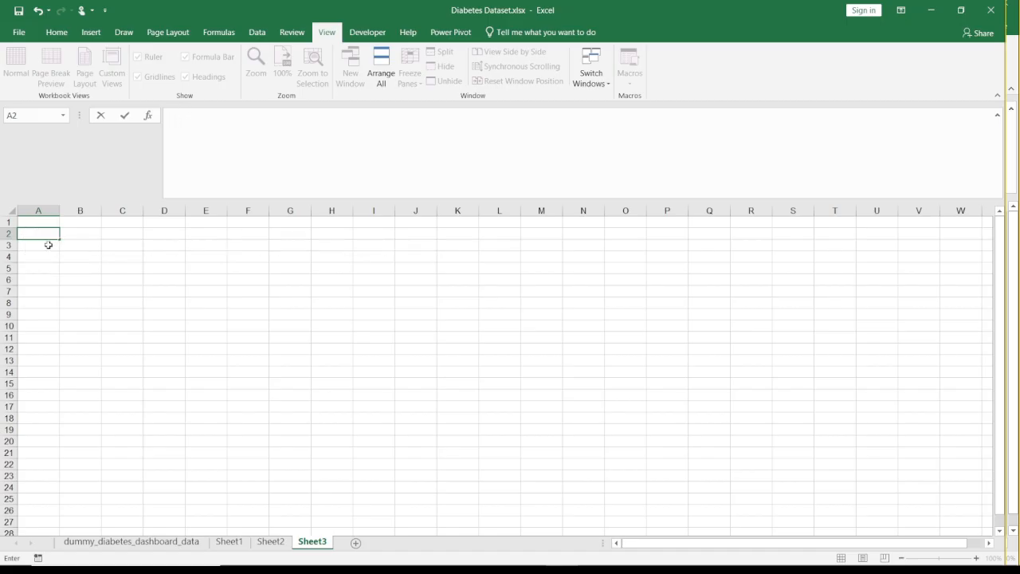
type("=filter")
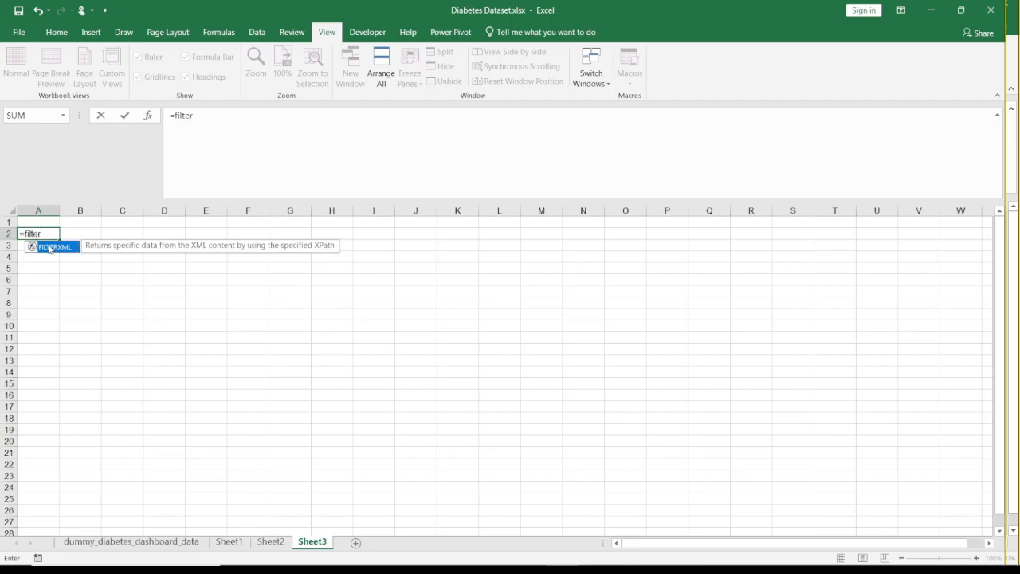
key("BackSpace")
key("BackSpace")
key("BackSpace")
key("BackSpace")
key("BackSpace")
key("BackSpace")
key("BackSpace")
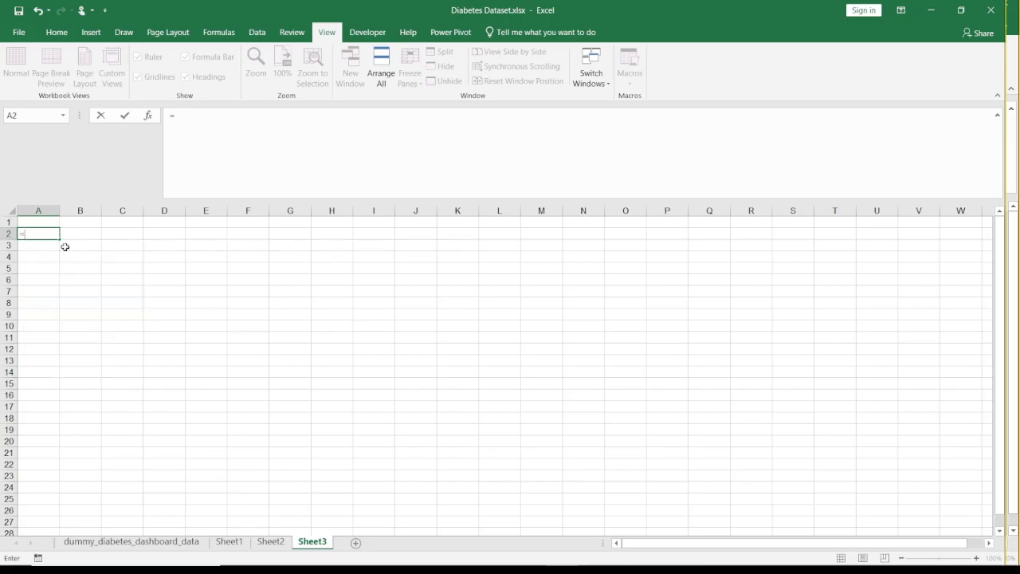
key("BackSpace")
- Turn on filtering for the header row of the patient table on Sheet2
left_click(269, 542)
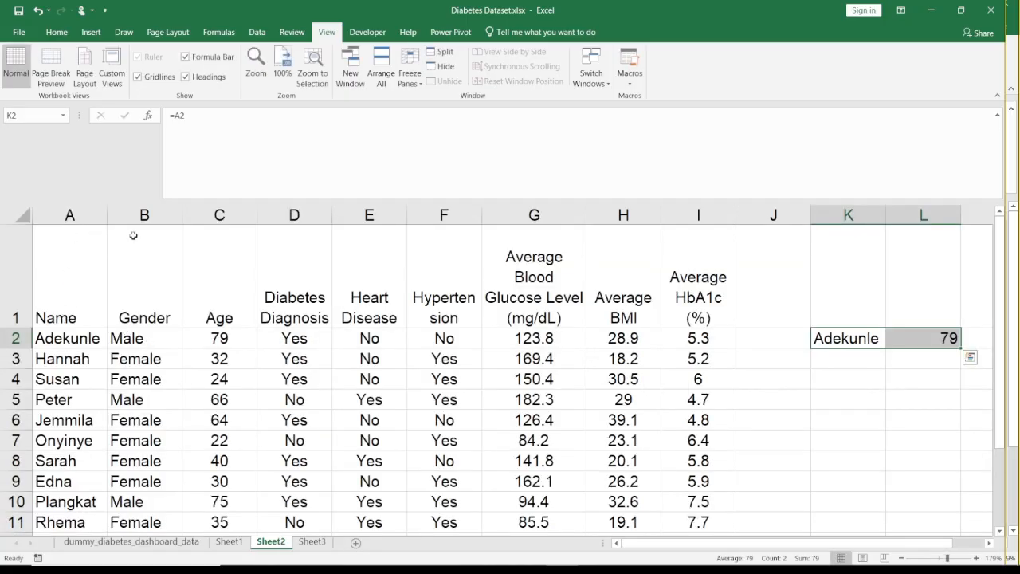
left_click(134, 307)
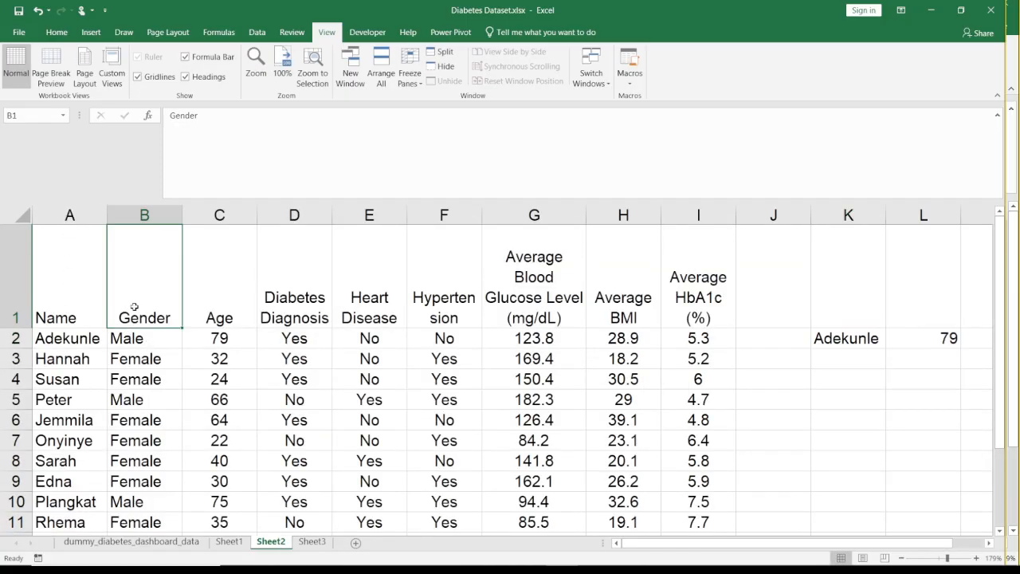
left_click(53, 31)
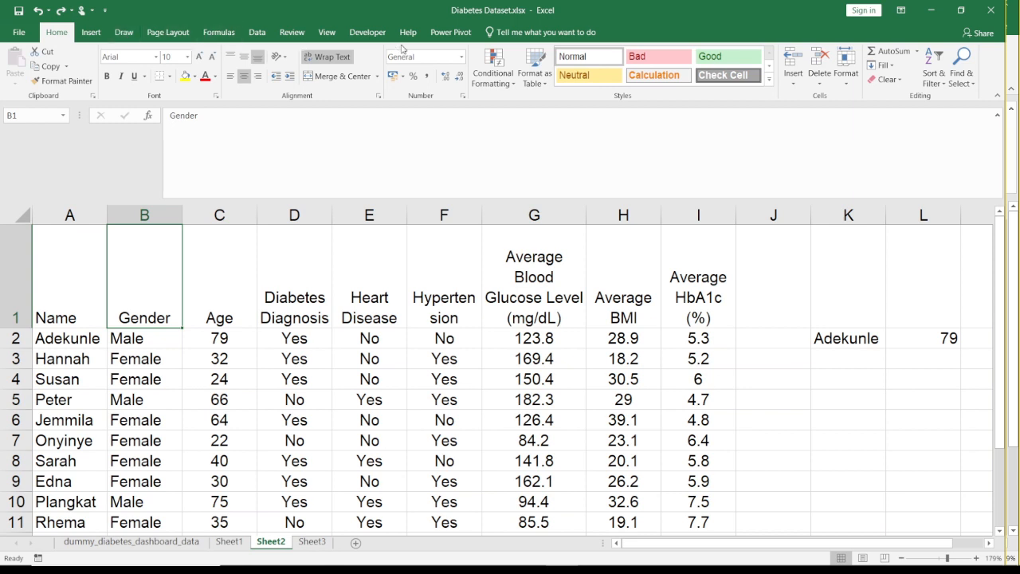
left_click(937, 82)
left_click(952, 151)
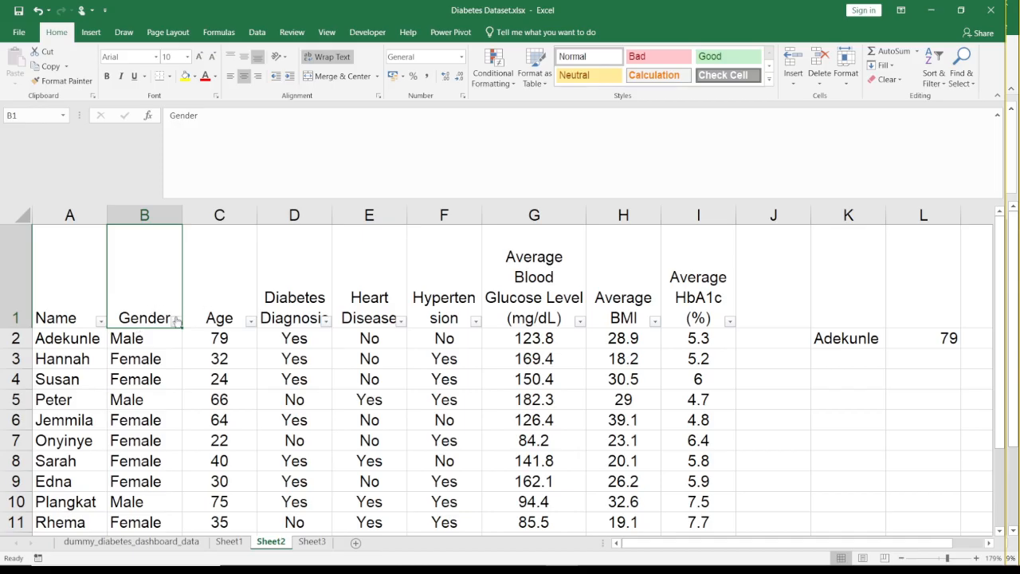
- Filter the Gender column to show only Female records
left_click(176, 320)
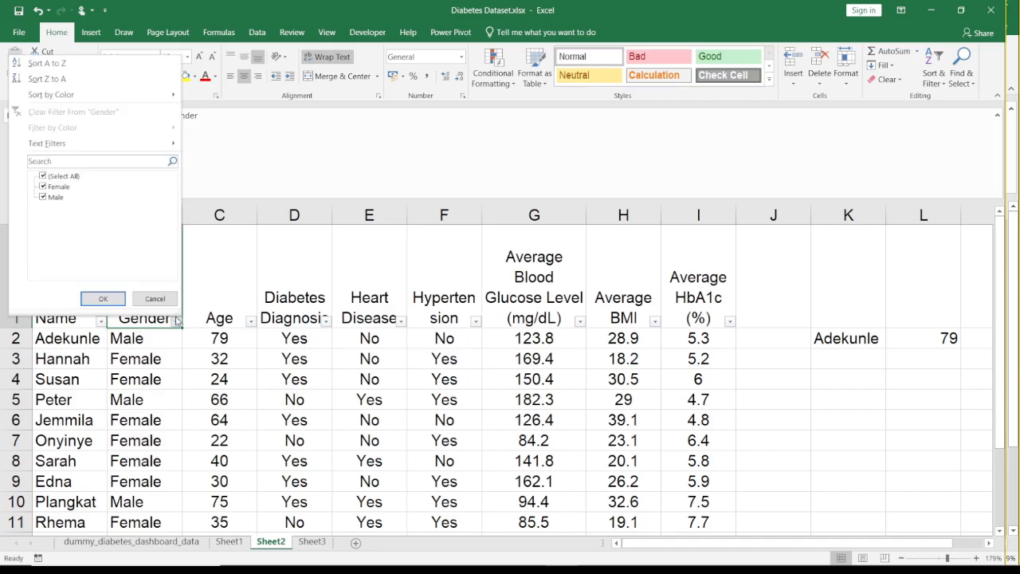
left_click(43, 176)
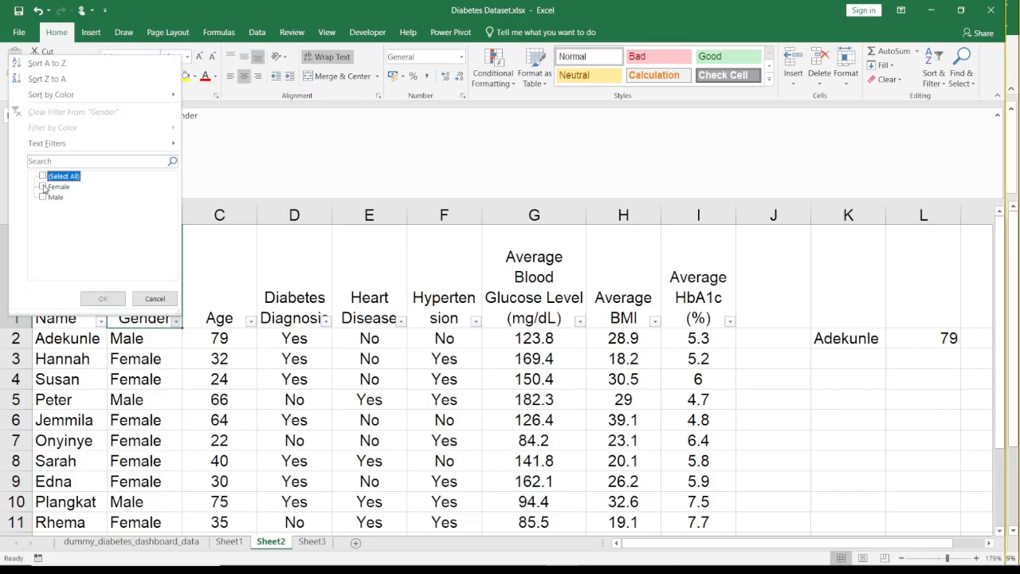
left_click(44, 187)
left_click(103, 298)
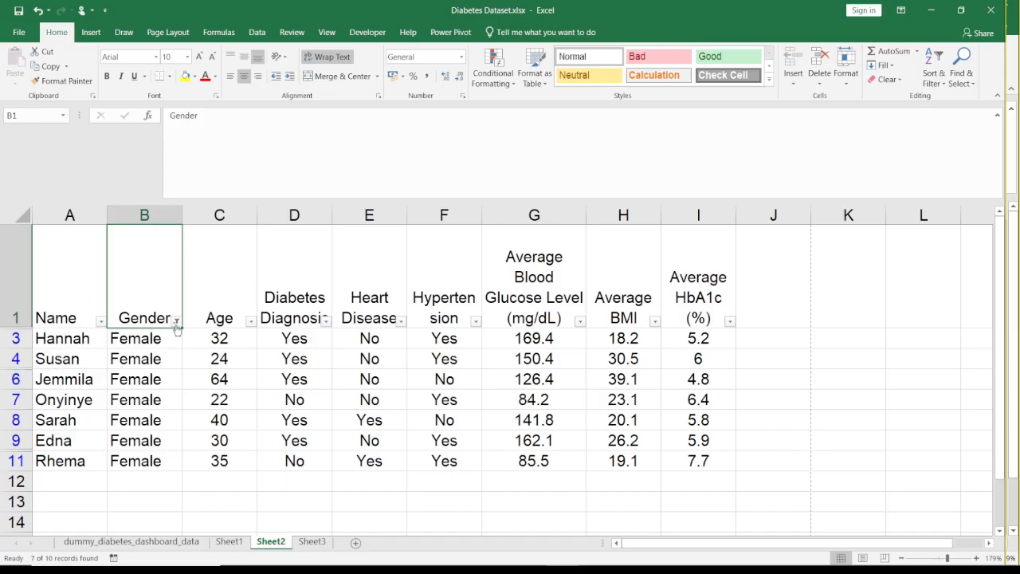
- Copy the filtered Name column, header included, from Sheet2 and paste it on Sheet3 starting at A2
left_click_drag(56, 319, 76, 460)
key("ctrl+c")
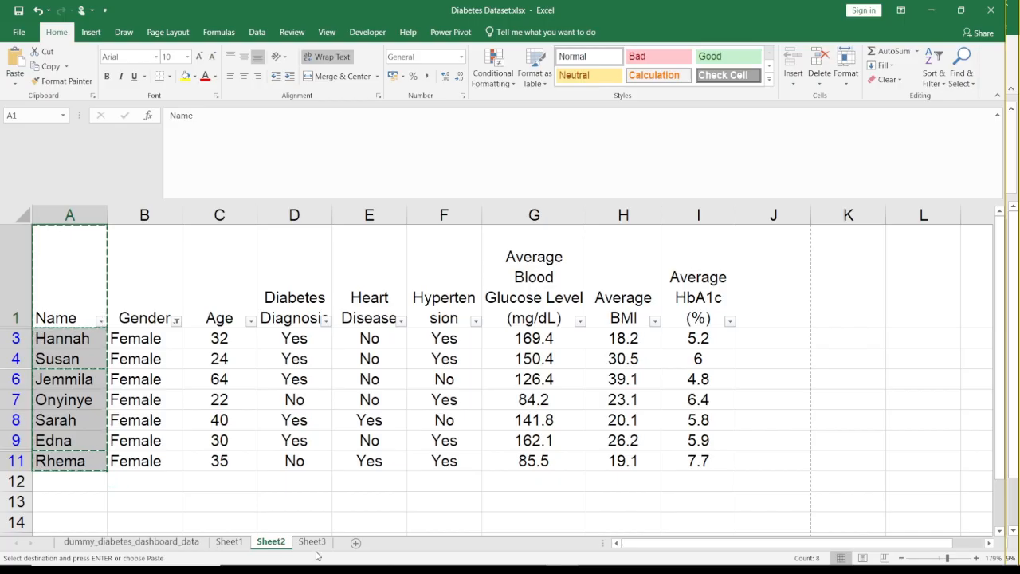
left_click(312, 542)
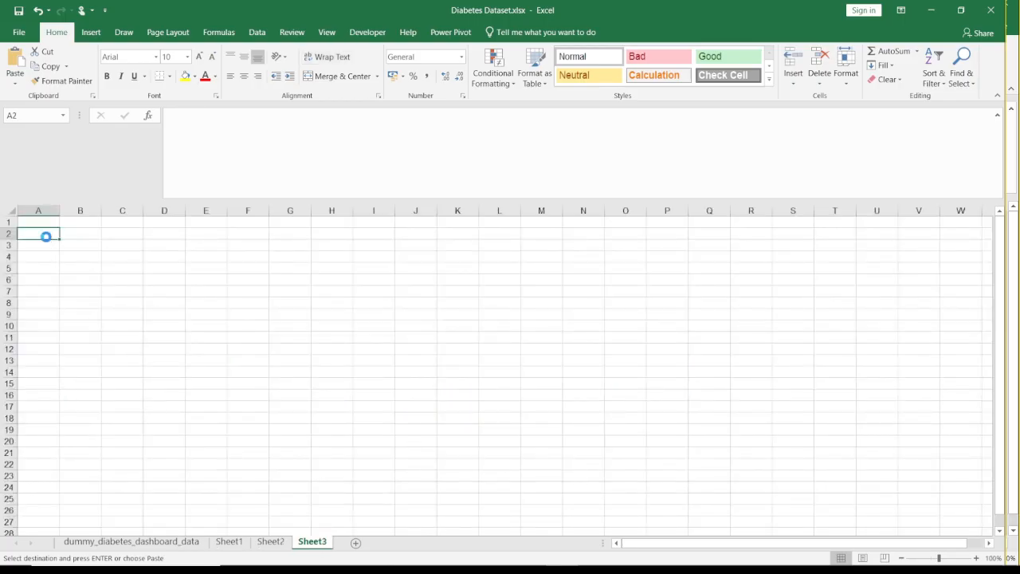
key("ctrl+v")
- Zoom the Sheet3 view to the selected Name heading in A2
left_click(70, 233)
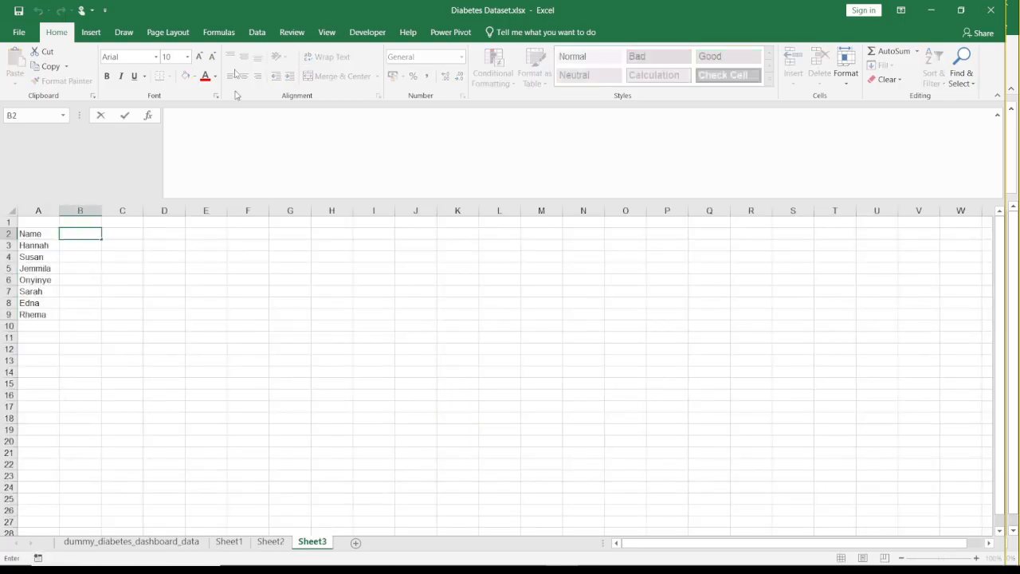
left_click(327, 32)
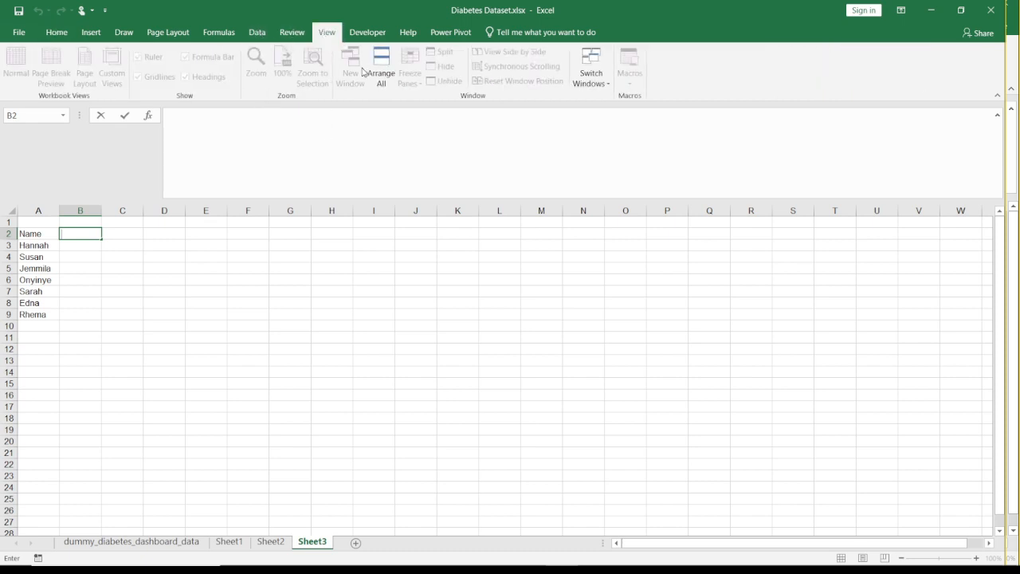
left_click(45, 234)
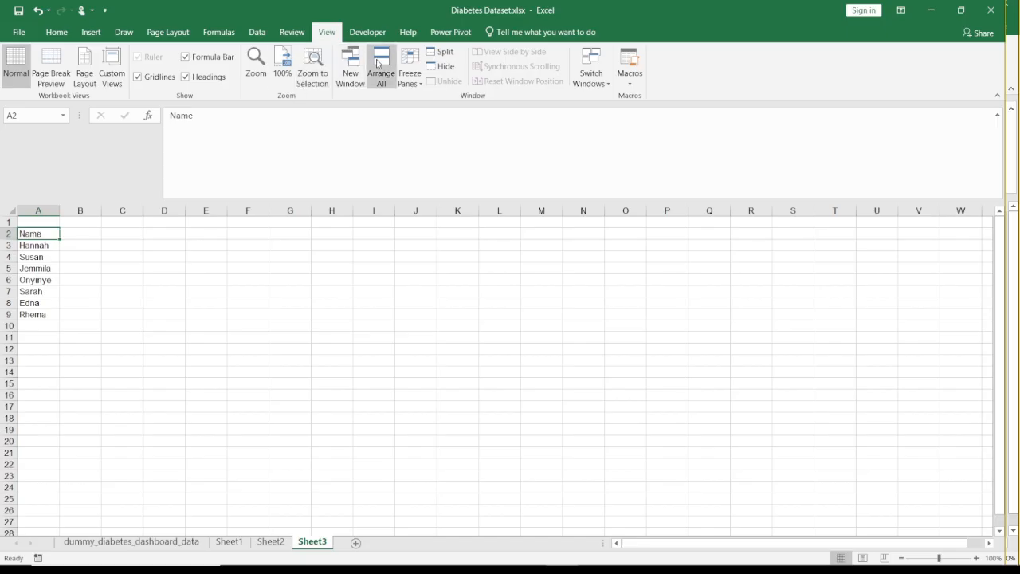
left_click(303, 80)
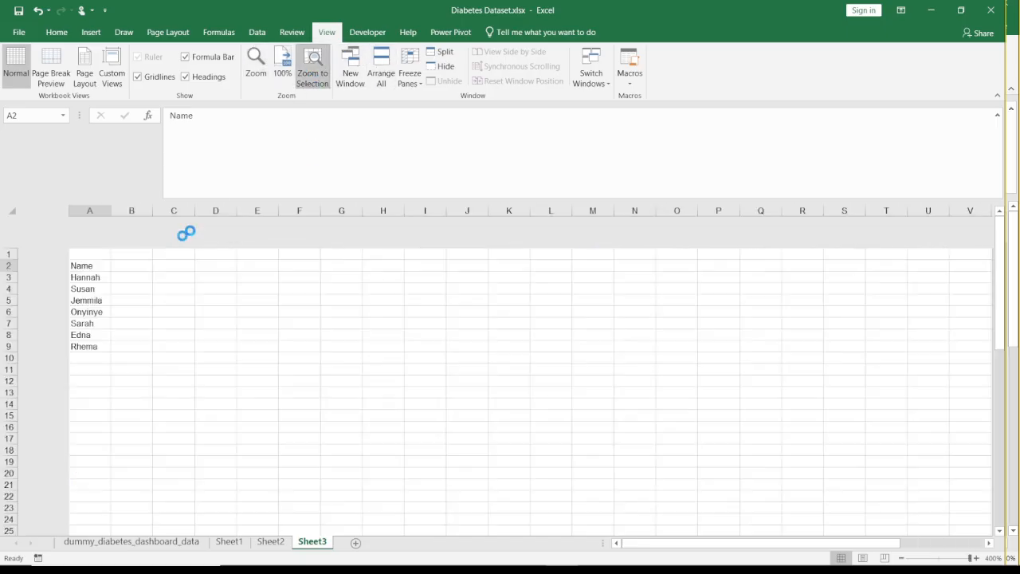
- Review the blank columns beside the copied names on Sheet3 and the filtered patient table on Sheet2
left_click(278, 316)
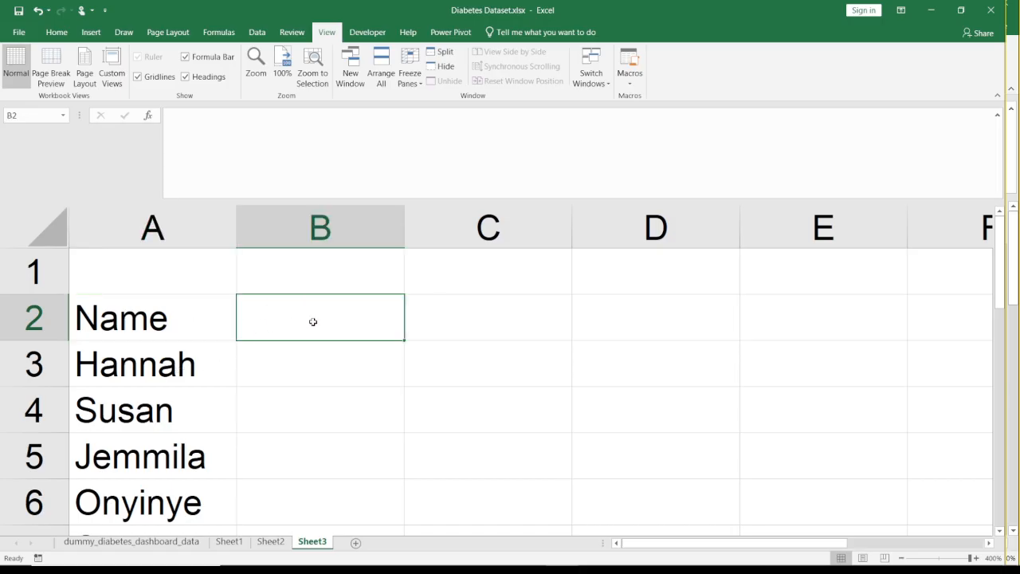
left_click(181, 333)
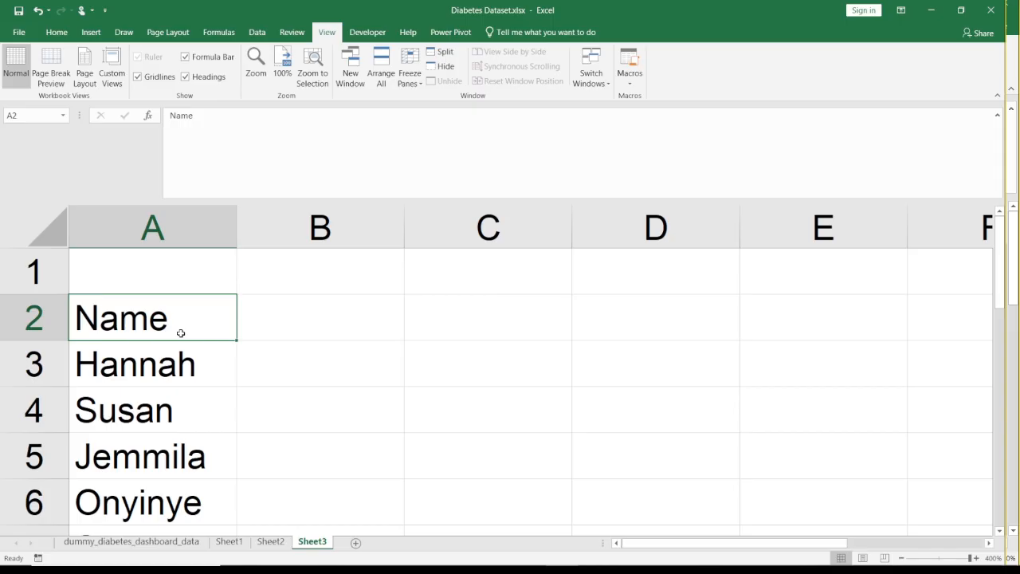
key("Right")
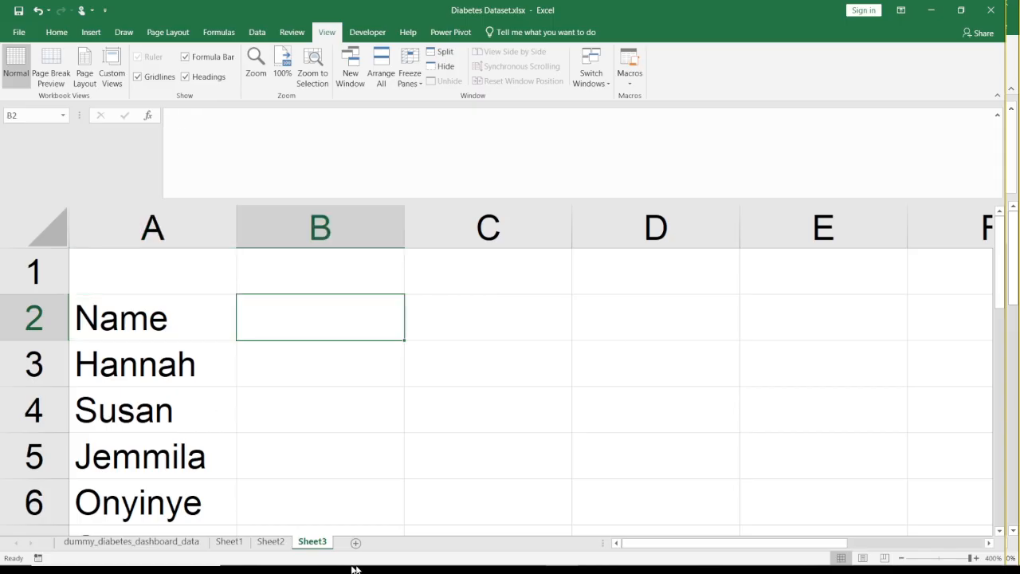
left_click(271, 542)
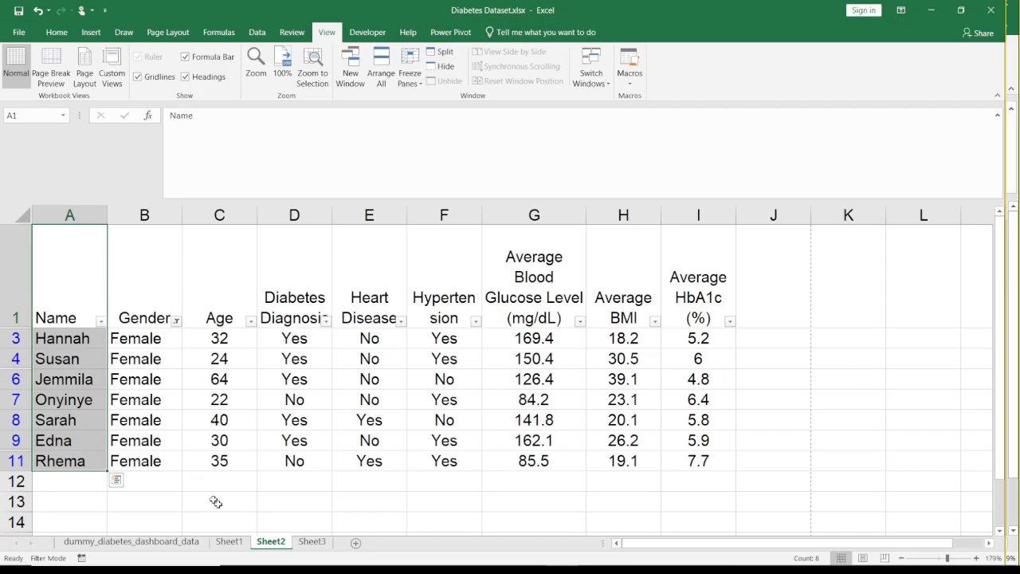
left_click(307, 545)
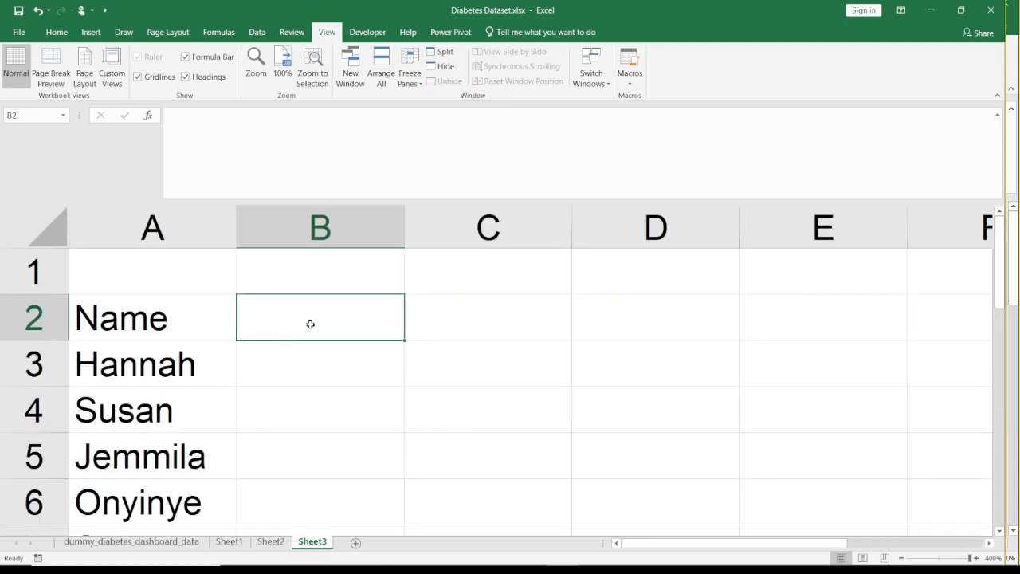
left_click(212, 328)
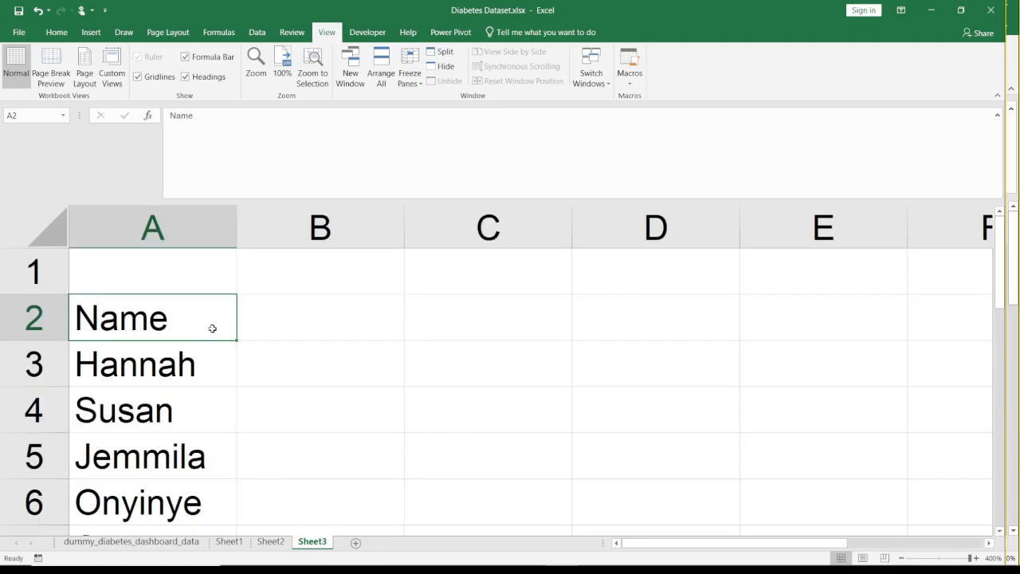
key("Right")
key("Right")
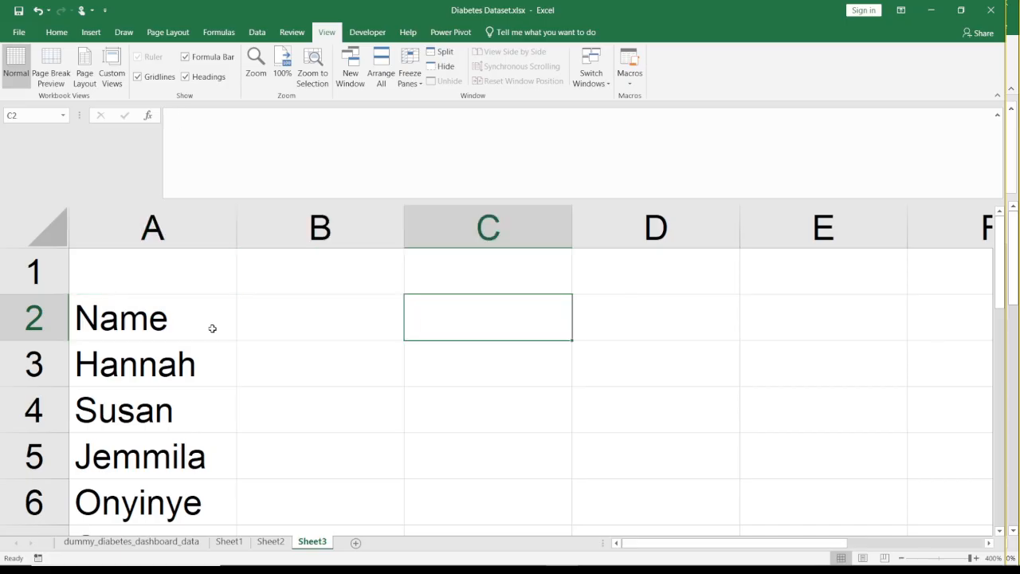
key("Left")
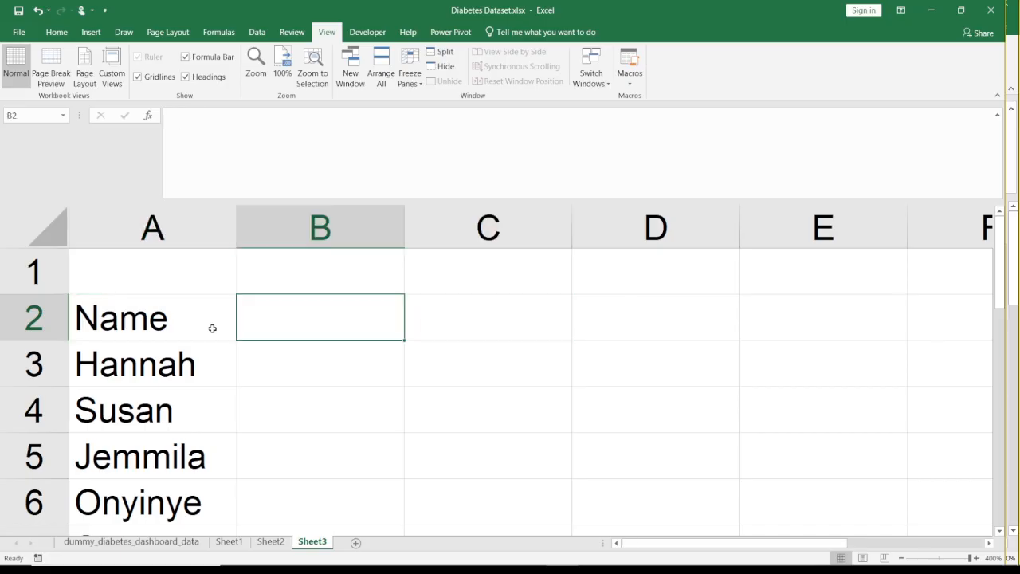
key("Right")
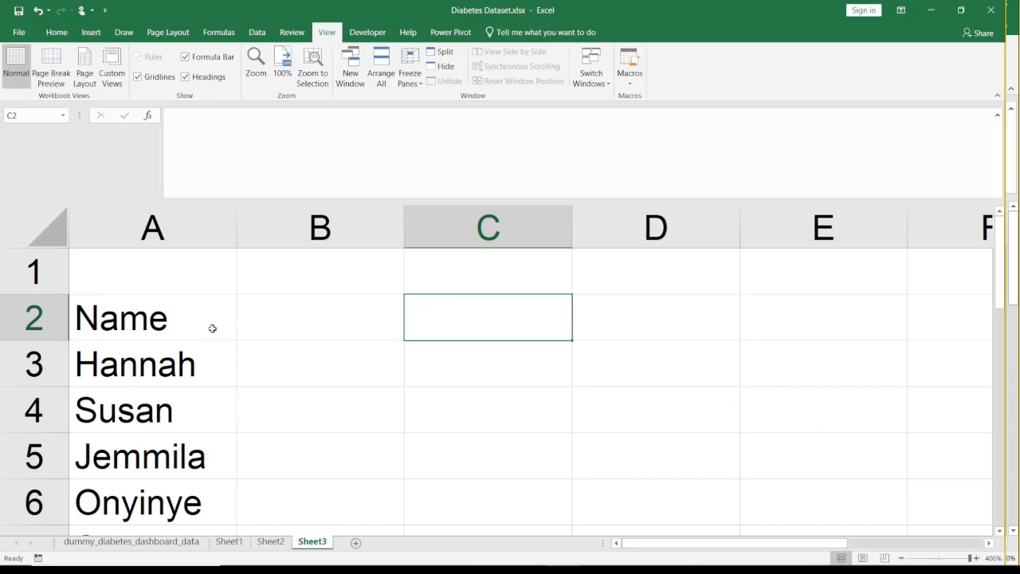
key("Left")
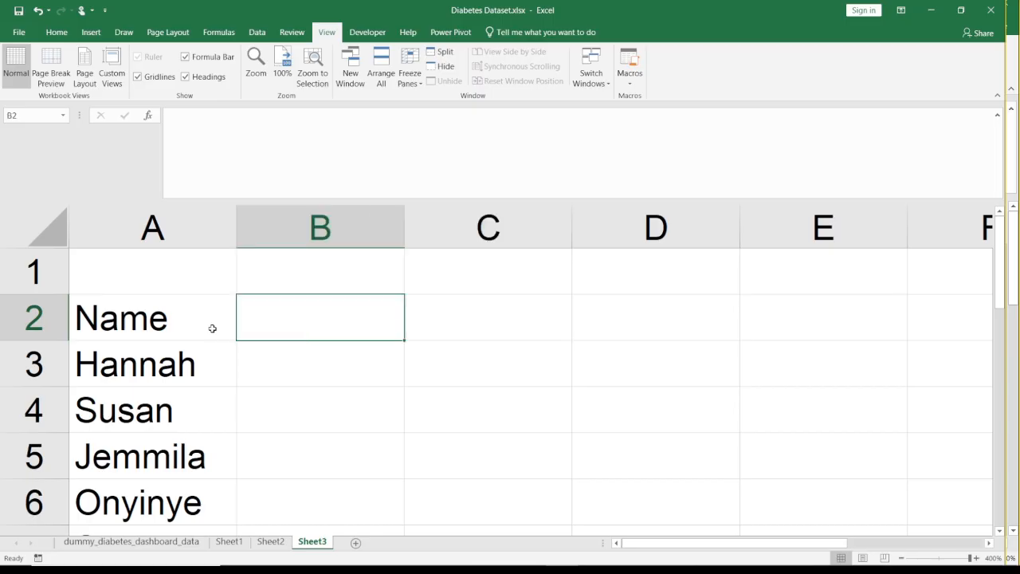
key("Right")
key("Right")
key("Left")
key("Left")
type("Age")
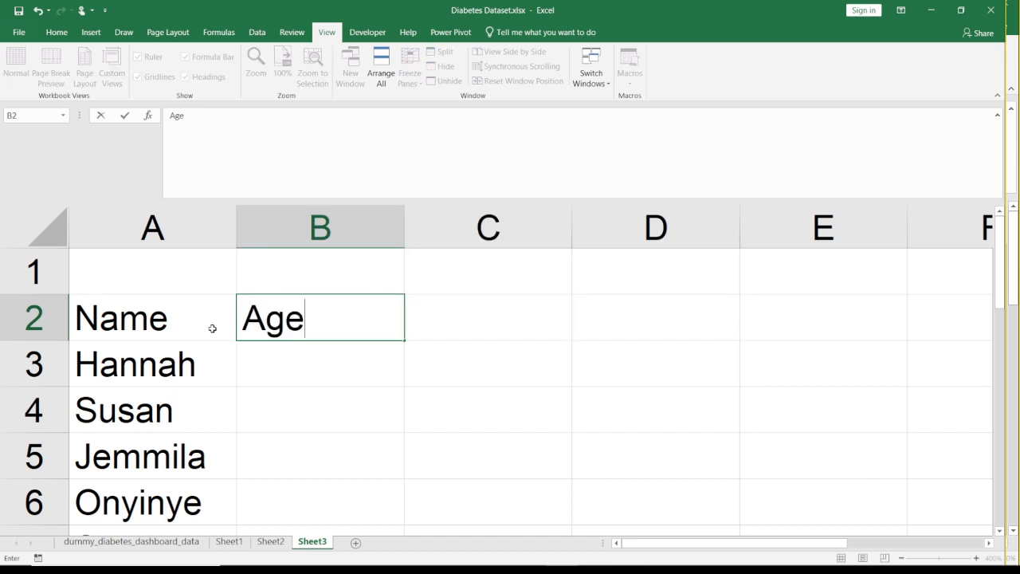
key("Return")
key("Up")
key("BackSpace")
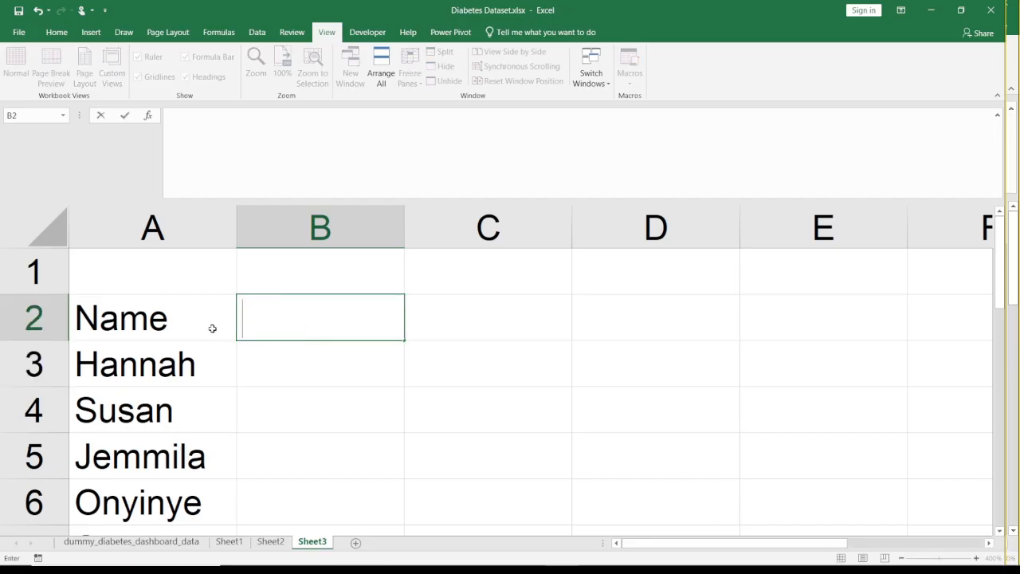
- Enter =VLOOKUP(A2,Sheet2!A:C,3,0) in B2 of Sheet3, taking the lookup range from columns A to C of Sheet2
type("=vlo")
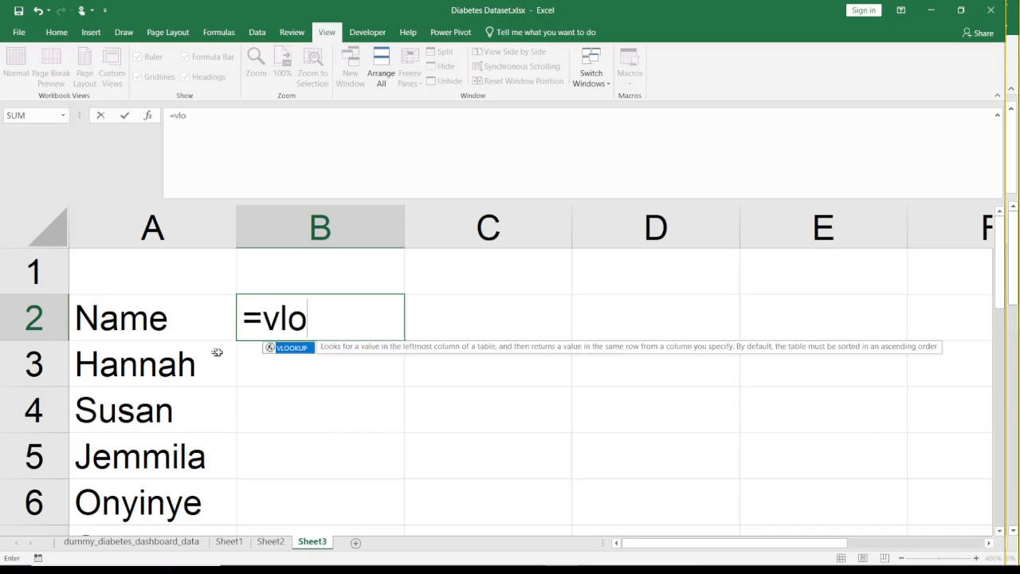
double_click(293, 357)
left_click(164, 322)
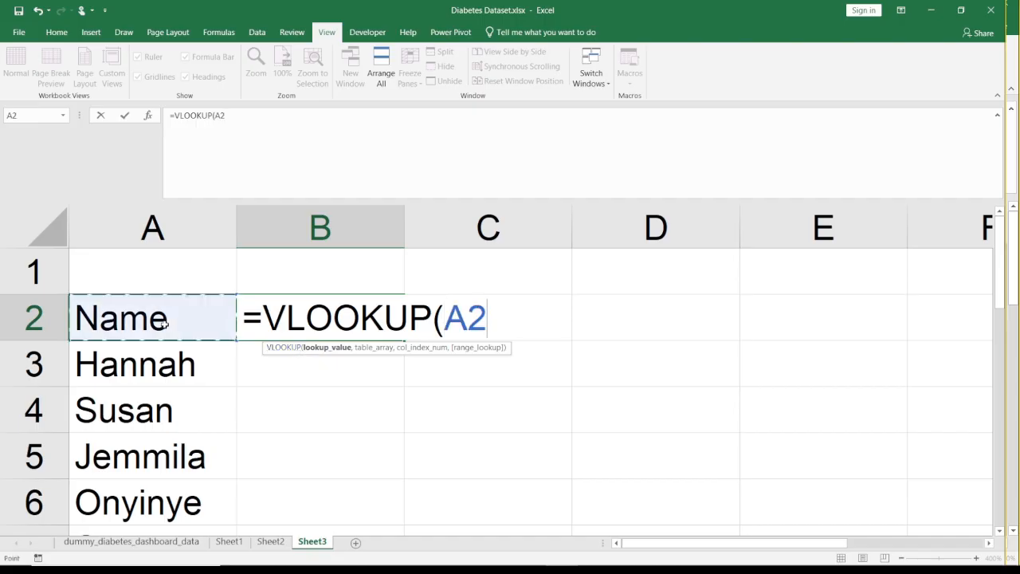
type(",")
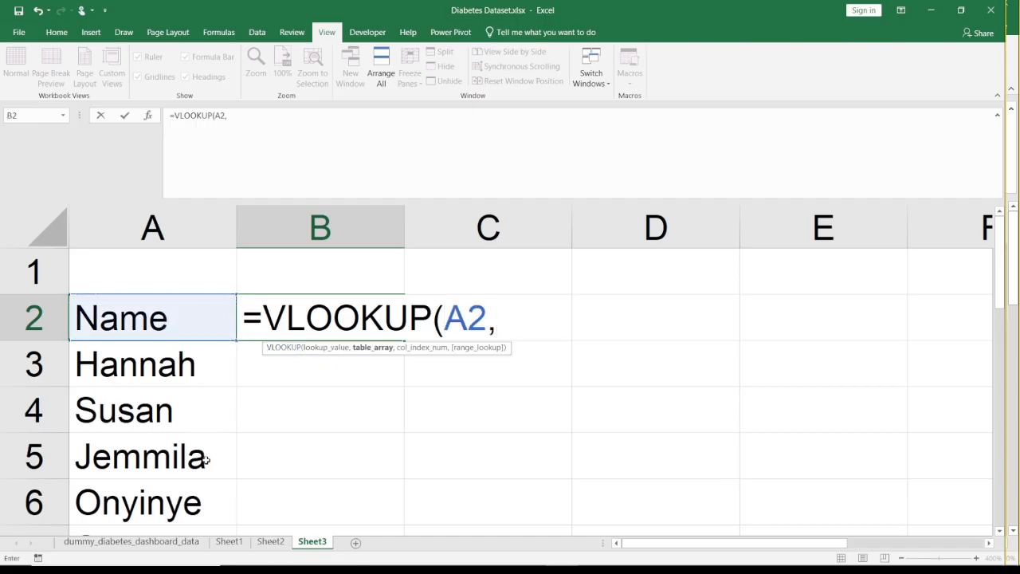
left_click(269, 541)
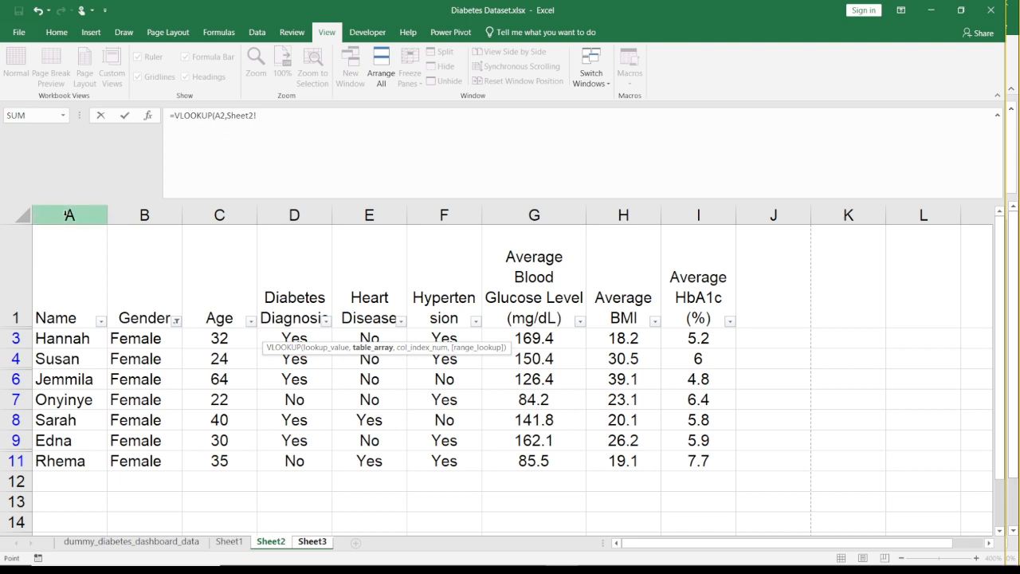
left_click_drag(68, 216, 224, 214)
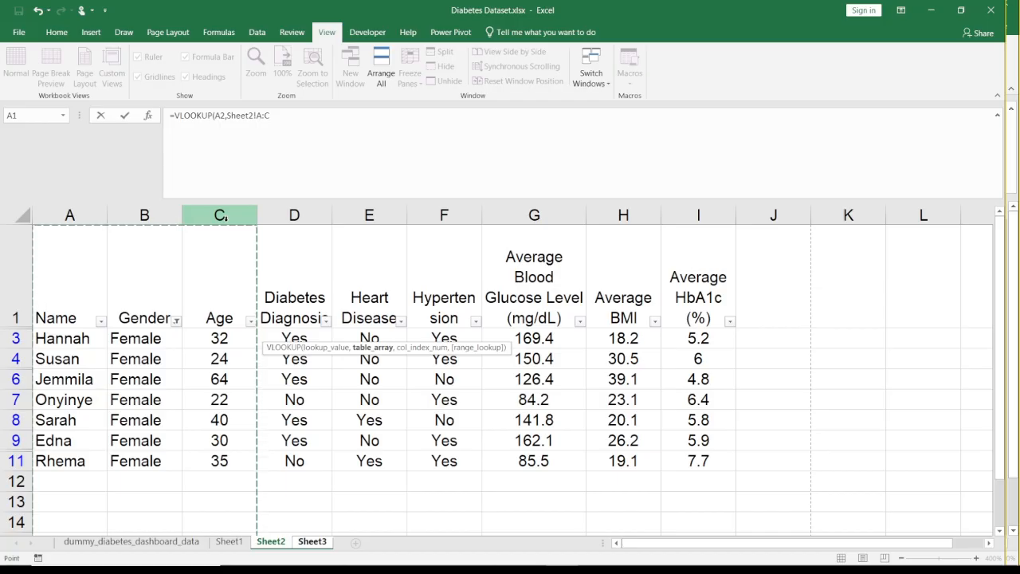
type(",")
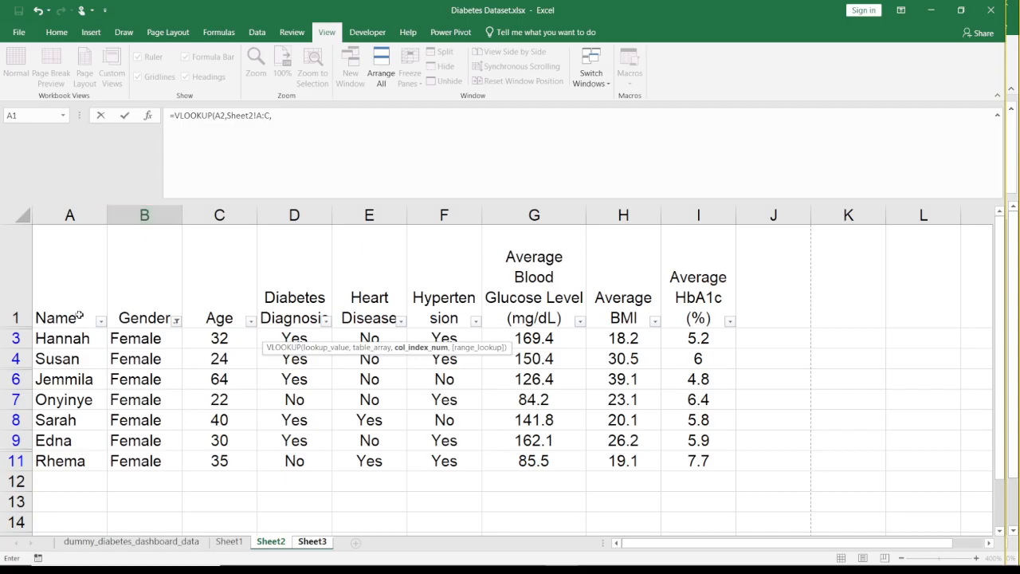
type("3,0")
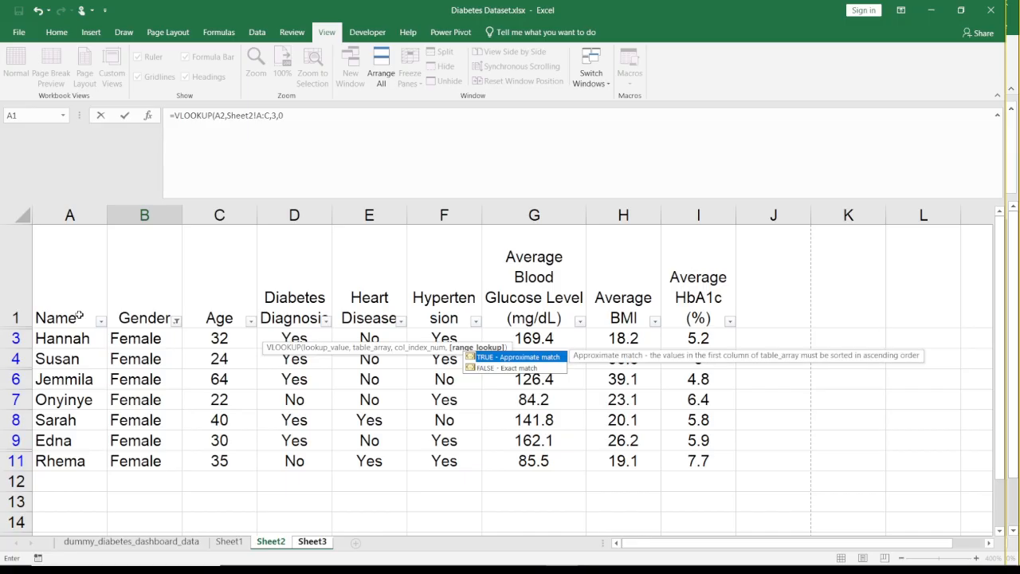
key("Return")
key("Return")
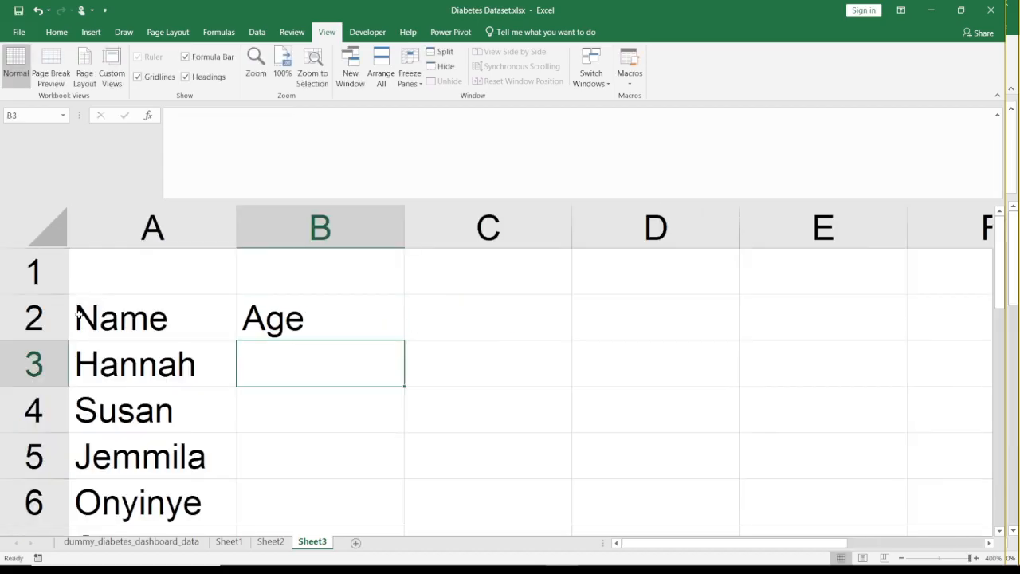
- Fill the B2 lookup down the name list, check the first rows, and undo the fill
key("Up")
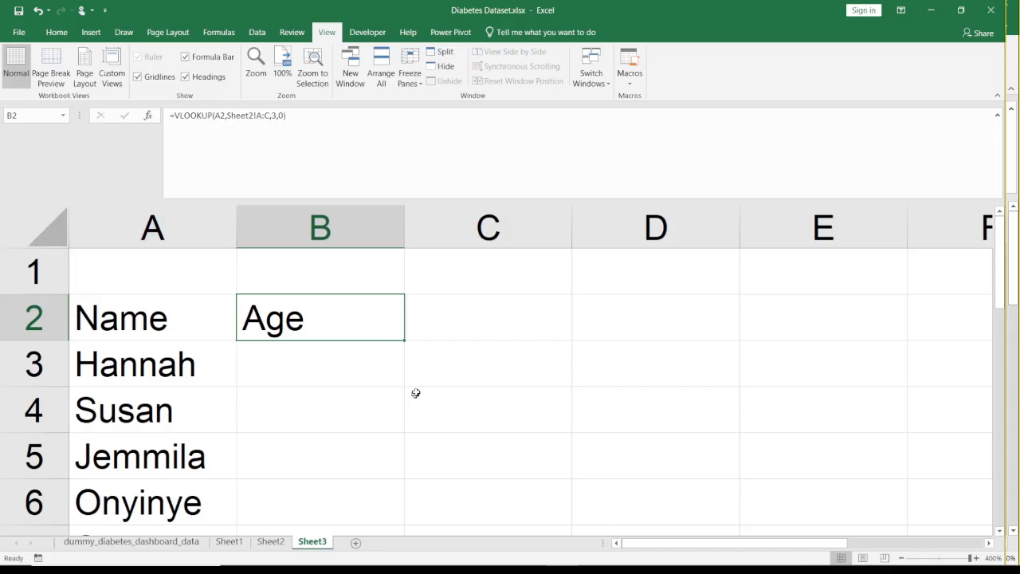
double_click(403, 340)
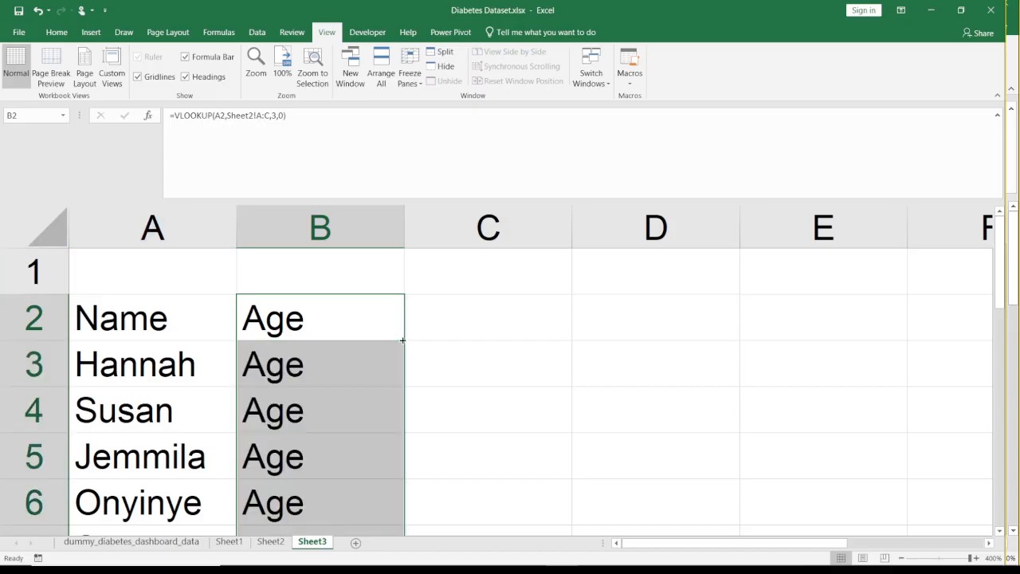
key("Down")
key("Down")
key("Down")
key("Down")
key("Down")
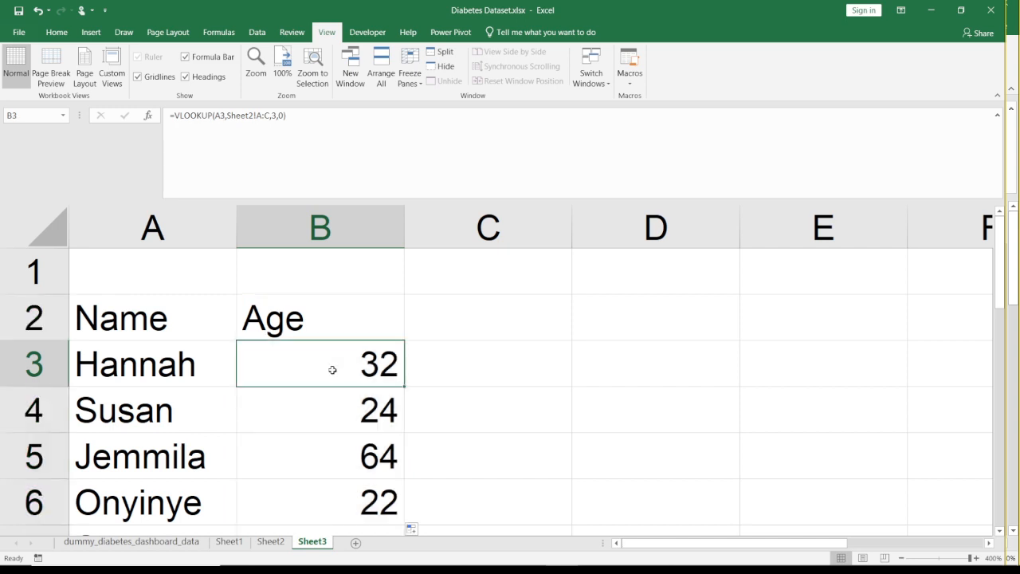
key("ctrl+z")
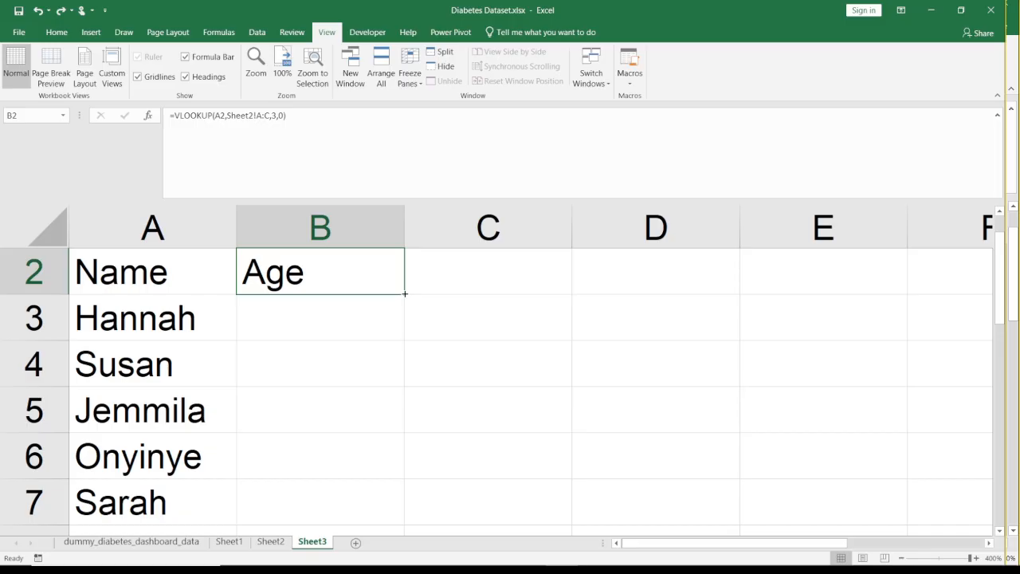
- Fill the lookup formula from B2 down column B beside all the copied names
double_click(405, 294)
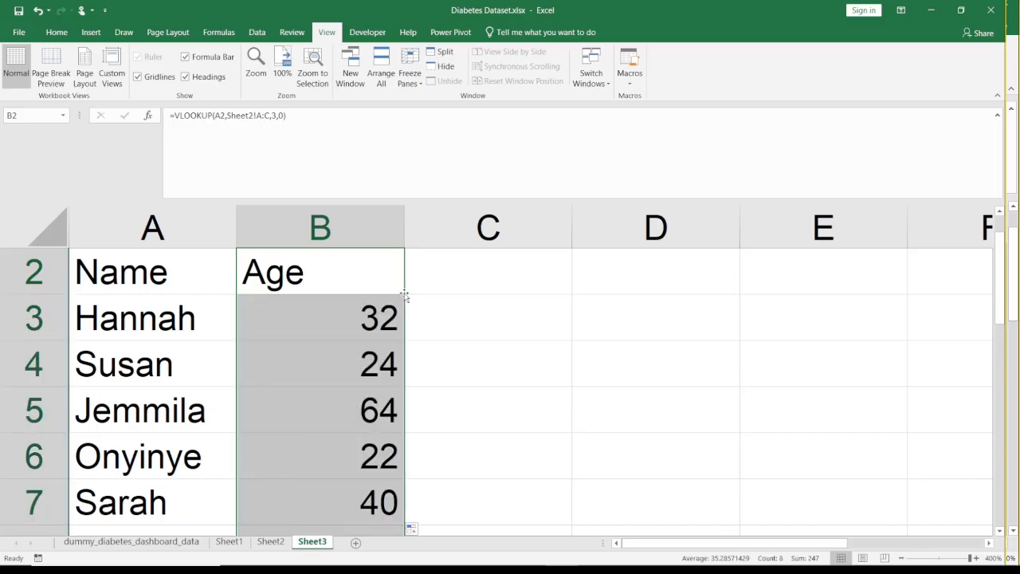
- Go through the filled cells in column B and check each lookup formula and age against its name
left_click(333, 319)
key("Down")
key("Down")
key("Down")
key("Down")
key("Down")
key("Down")
key("Down")
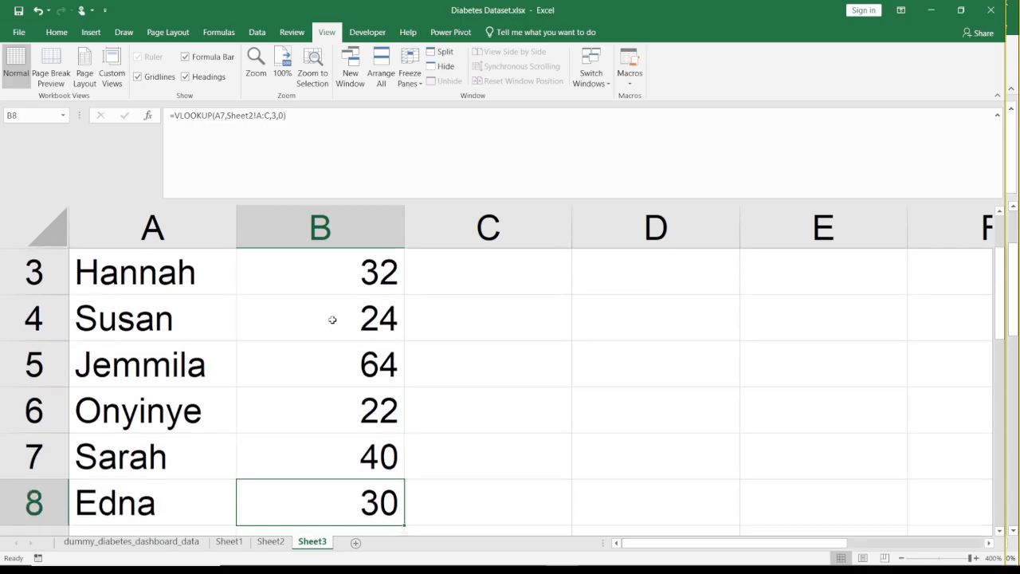
key("Up")
left_click(330, 314)
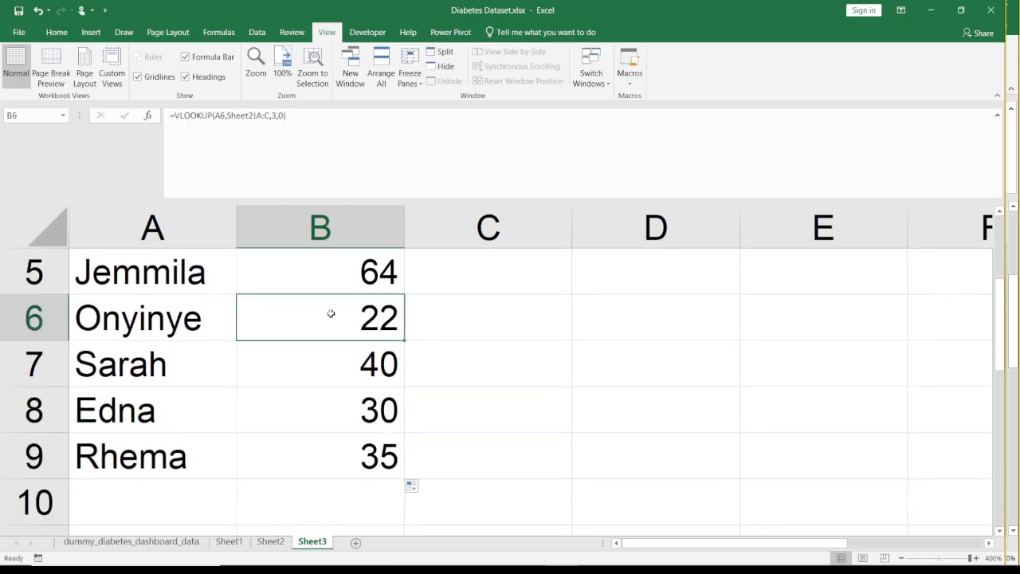
key("Up")
key("Up")
key("Up")
key("Up")
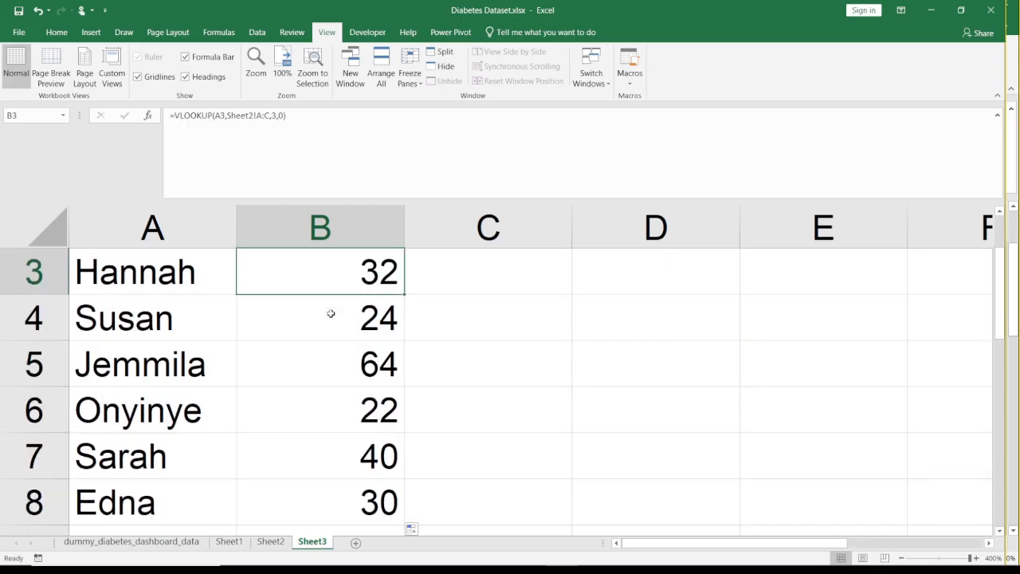
key("Left")
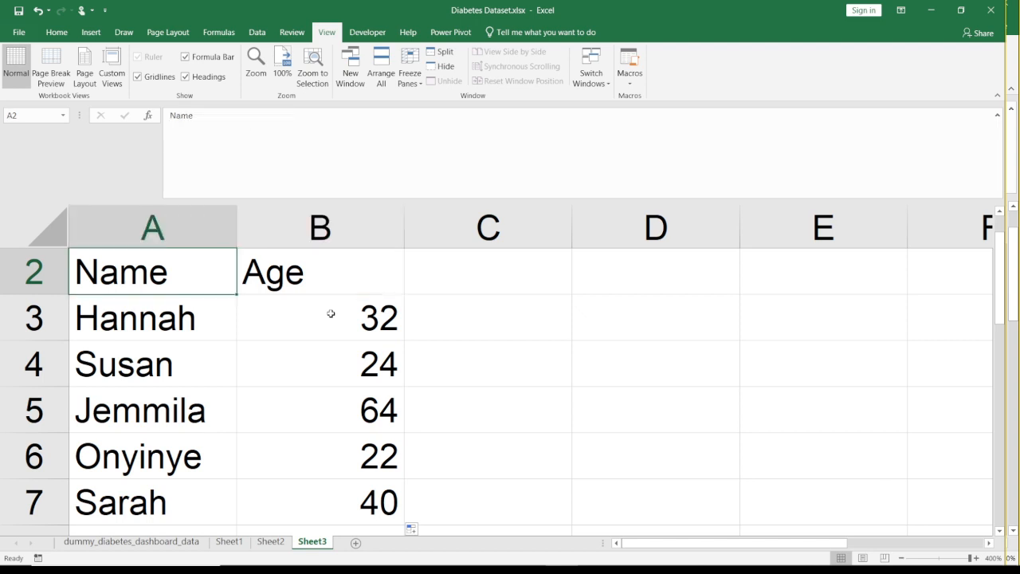
- Start a VLOOKUP formula in C2 of Sheet3, beside the Age heading
key("Down")
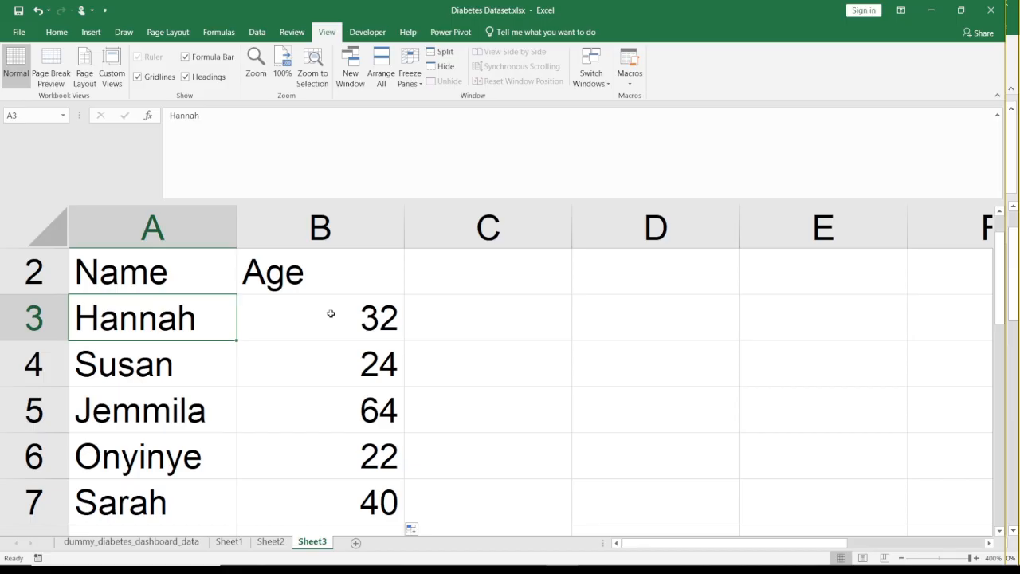
left_click(331, 314)
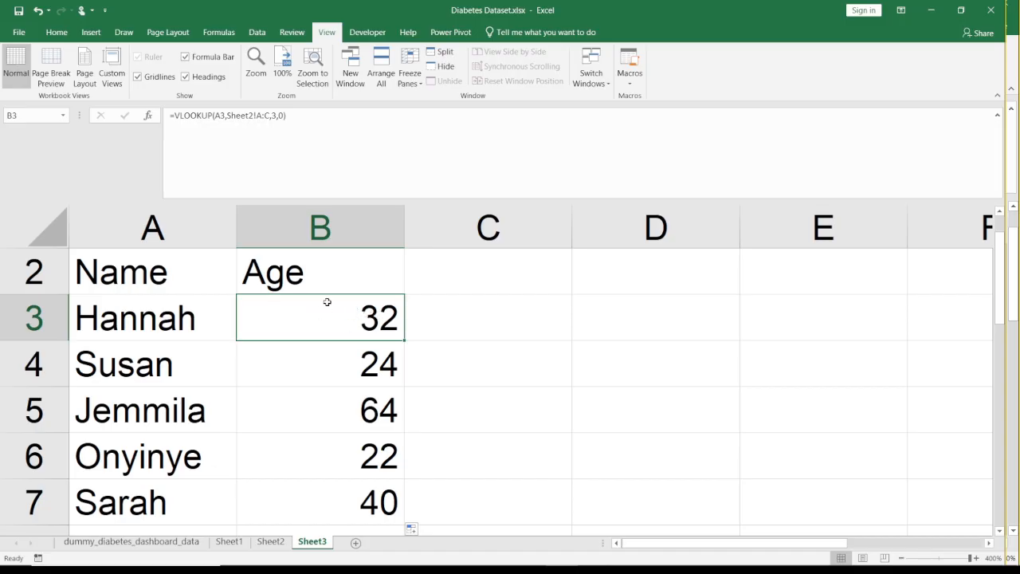
key("Up")
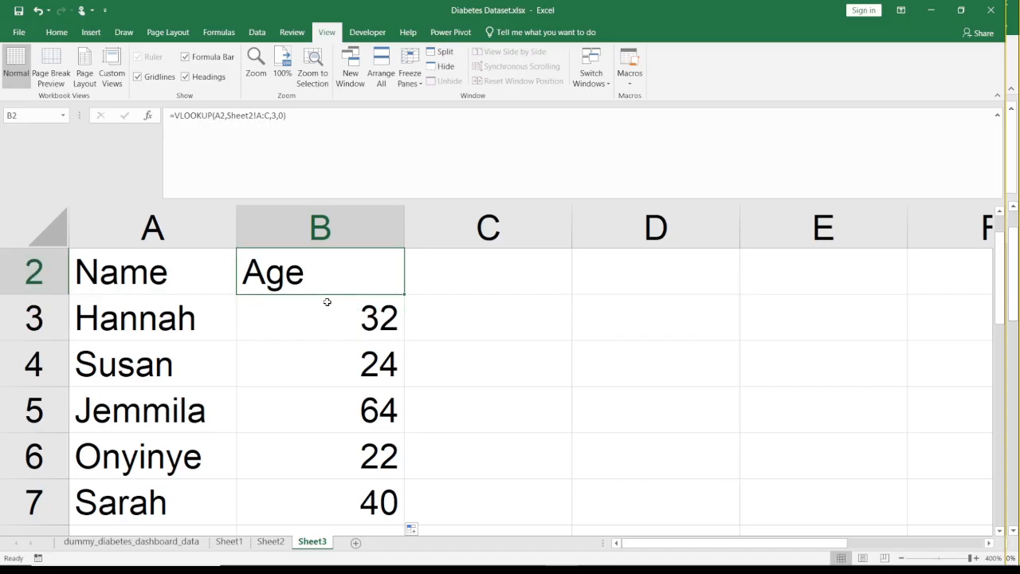
key("Right")
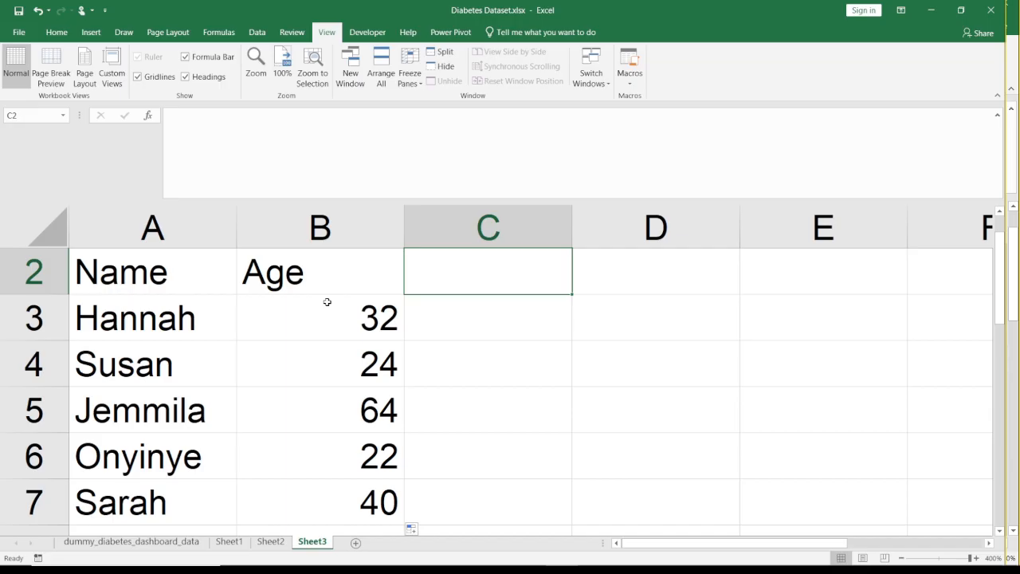
type("=")
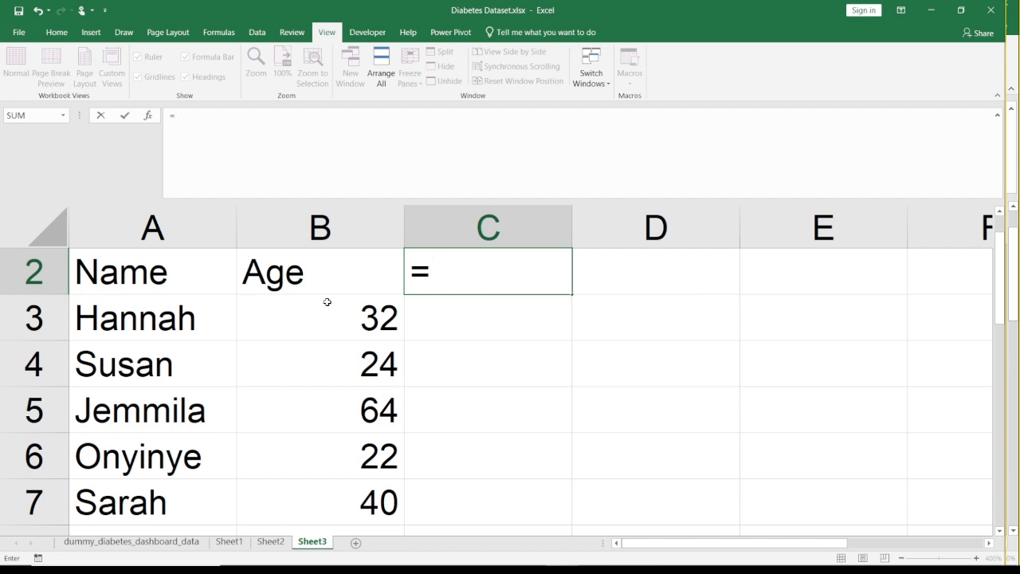
type("vloo")
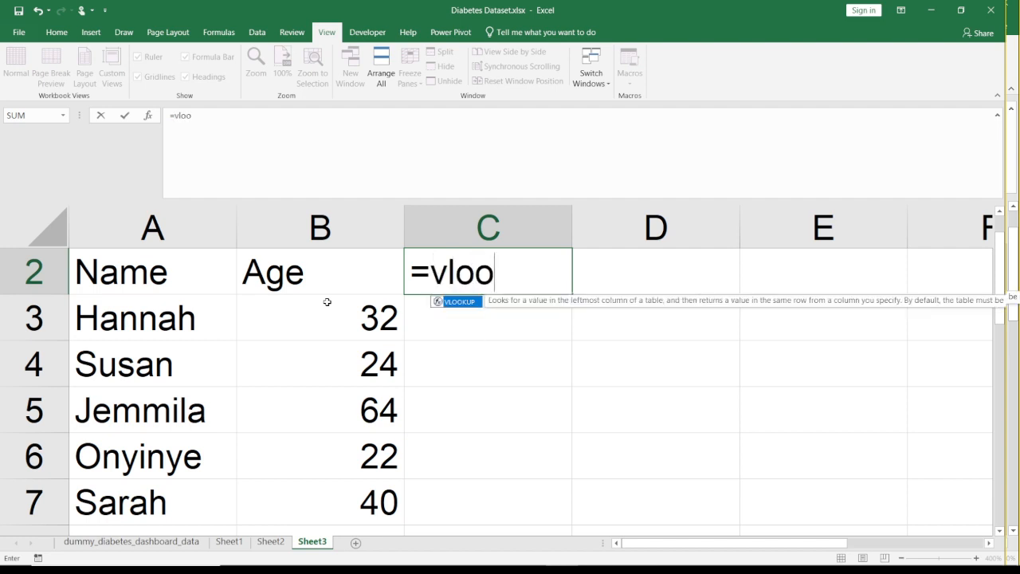
double_click(458, 302)
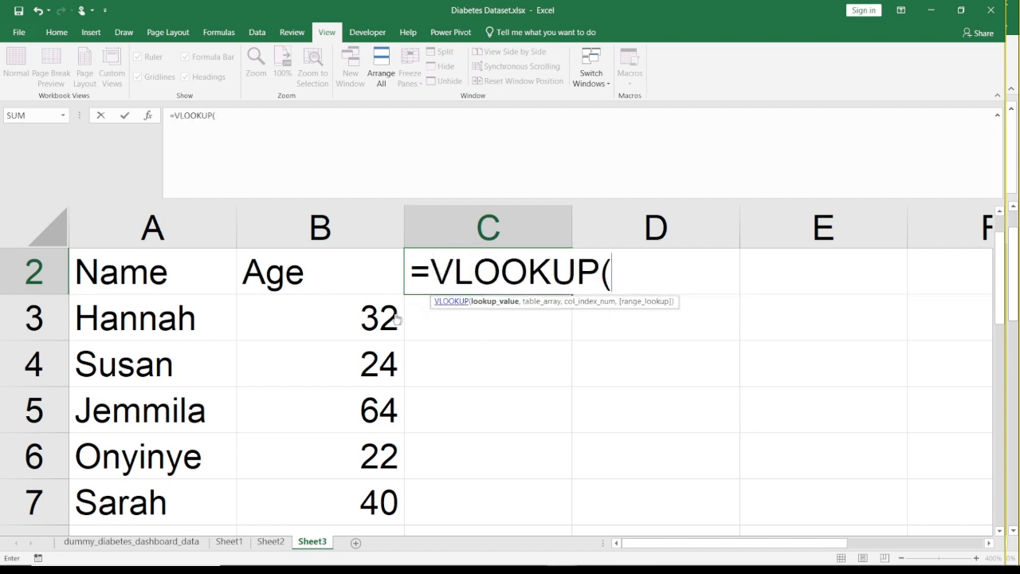
left_click(270, 541)
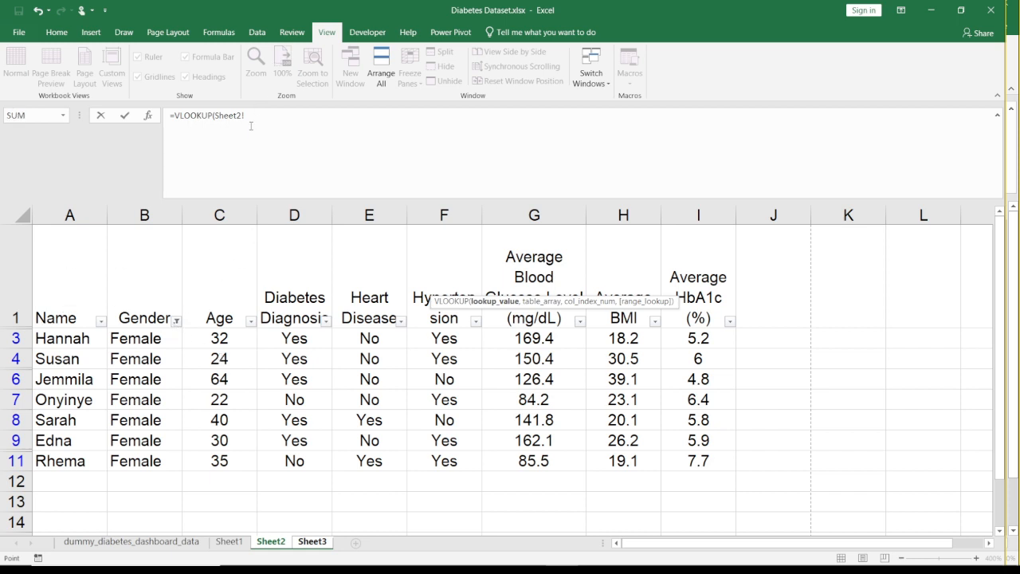
left_click(312, 543)
key("BackSpace")
key("BackSpace")
key("BackSpace")
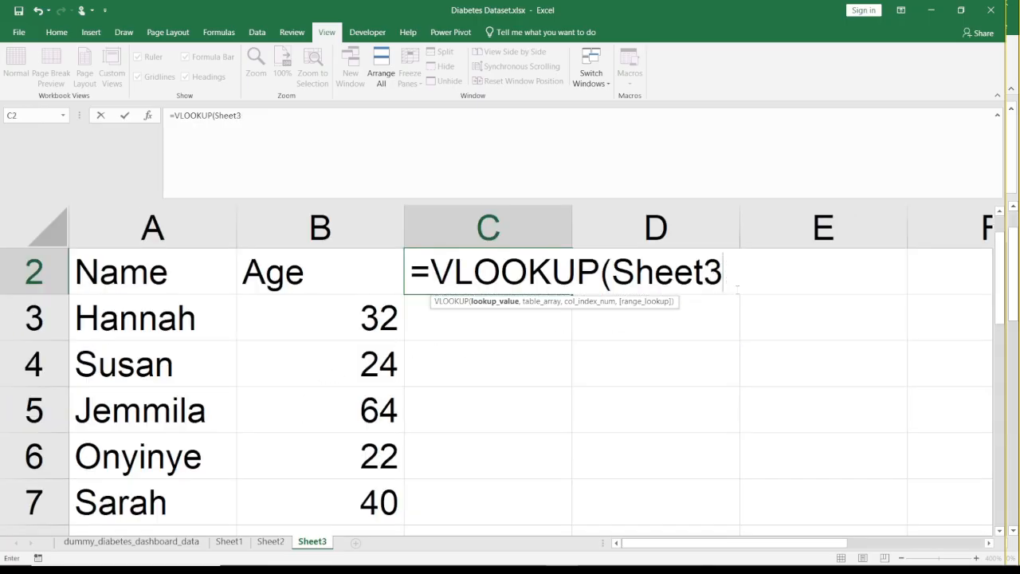
key("BackSpace")
key("BackSpace")
key("BackSpace")
key("BackSpace")
key("BackSpace")
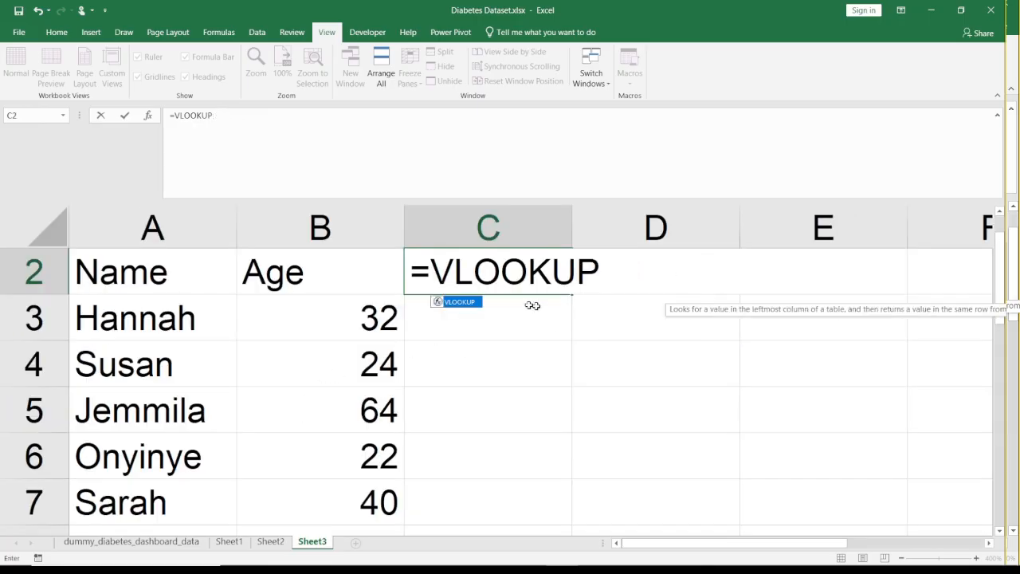
left_click(372, 270)
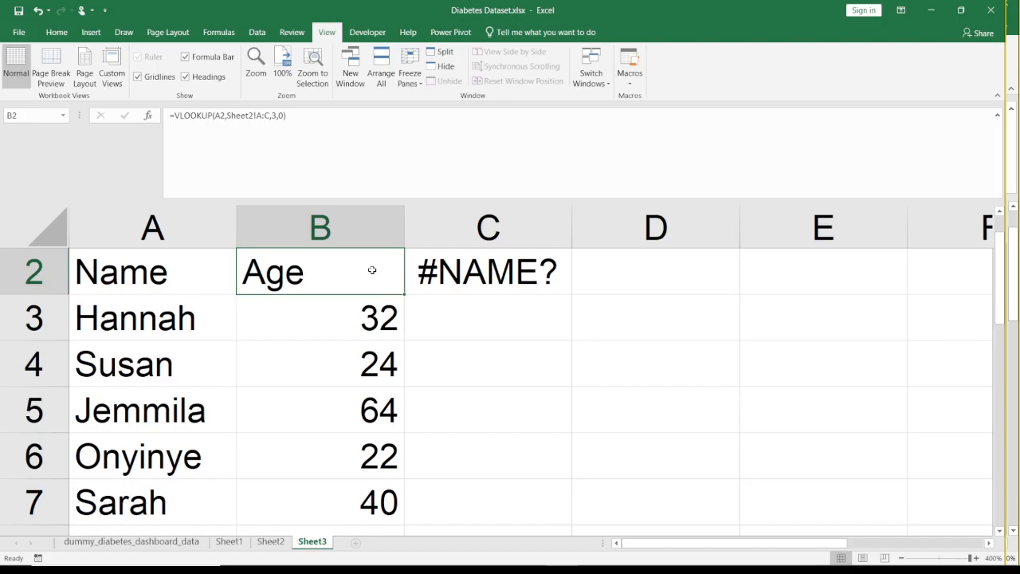
- Complete the C2 formula as =VLOOKUP(A2,Sheet2!A:E,5,0), taking the lookup range from columns A to E of Sheet2
left_click(479, 280)
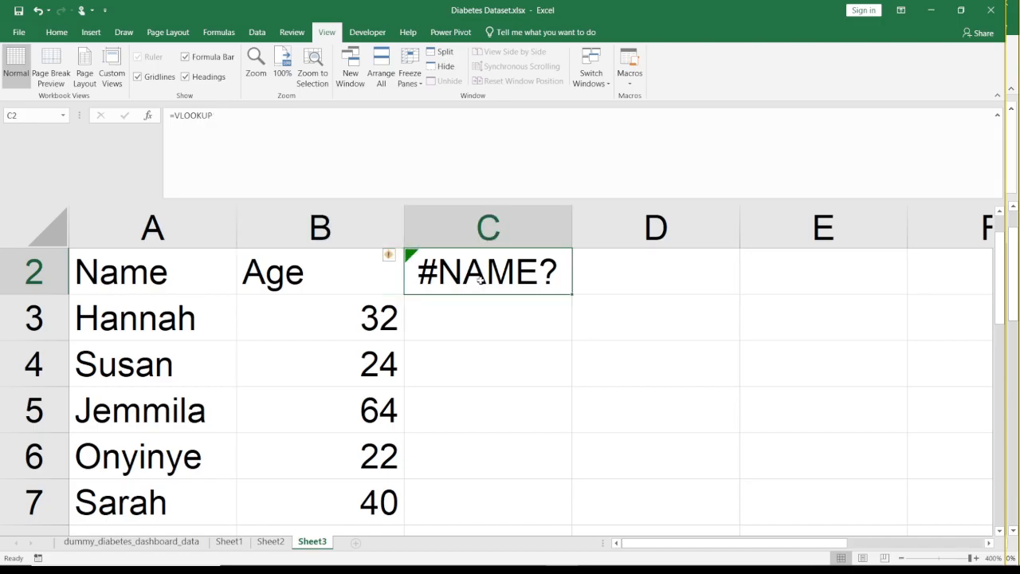
left_click(262, 125)
type("(")
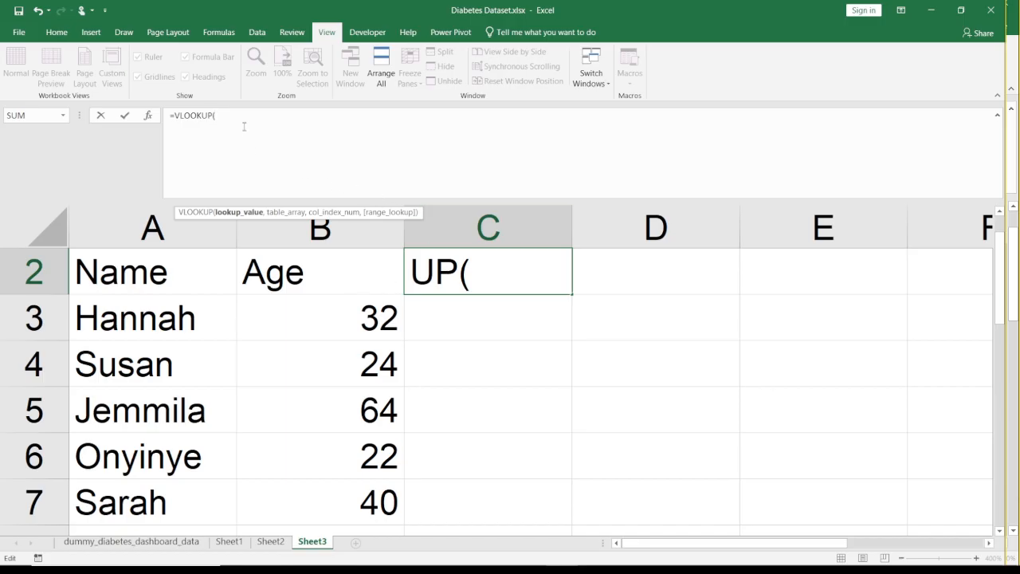
left_click(162, 275)
type(",")
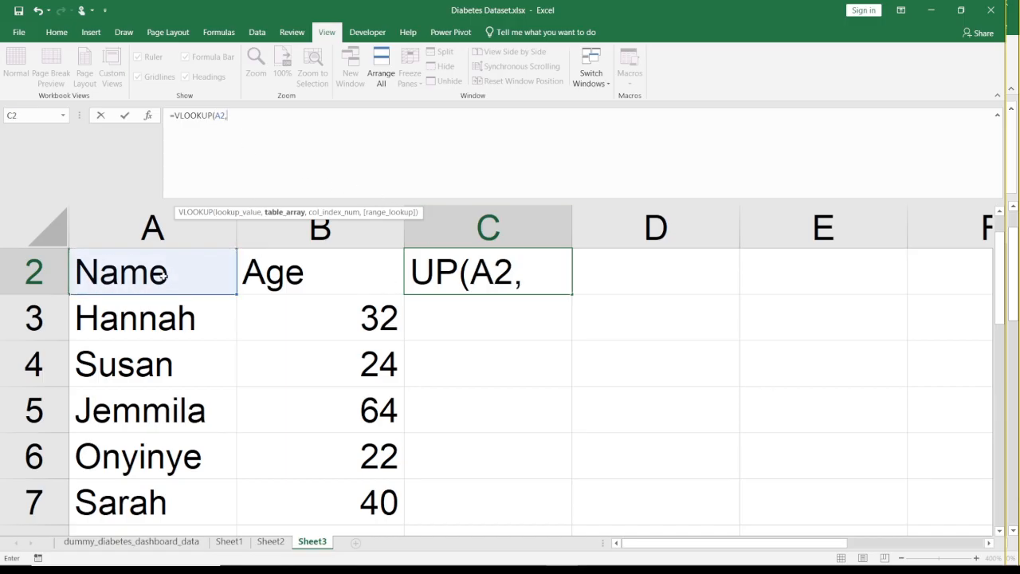
left_click(270, 542)
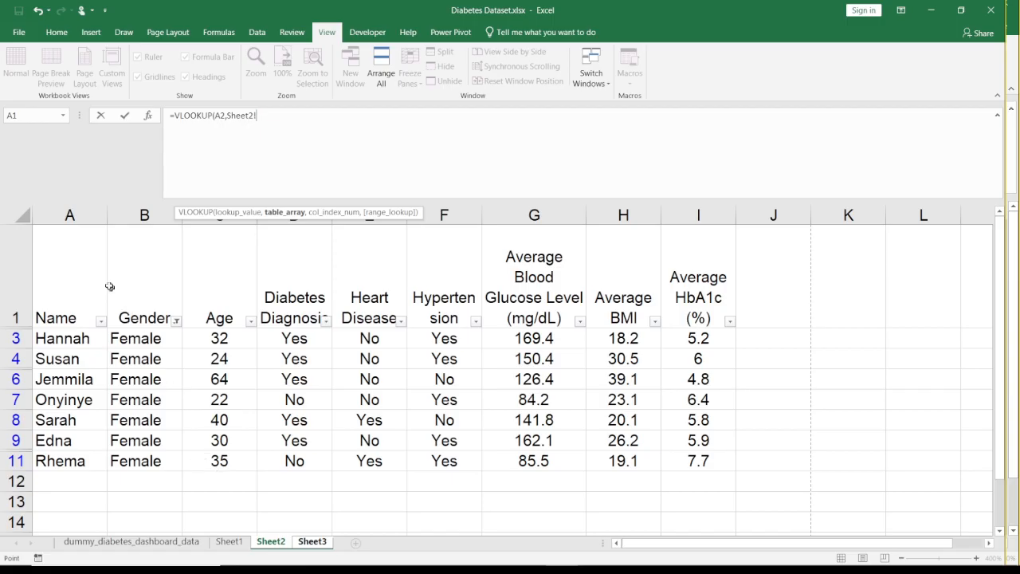
left_click_drag(55, 217, 364, 227)
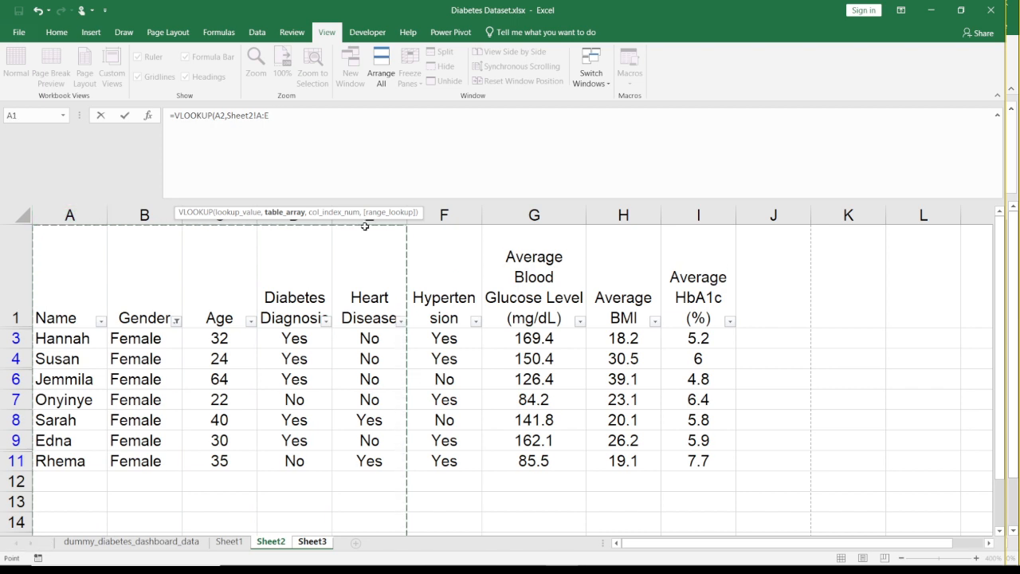
type(",5")
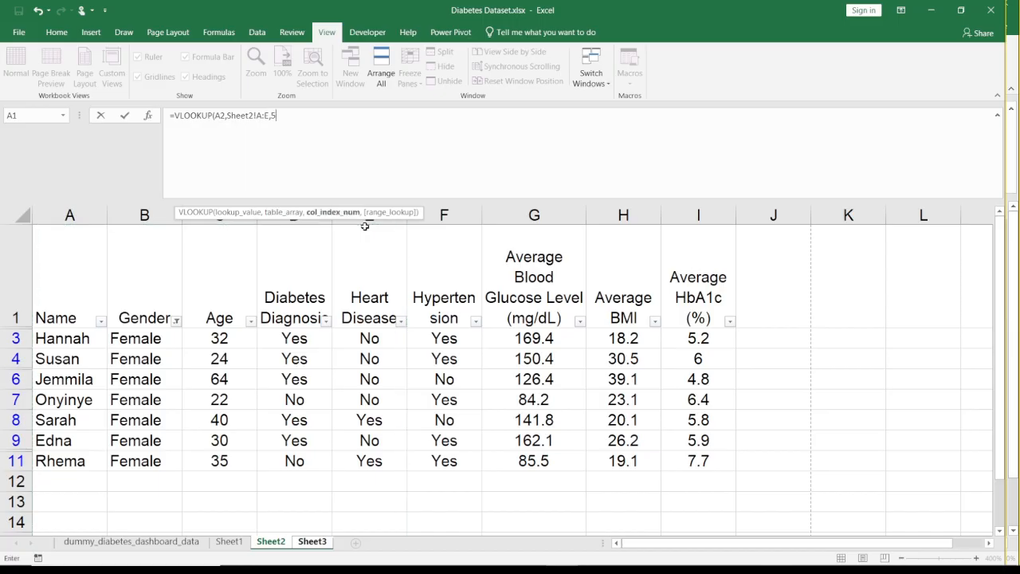
type(",0)")
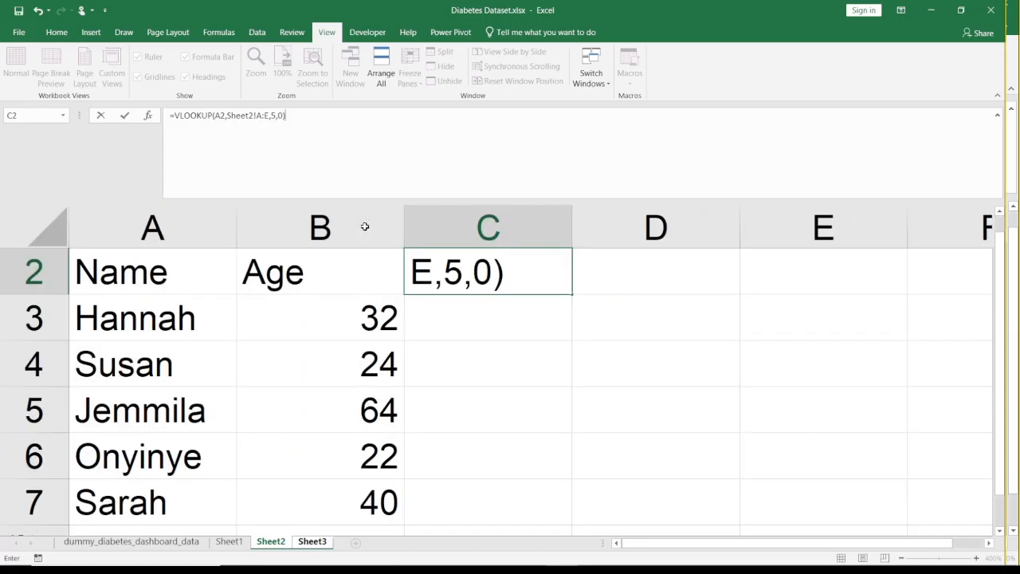
key("Return")
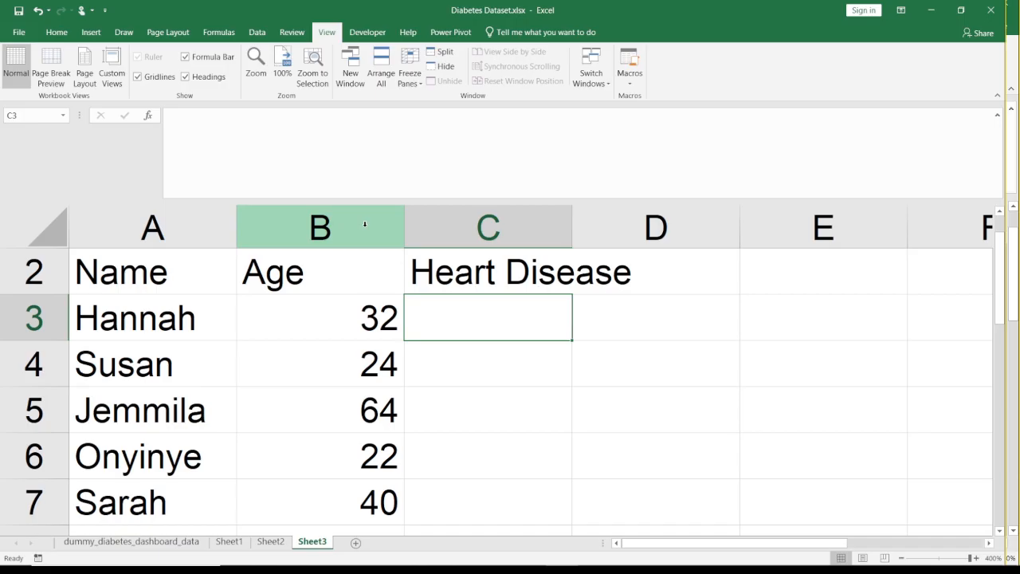
- Enter =VLOOKUP(A2,Sheet2!A:H,8,0) in D2 of Sheet3, taking the lookup range from columns A to H of Sheet2
key("Up")
key("Right")
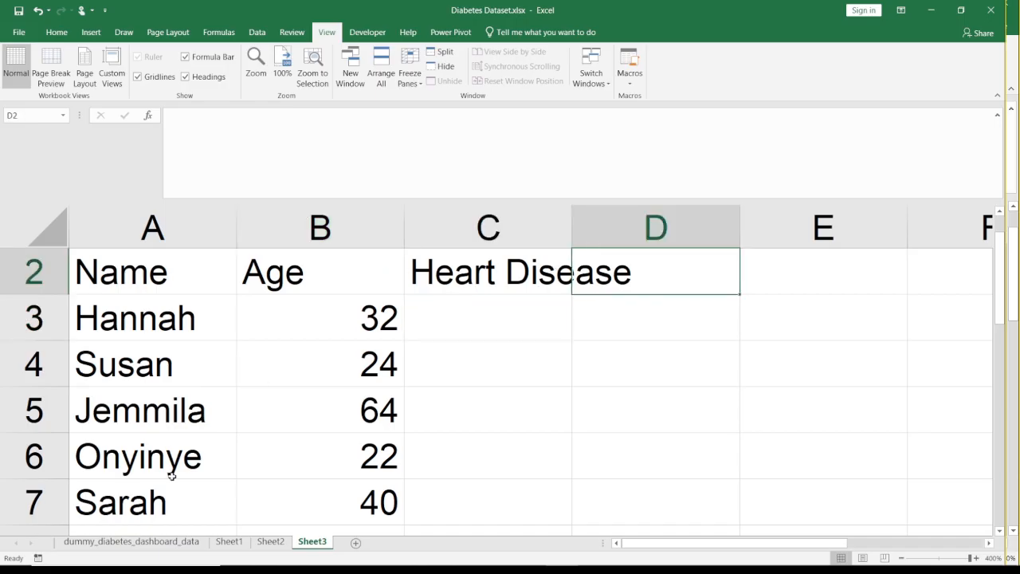
left_click(271, 542)
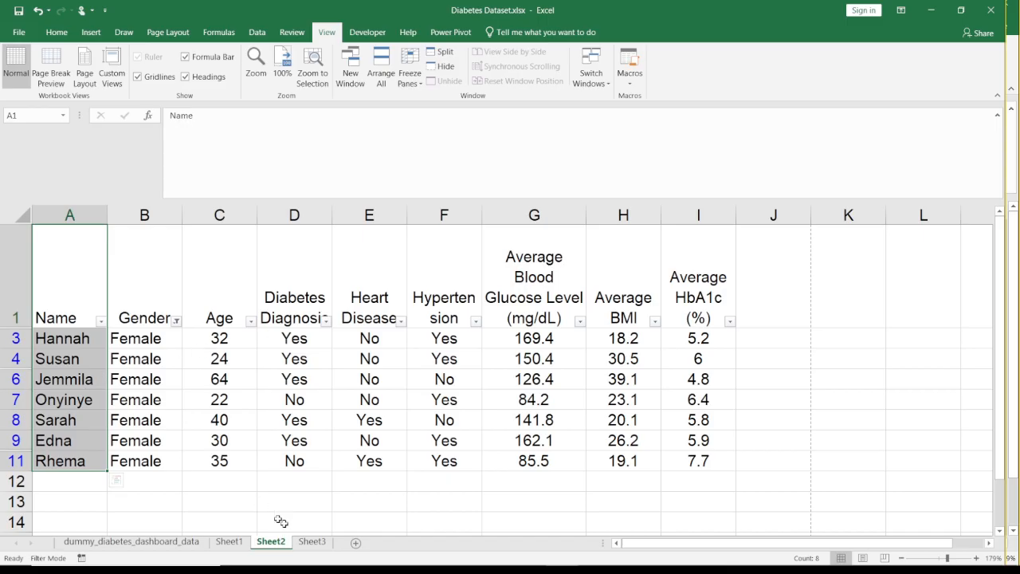
left_click(310, 543)
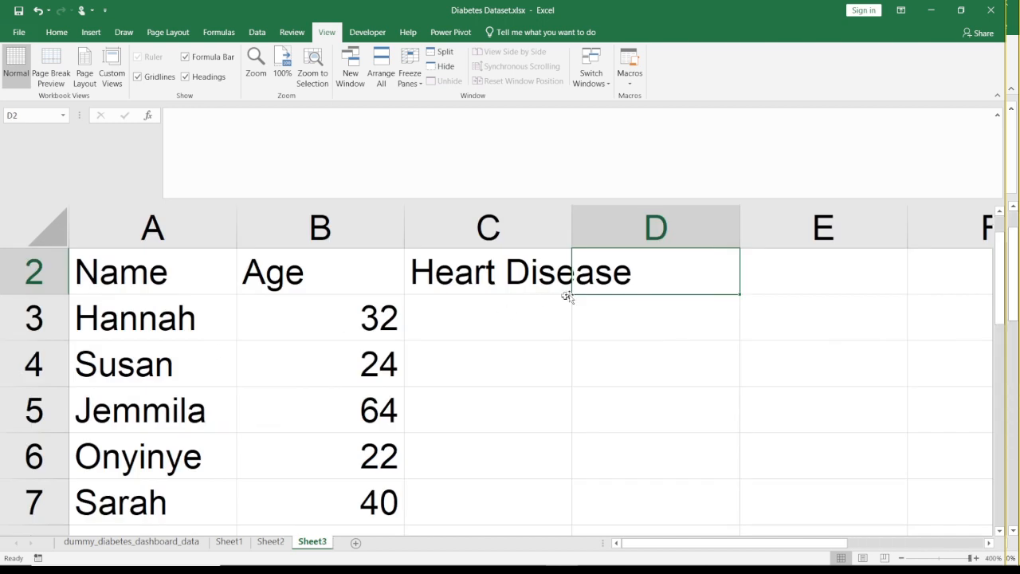
type("=vl")
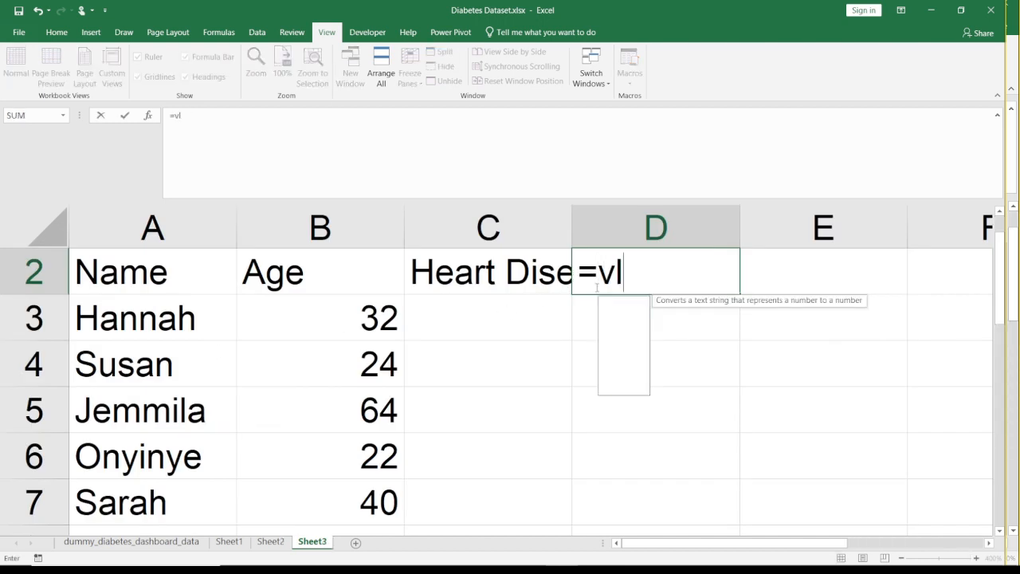
double_click(620, 301)
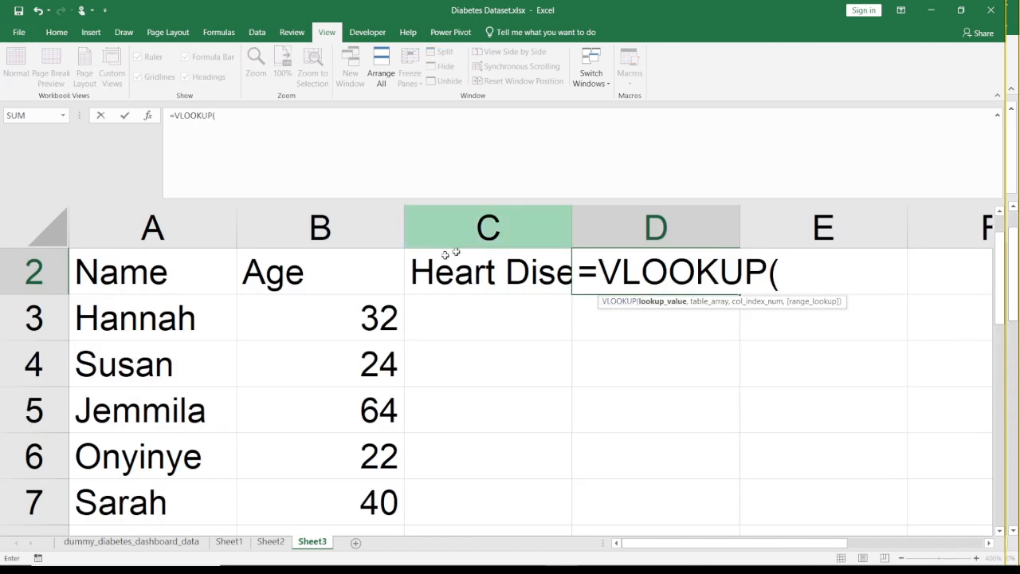
left_click(139, 282)
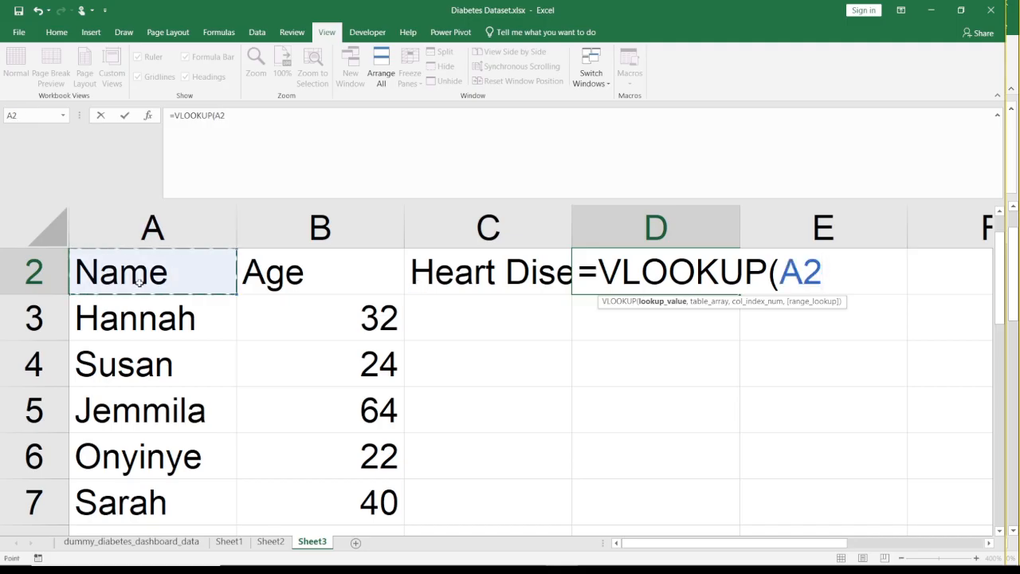
type(",Sheet2!")
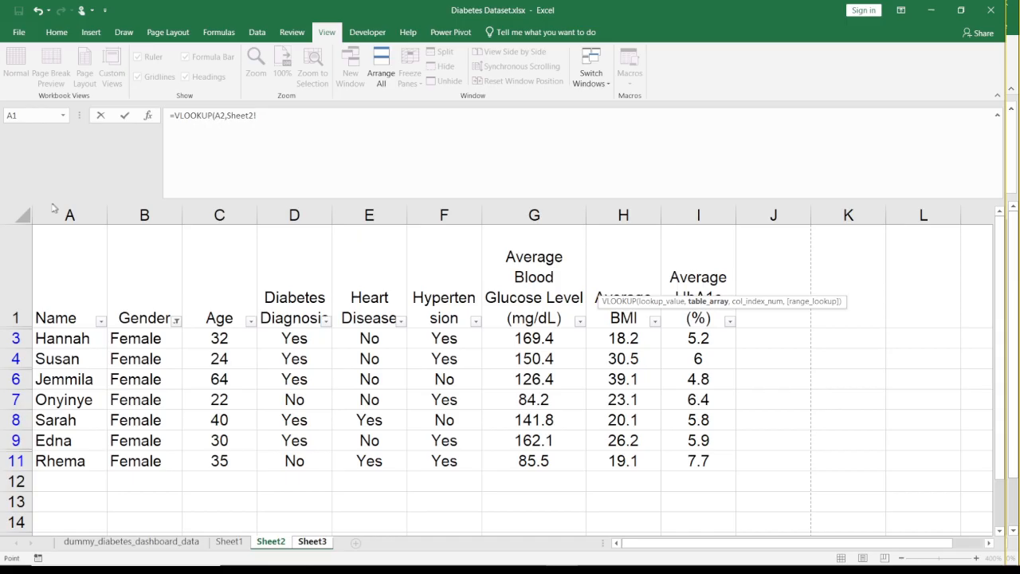
left_click_drag(53, 208, 615, 200)
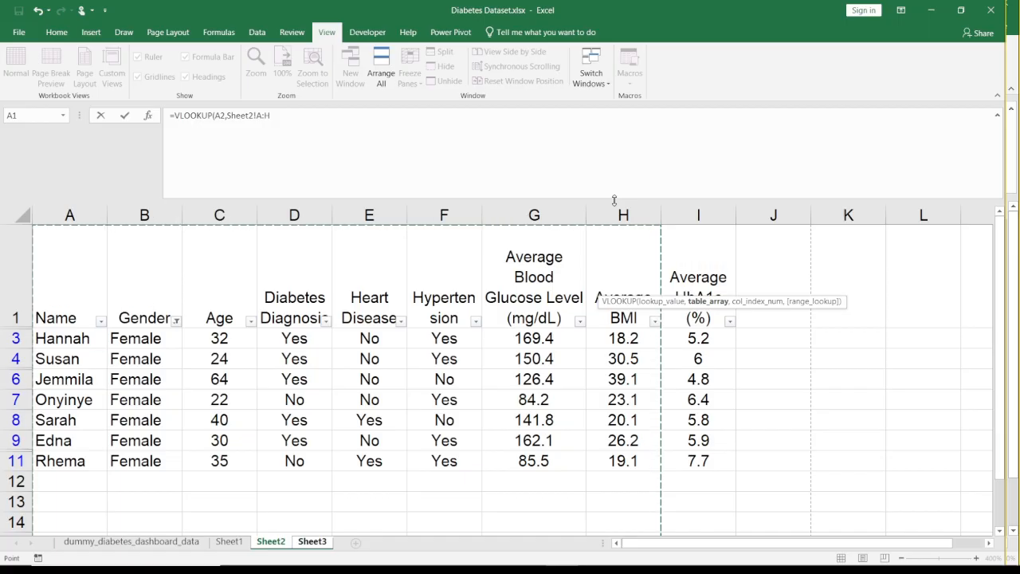
type(",")
type("8,0)")
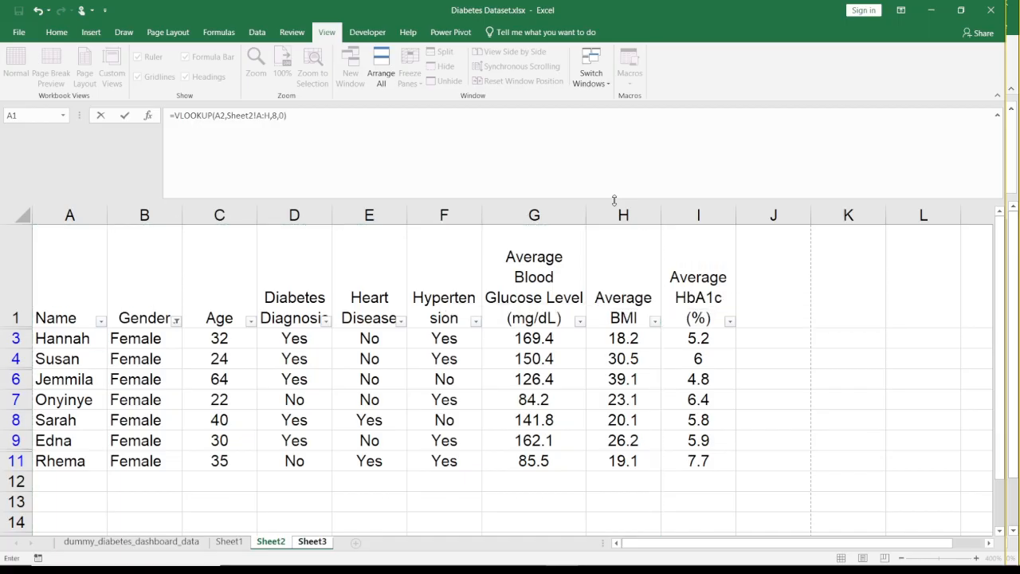
key("Return")
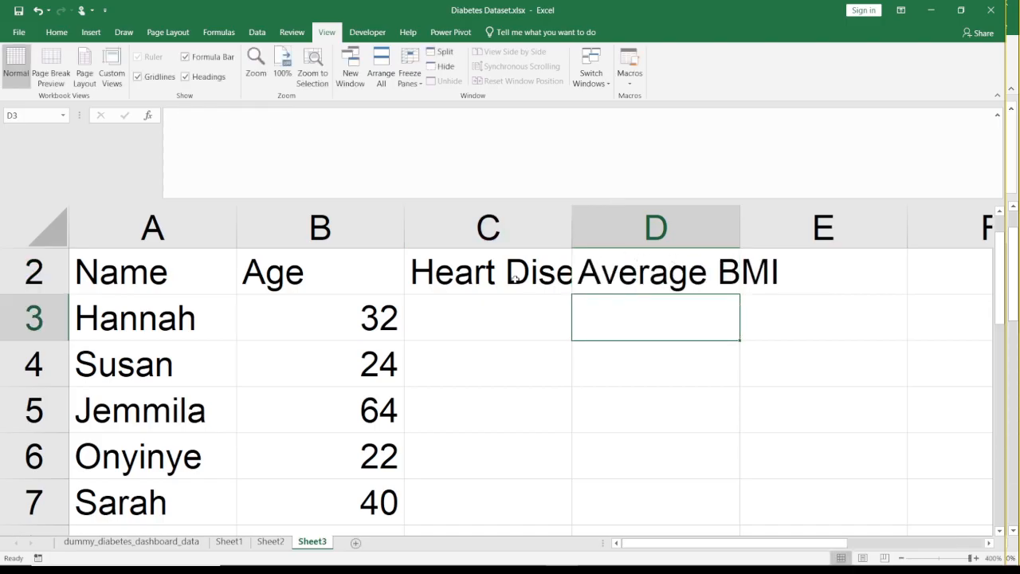
- Fill the lookup formulas in C2:D2 down beside all the copied names and reset the sheet zoom to 100%
left_click_drag(518, 279, 629, 283)
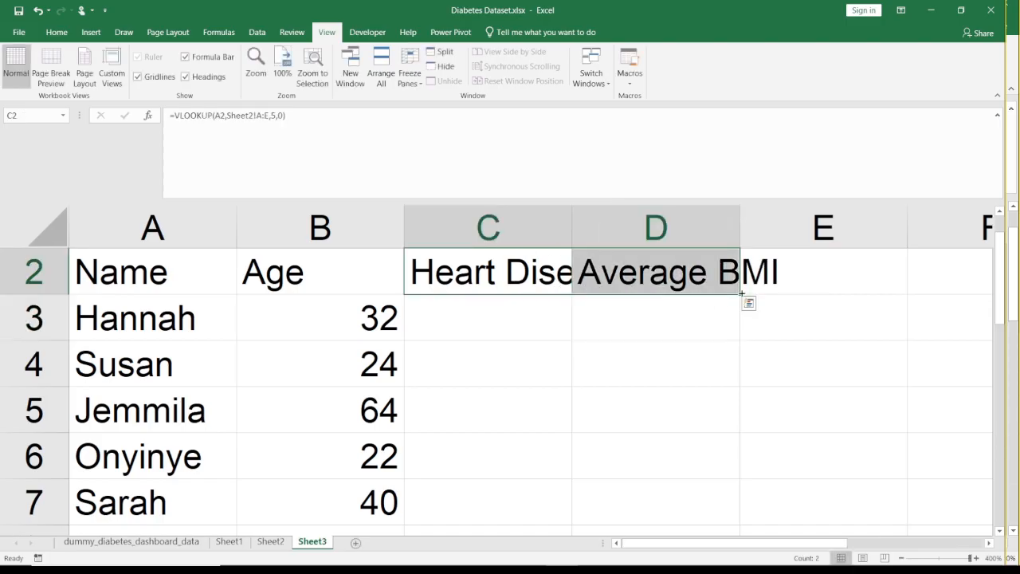
left_click(518, 316)
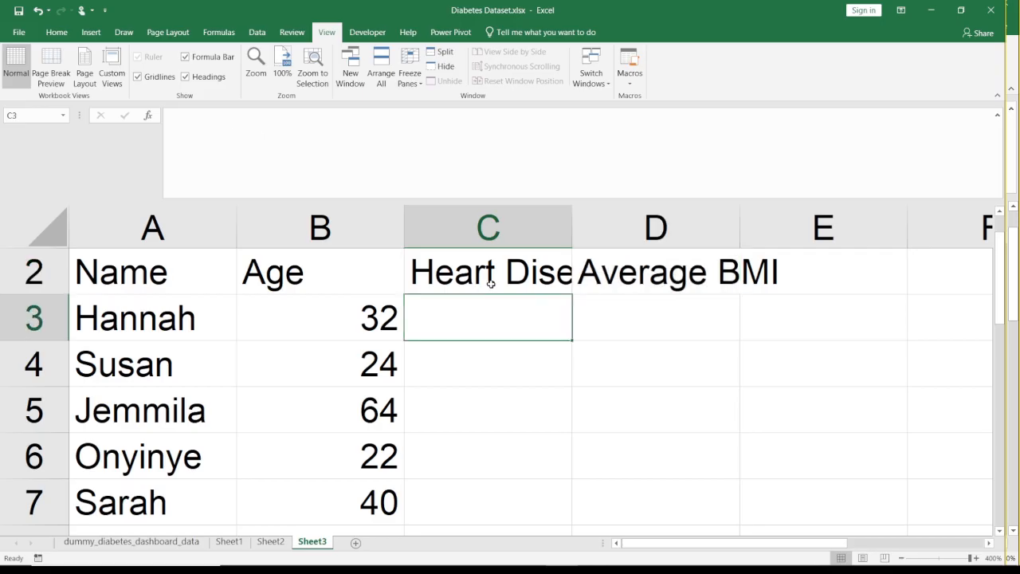
left_click_drag(489, 275, 706, 284)
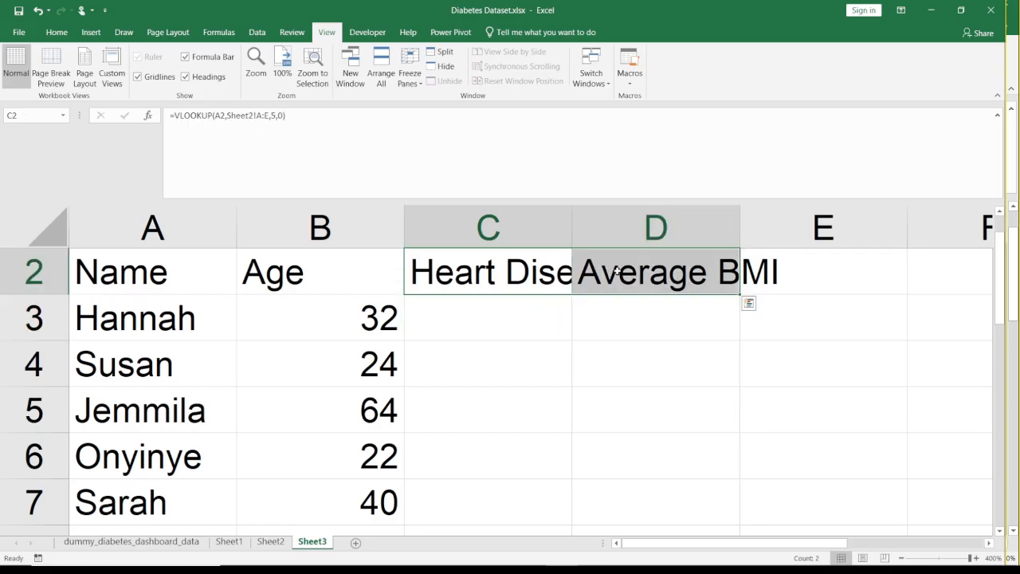
double_click(740, 295)
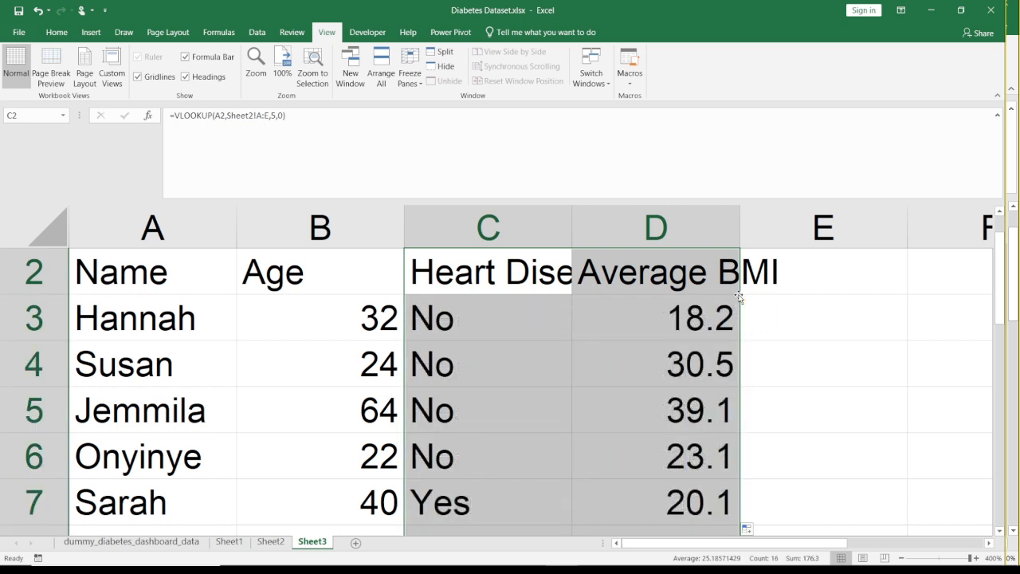
left_click(610, 341)
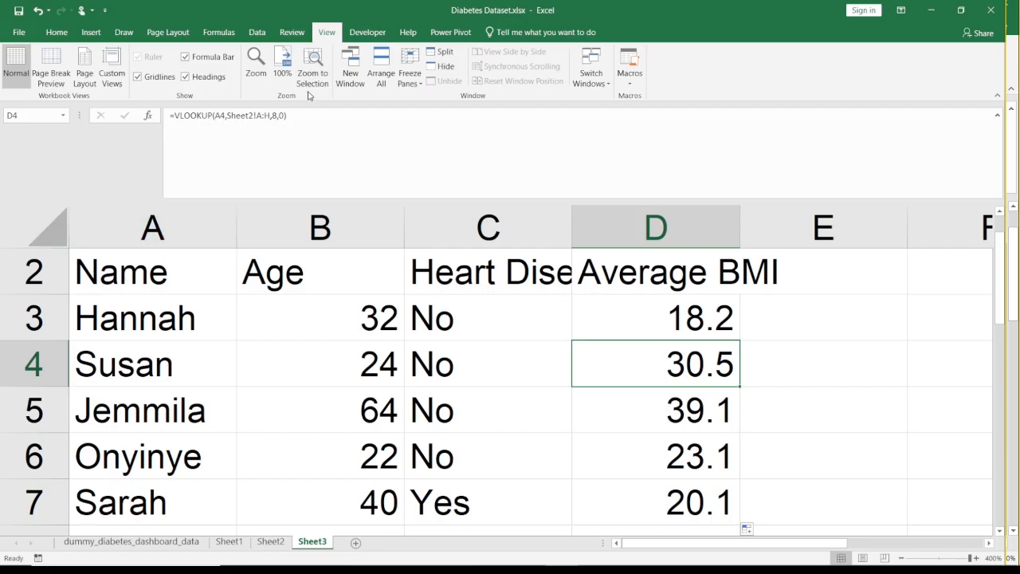
left_click(286, 68)
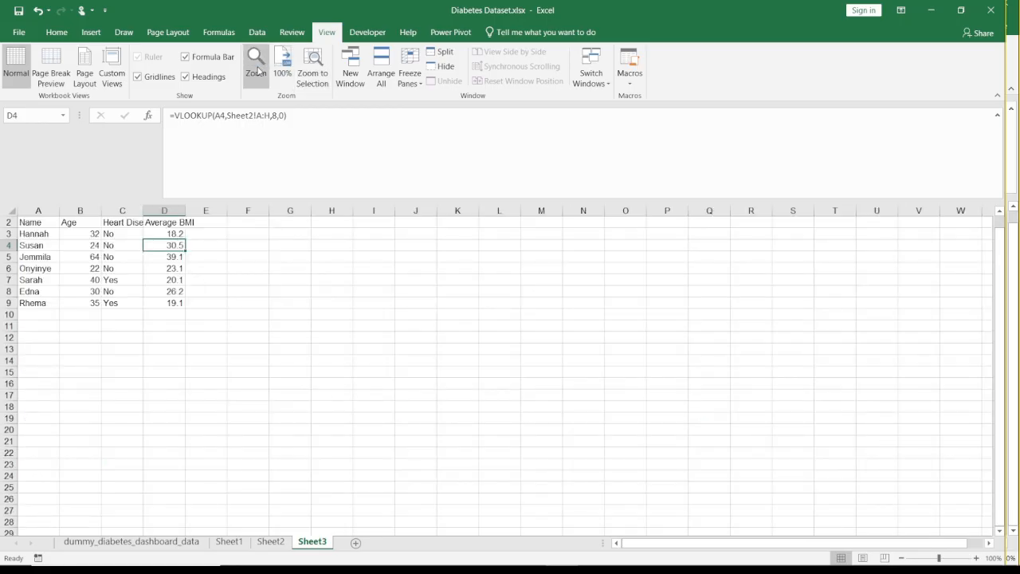
- Magnify Sheet3 to 200%
left_click(256, 66)
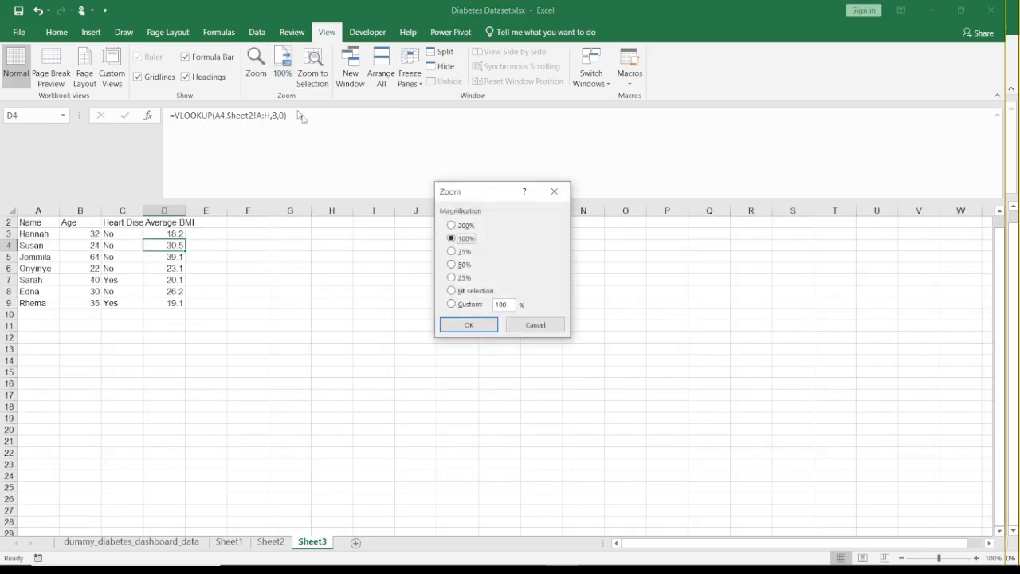
left_click(451, 226)
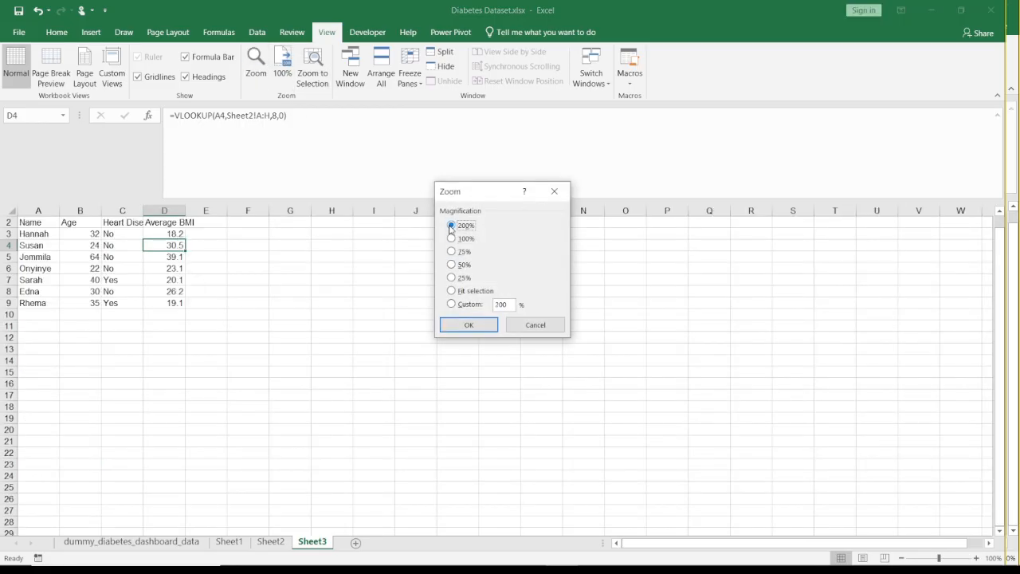
left_click(469, 325)
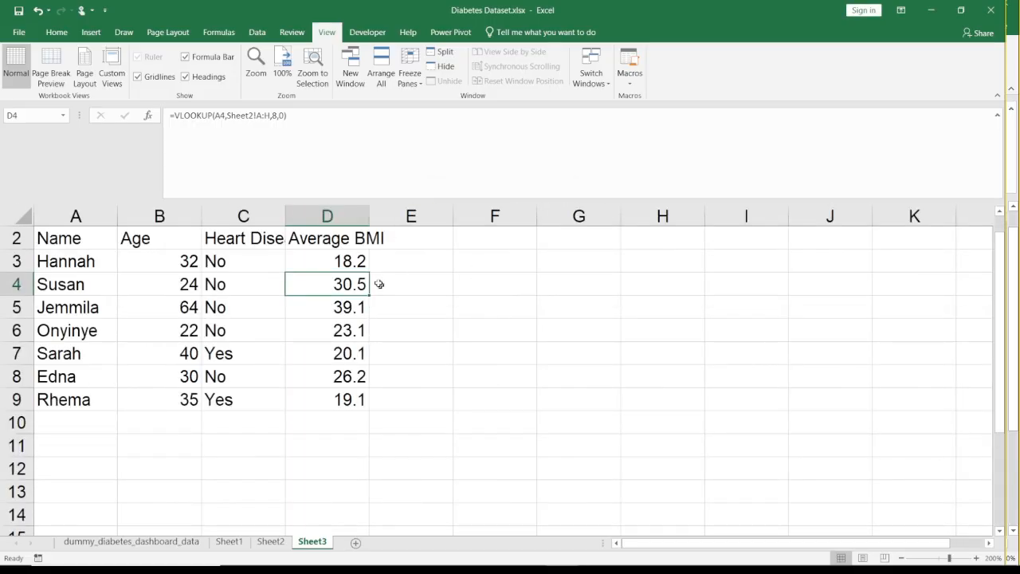
left_click(400, 253)
key("Left")
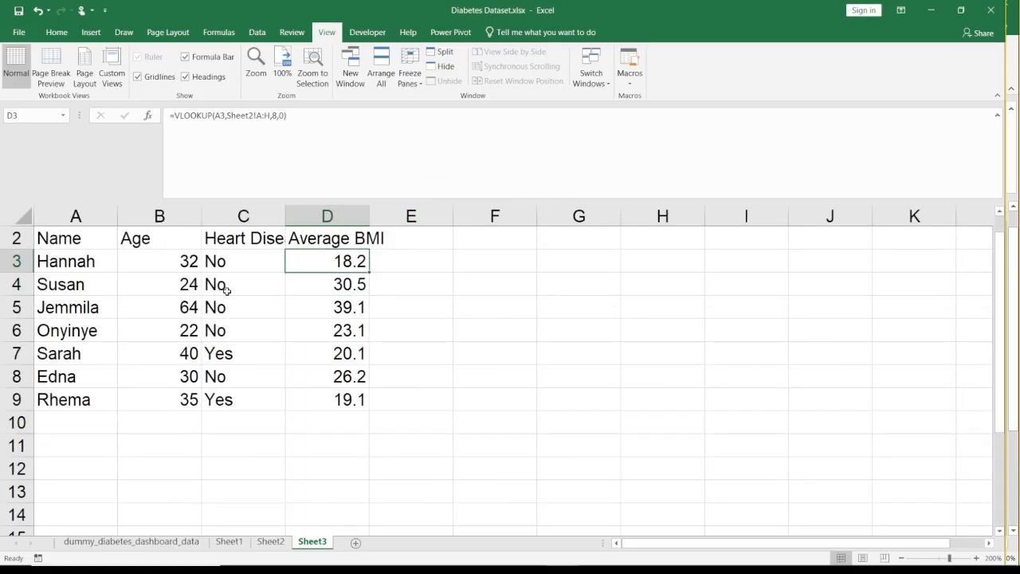
left_click(70, 263)
key("Right")
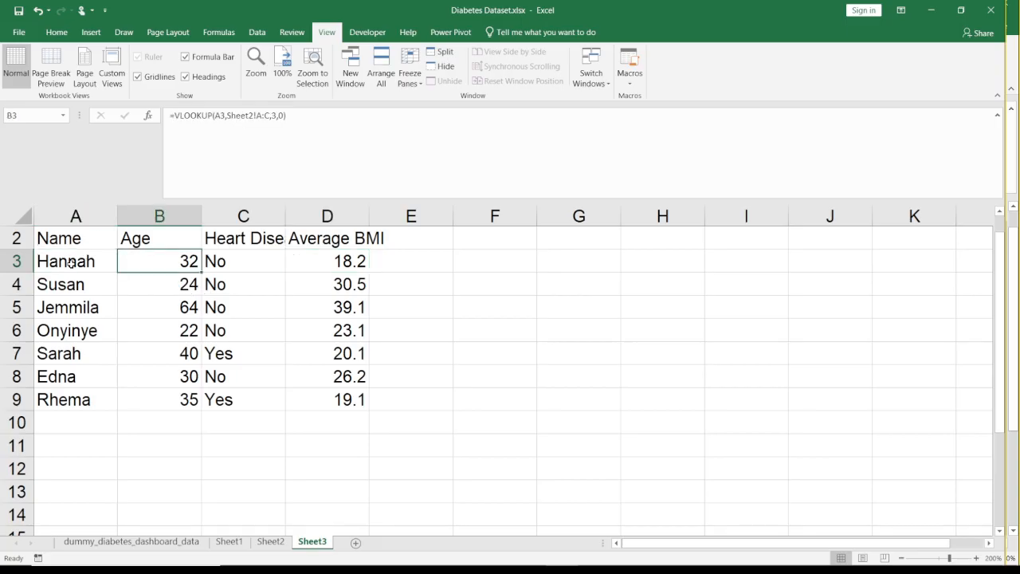
key("Up")
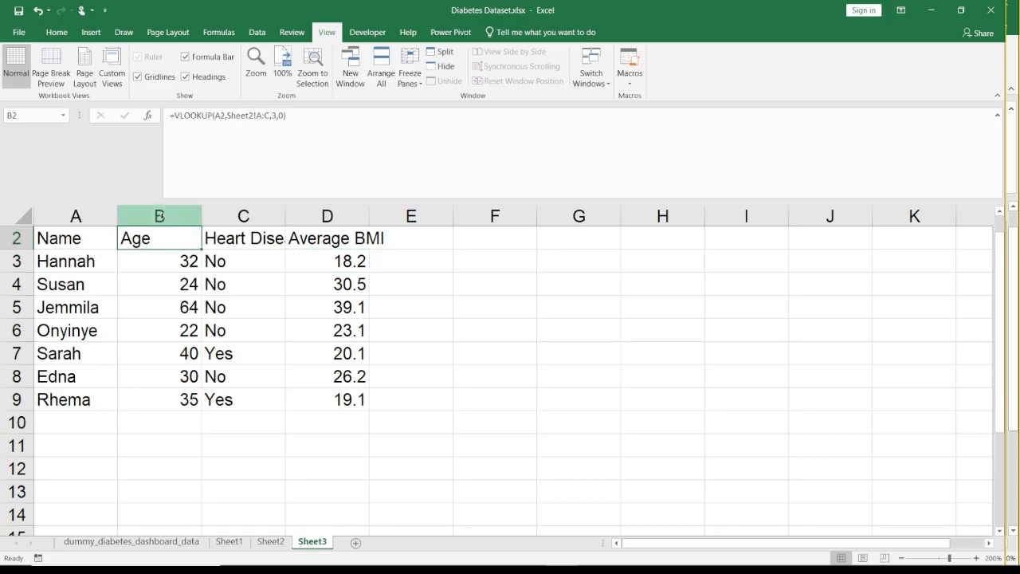
- Center the contents of columns B to D and wrap their text
left_click_drag(160, 216, 326, 216)
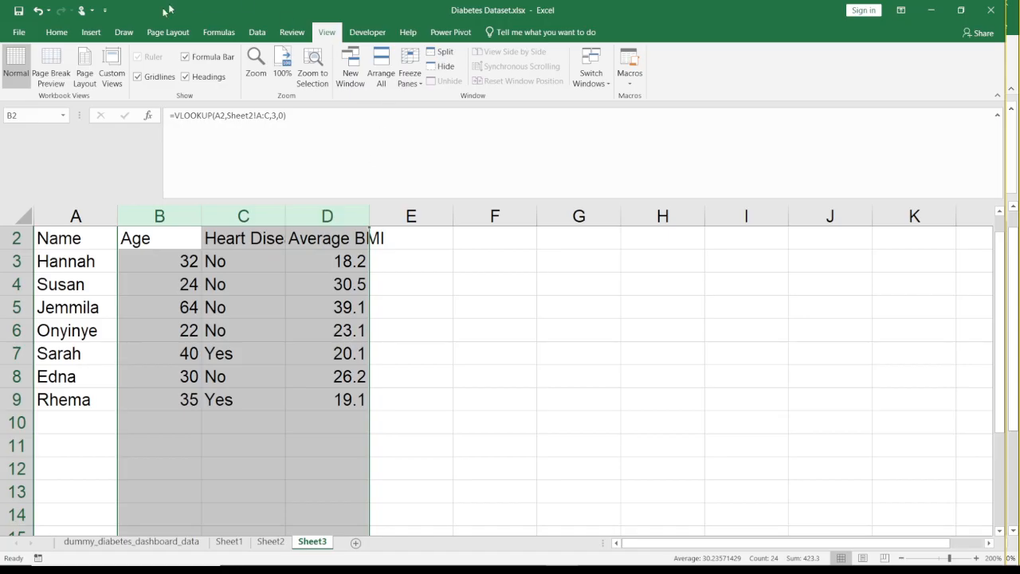
left_click(62, 31)
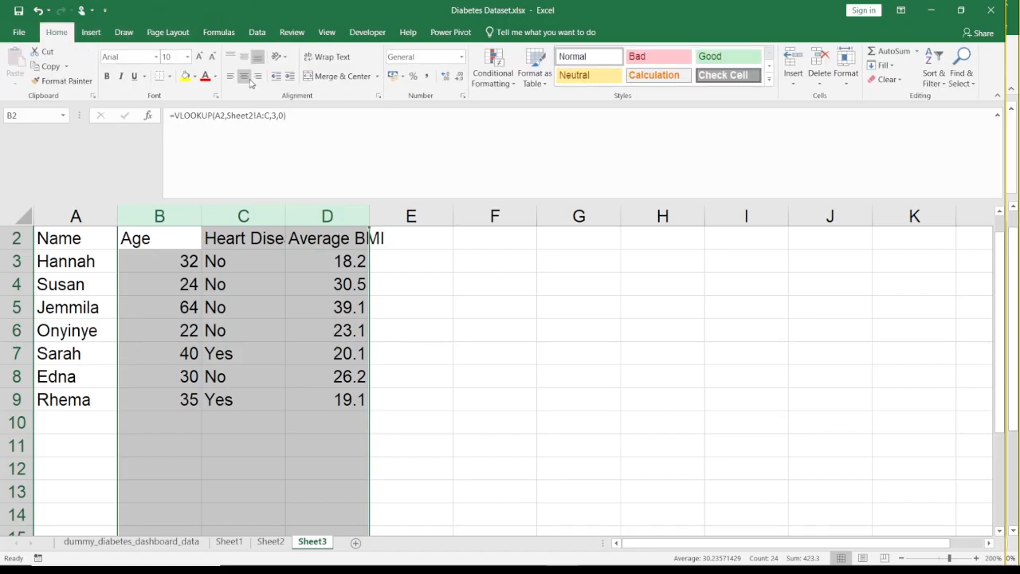
left_click(245, 76)
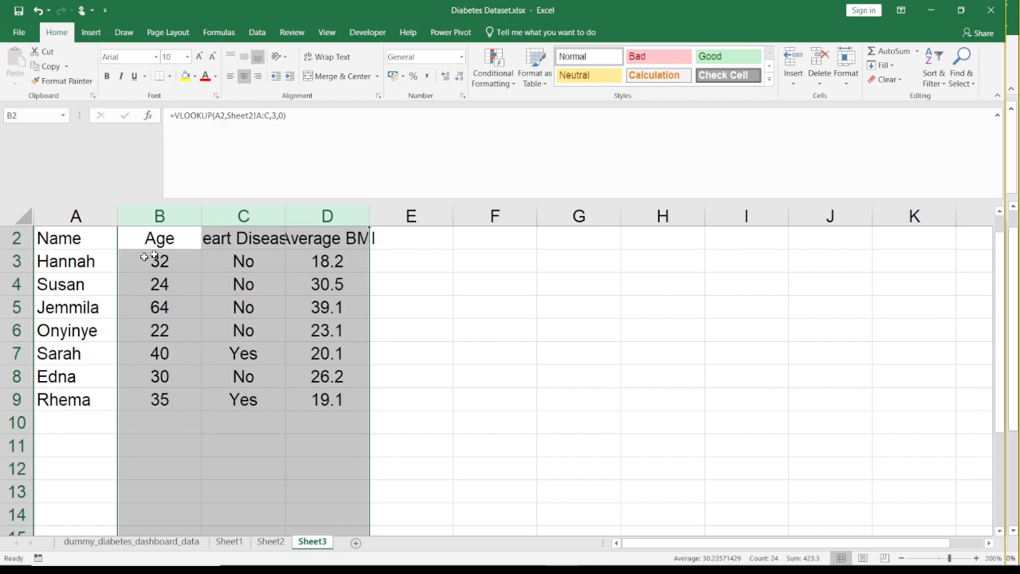
left_click(341, 59)
left_click(222, 278)
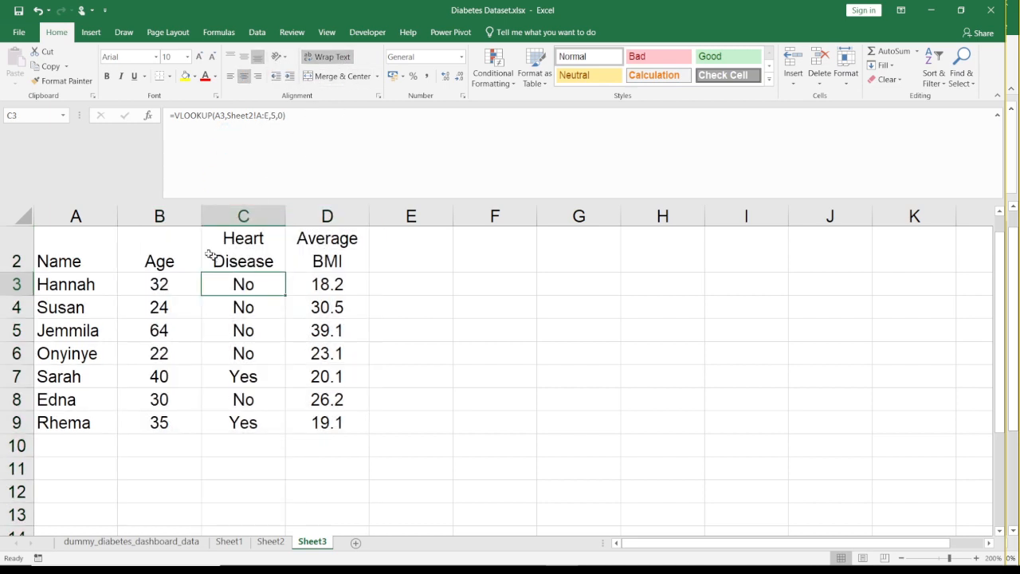
- Widen the Heart Disease and Average BMI columns together by the same amount
left_click(242, 242)
left_click(256, 211)
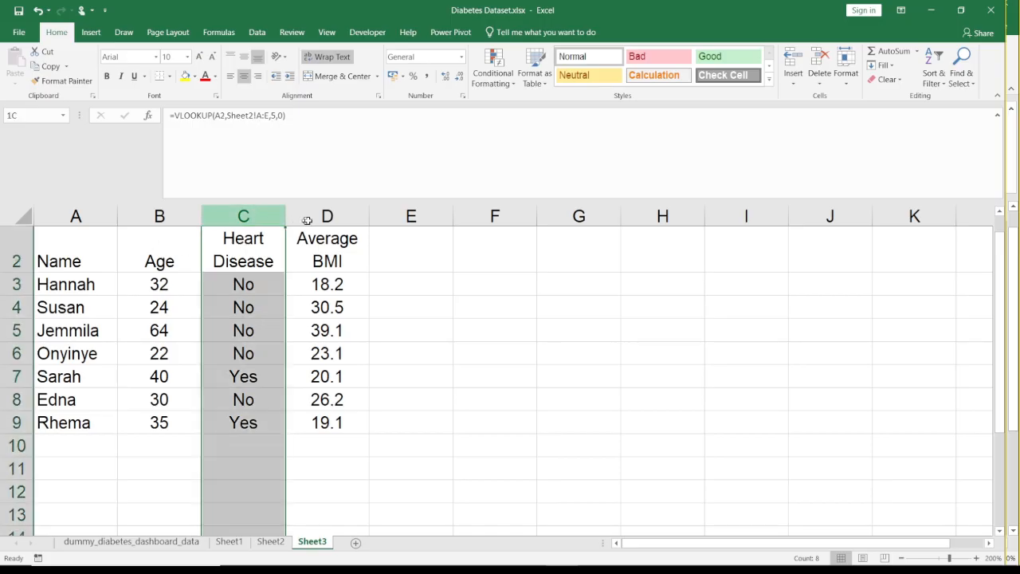
left_click_drag(307, 220, 378, 220)
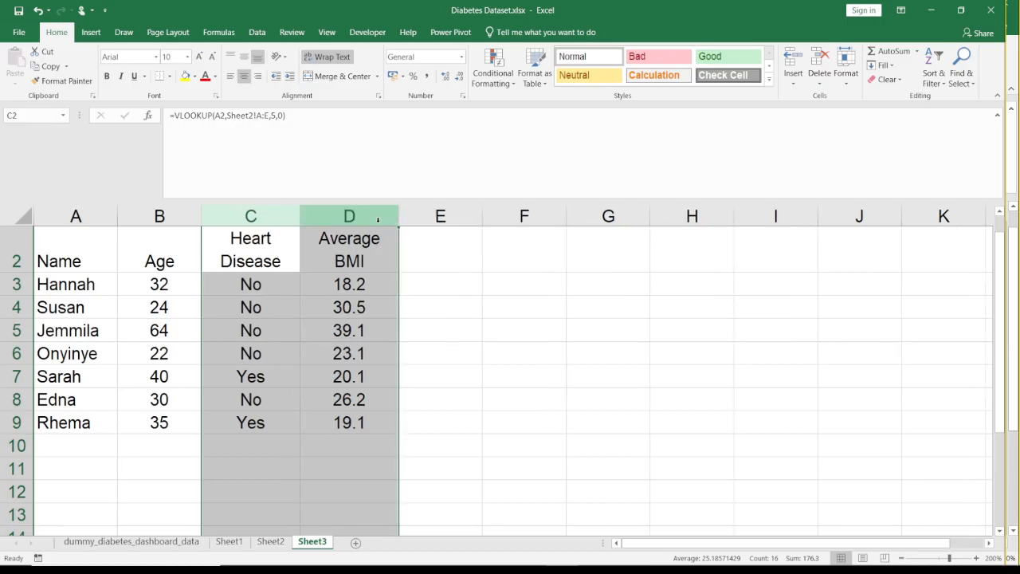
left_click(340, 262)
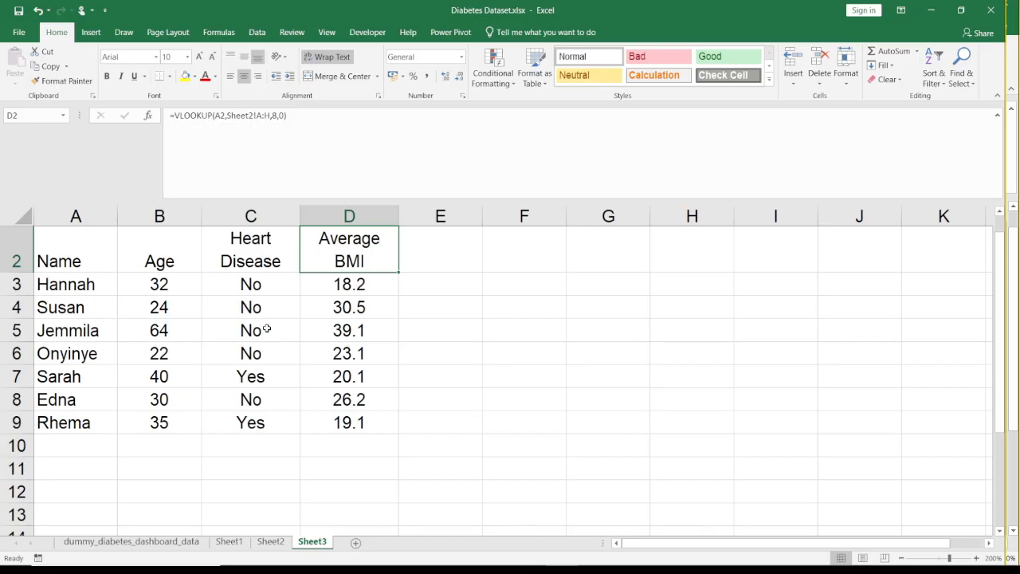
- Try to copy the headings in A2:D2 to the cells starting at F2, and clear the pasted cells
key("Right")
key("Right")
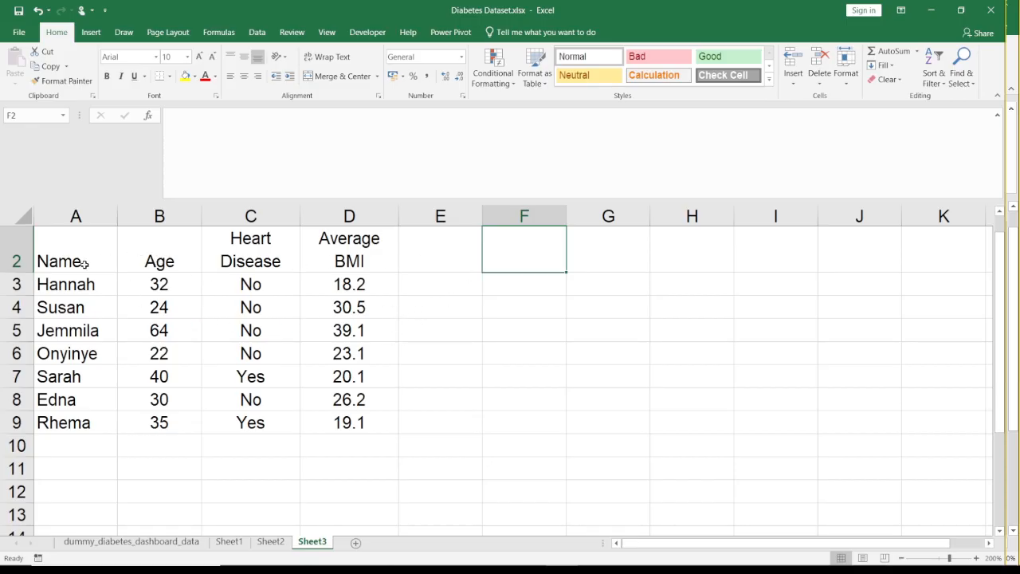
left_click_drag(76, 263, 341, 262)
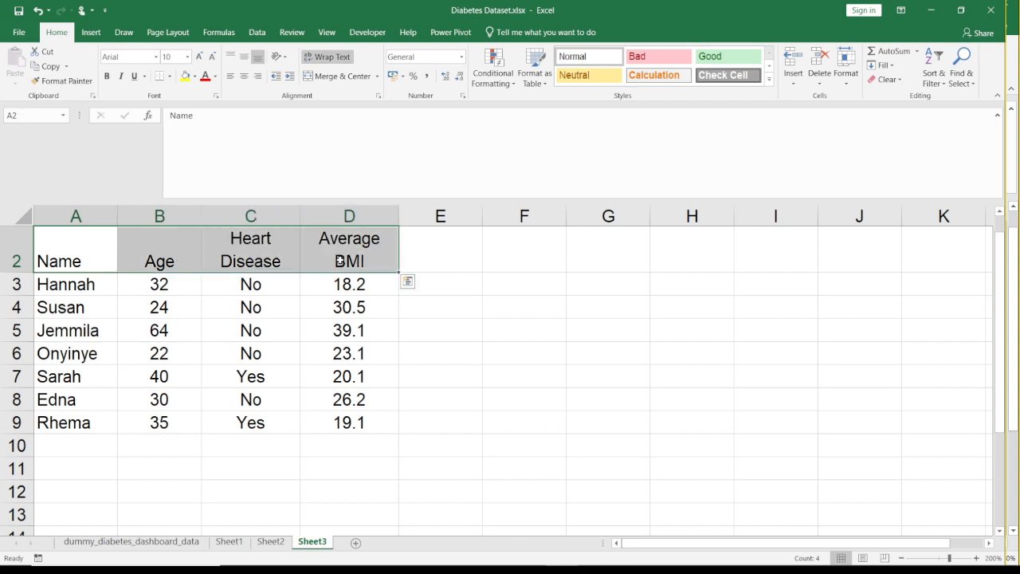
key("ctrl+c")
key("Right")
key("Right")
key("Right")
key("Right")
key("Right")
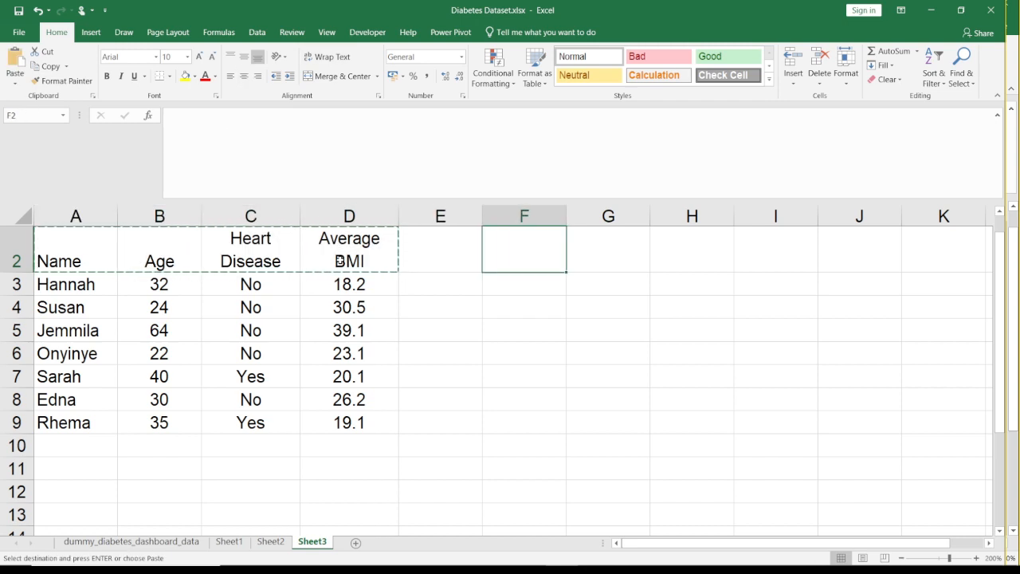
key("ctrl+v")
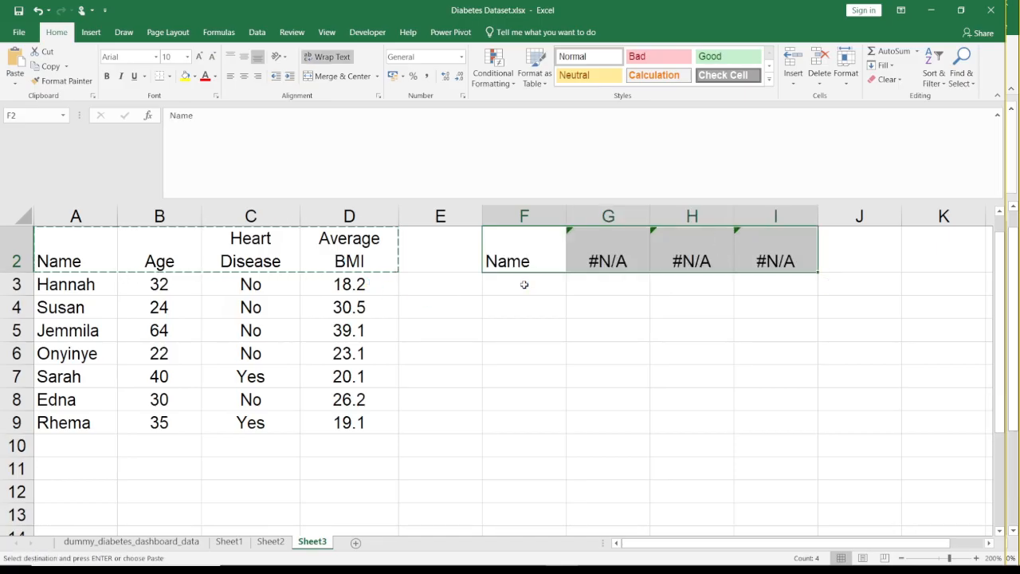
key("Delete")
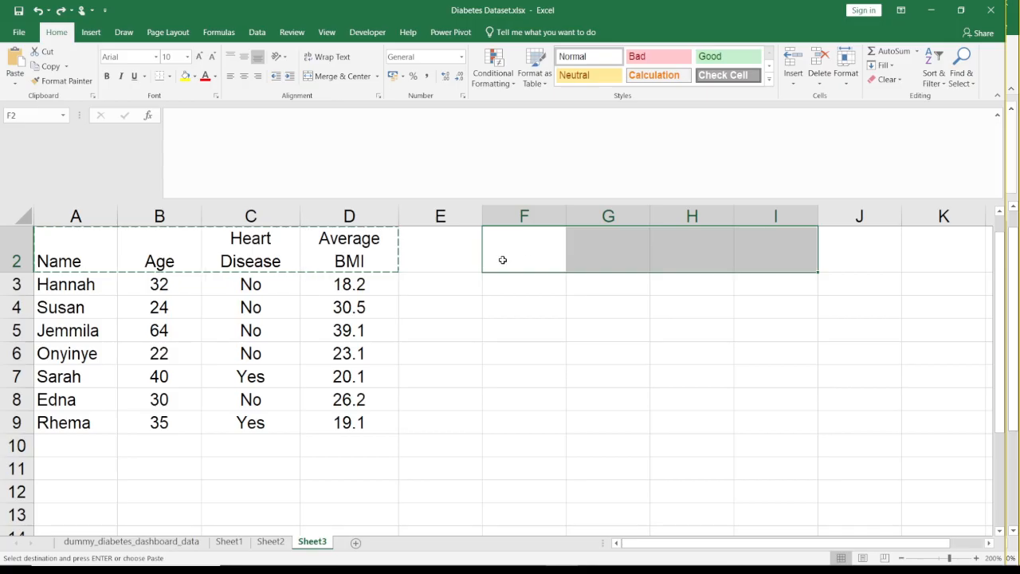
- Try to bring in all the headings with the formula =A2:D2 in F2, and clear the cell
key("Left")
key("Right")
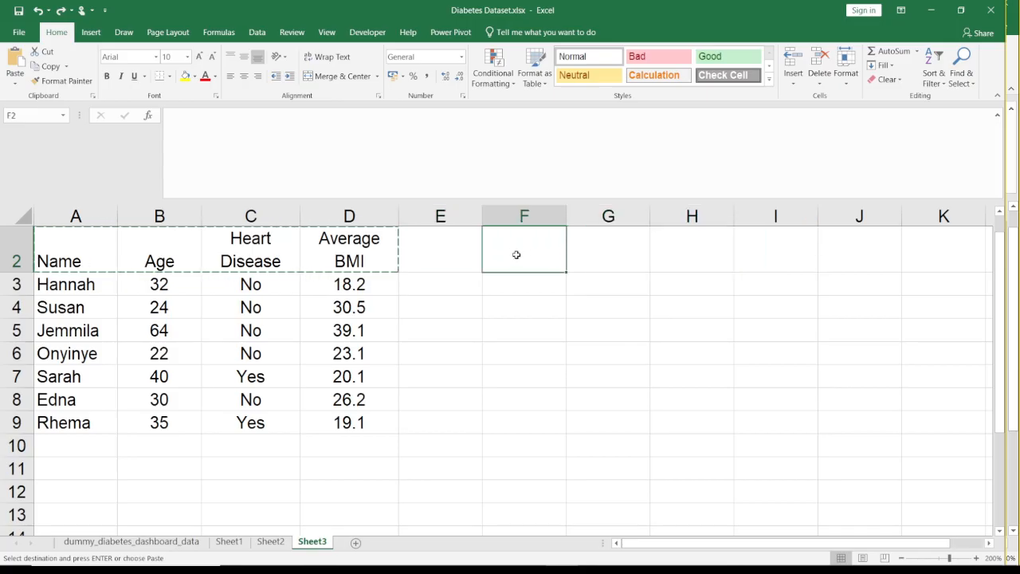
type("=")
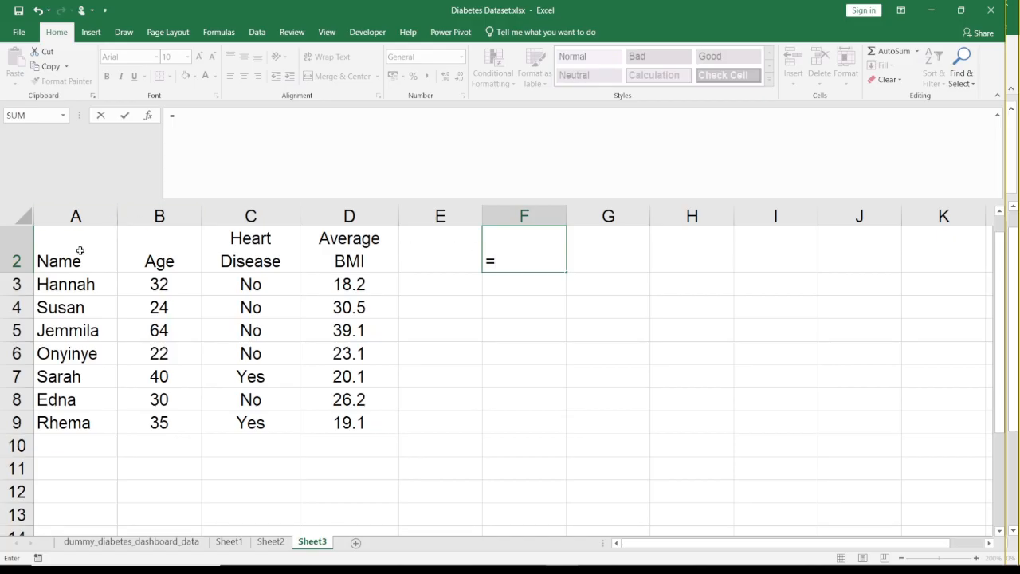
left_click(79, 251)
left_click_drag(82, 256, 352, 251)
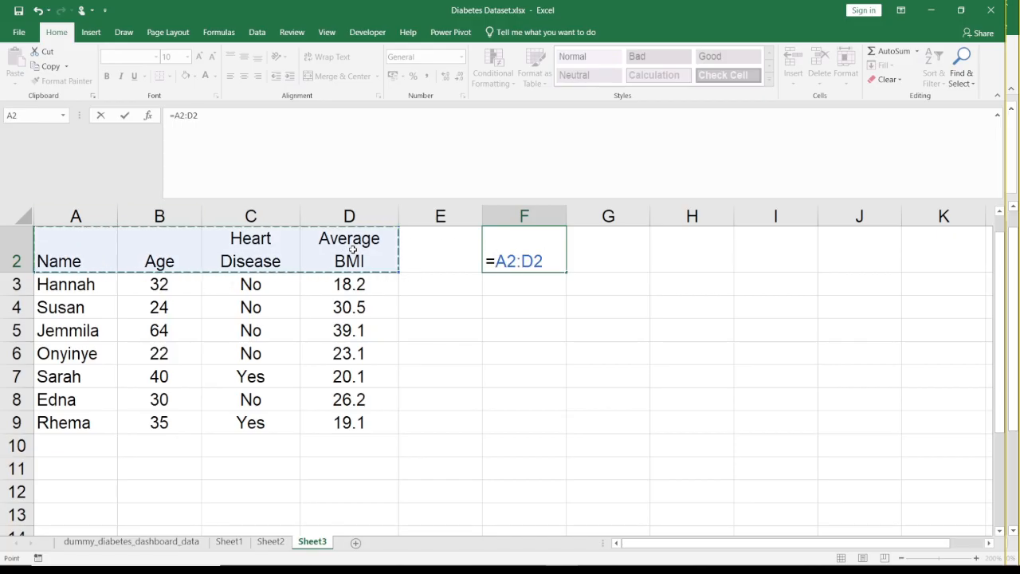
key("Return")
key("Up")
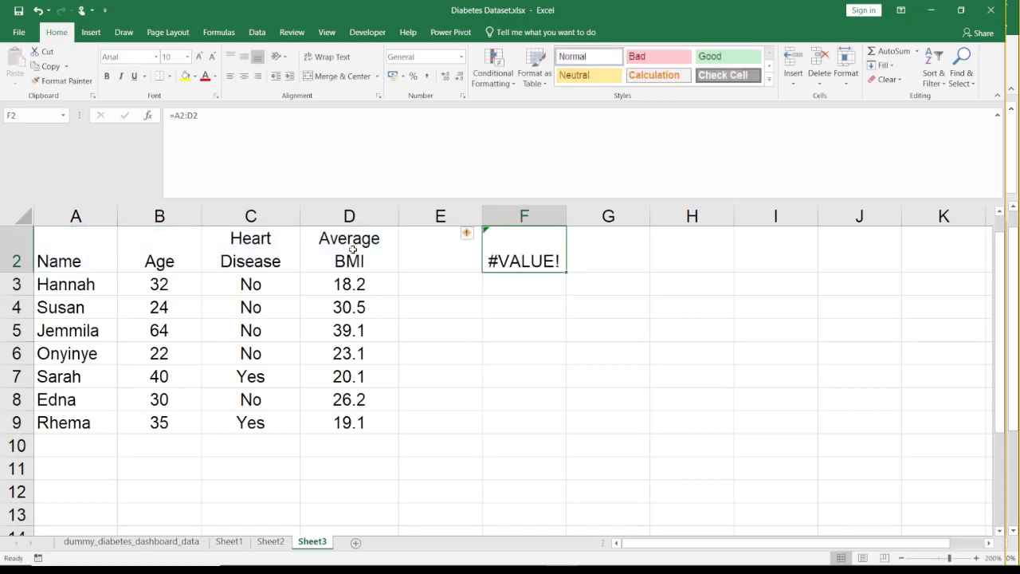
key("BackSpace")
- Enter =A2 in F2 and fill it across to I2 to repeat the four headings
type("=")
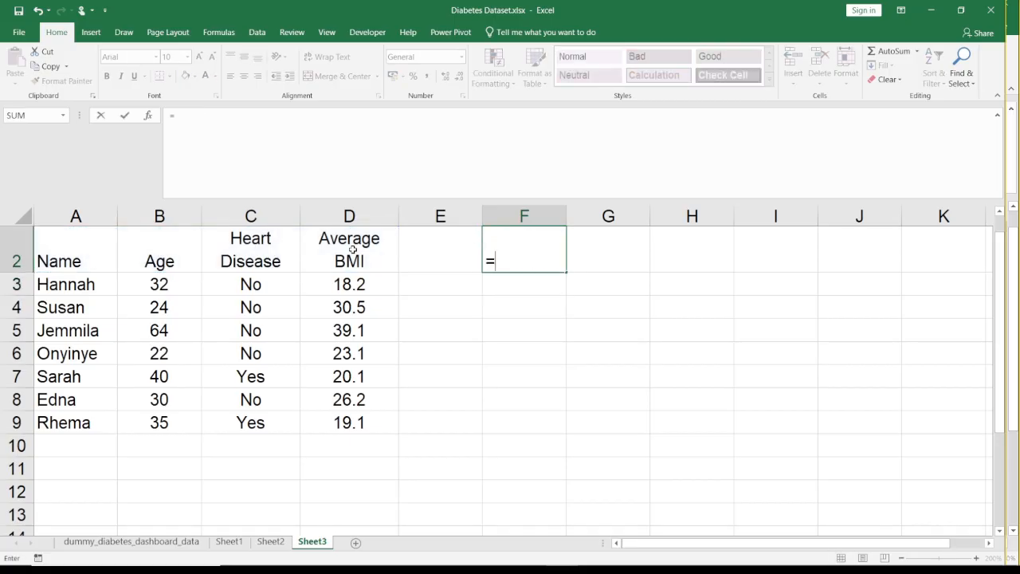
left_click(85, 241)
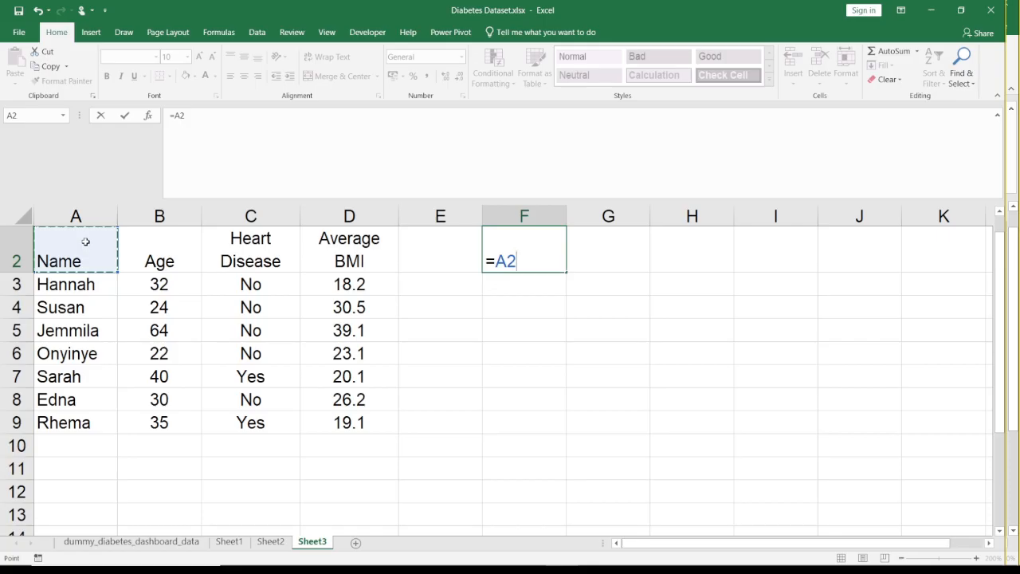
key("Return")
left_click(555, 260)
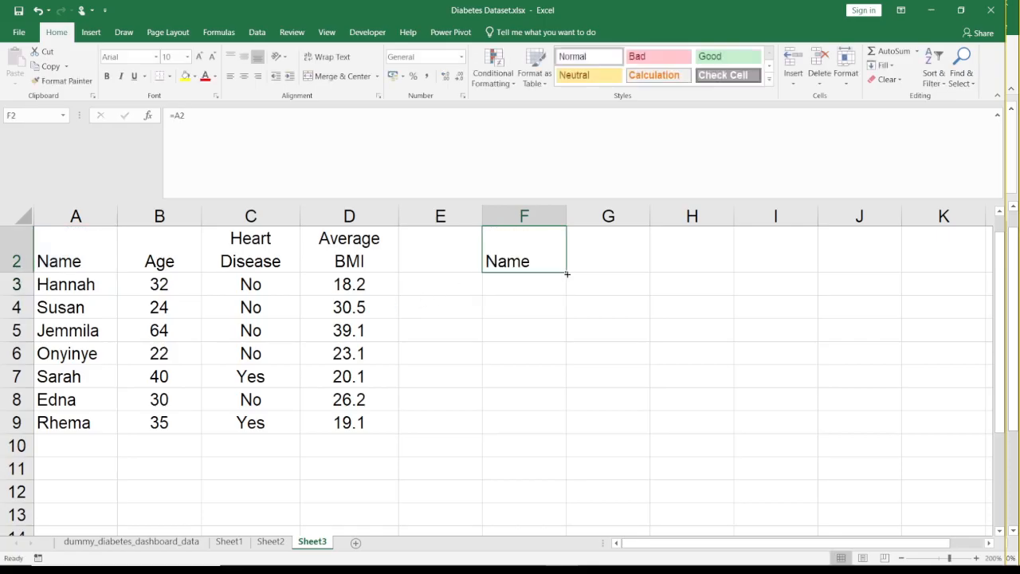
mouse_move(566, 273)
left_mouse_down()
mouse_move(735, 255)
mouse_move(774, 262)
left_mouse_up()
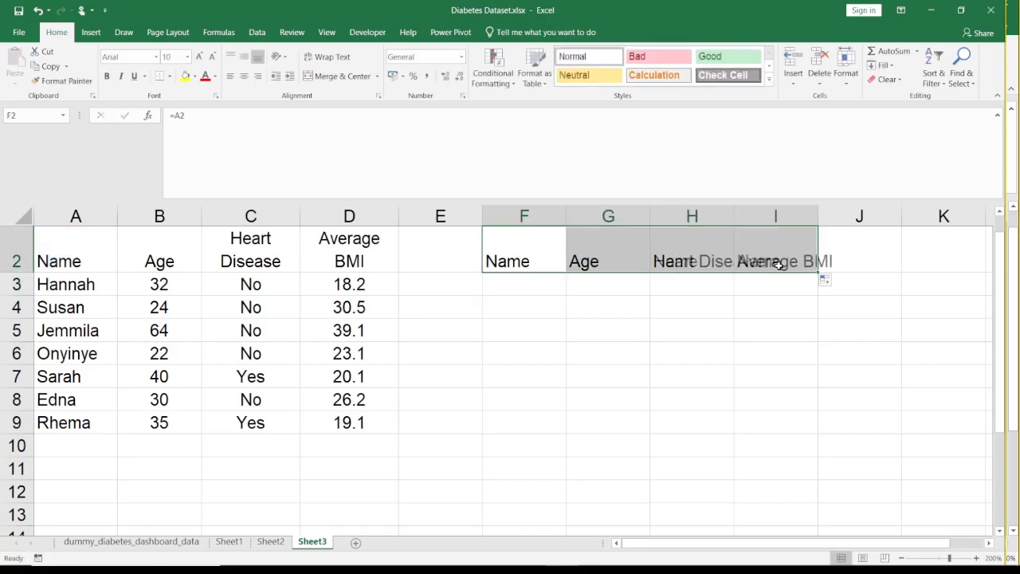
- Center the repeated headings in F2:I2, wrap their text, and select F3 below the Name heading
left_click(542, 281)
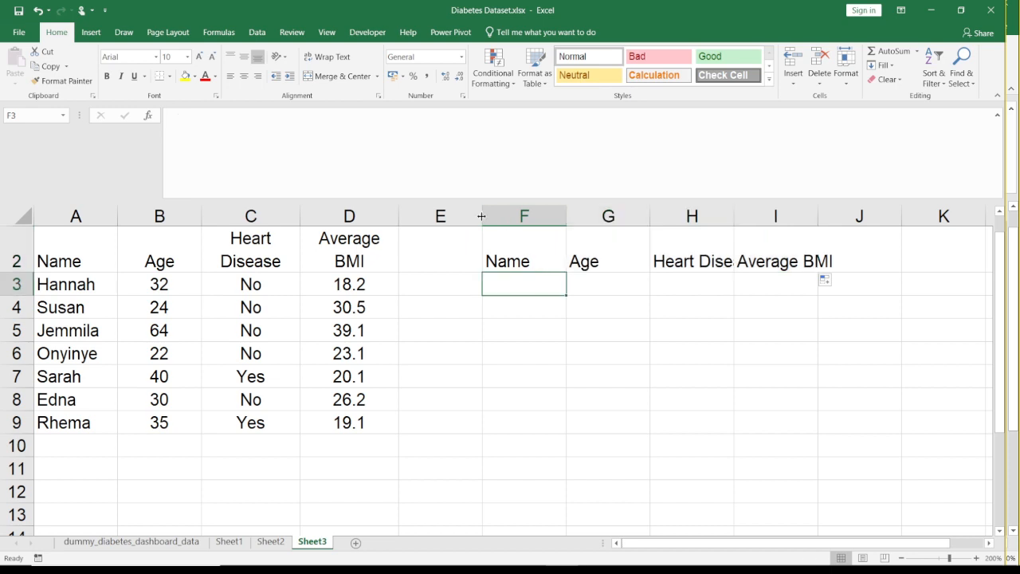
left_click_drag(497, 238, 810, 256)
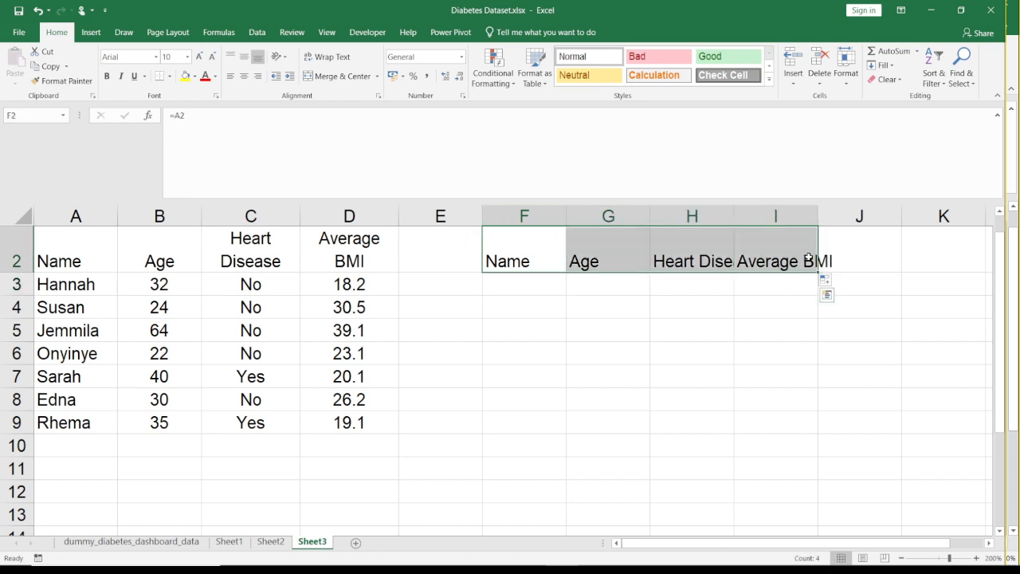
left_click(244, 76)
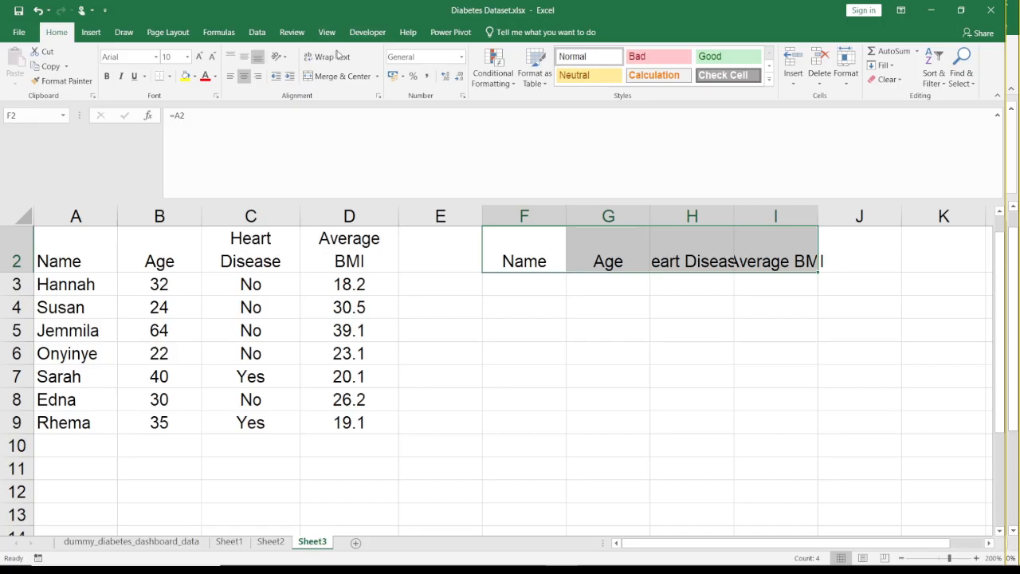
left_click(339, 56)
left_click(535, 284)
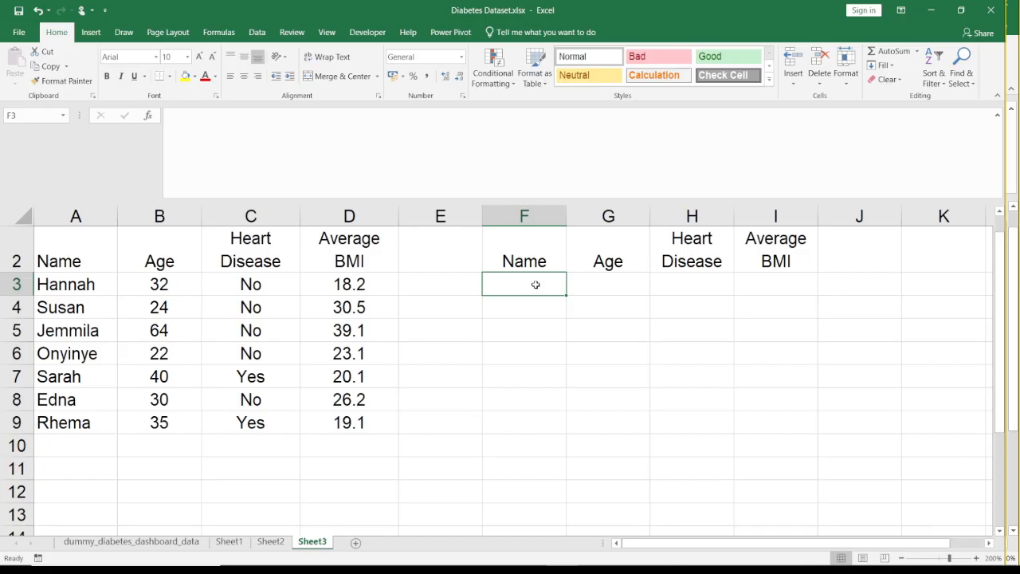
key("Up")
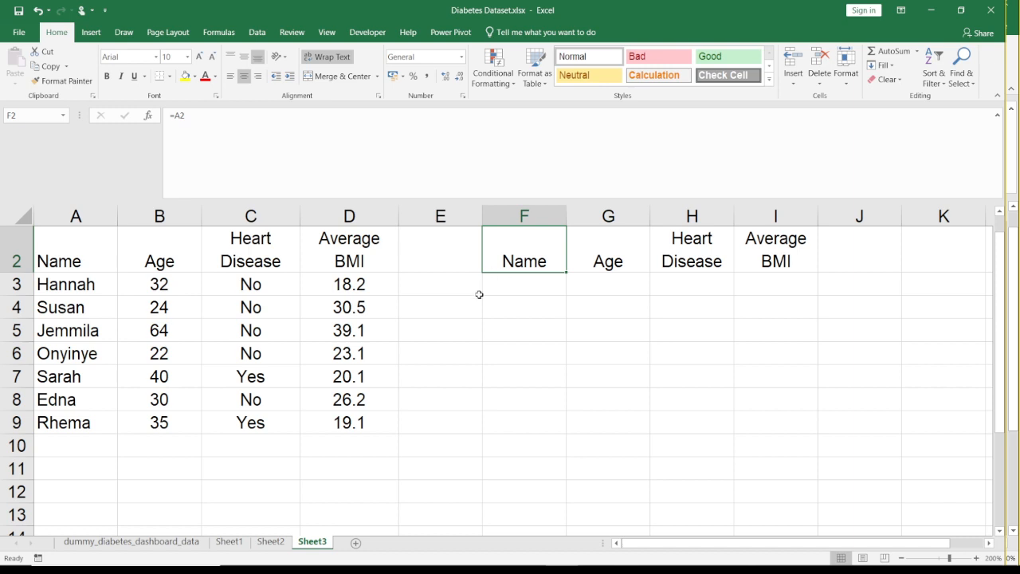
left_click(512, 285)
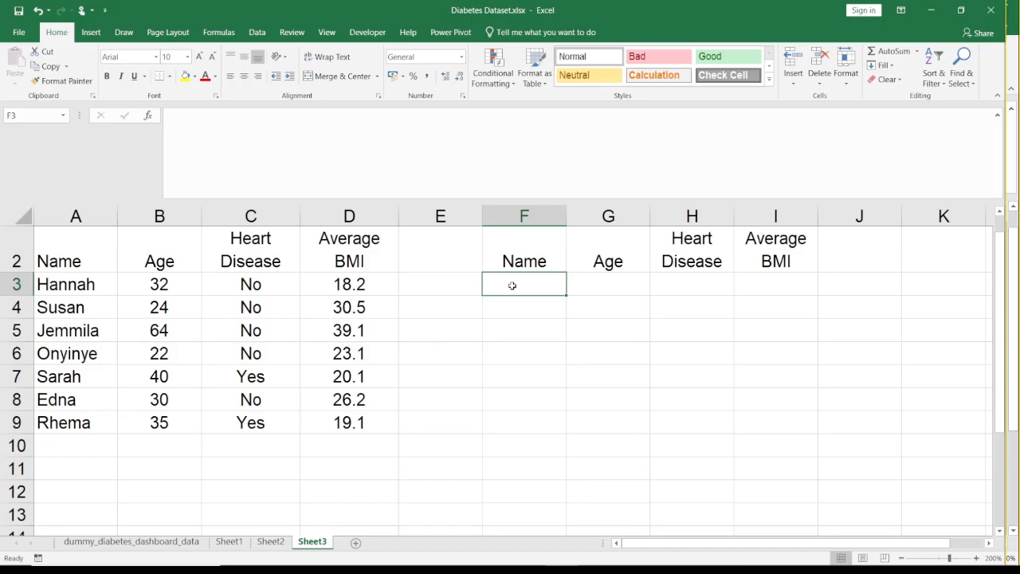
- Remove the filter from the dataset on Sheet2
left_click(270, 541)
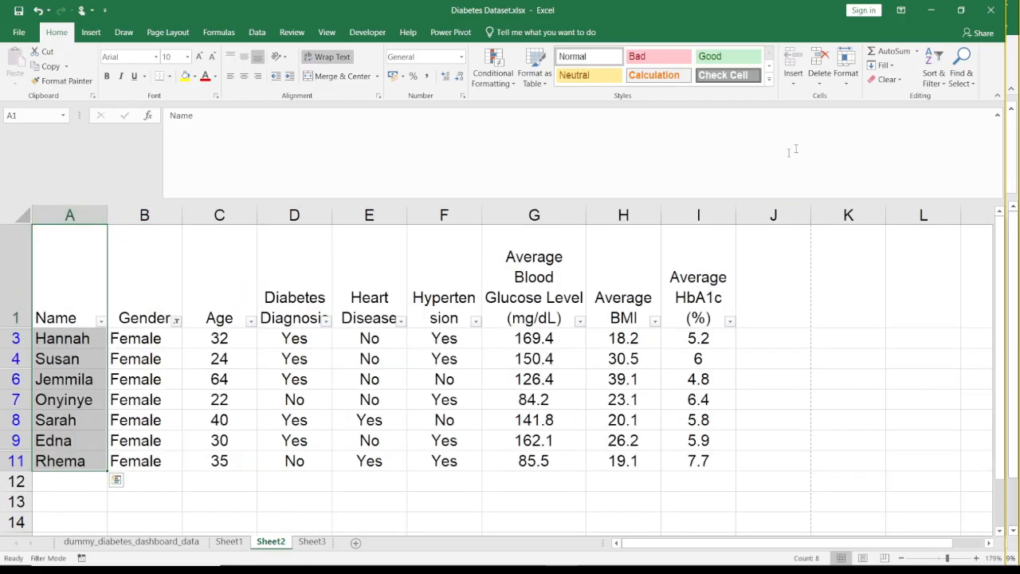
left_click(941, 80)
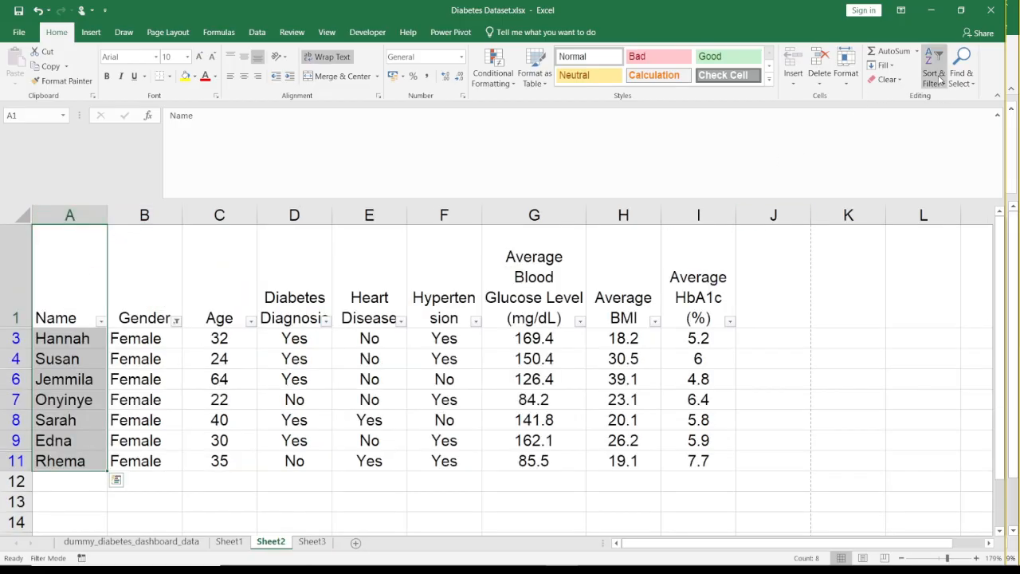
left_click(952, 156)
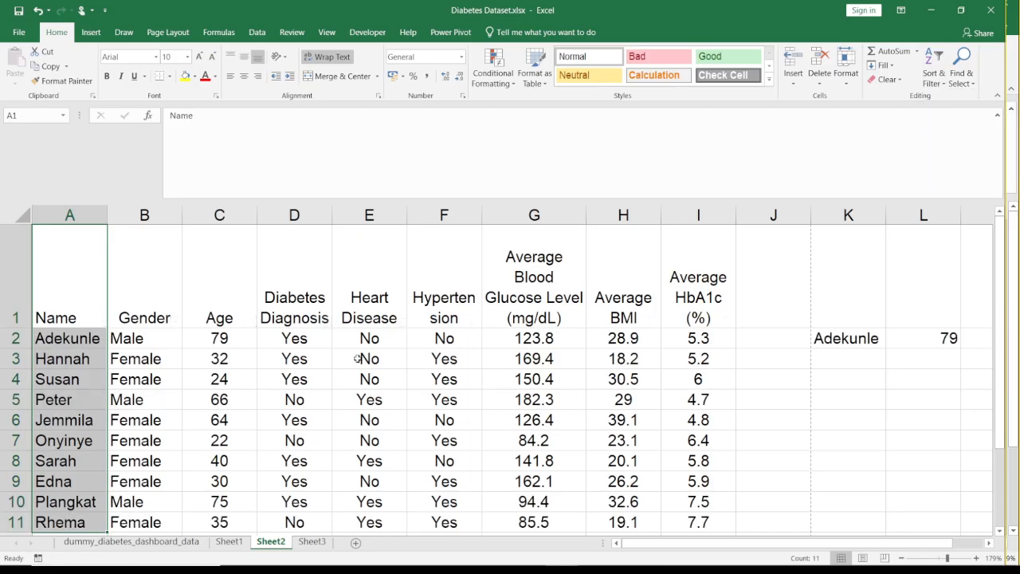
- Examine the patient records in the Name column of Sheet2 around row 5
left_click(55, 400)
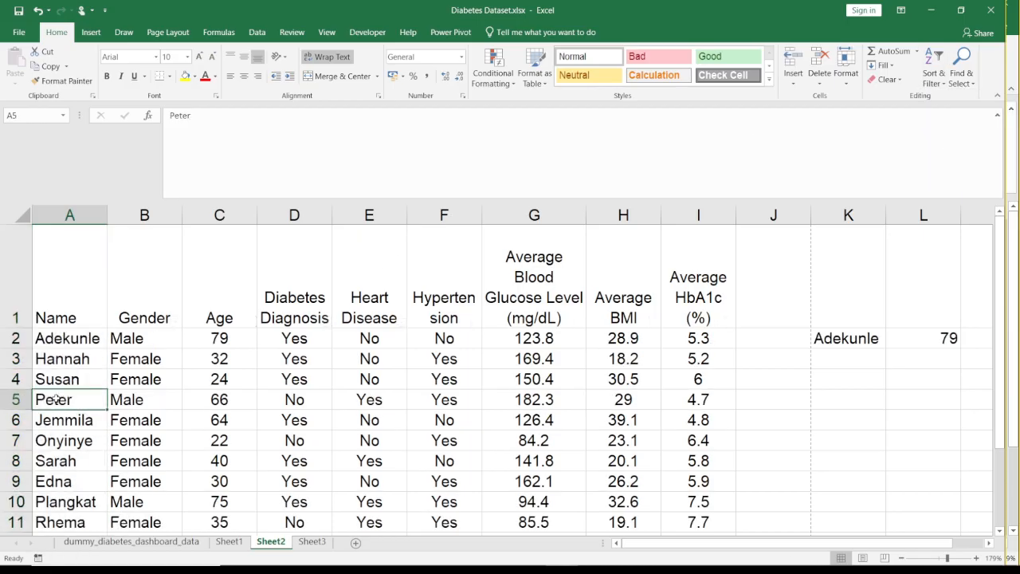
key("Up")
key("Up")
key("Up")
key("Down")
key("Down")
key("Down")
left_click(236, 410)
key("Left")
key("Left")
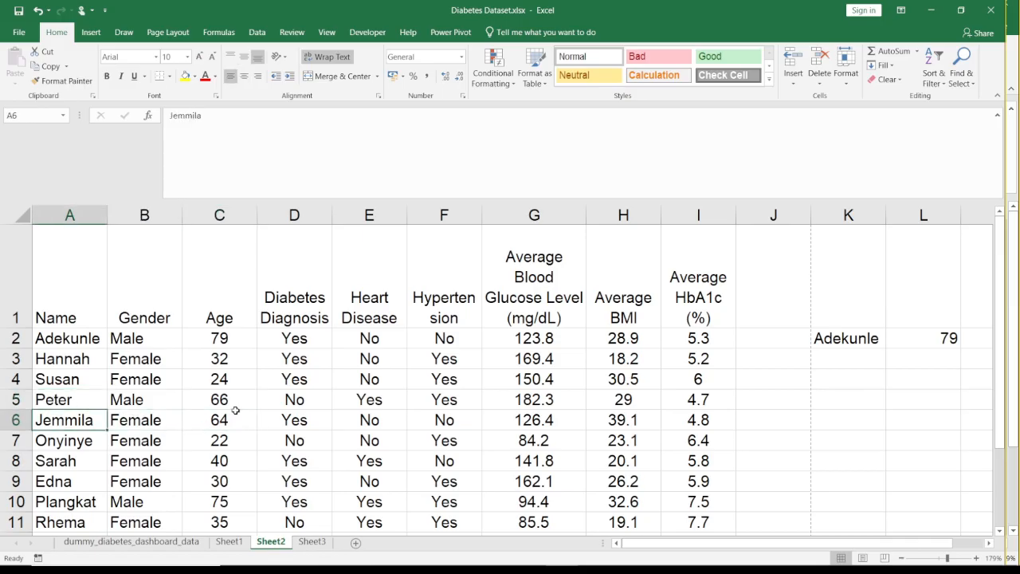
- Try copying the name in A5 of Sheet2 into F3 of Sheet3, and clear F3
key("Up")
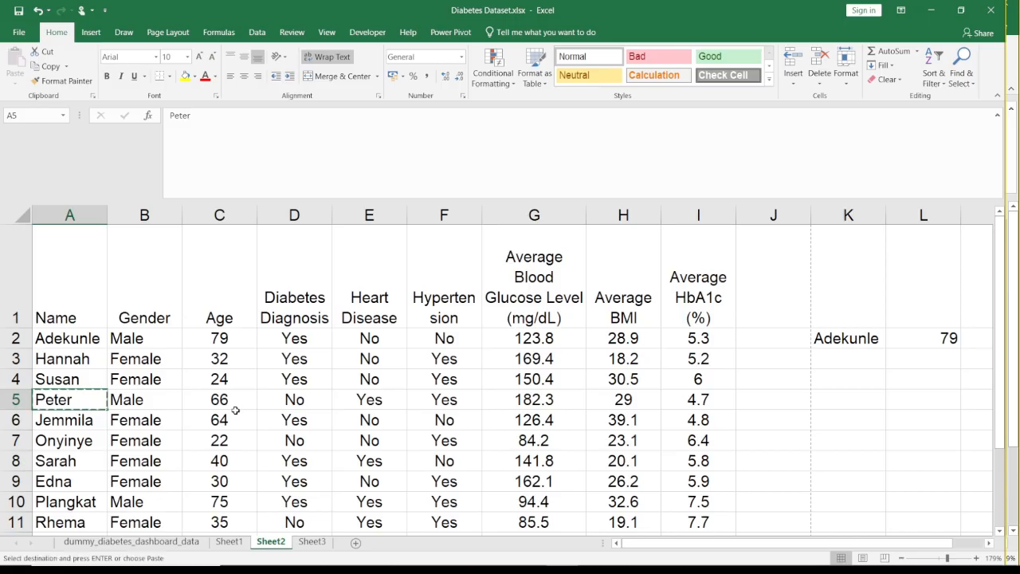
key("ctrl+c")
left_click(312, 541)
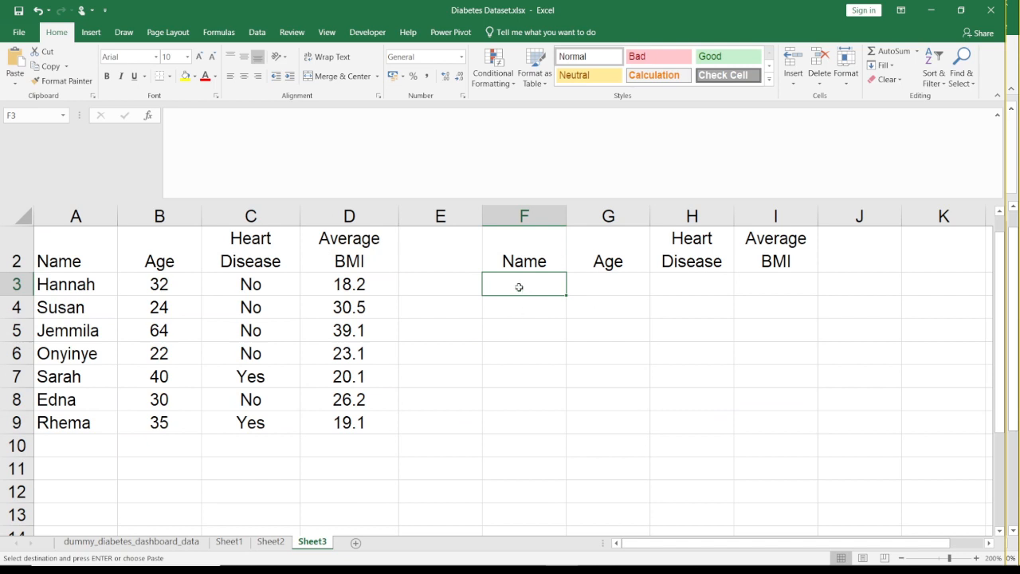
key("ctrl+v")
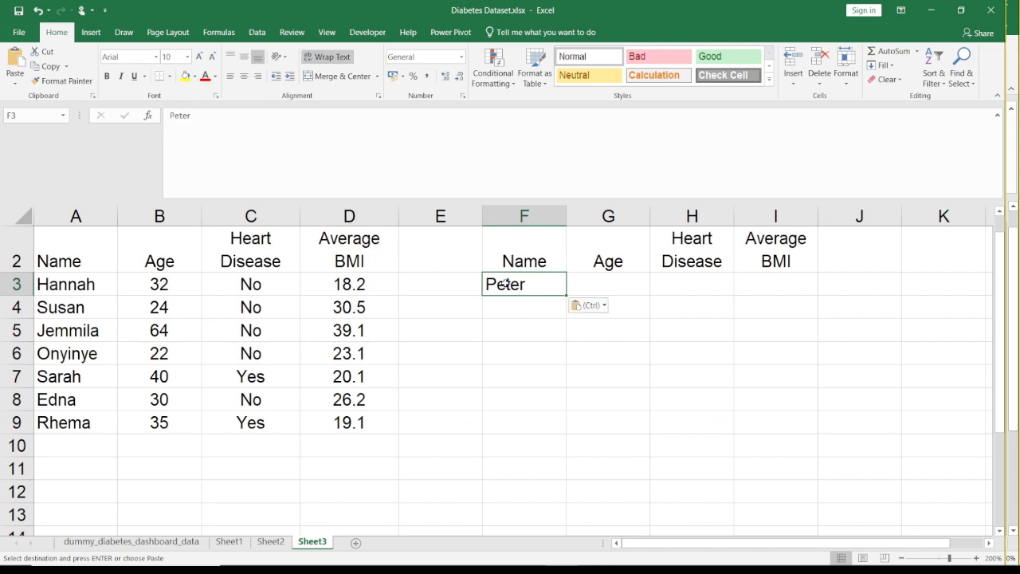
key("Tab")
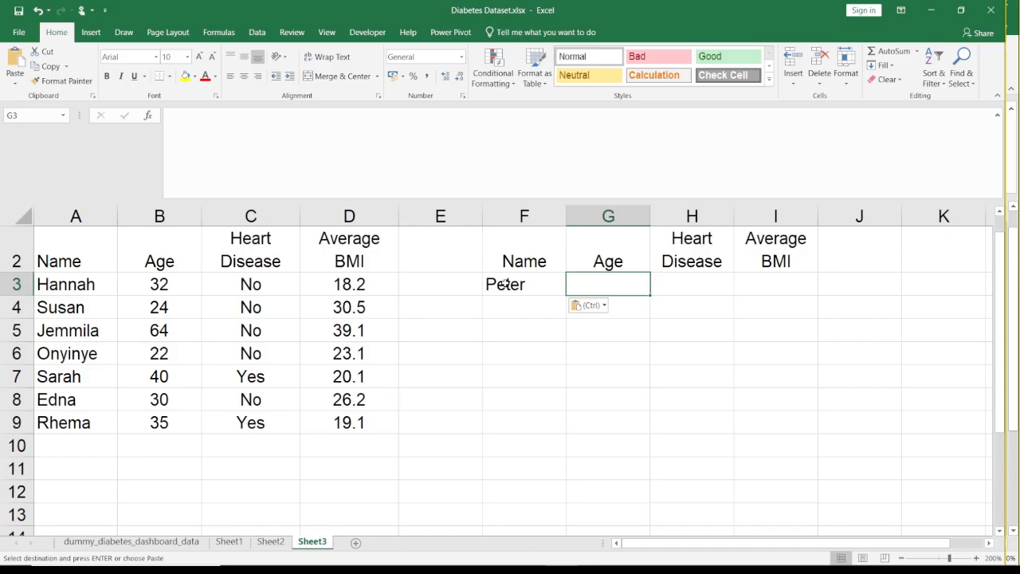
left_click(505, 285)
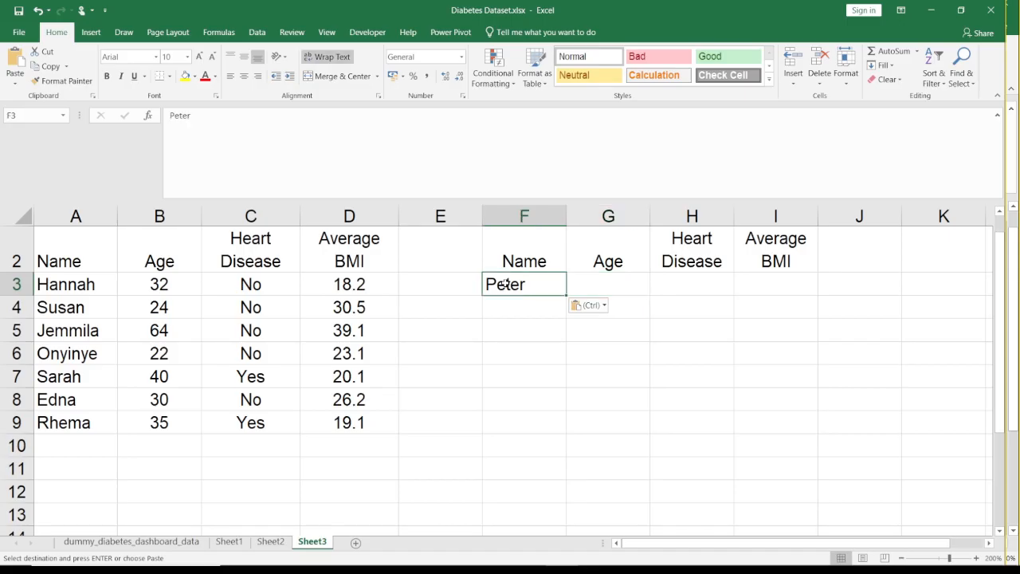
key("Delete")
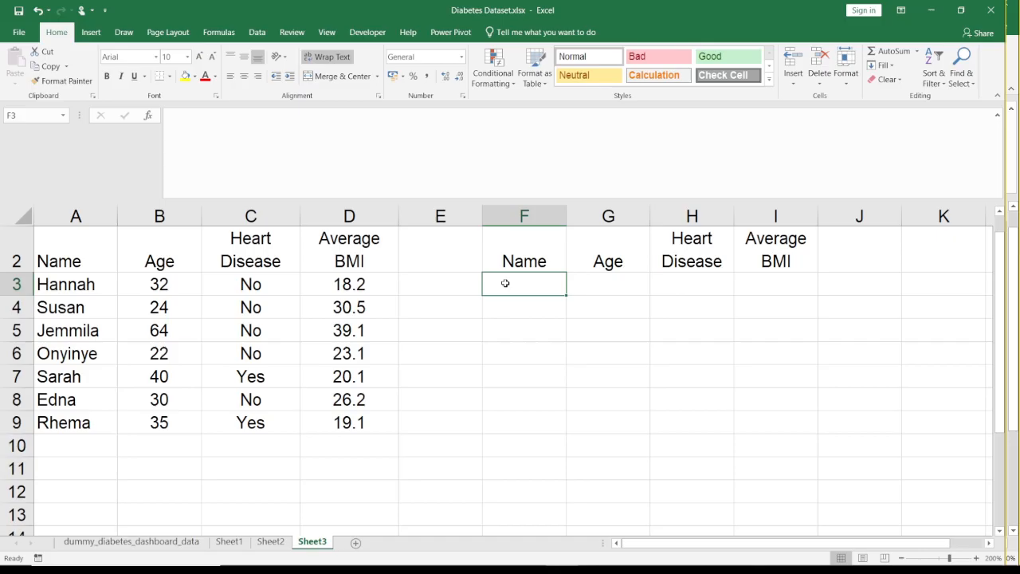
- Start an HLOOKUP formula in F3 of Sheet3 with the heading in F2 as the lookup value
left_click(541, 261)
key("Down")
left_click(533, 254)
key("Down")
type("=")
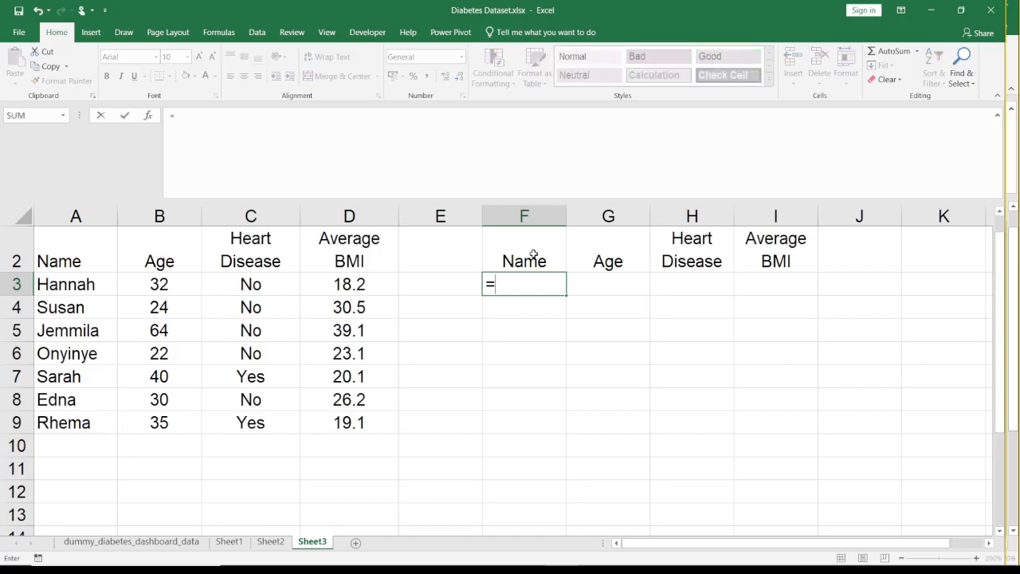
type("vl")
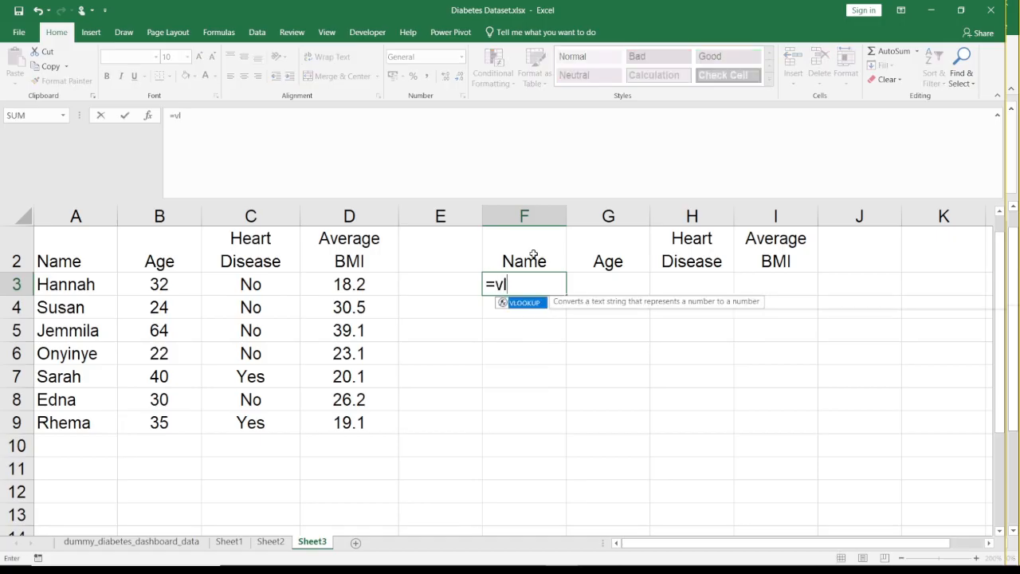
key("BackSpace")
key("BackSpace")
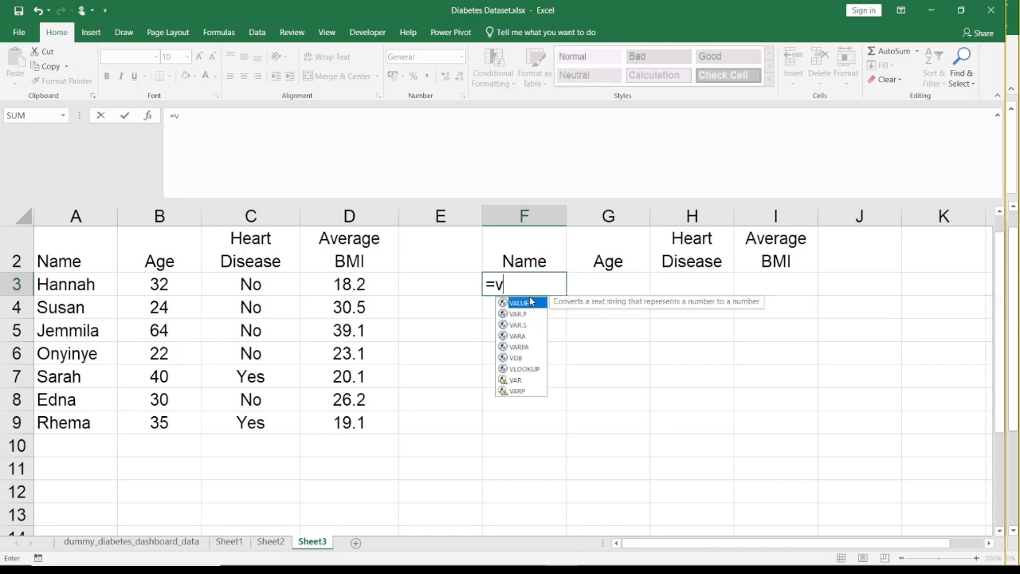
type("hl")
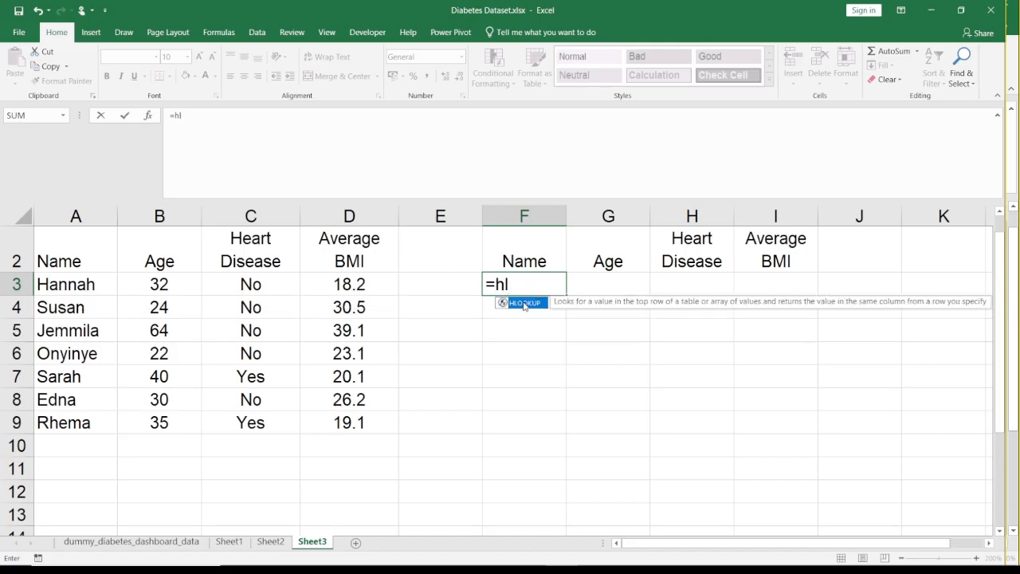
double_click(525, 302)
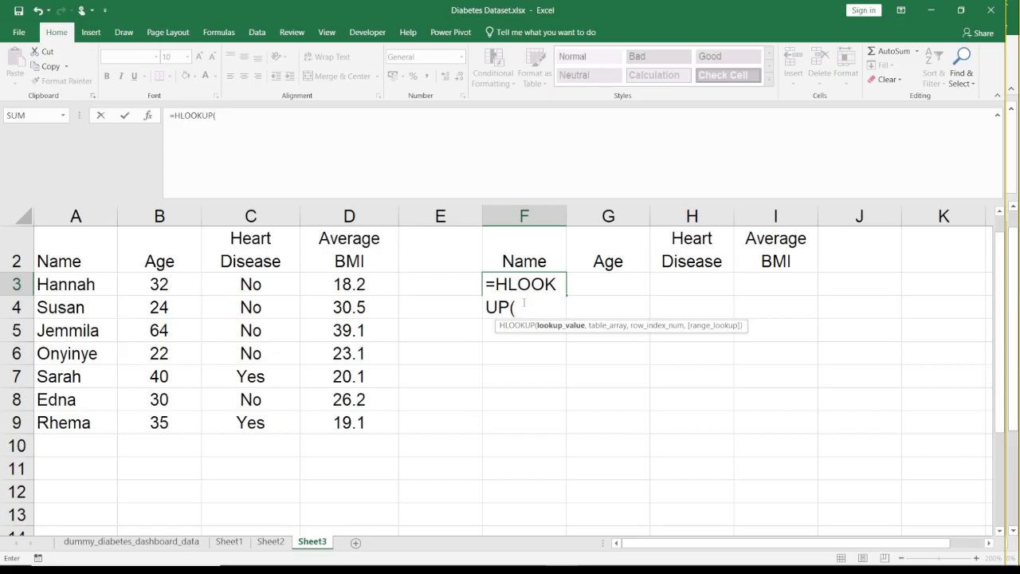
left_click(526, 261)
type(",")
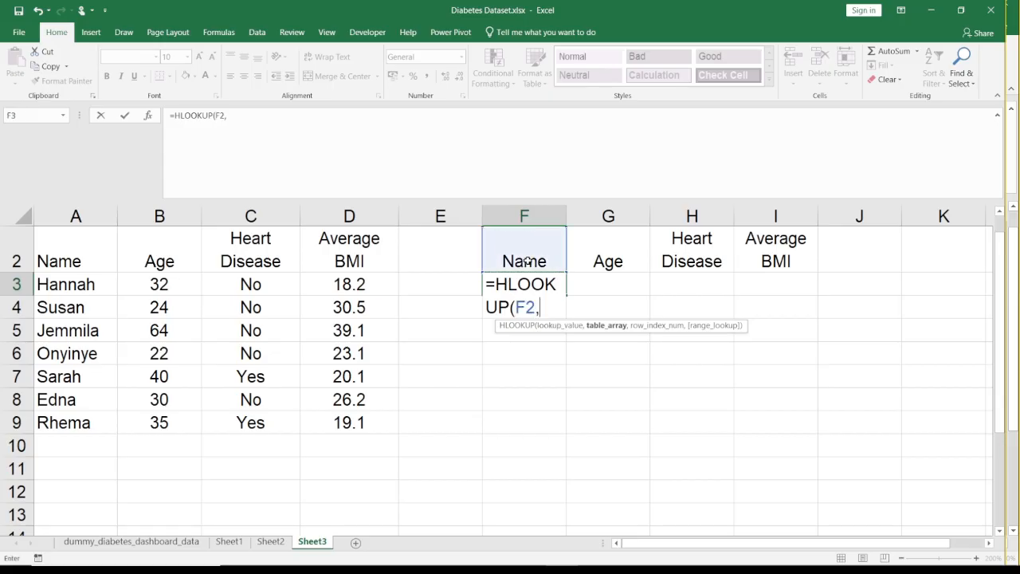
- Complete the HLOOKUP with Sheet2 rows 1:5 as the table array, row index 5 and 0 for an exact match
left_click(270, 541)
left_click(16, 317)
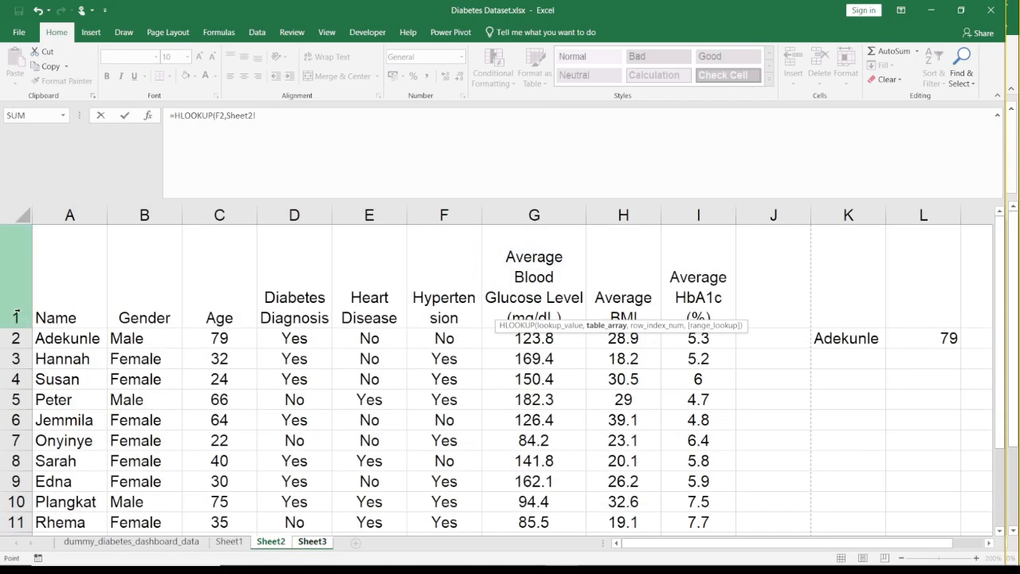
left_click_drag(16, 317, 19, 403)
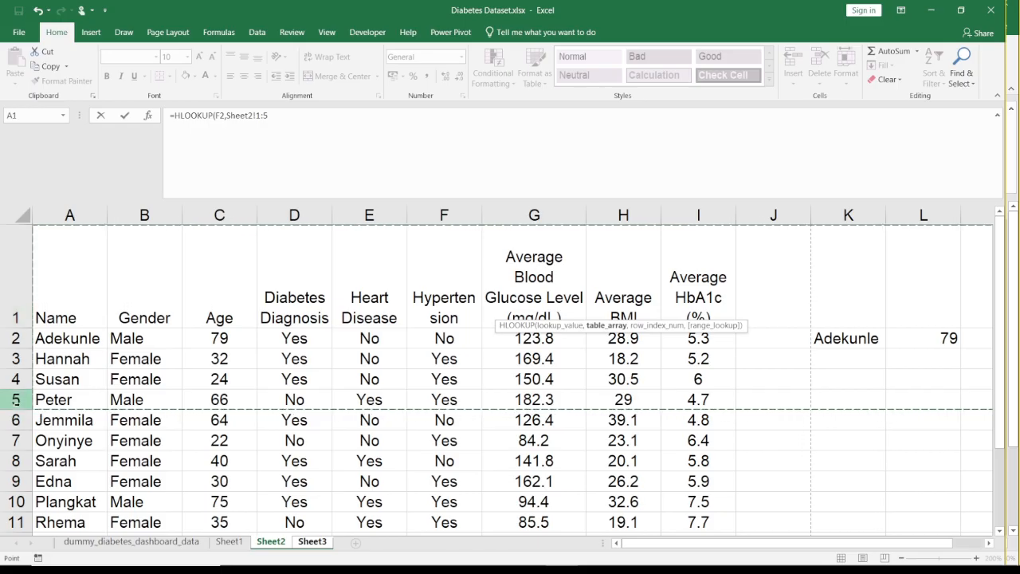
type(",")
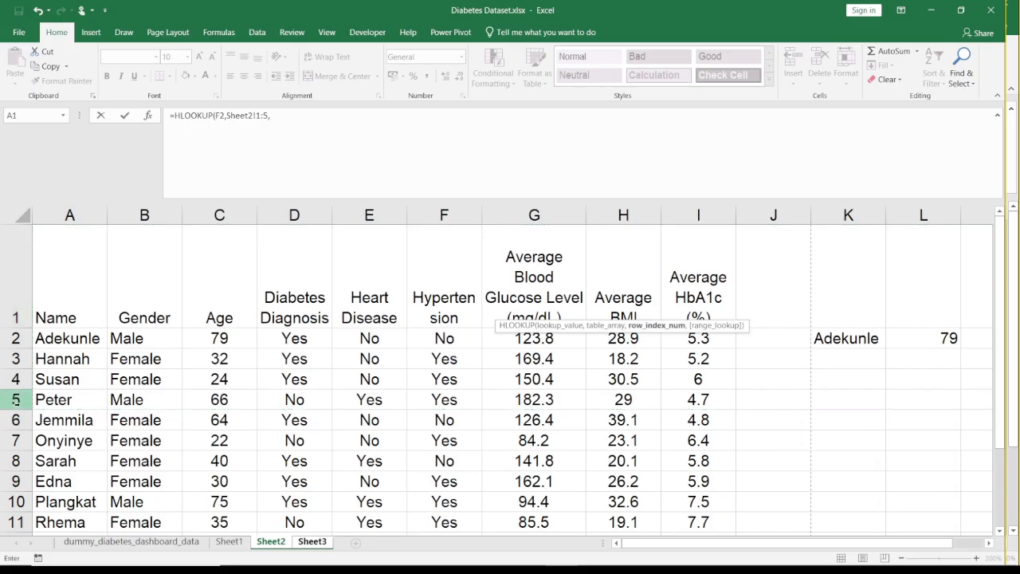
type("5,")
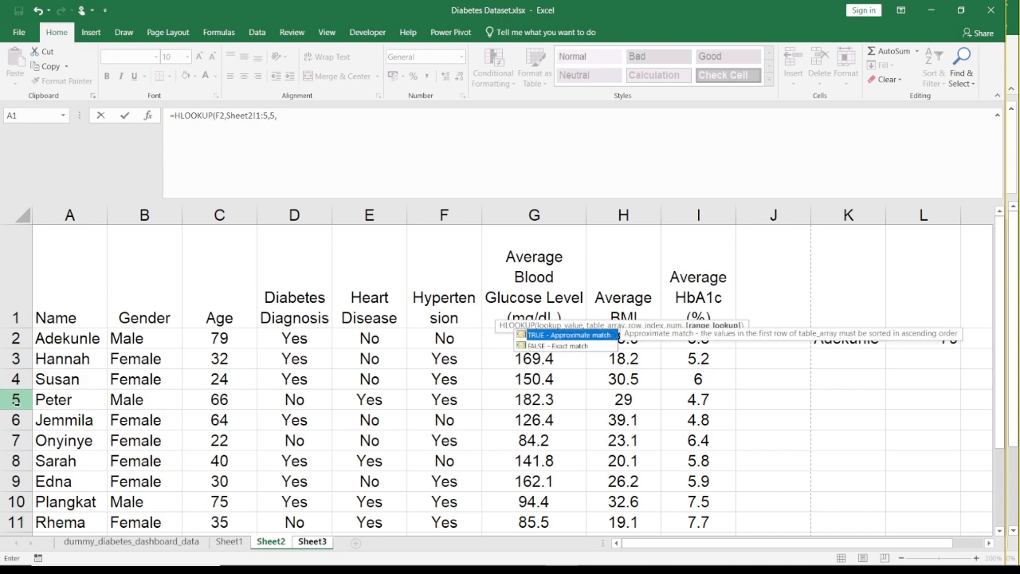
type("0)")
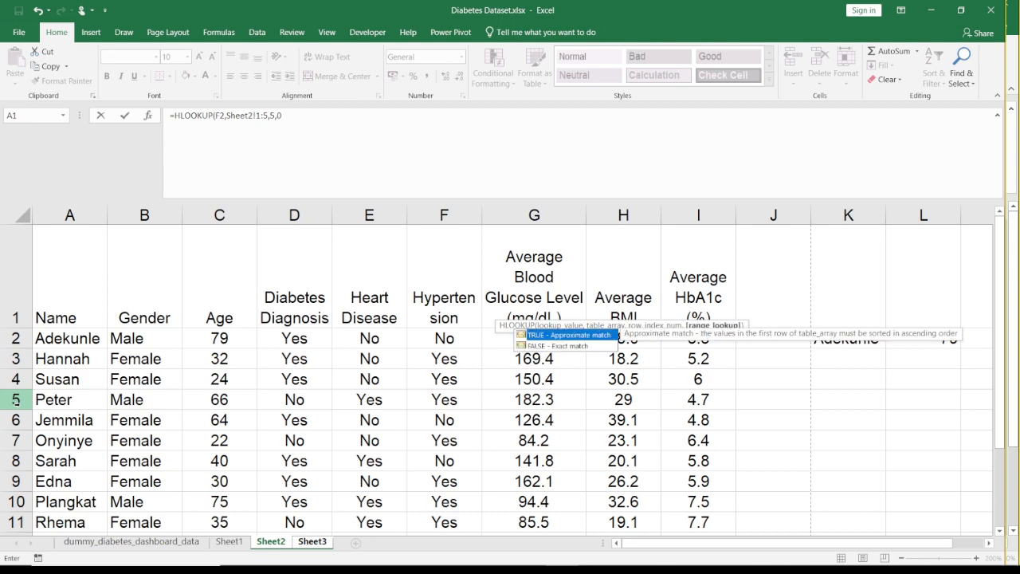
key("Return")
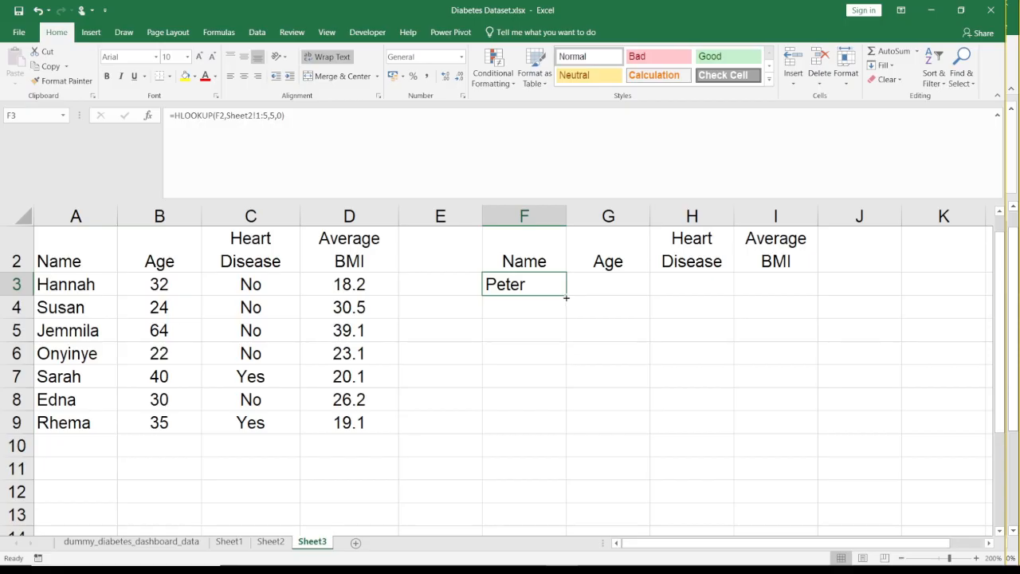
- Fill the HLOOKUP formula from F3 across to I3, and check the copied formulas
left_click_drag(566, 297, 781, 285)
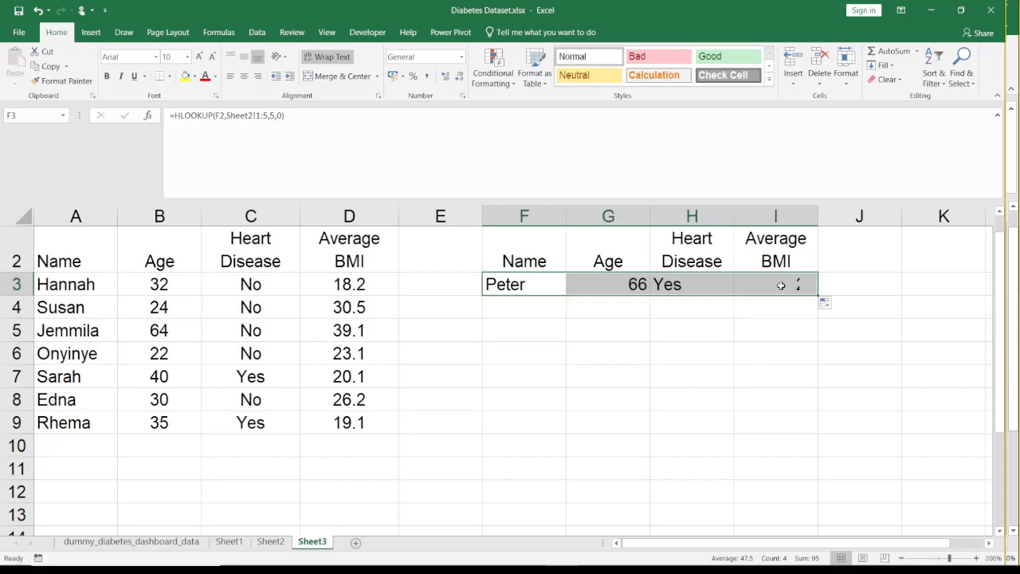
key("Left")
key("Left")
key("Right")
key("Right")
key("Right")
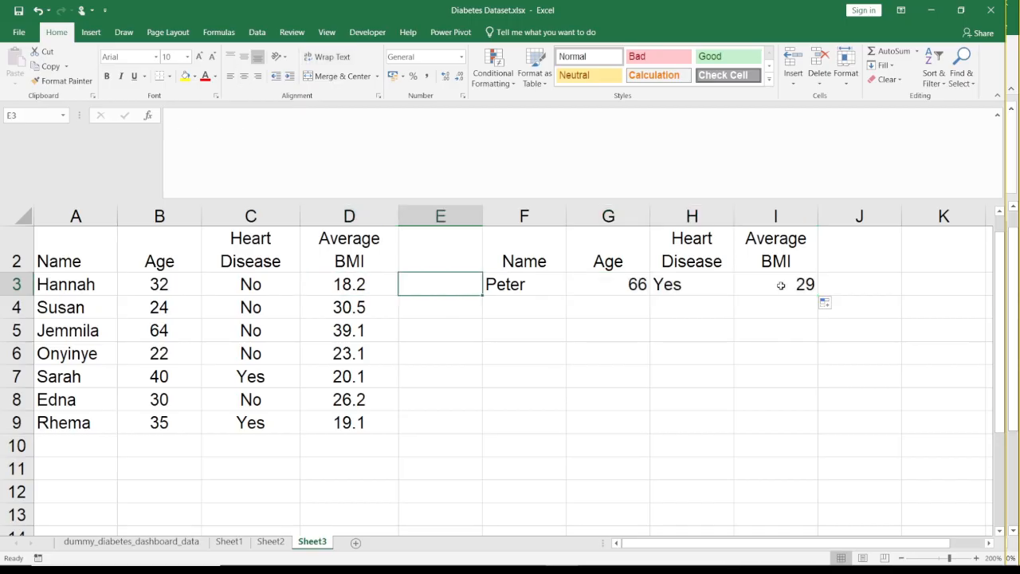
key("Right")
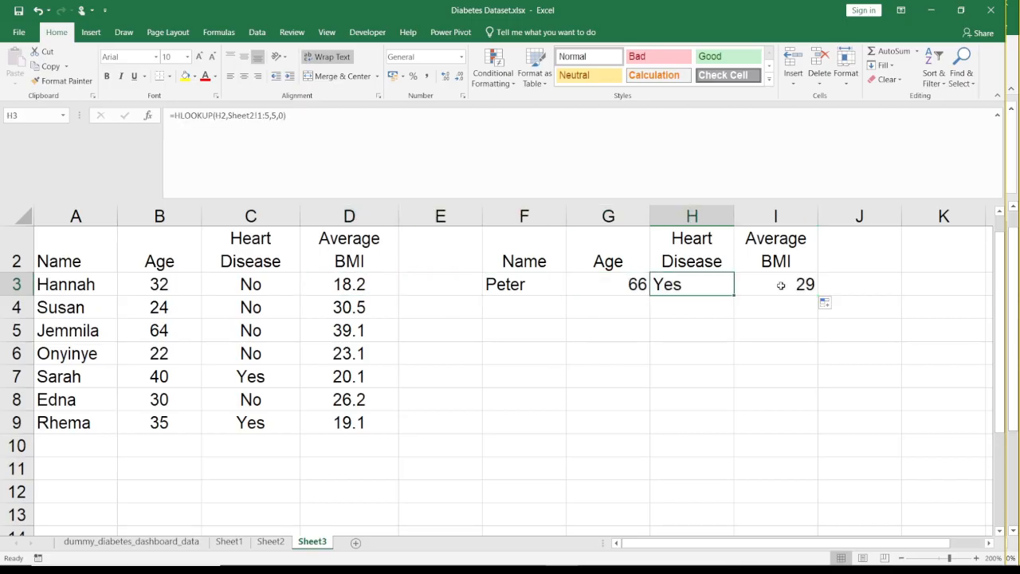
key("Right")
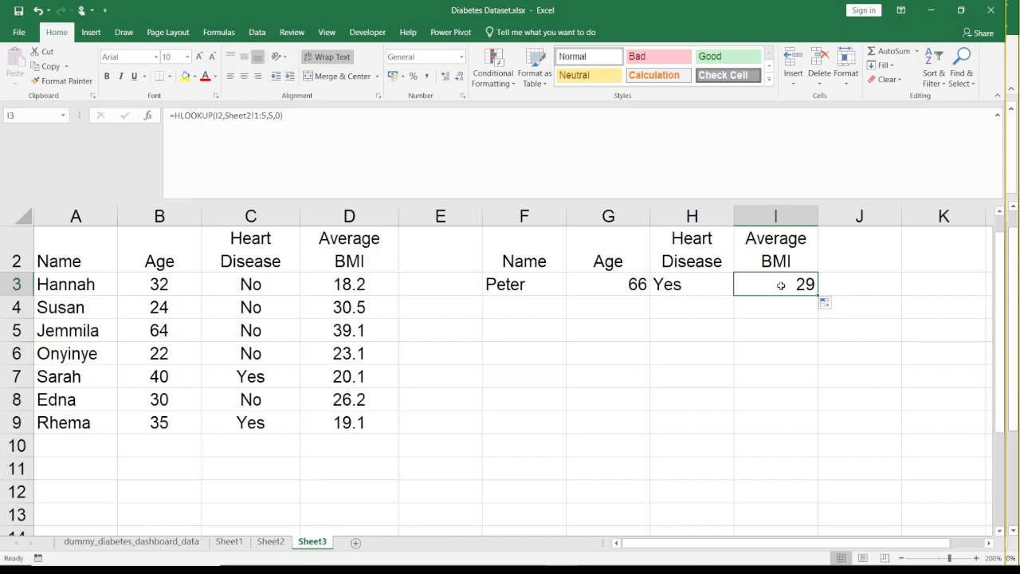
- Check the lookup results against the age, heart disease and average BMI in row 5 of Sheet2
left_click(271, 542)
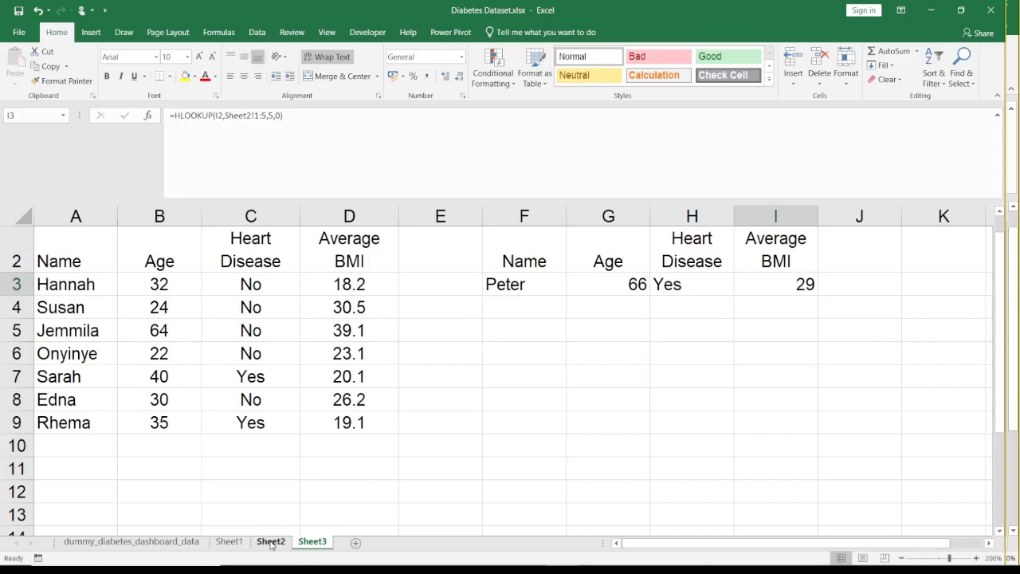
left_click(229, 412)
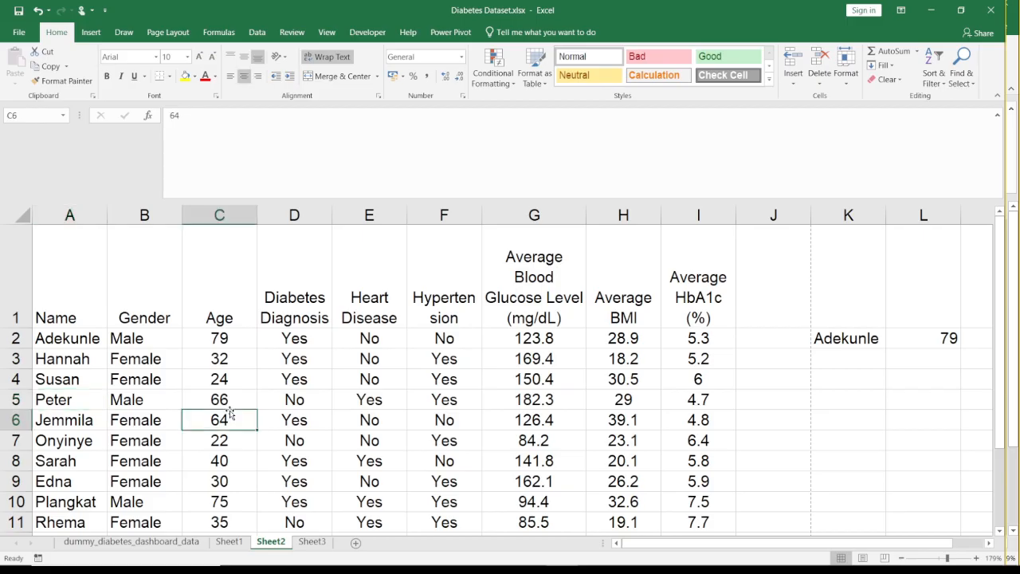
left_click(246, 401)
key("Right")
key("Right")
key("Right")
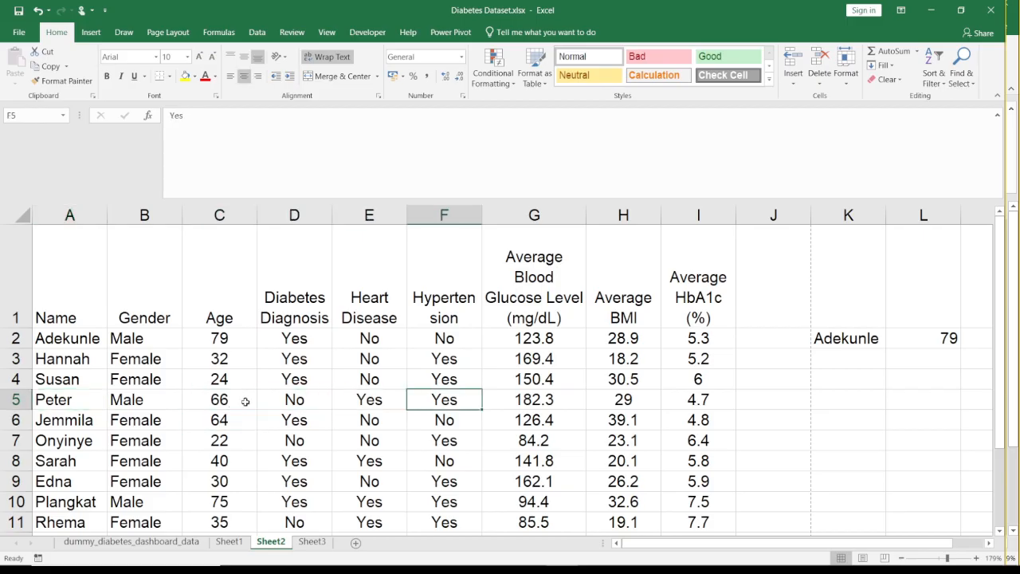
key("Right")
key("Right")
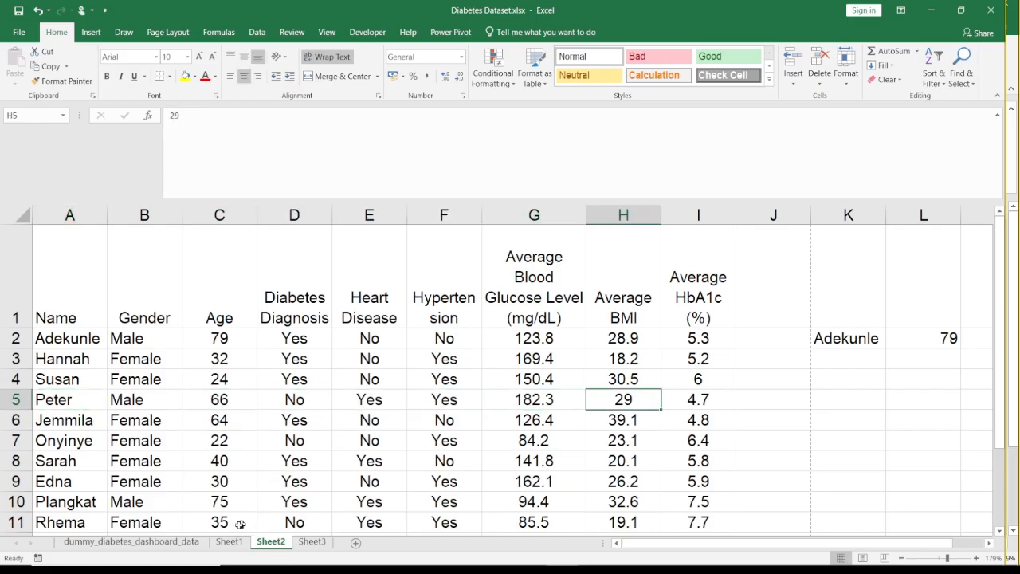
- Return to the HLOOKUP formula in F3 on Sheet3, and switch to the Google Meet call in Chrome
mouse_move(414, 563)
left_click(311, 542)
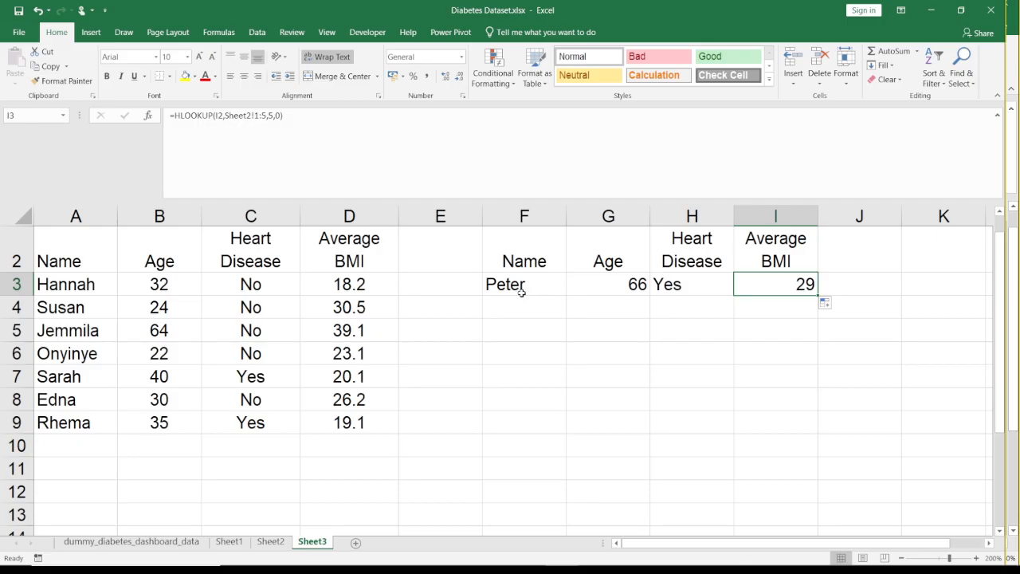
key("Left")
key("Left")
key("Left")
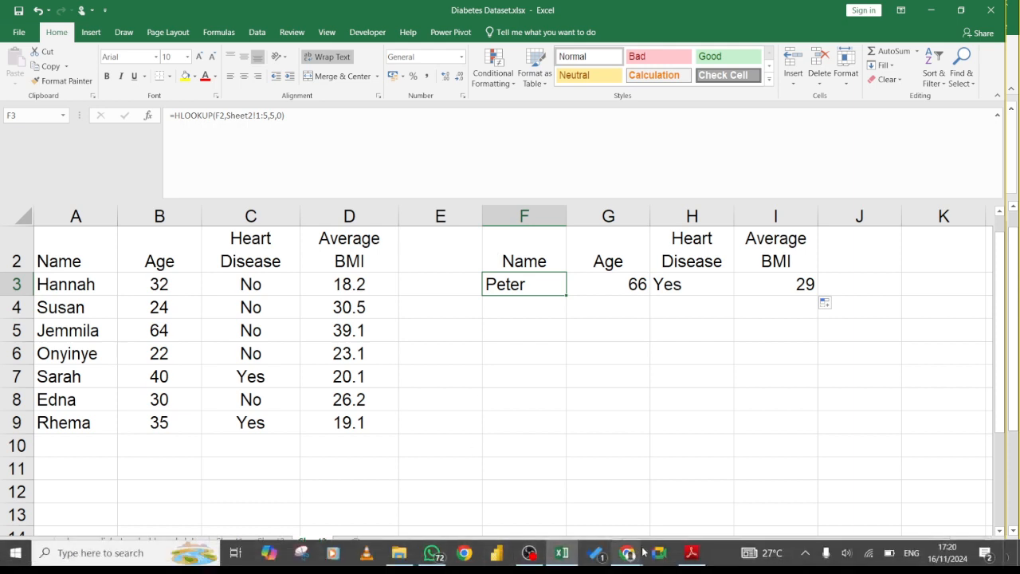
mouse_move(629, 553)
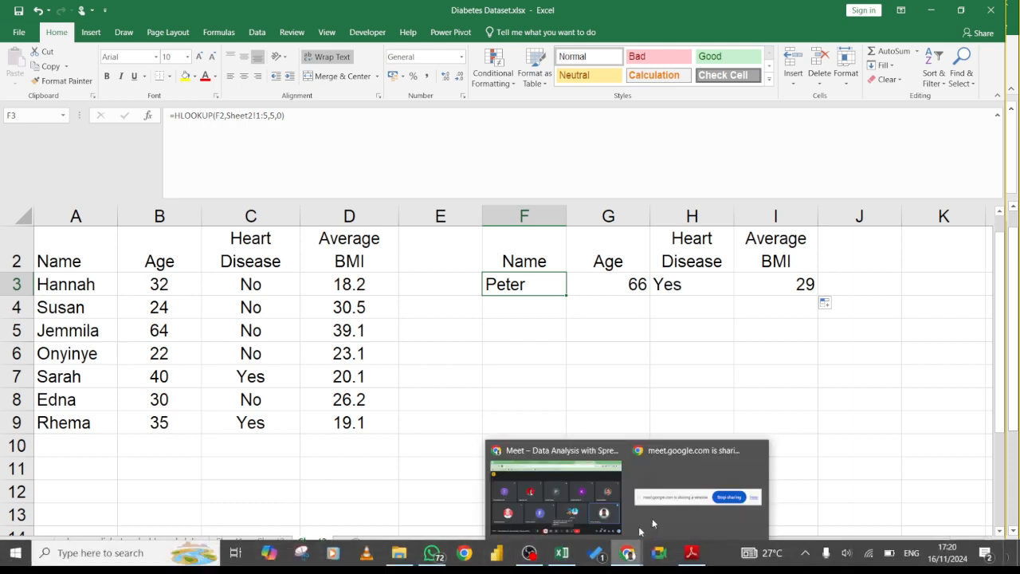
left_click(575, 486)
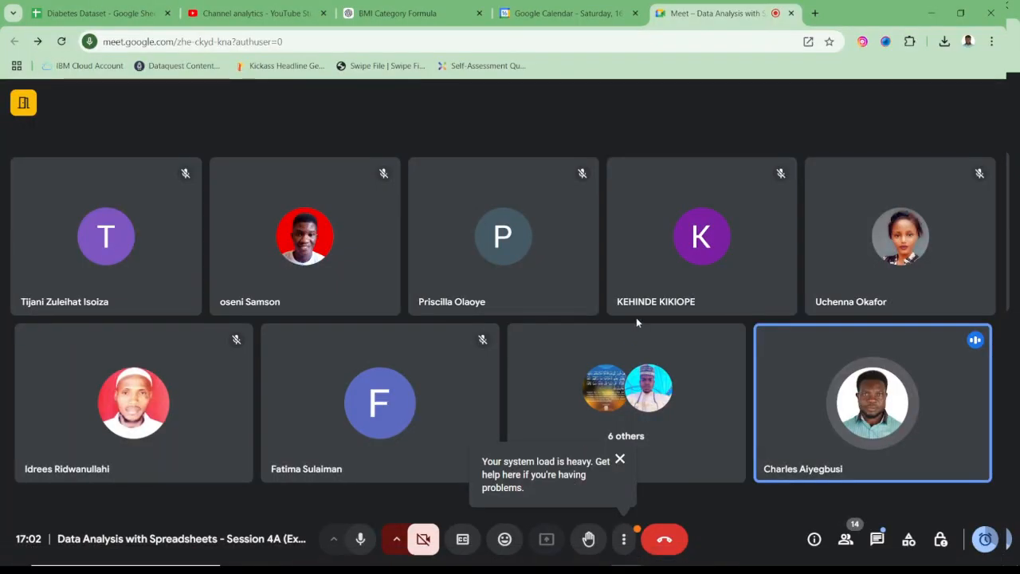
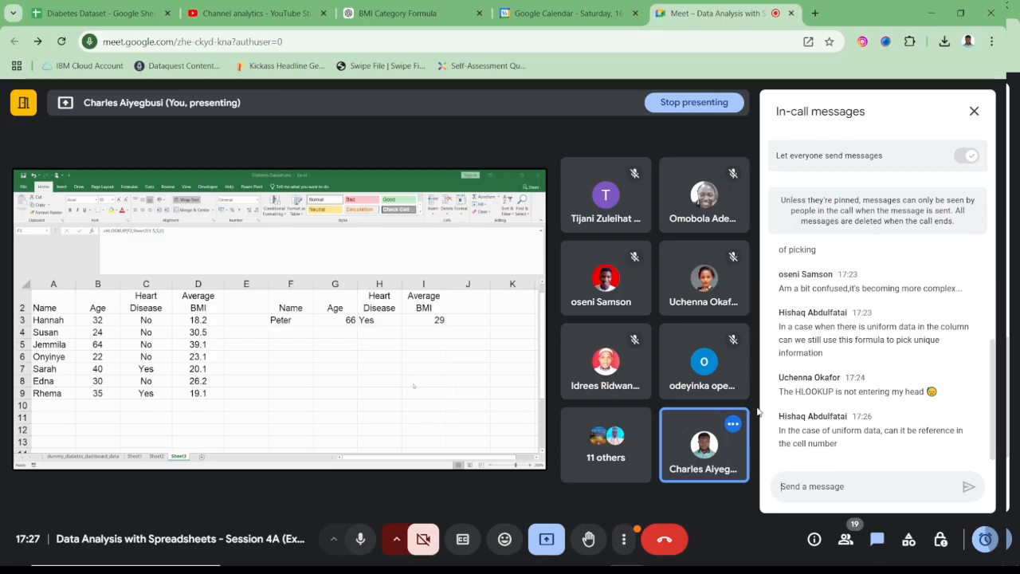
- Switch back to the Diabetes Dataset workbook in Excel and highlight the lookup cells F2:H3 on Sheet3
mouse_move(716, 570)
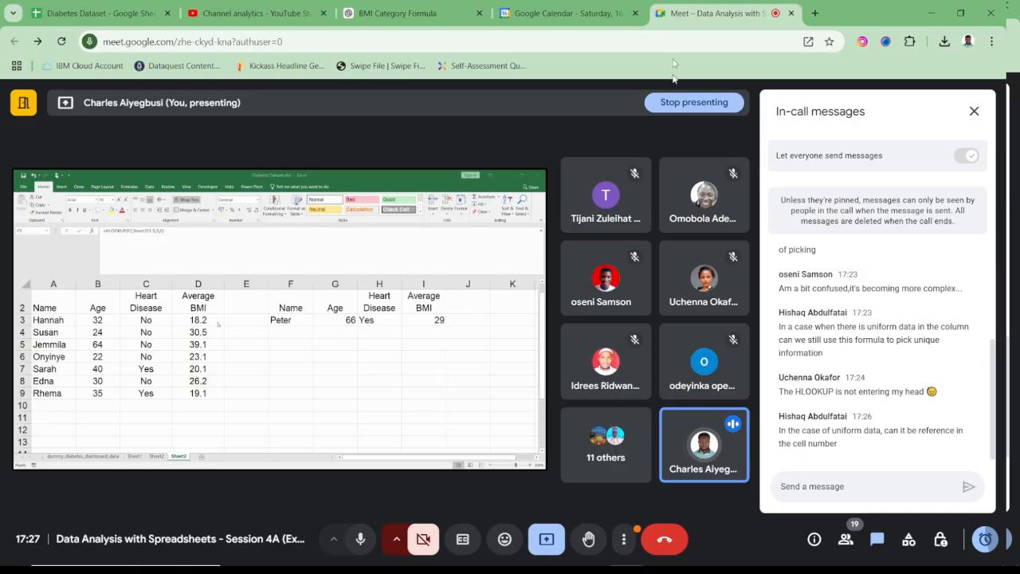
mouse_move(427, 569)
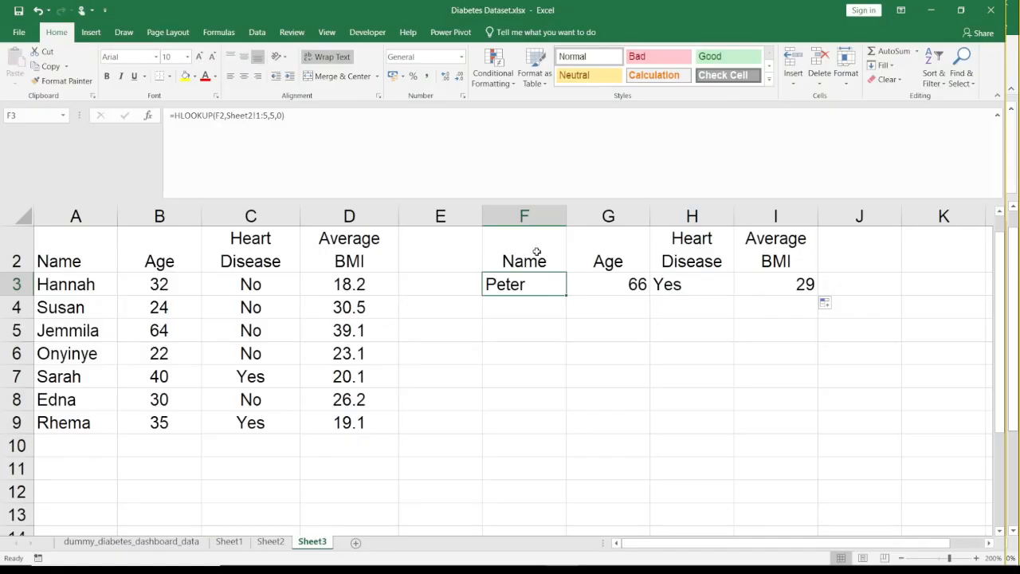
left_click_drag(508, 265, 698, 285)
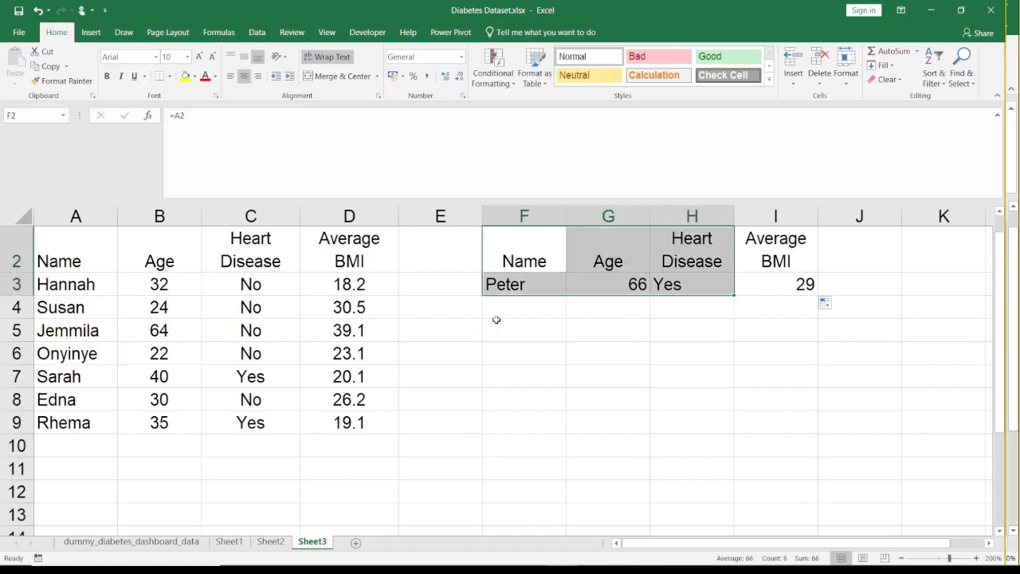
- Enter a reference to cell A4 of the same sheet in F5 and reselect that cell
left_click(496, 321)
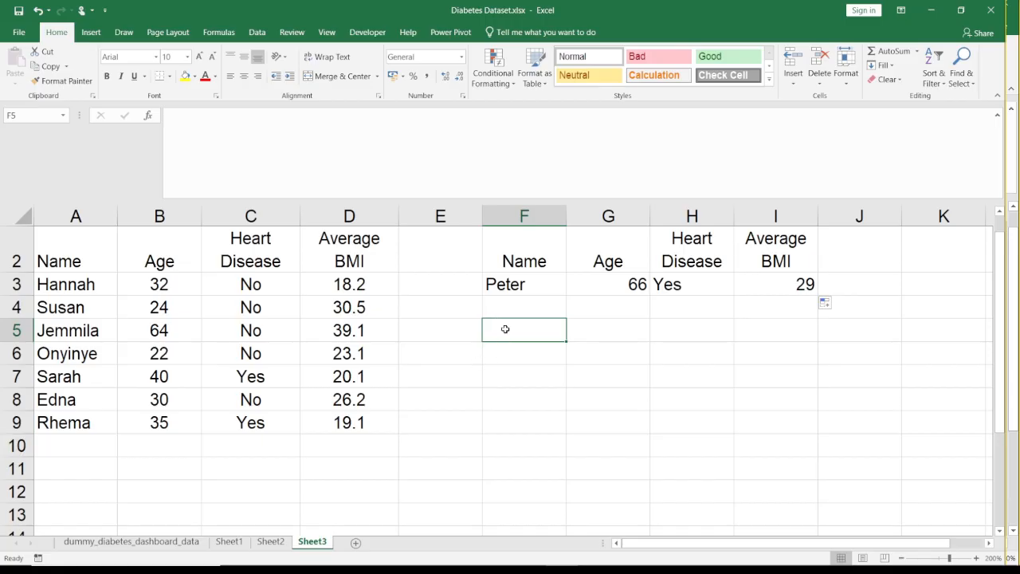
type("=")
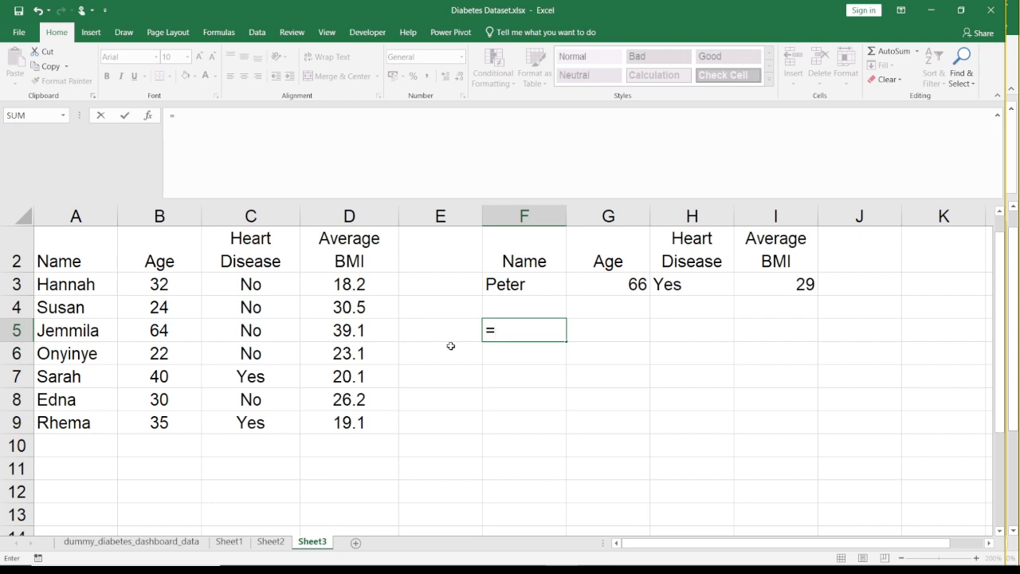
left_click(89, 306)
key("Return")
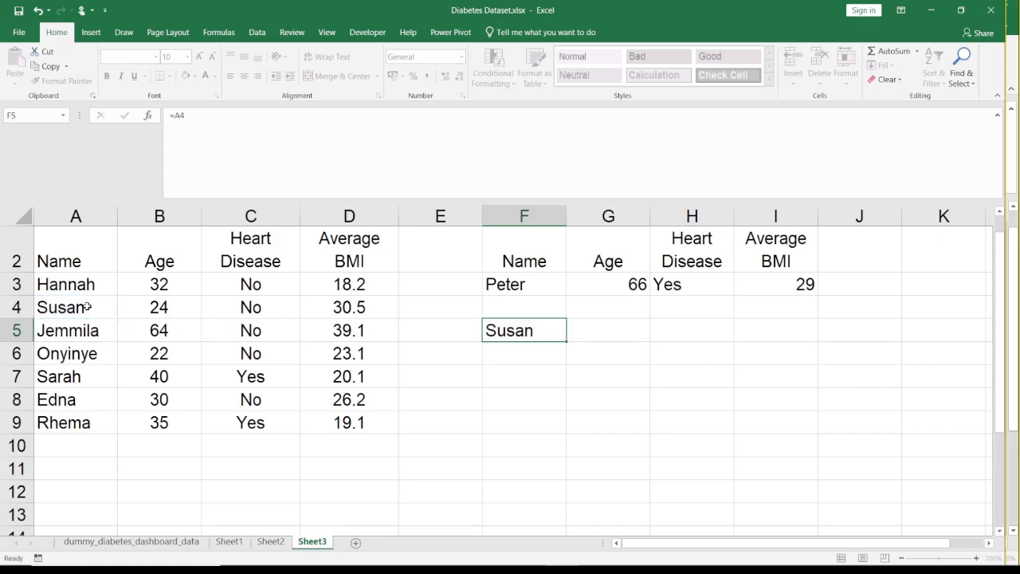
key("Up")
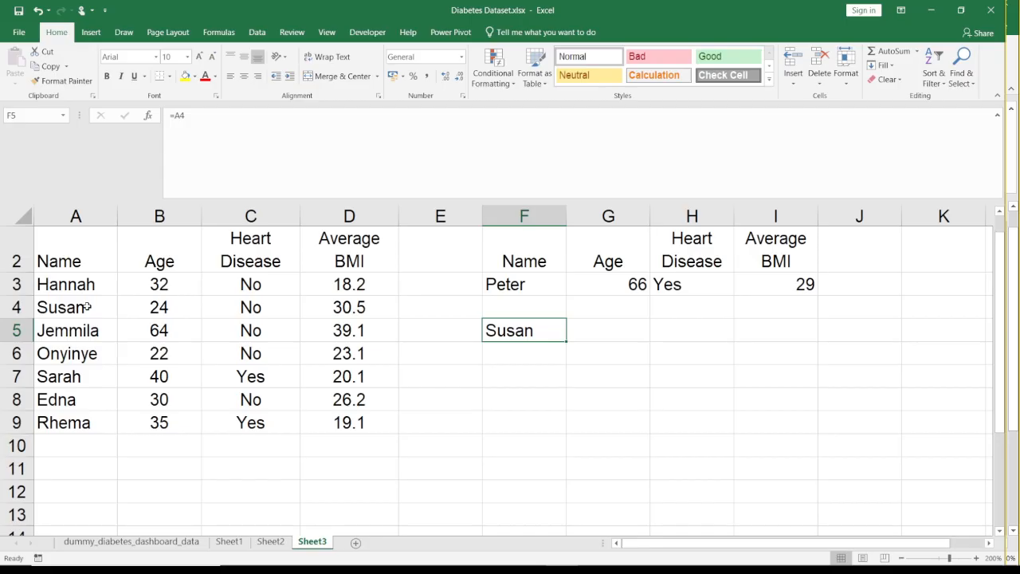
- Replace the F5 entry with a cross-sheet reference to cell A4 of Sheet2, and reselect F5
key("BackSpace")
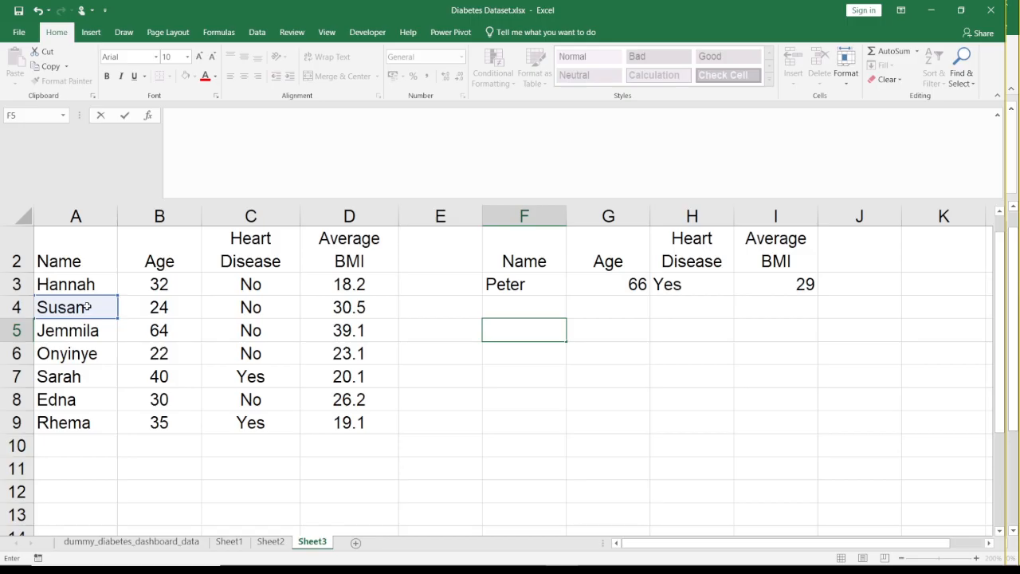
type("=")
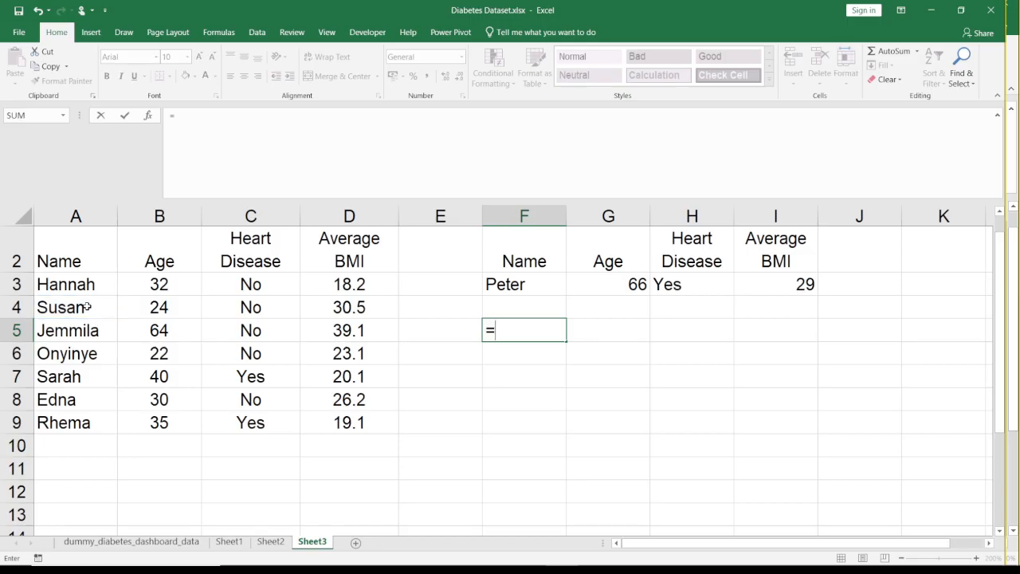
left_click(271, 542)
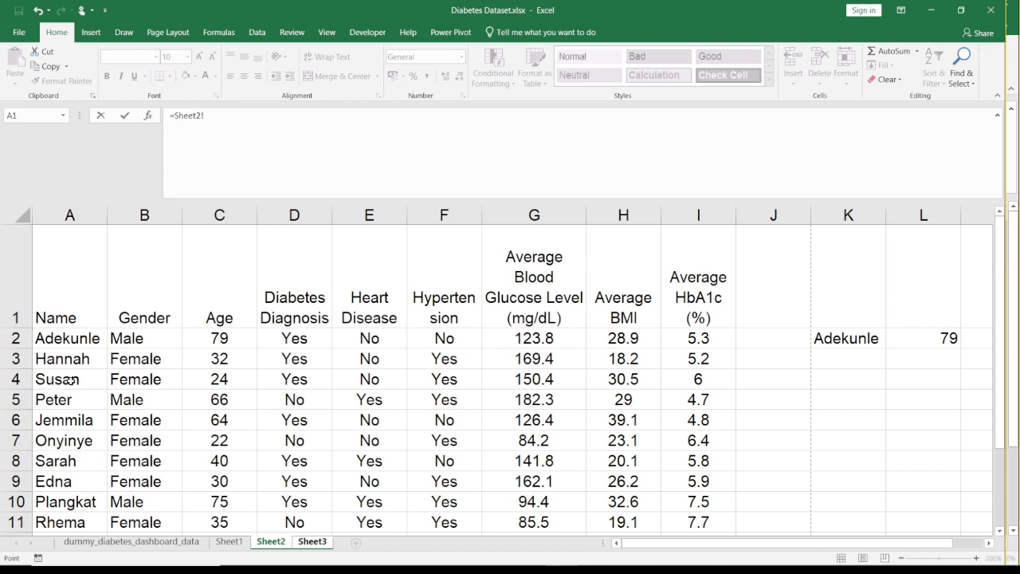
left_click(70, 381)
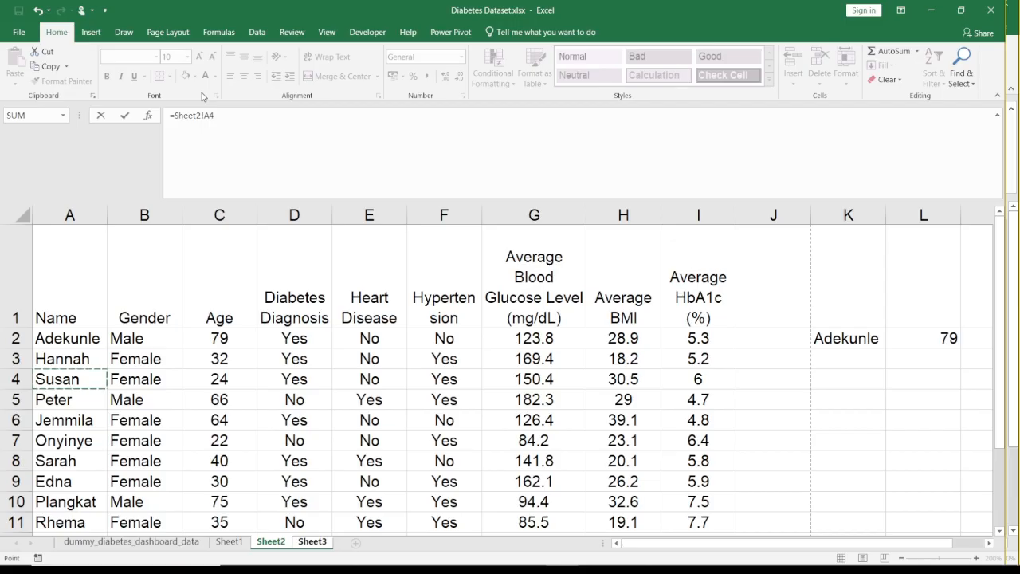
key("Return")
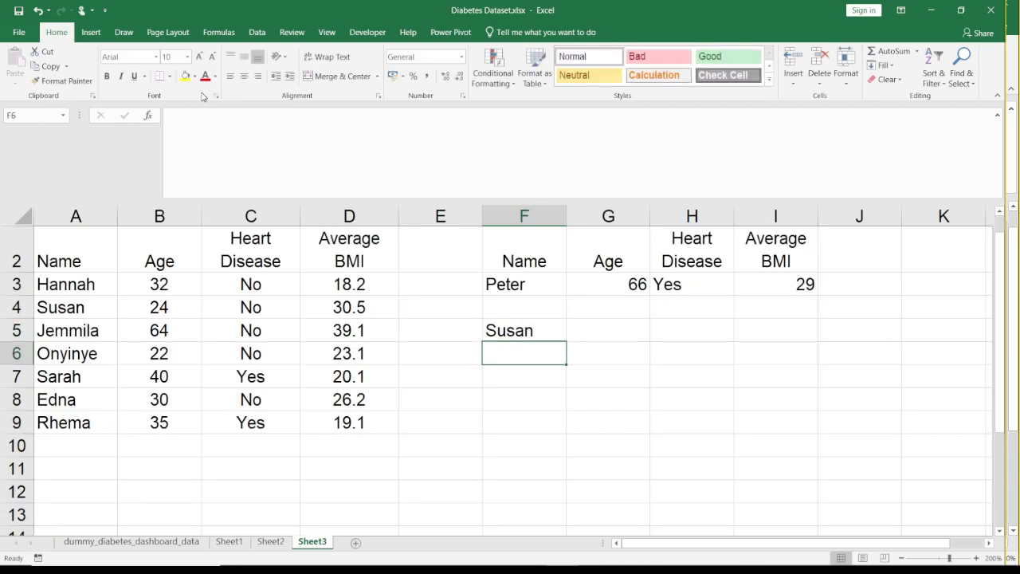
key("Up")
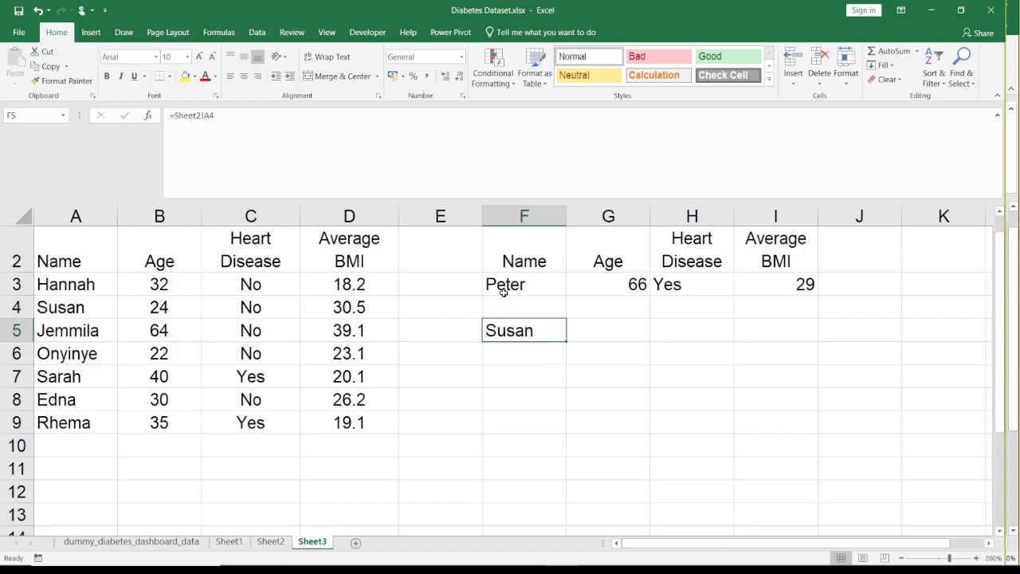
- Clear the lookup headers, HLOOKUP results and name reference from F2:I5 on Sheet3, leaving F2 selected
mouse_move(504, 256)
left_mouse_down()
mouse_move(611, 256)
mouse_move(781, 341)
left_mouse_up()
key("Delete")
key("Left")
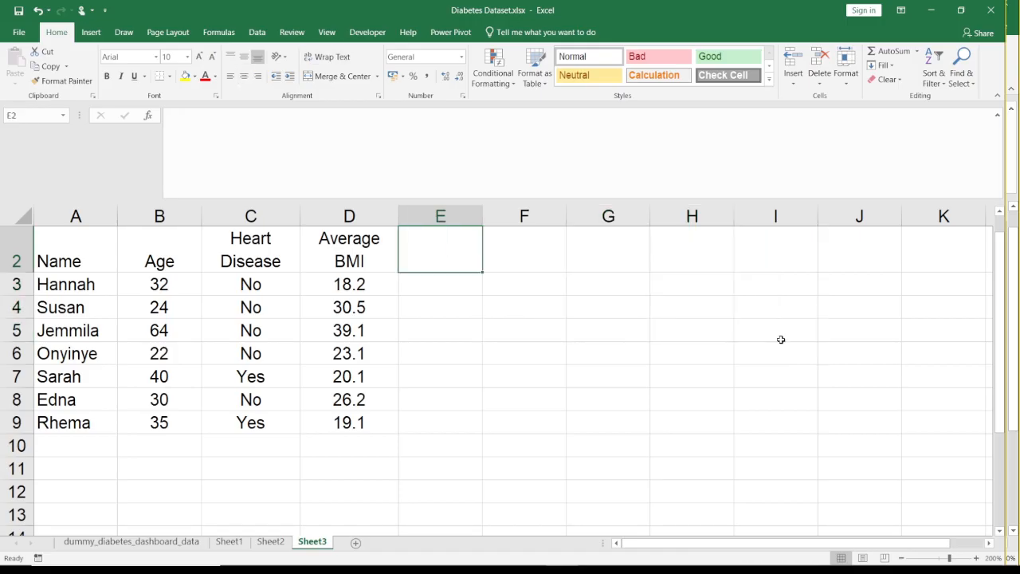
key("Right")
- Check the Google Meet call in Chrome for participants' questions and messages, and return to the Excel workbook
mouse_move(663, 547)
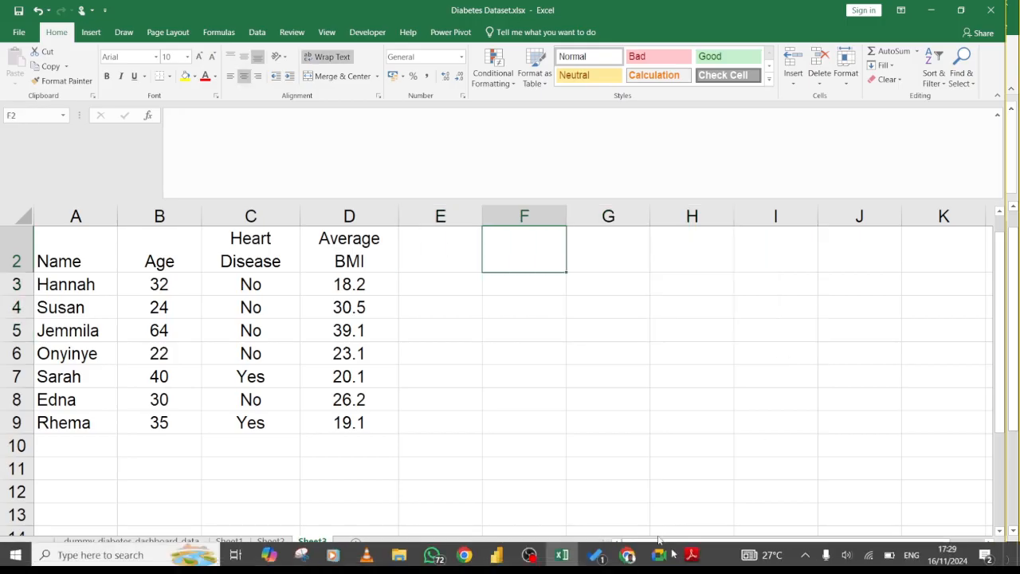
mouse_move(628, 552)
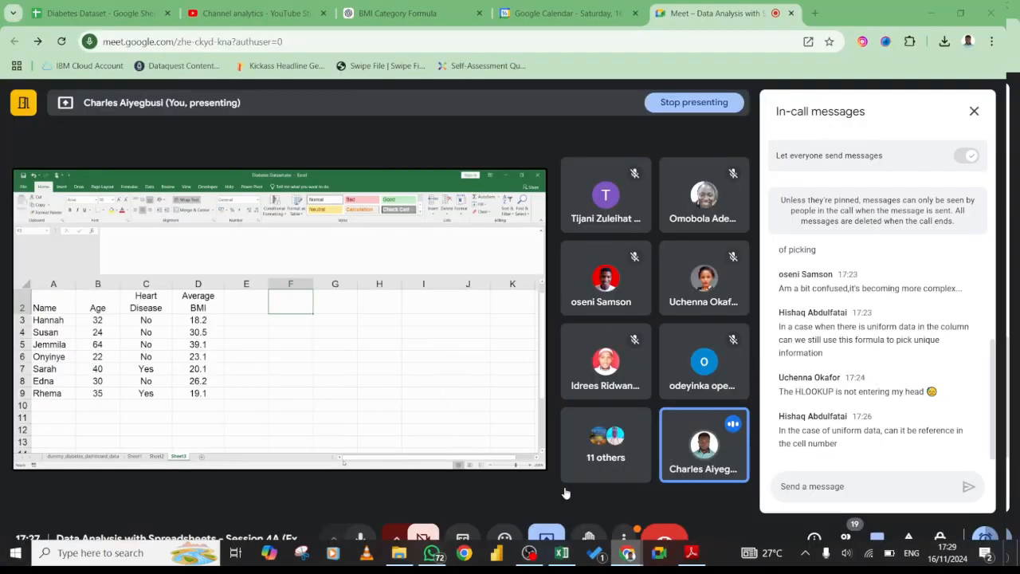
left_click(555, 490)
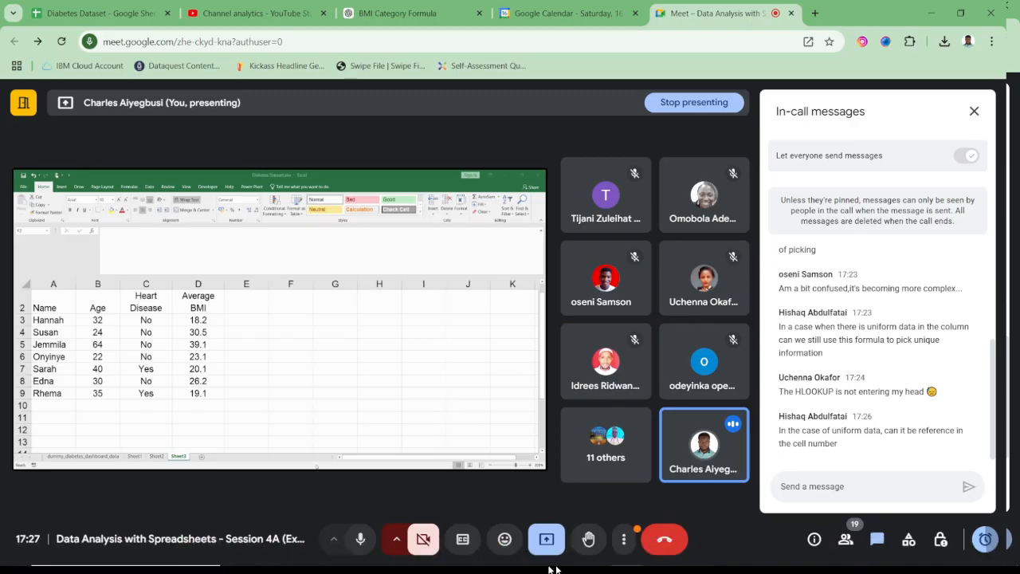
mouse_move(561, 566)
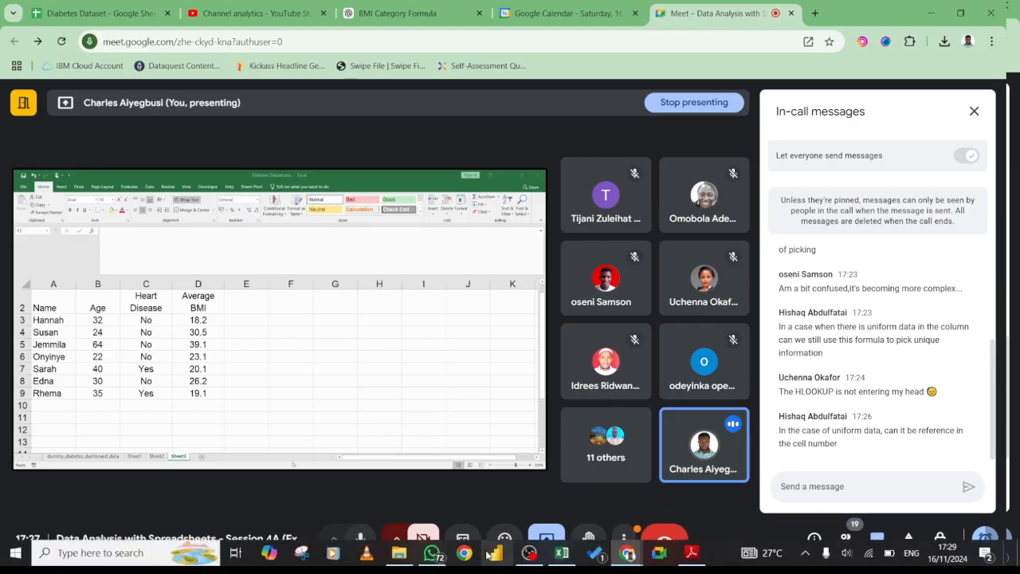
left_click(558, 552)
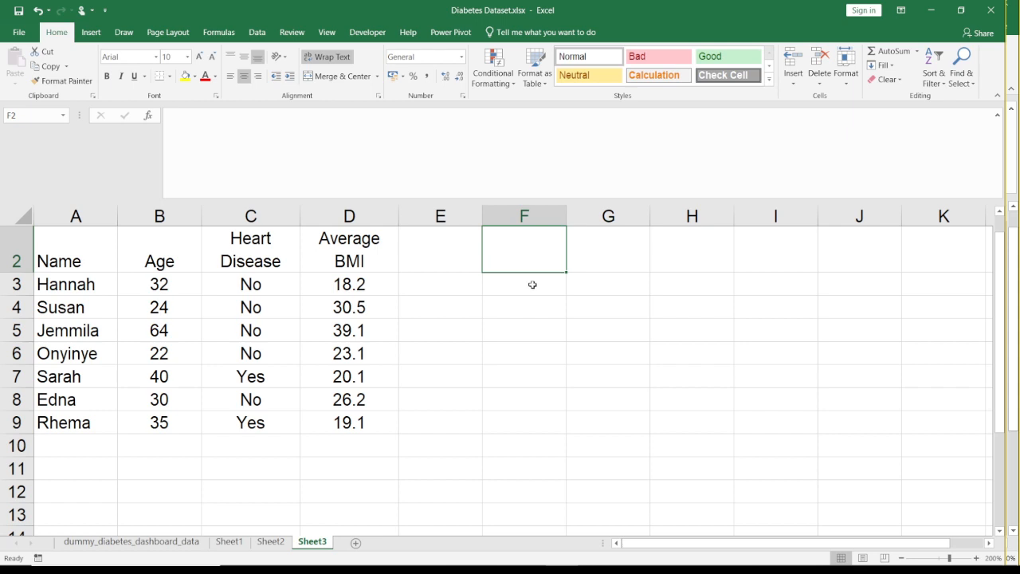
mouse_move(494, 569)
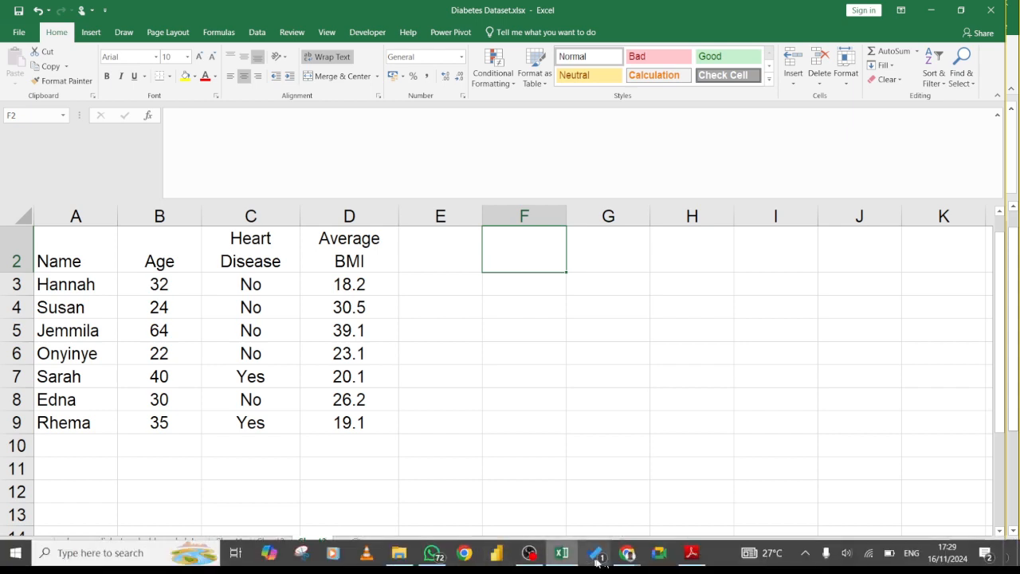
mouse_move(625, 562)
left_click(590, 486)
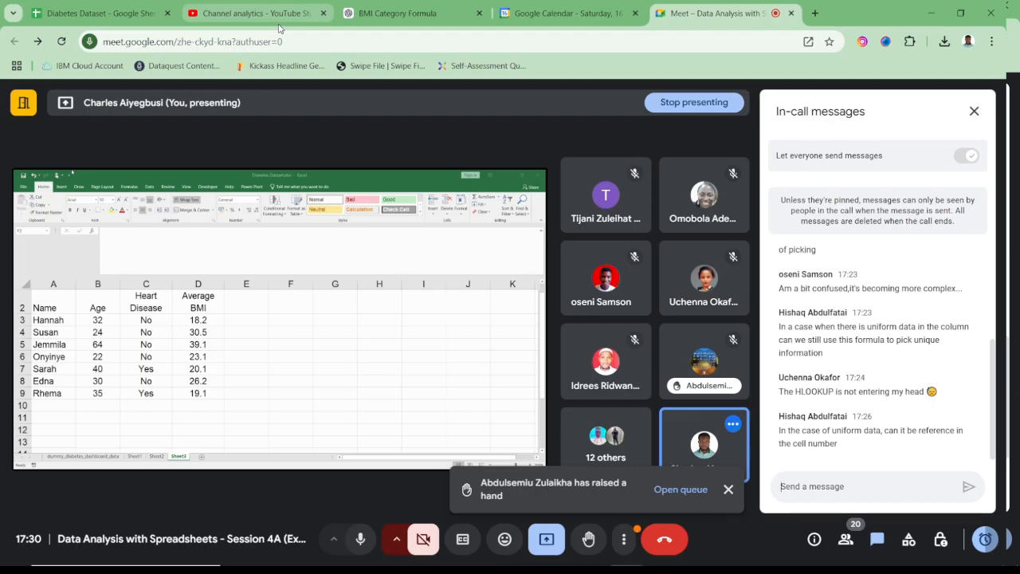
mouse_move(279, 28)
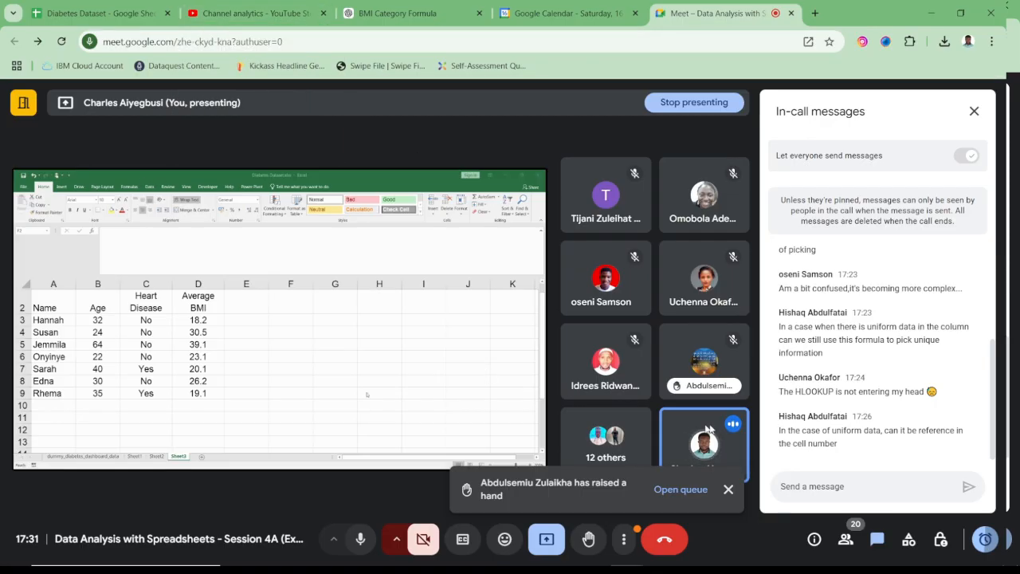
mouse_move(684, 425)
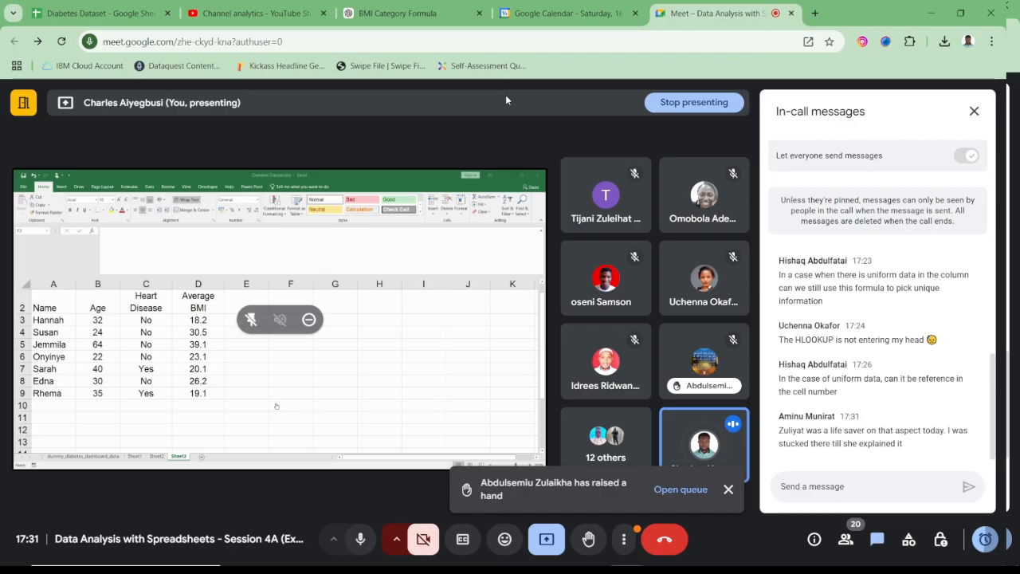
left_click(560, 564)
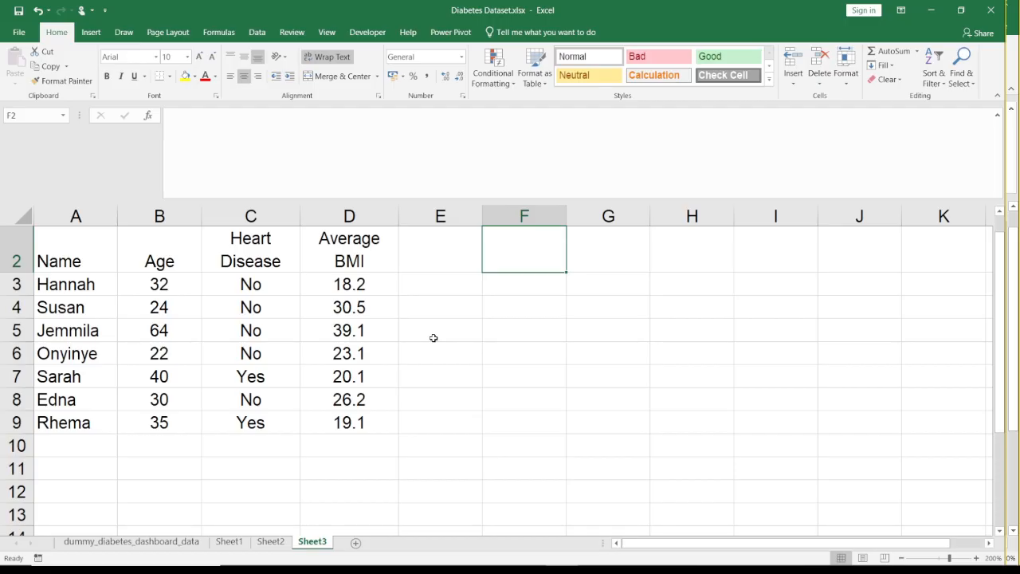
- Start a CONCATENATE formula in cell F2 of Sheet3
type("=")
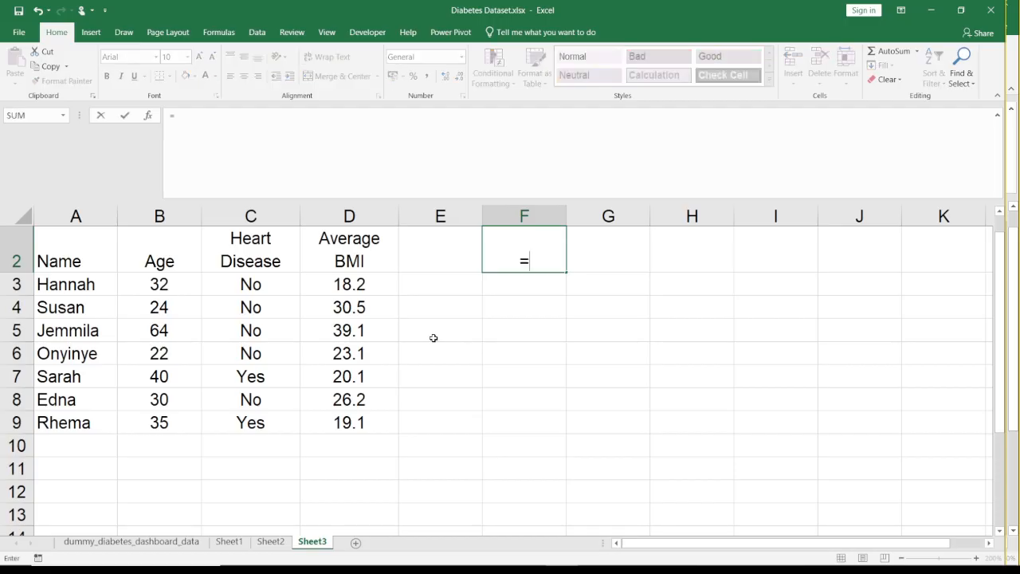
type("con")
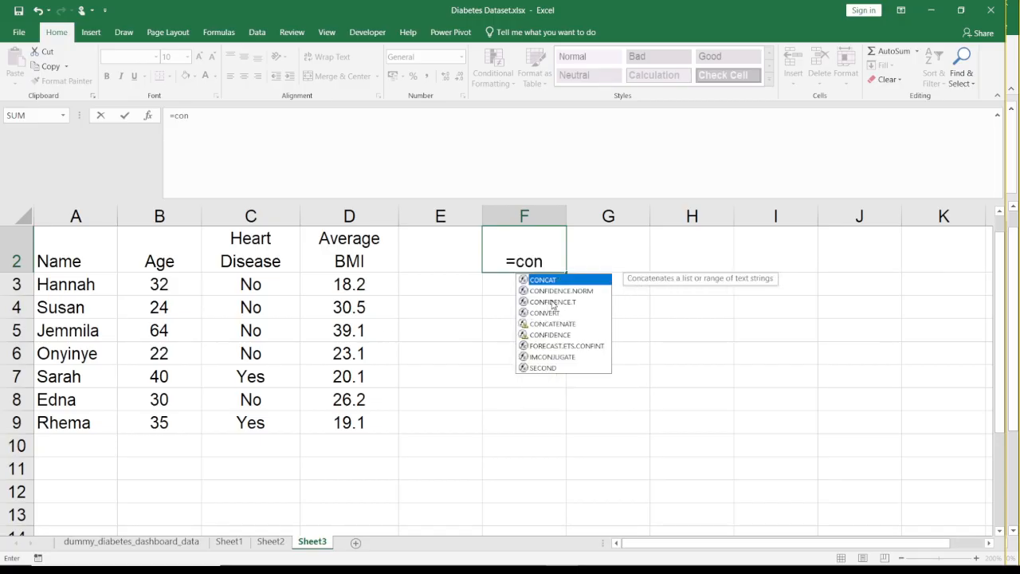
left_click(550, 325)
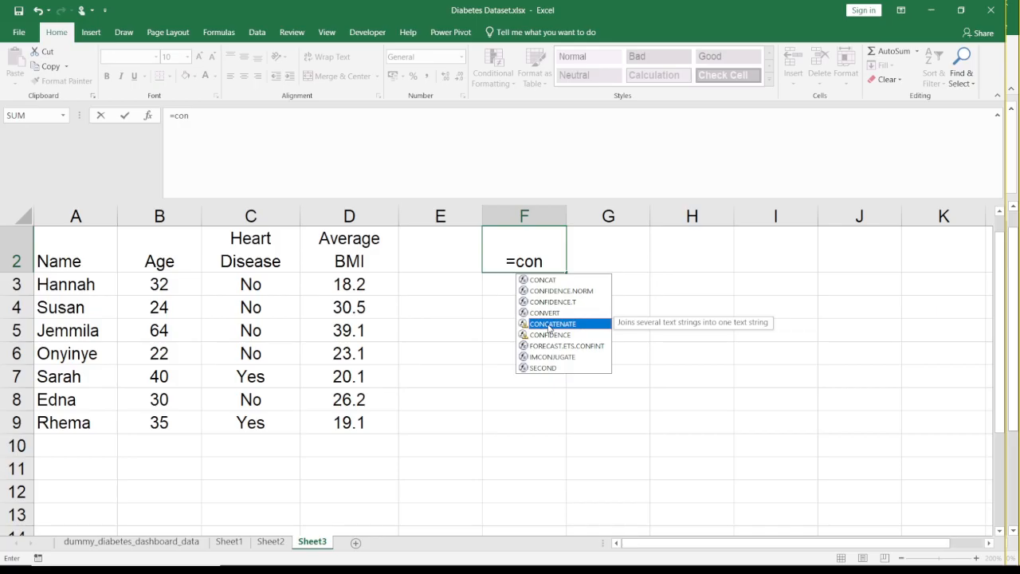
double_click(550, 324)
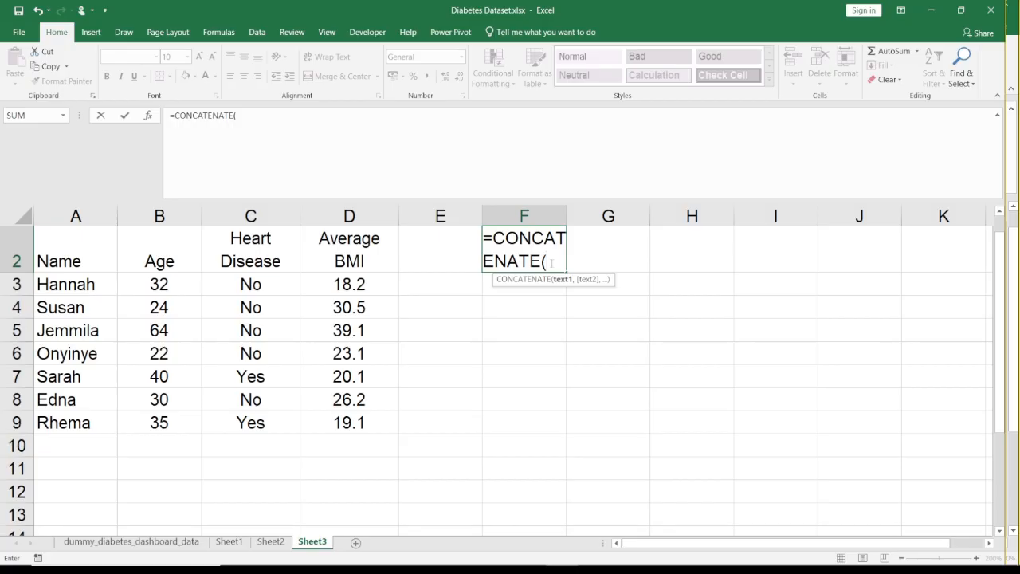
type("T")
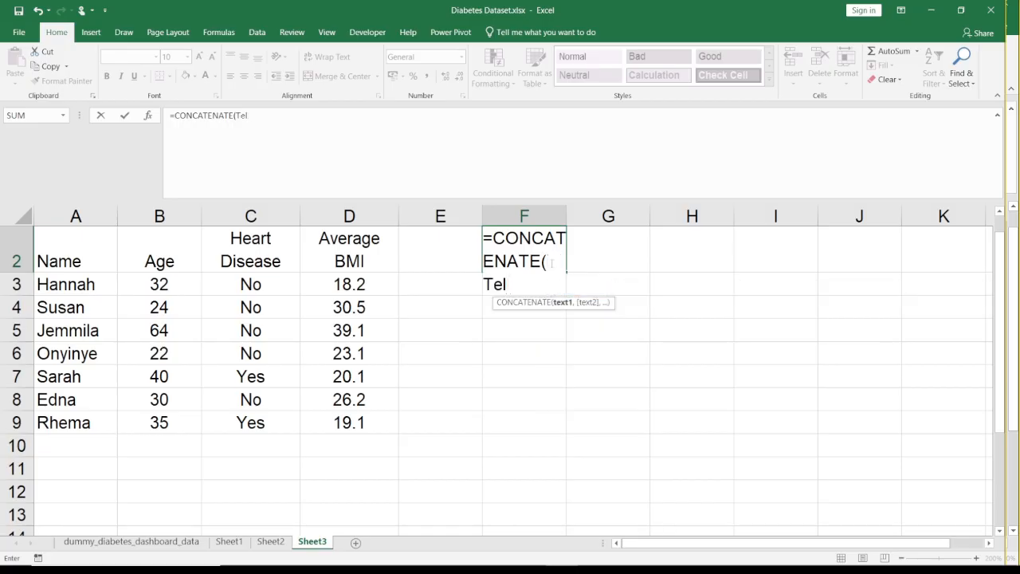
key("BackSpace")
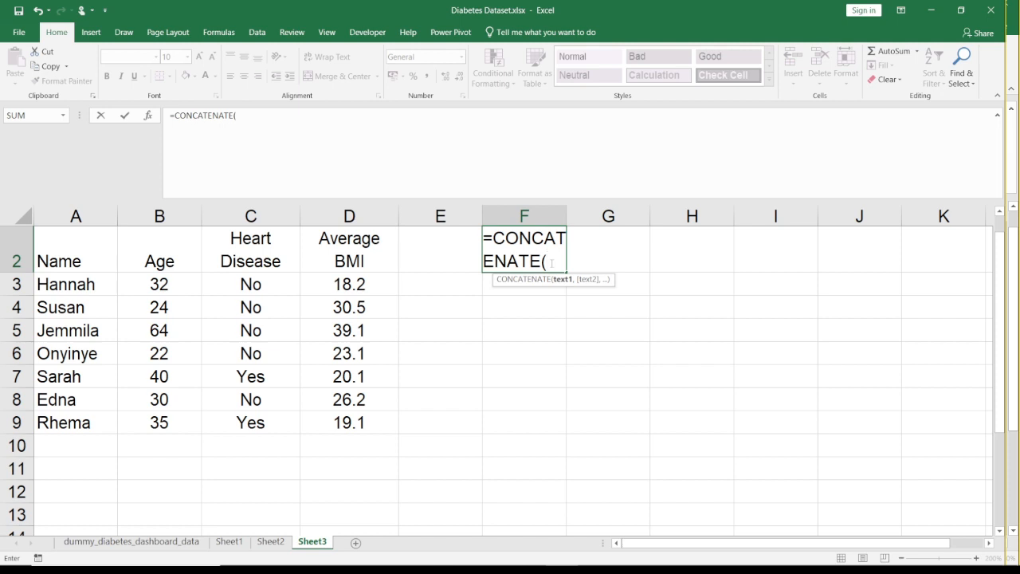
- Complete the CONCATENATE formula with the quoted text "The name of the subject is" and reselect F2
type("Th")
key("BackSpace")
key("BackSpace")
type("\"The ")
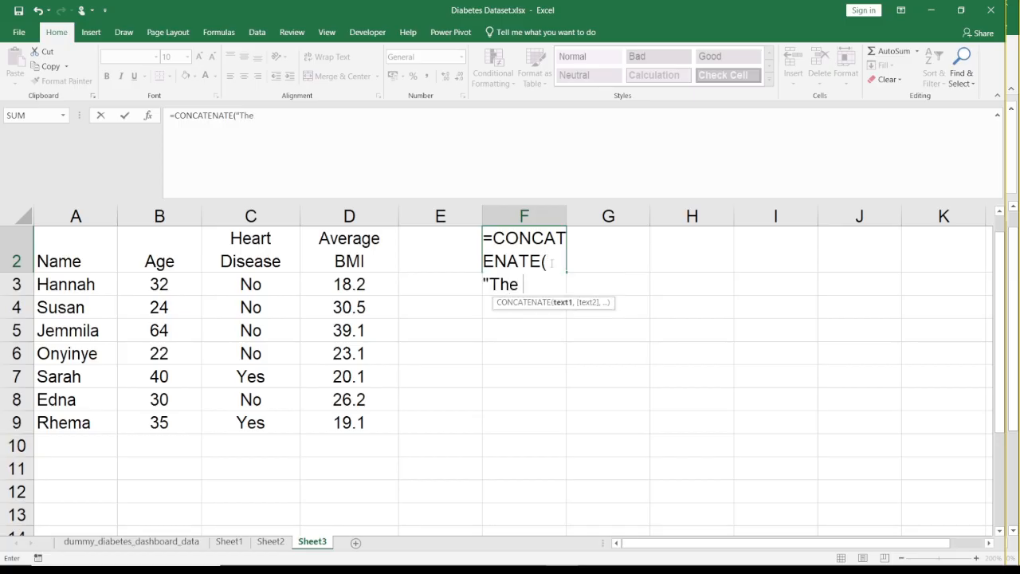
type("anme")
key("BackSpace")
key("BackSpace")
key("BackSpace")
key("BackSpace")
type("name of the ")
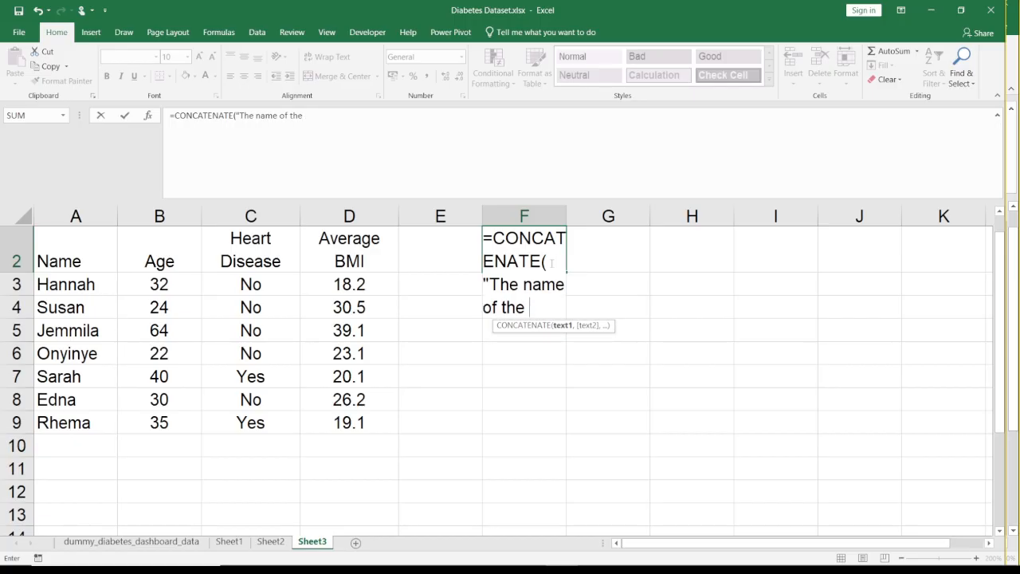
type("subject is")
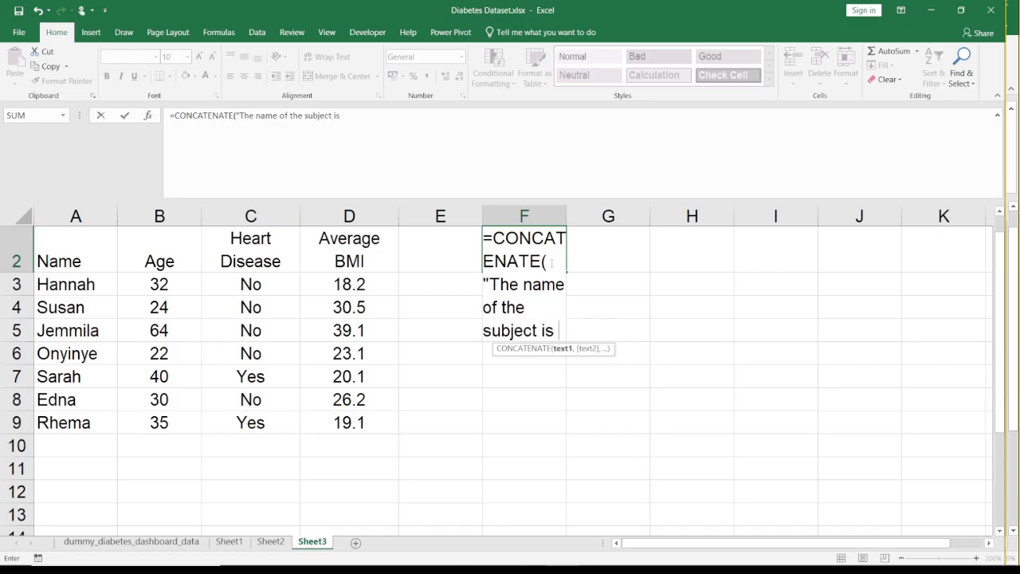
type("\"")
key("Left")
key("Right")
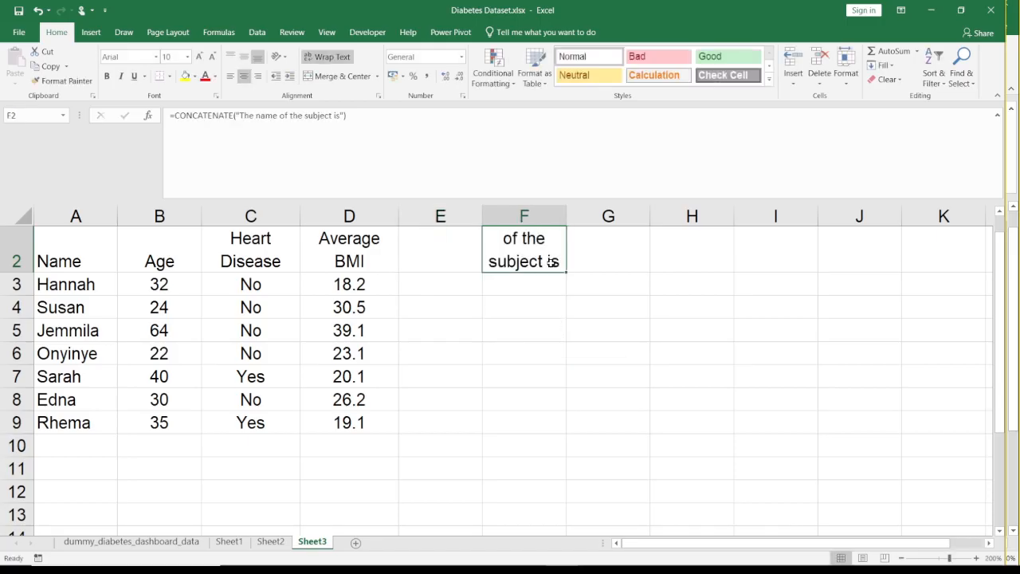
- Add a trailing space to the quoted text and a reference to A3 in F2's CONCATENATE formula, and widen column F to fit the sentence
left_click(336, 115)
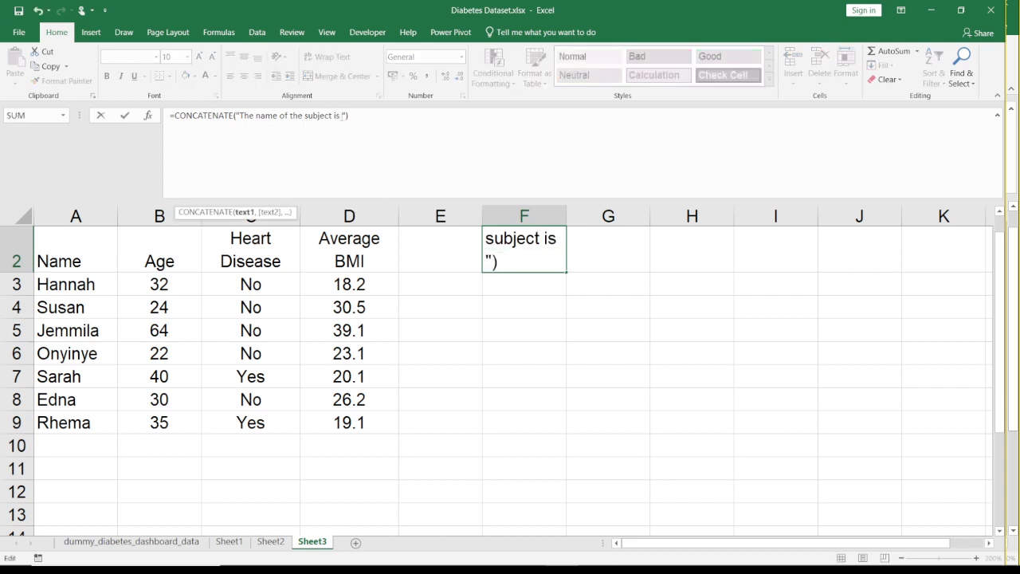
type(",")
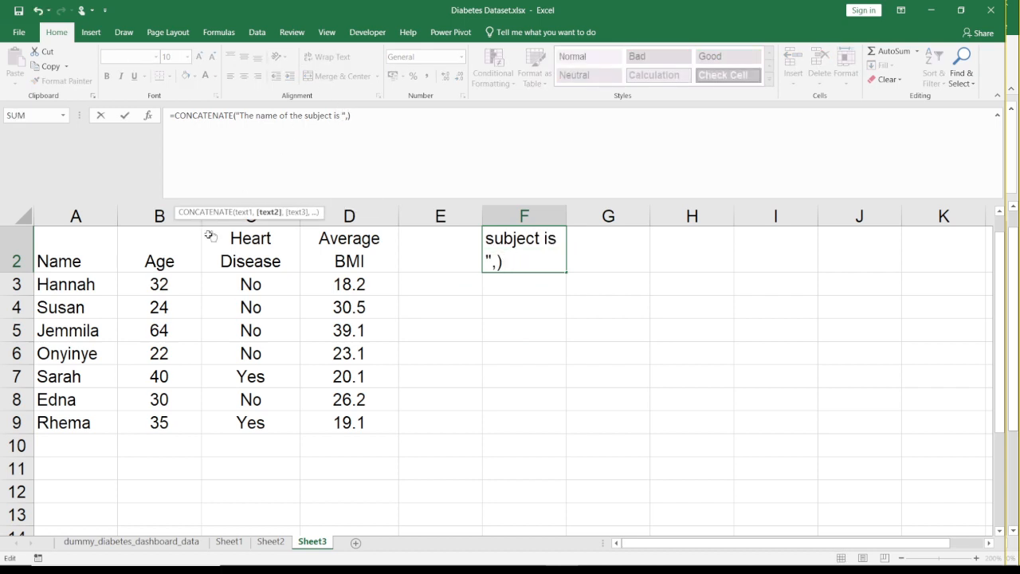
left_click(72, 284)
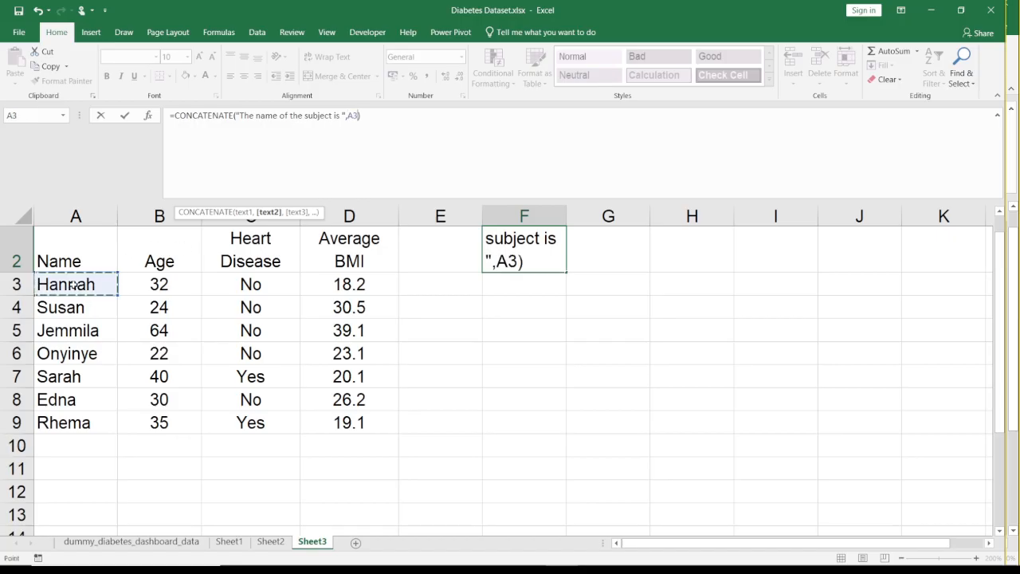
key("Return")
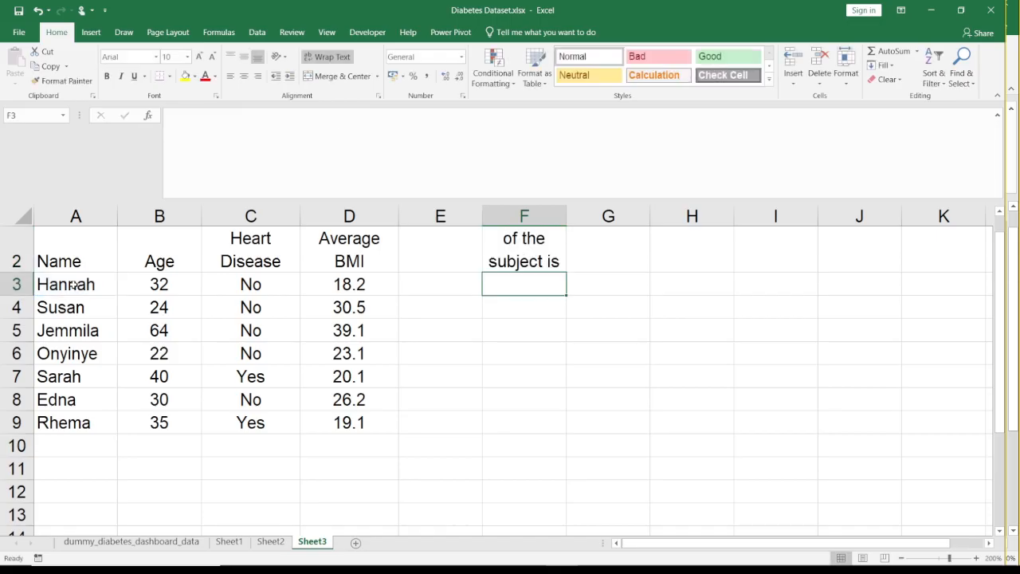
left_click_drag(566, 215, 842, 220)
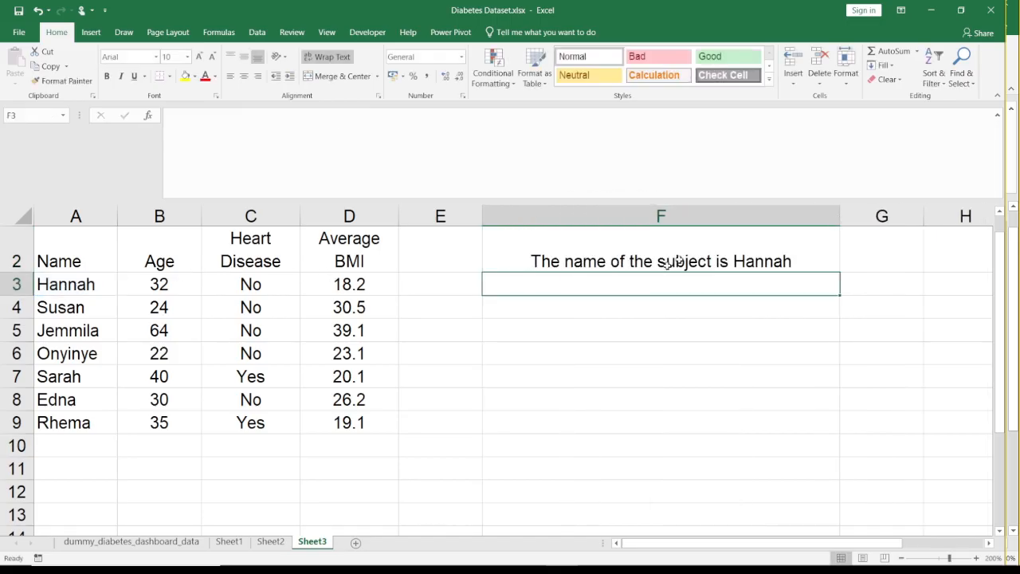
- Move the CONCATENATE formula from F2 to F3, keeping its reference to A3
left_click(630, 265)
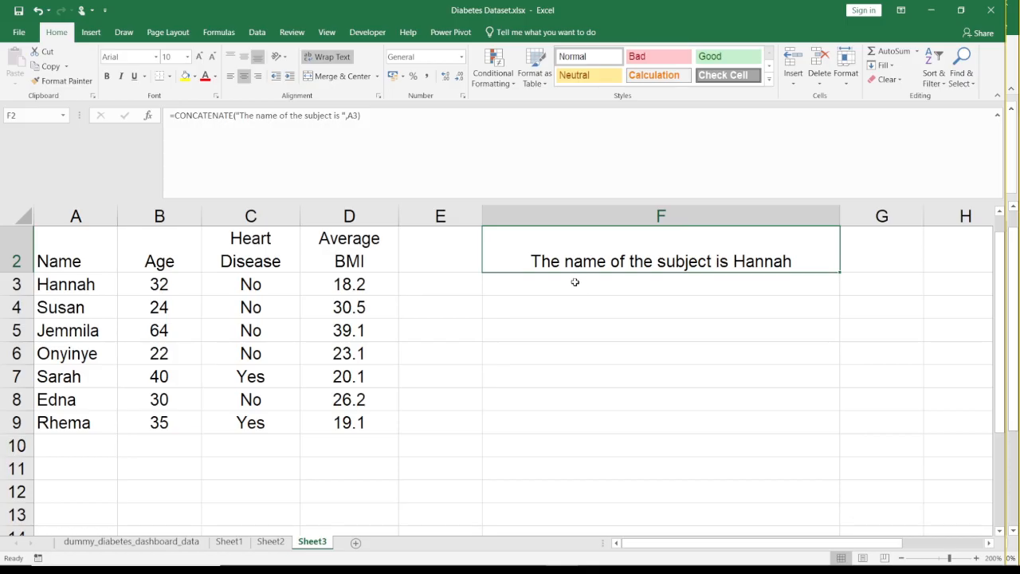
left_click_drag(367, 117, 161, 122)
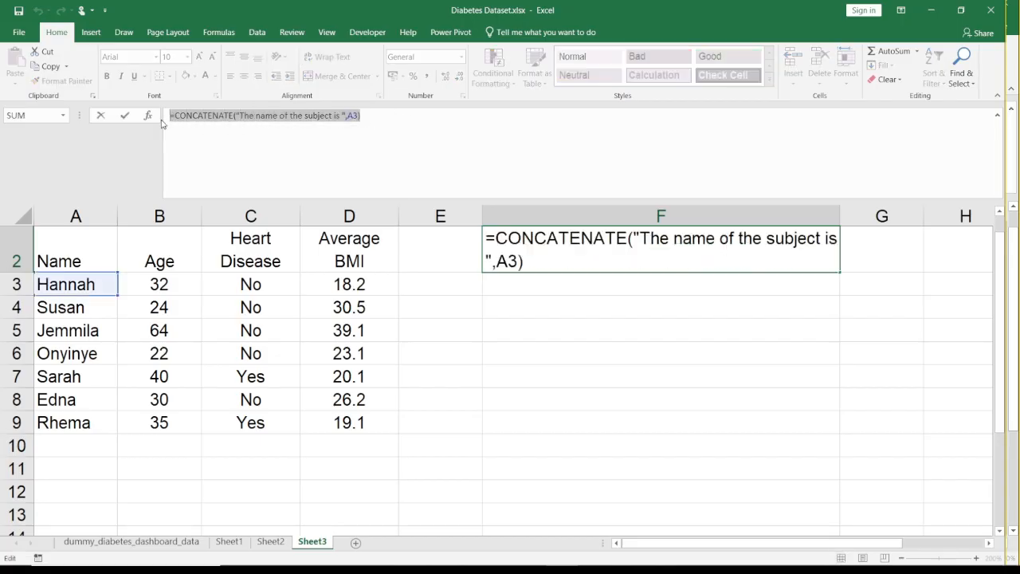
key("ctrl+x")
key("Return")
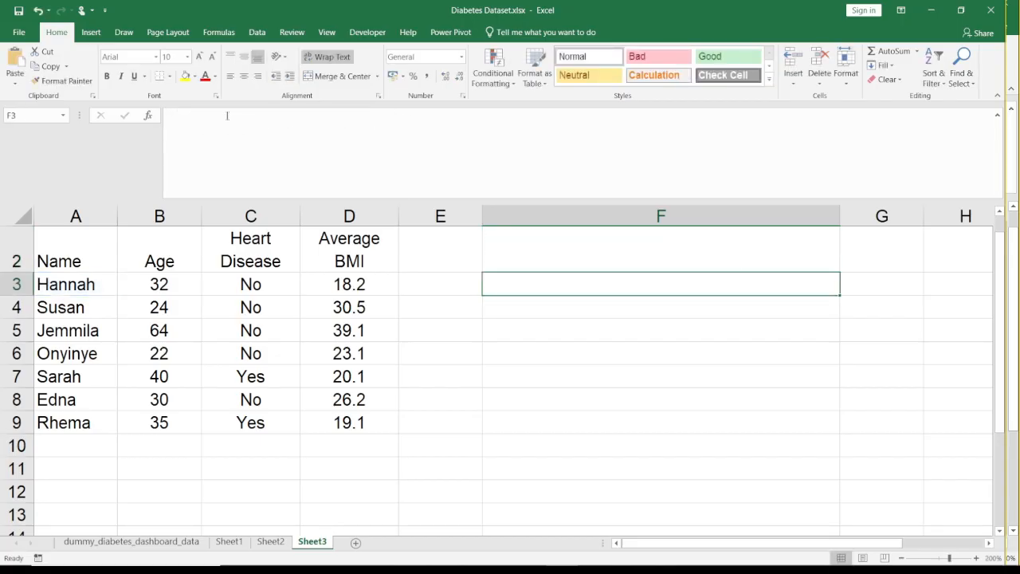
key("ctrl+v")
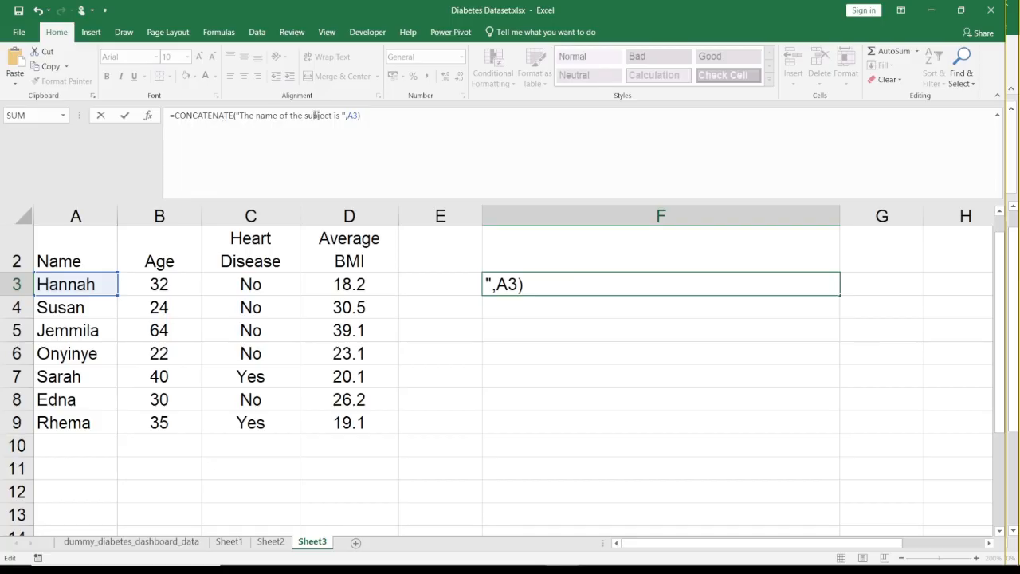
key("Return")
key("Up")
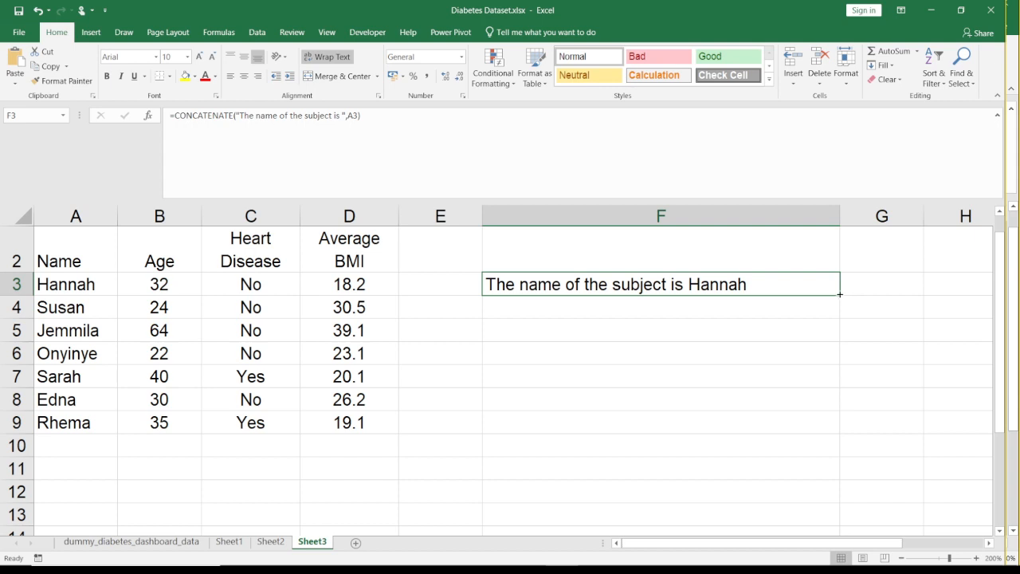
left_click(650, 311)
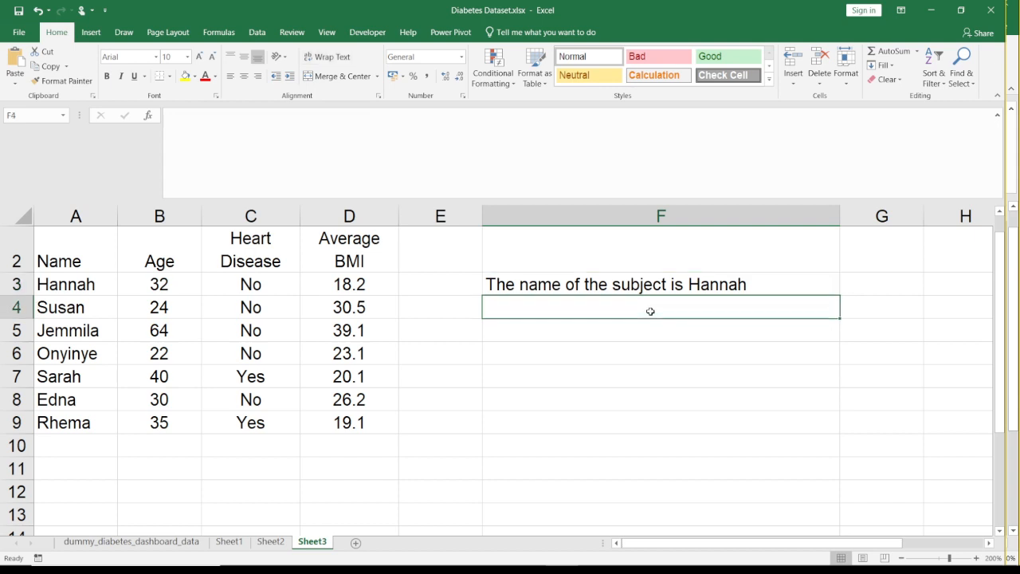
key("Up")
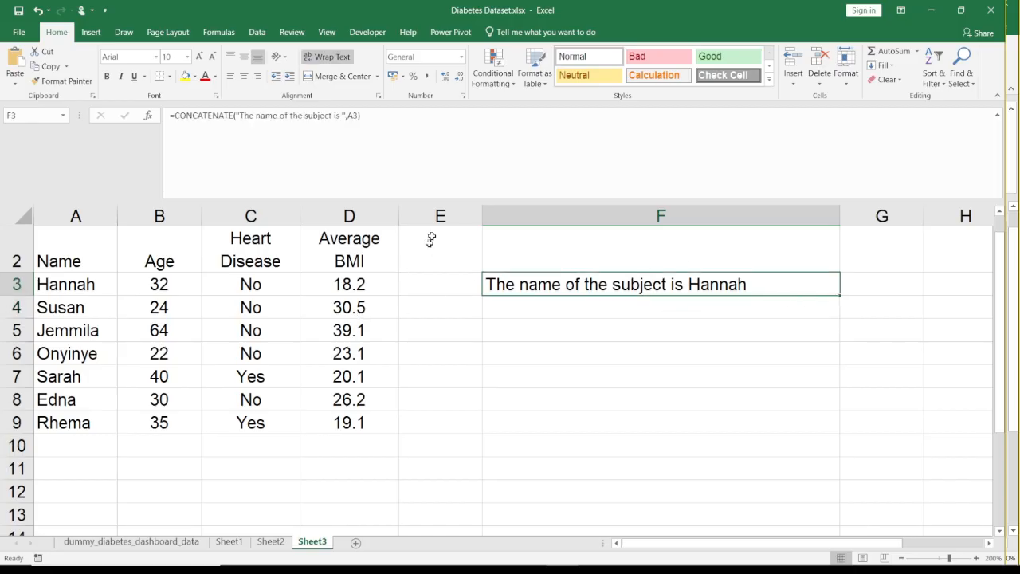
- Delete the empty column E so the name sentence sits directly beside the Average BMI column
left_click(440, 216)
right_click(437, 220)
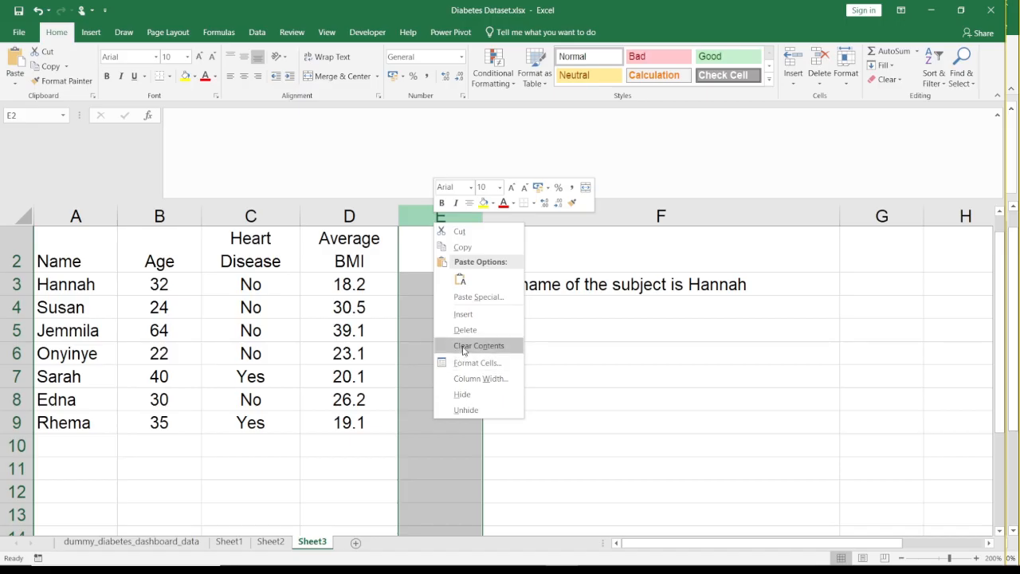
left_click(464, 346)
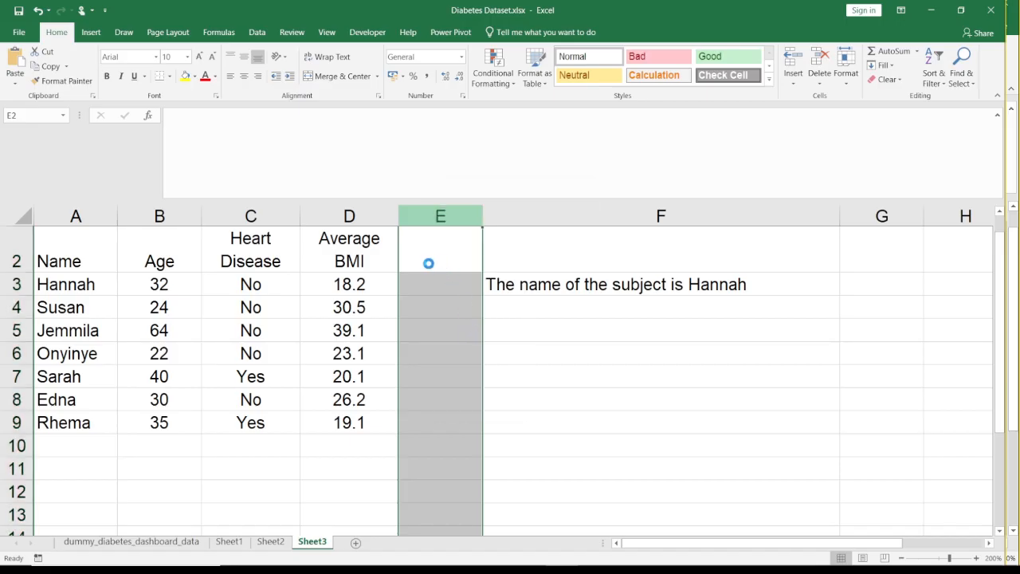
left_click(516, 247)
- Fill the name sentence formula from E3 down to E9 and review the filled cells, ending on E3
left_click(728, 289)
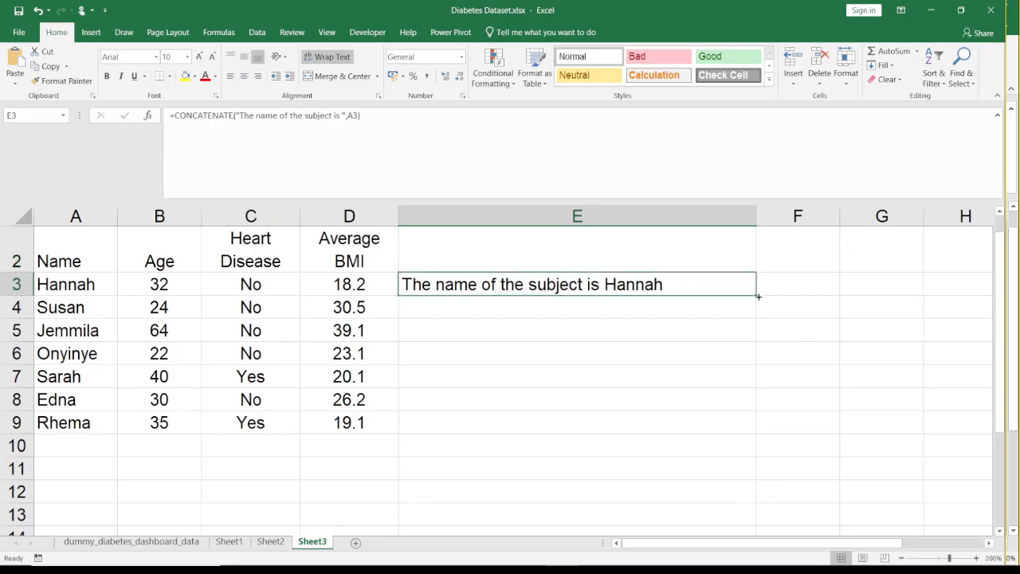
double_click(757, 294)
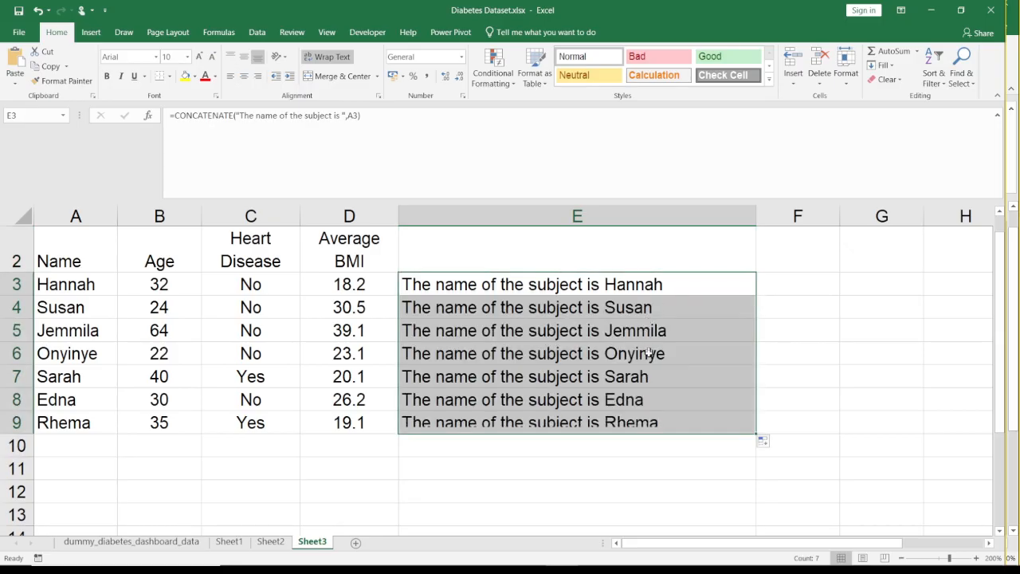
left_click(752, 391)
key("Up")
key("Up")
key("Up")
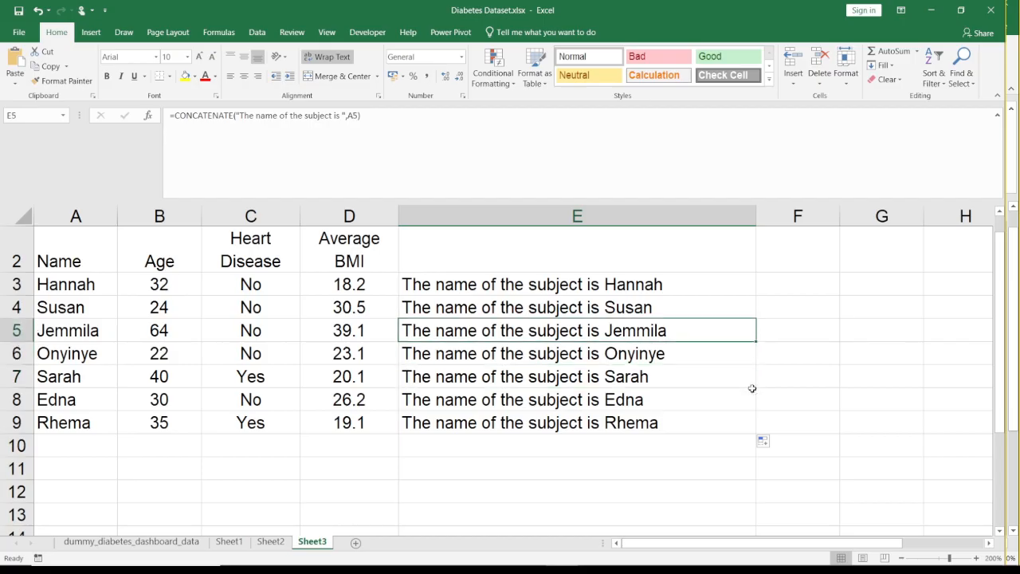
key("Up")
key("Up")
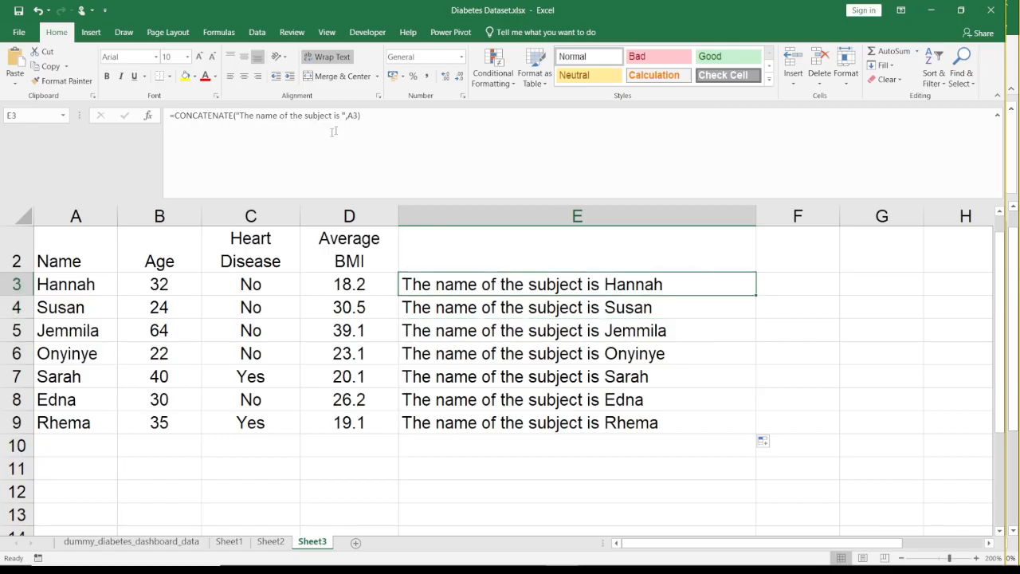
- Extend the CONCATENATE formula in E3 with the quoted text ", with a BMI of " as the third argument
left_click(377, 114)
key("BackSpace")
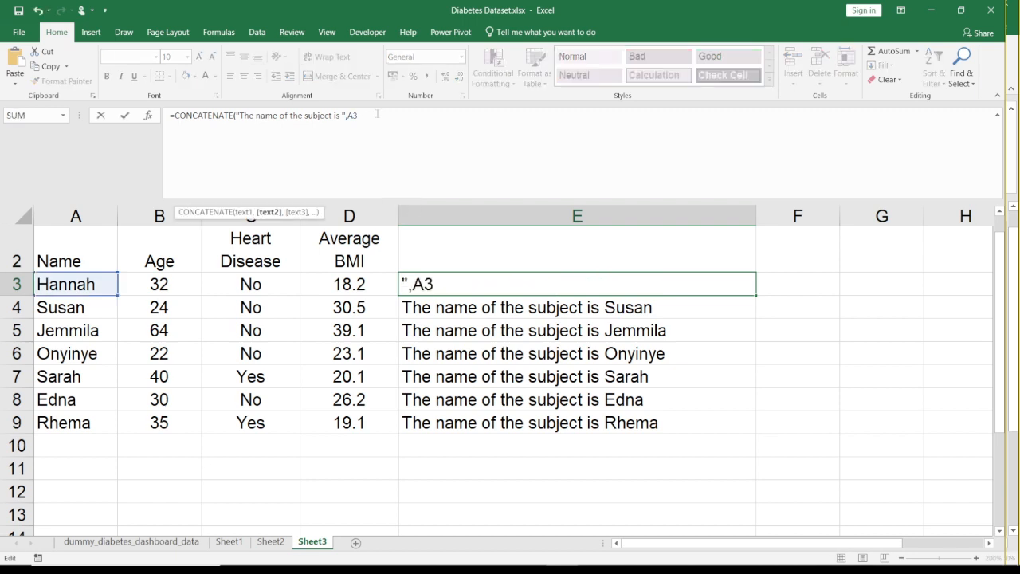
type(",")
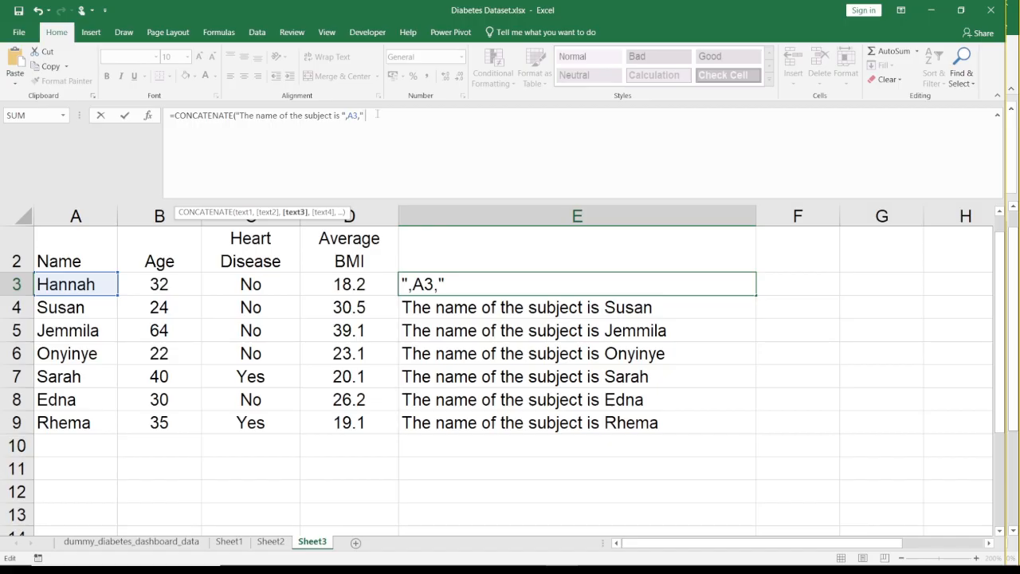
type("d")
key("BackSpace")
key("BackSpace")
key("BackSpace")
key("BackSpace")
type("with a B")
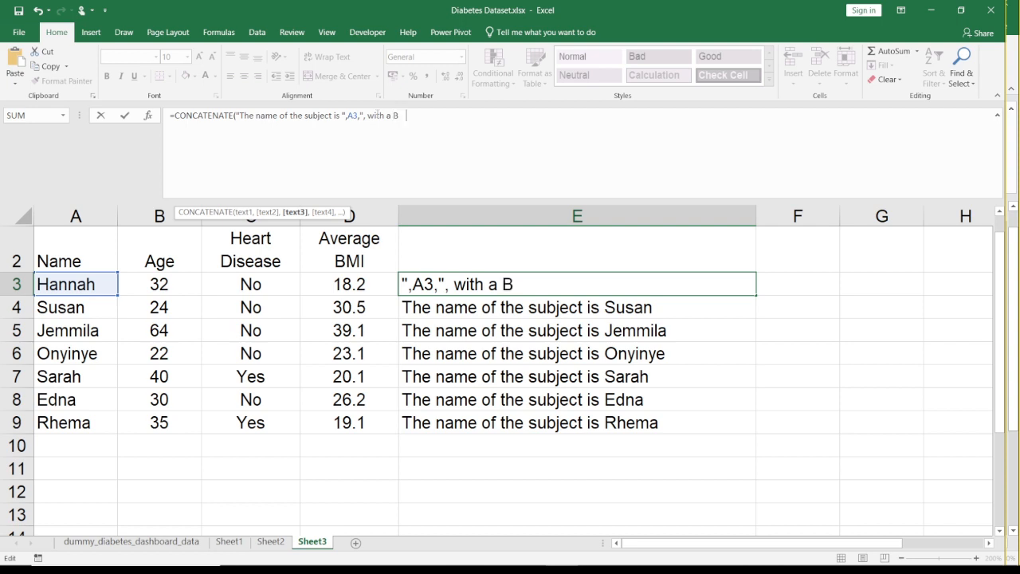
type("MI of \",")
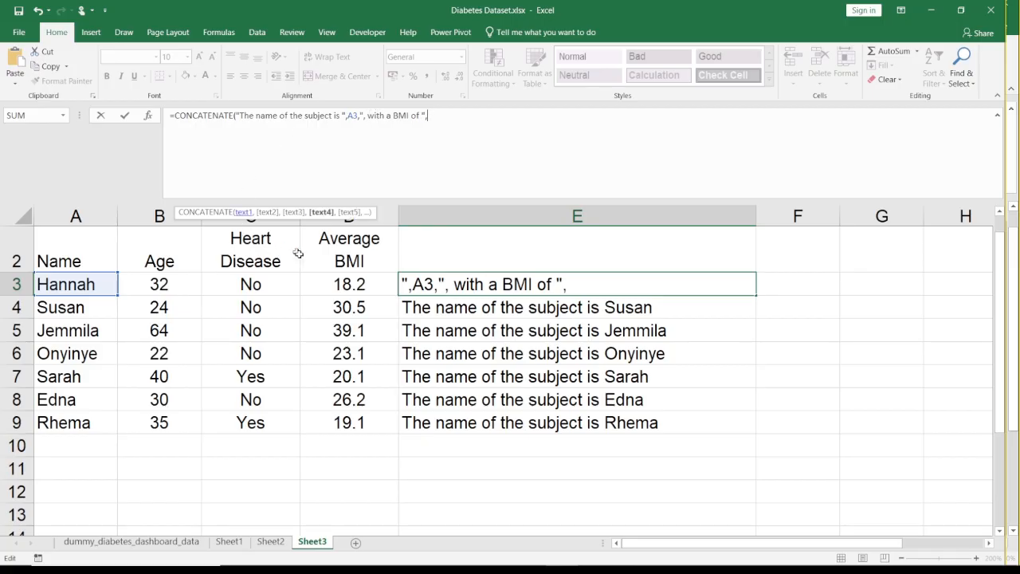
- Finish the E3 formula with D3 as the last argument and widen column E to fit the longer sentence
left_click(372, 283)
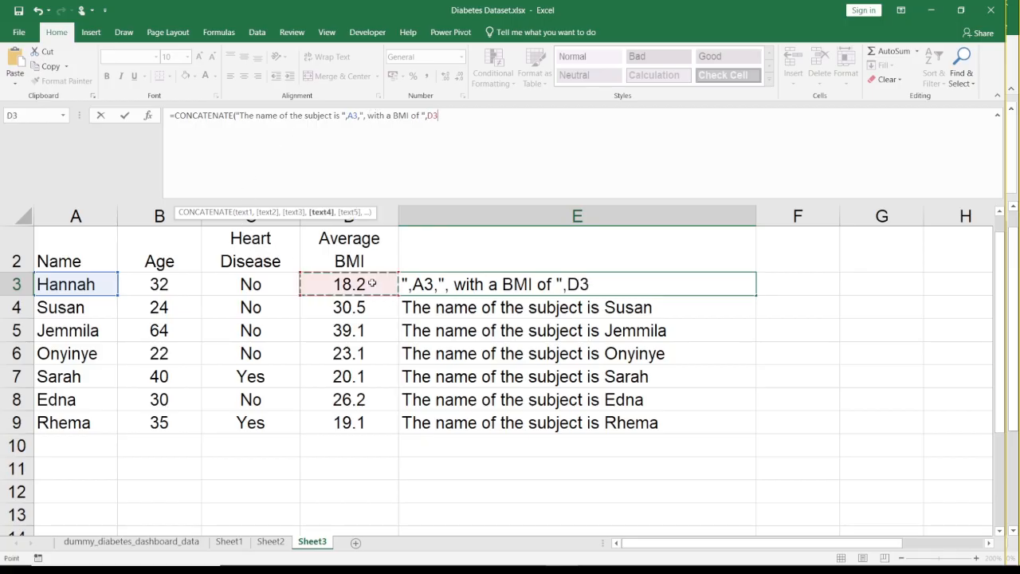
type(")")
key("Return")
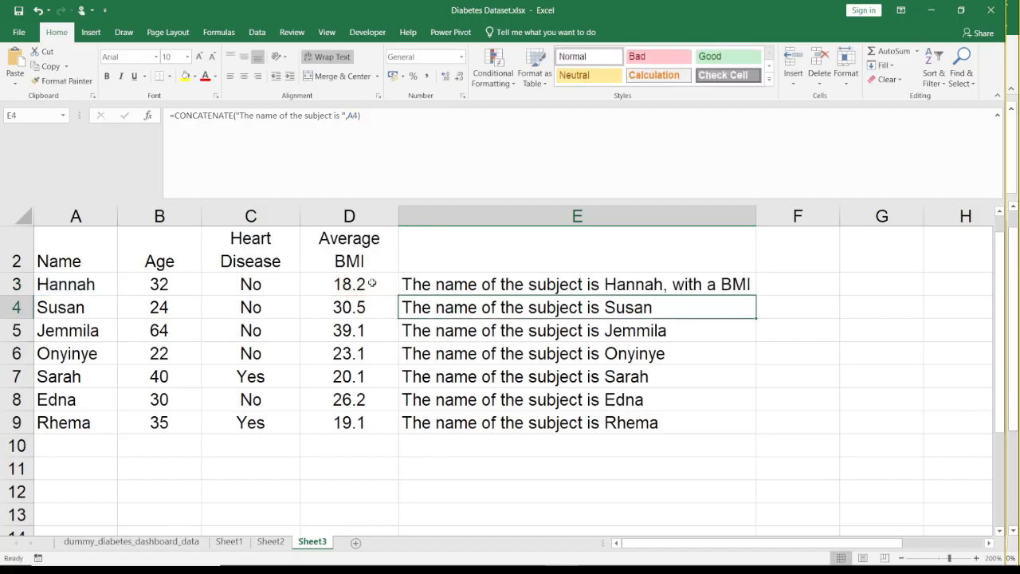
left_click_drag(756, 217, 821, 232)
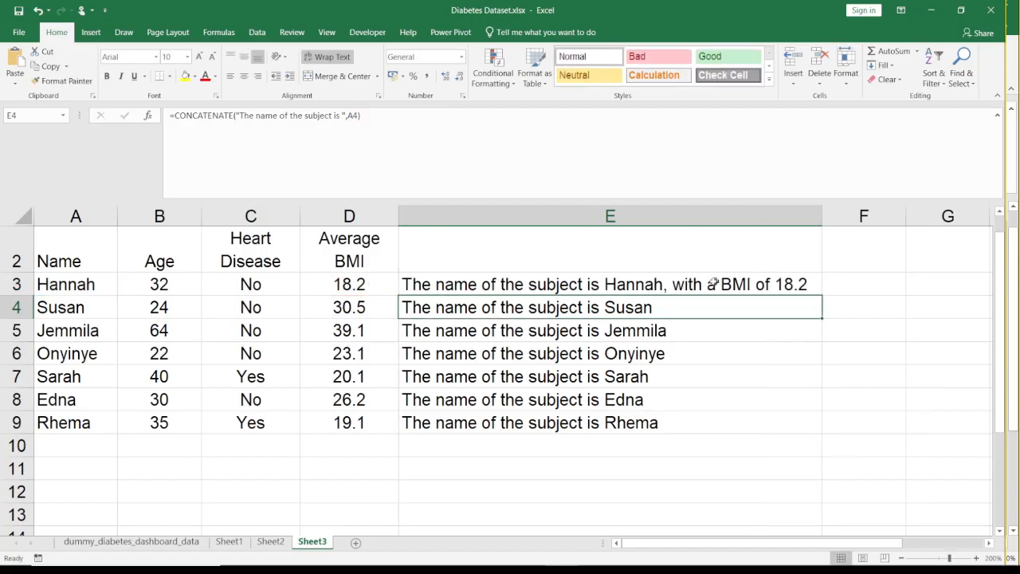
- Fill the extended name and BMI formula from E3 down to E9 and check the formula in E4
left_click(710, 284)
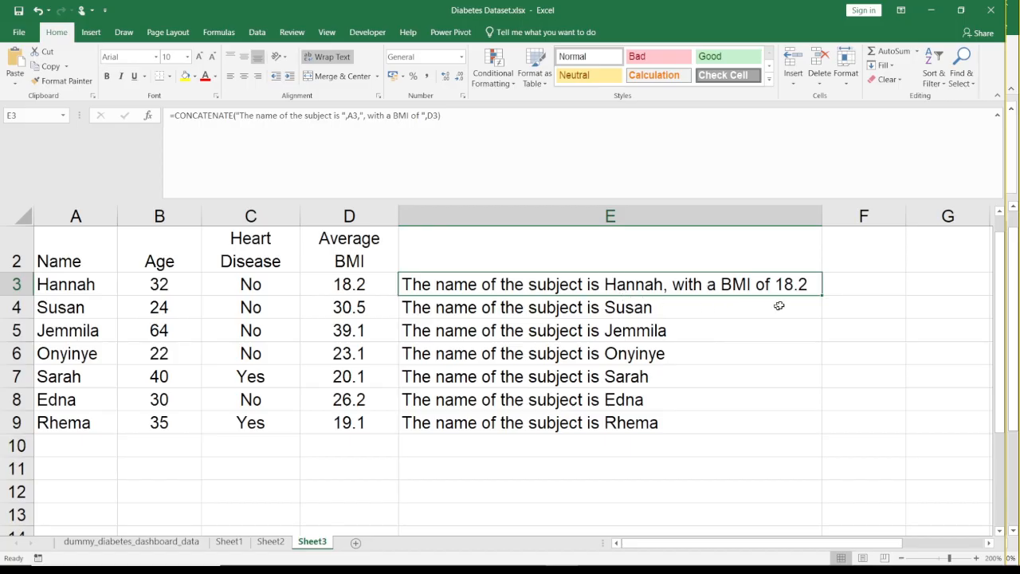
left_click_drag(820, 297, 809, 432)
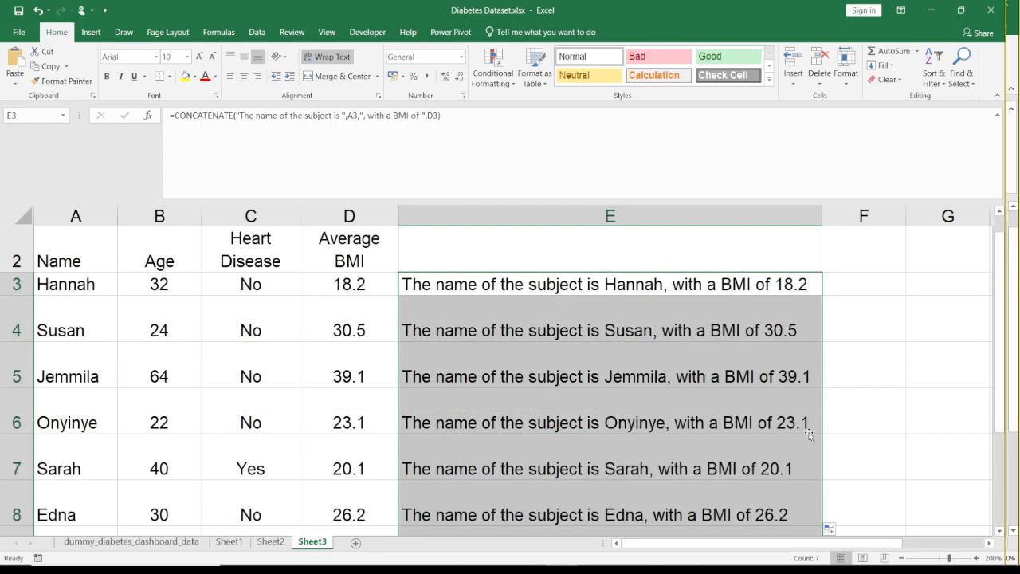
left_click(677, 346)
left_click(620, 330)
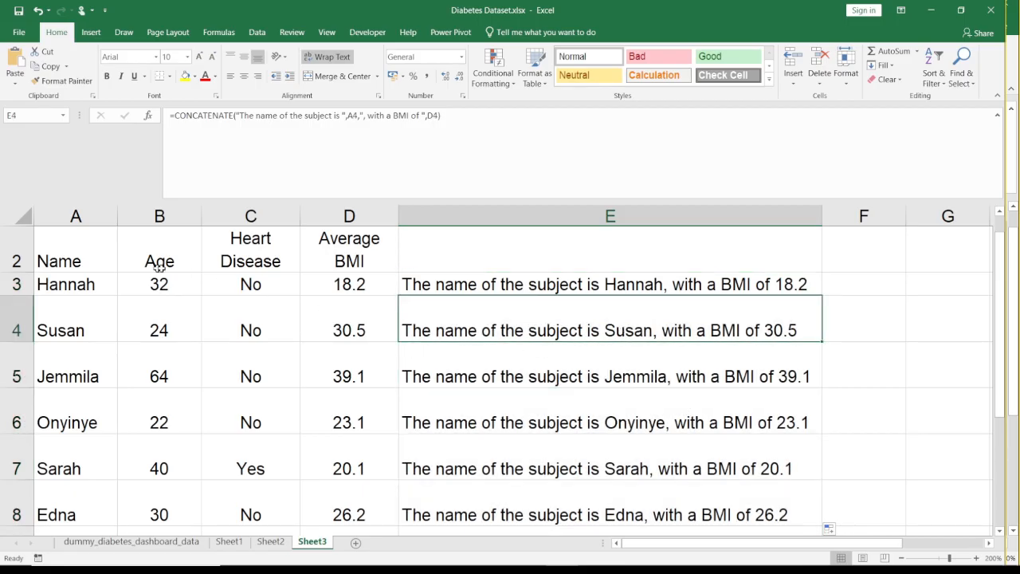
- Enter the header "Statement" in cell E2 above the concatenated sentences
key("Up")
type("Co")
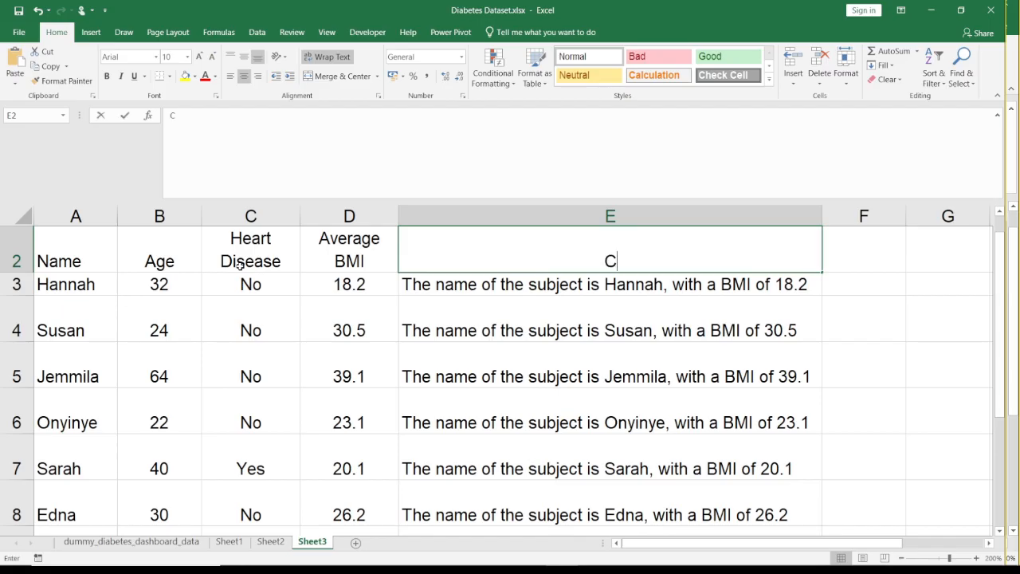
key("BackSpace")
key("BackSpace")
type("Statement")
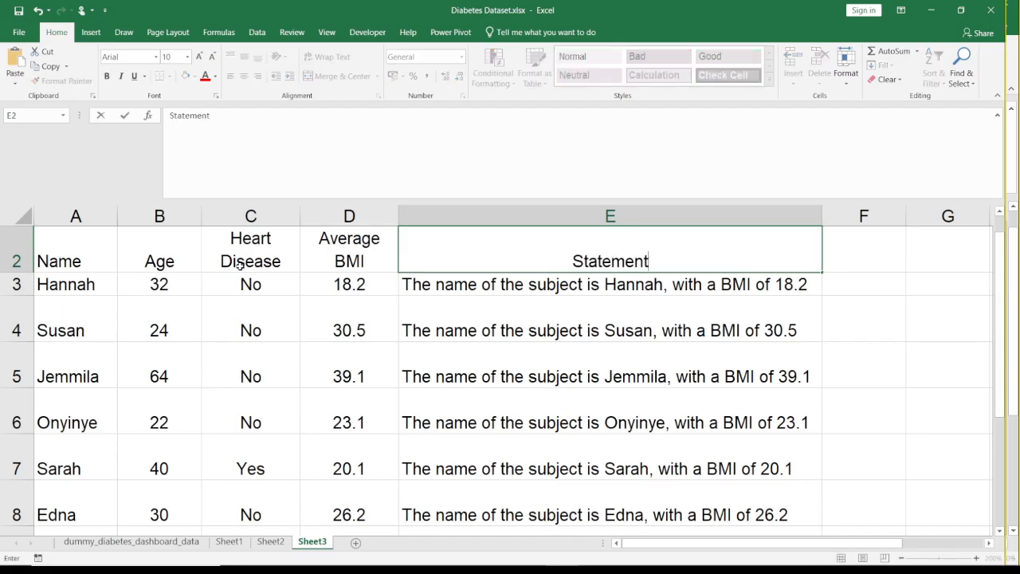
key("Return")
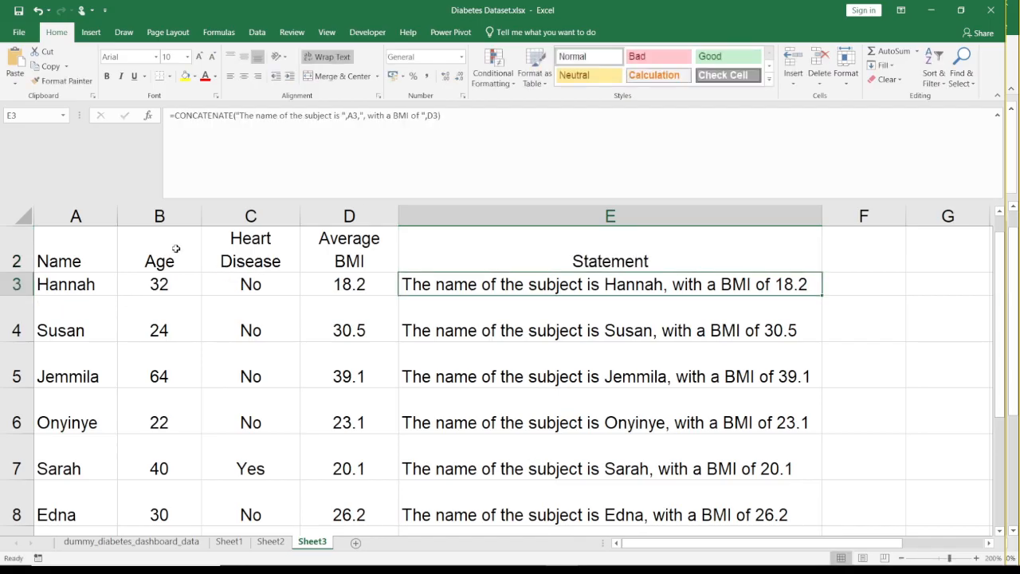
- Left-align column E and vertically middle-align all cells on Sheet3
left_click(488, 217)
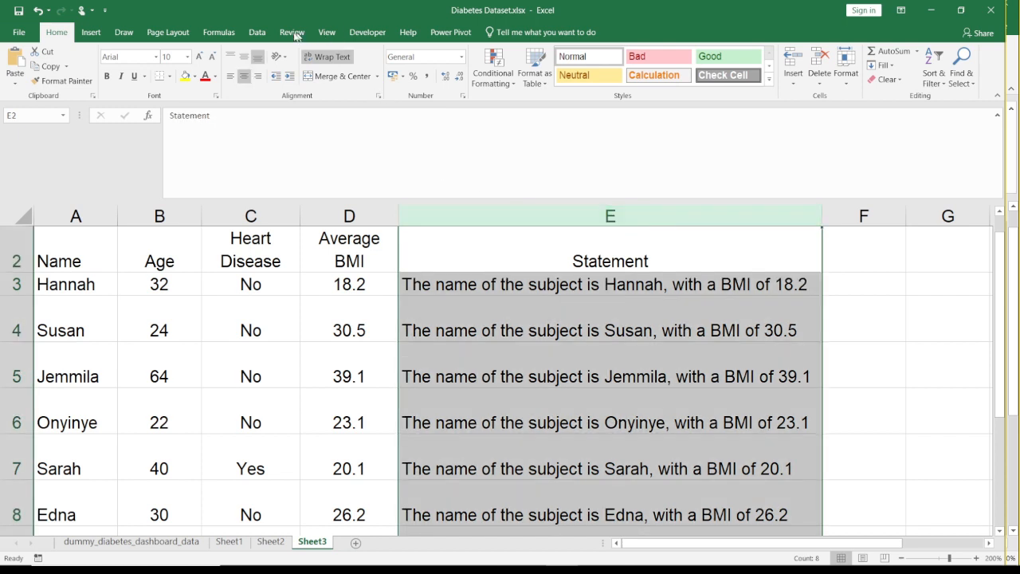
left_click(231, 76)
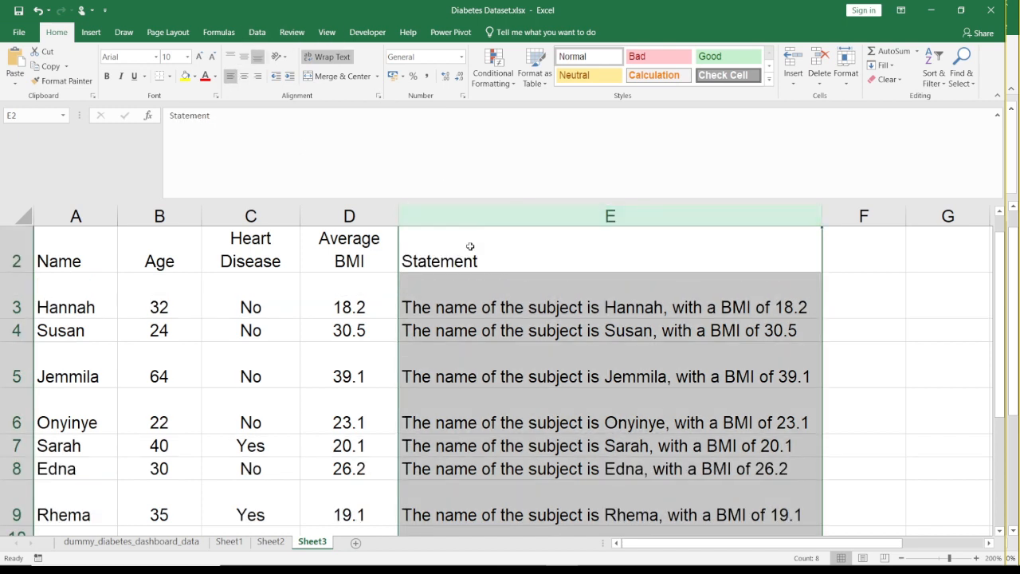
key("ctrl+a")
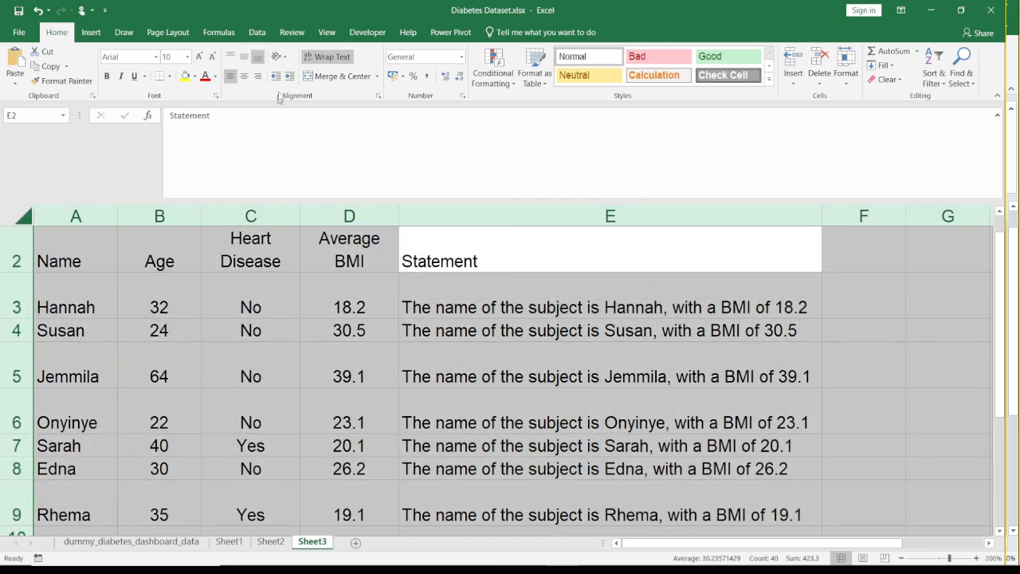
left_click(244, 59)
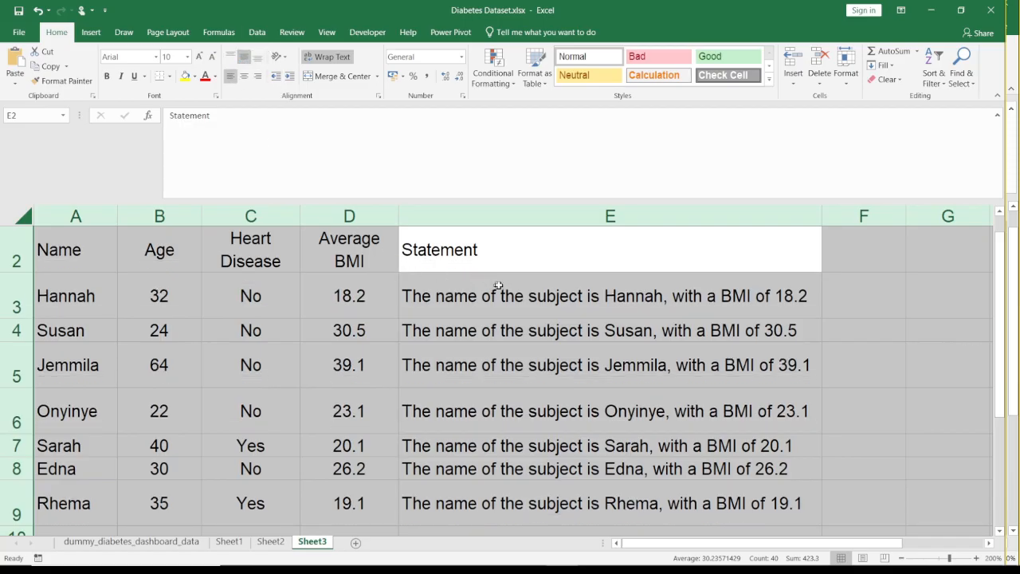
- Try center, bottom and top alignment on all Sheet3 cells, settling on left and vertically middle alignment
left_click(244, 75)
left_click(244, 57)
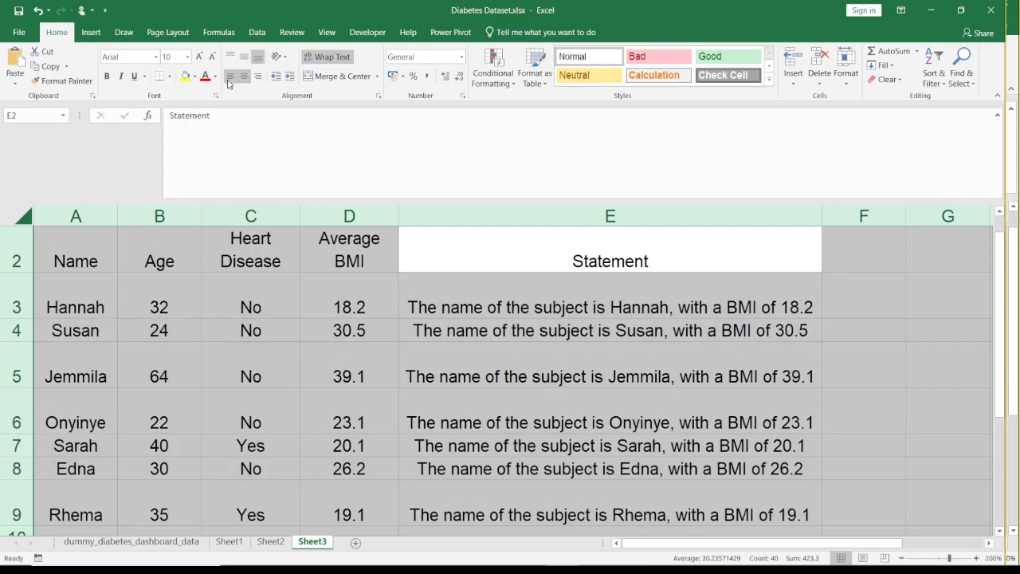
left_click(229, 76)
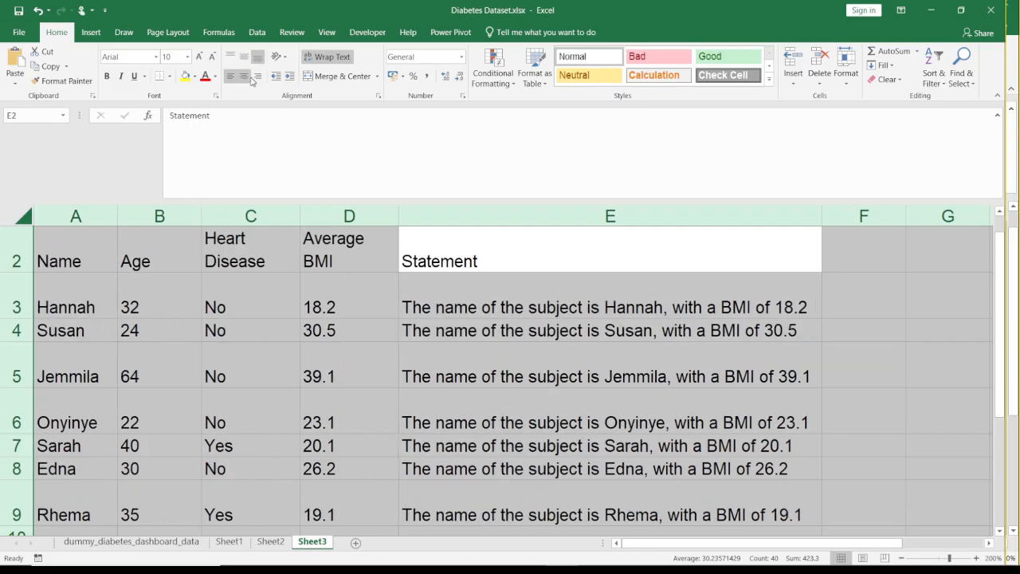
left_click(248, 59)
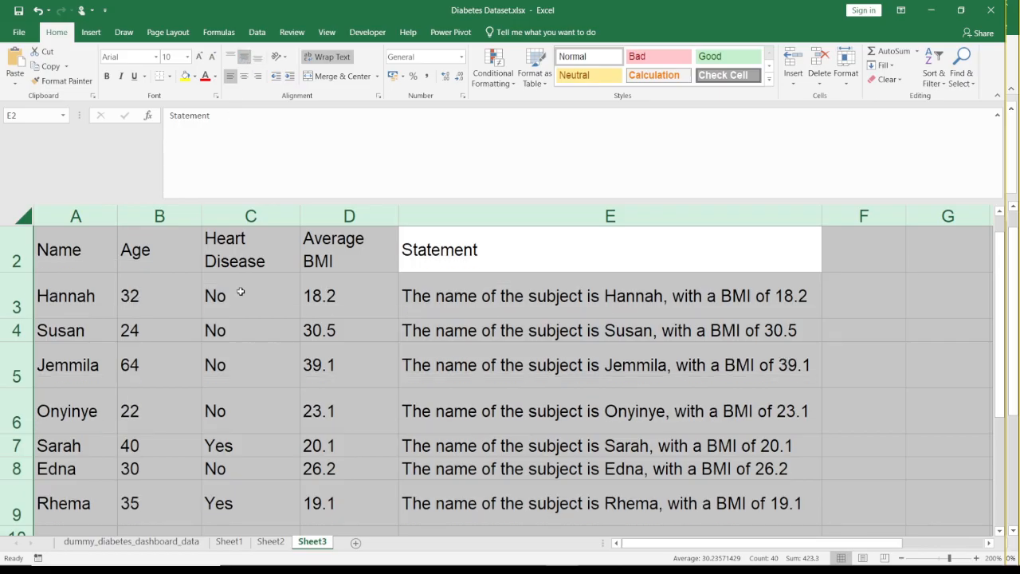
left_click(231, 57)
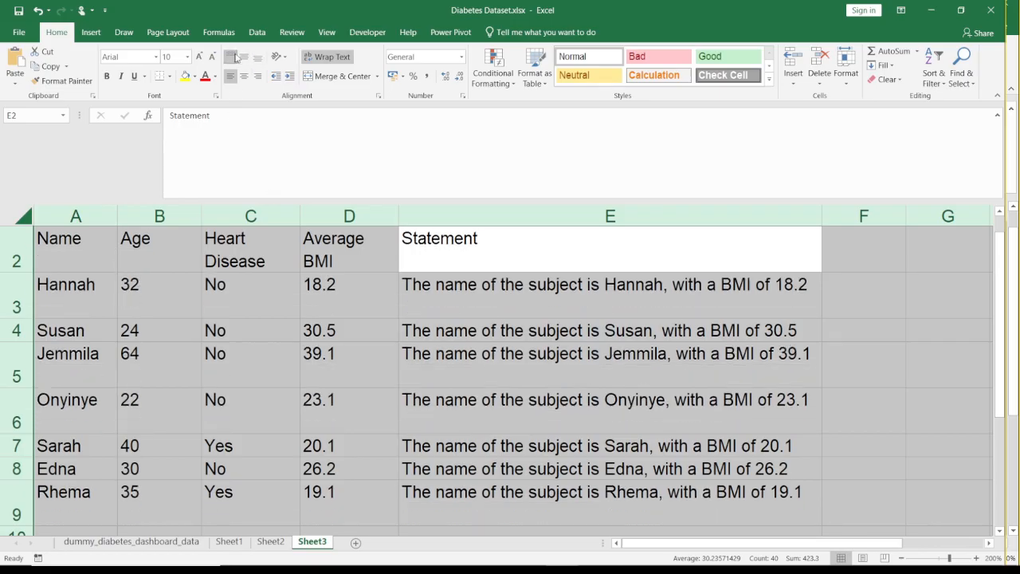
left_click(248, 58)
left_click(407, 312)
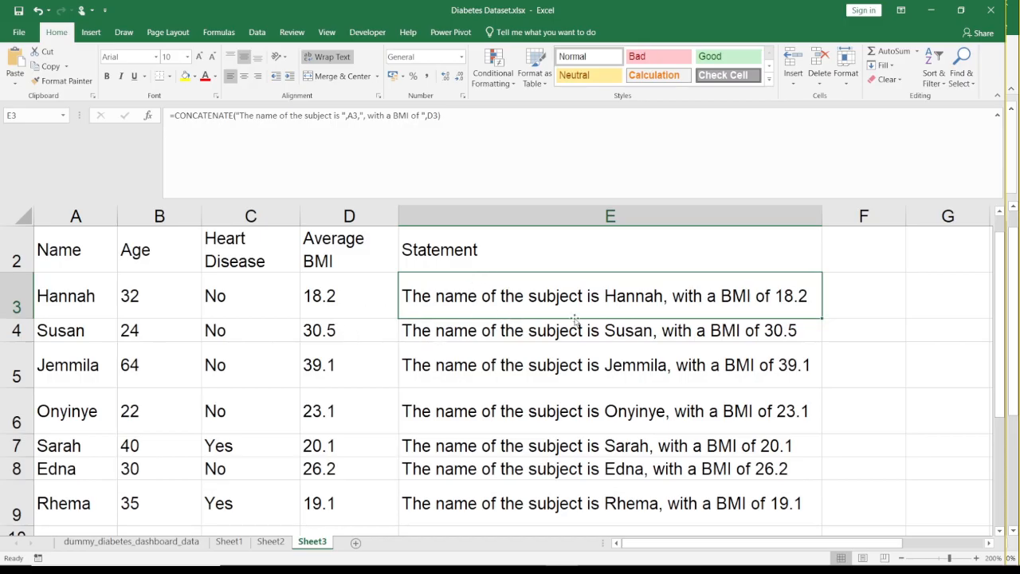
- Examine the CONCATENATE formulas in the Statement column from E3 down to E9, comparing their row references
key("Down")
key("Down")
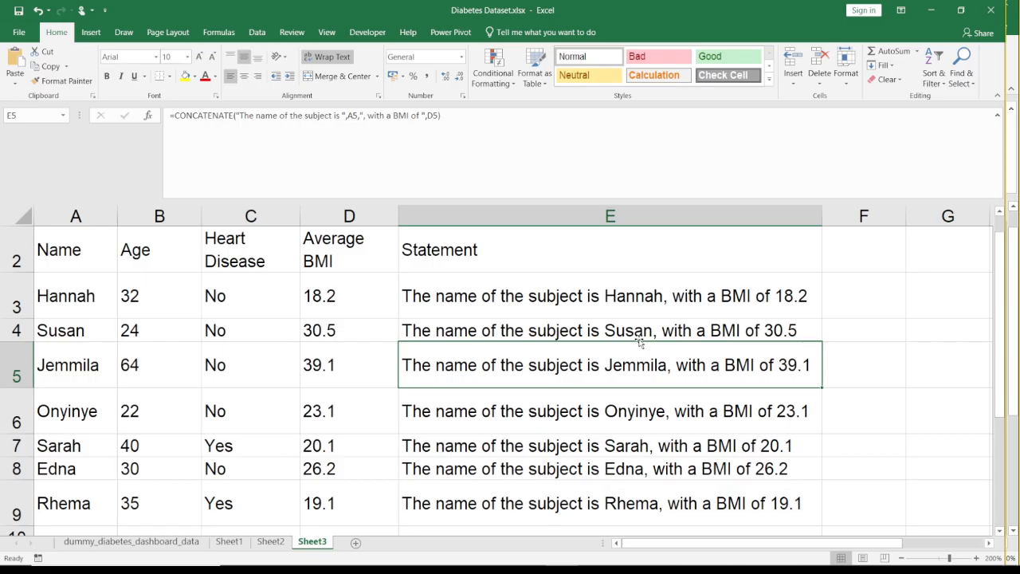
key("Up")
key("Up")
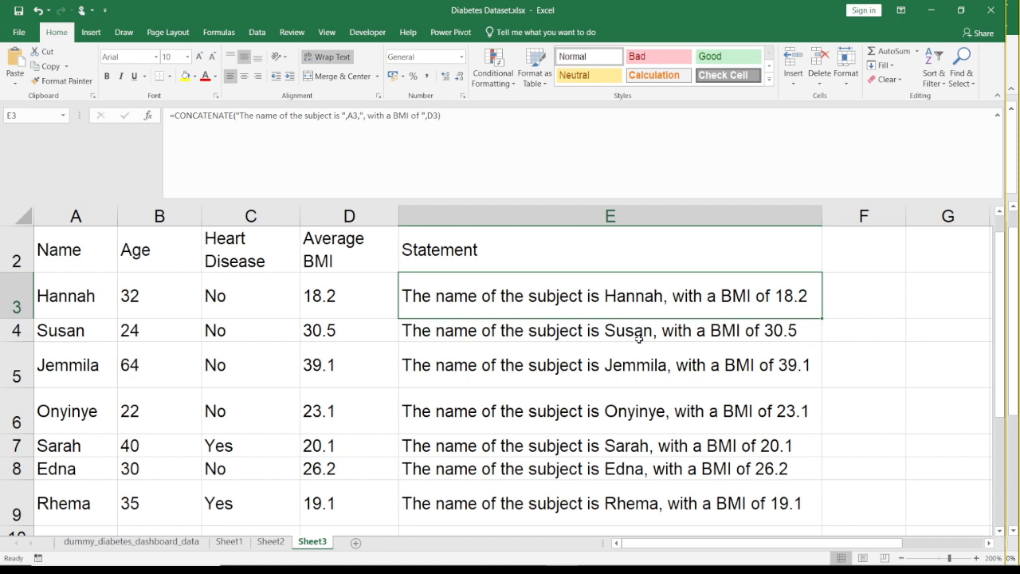
key("Down")
key("Down")
key("Down")
key("Down")
key("Down")
key("Down")
key("Down")
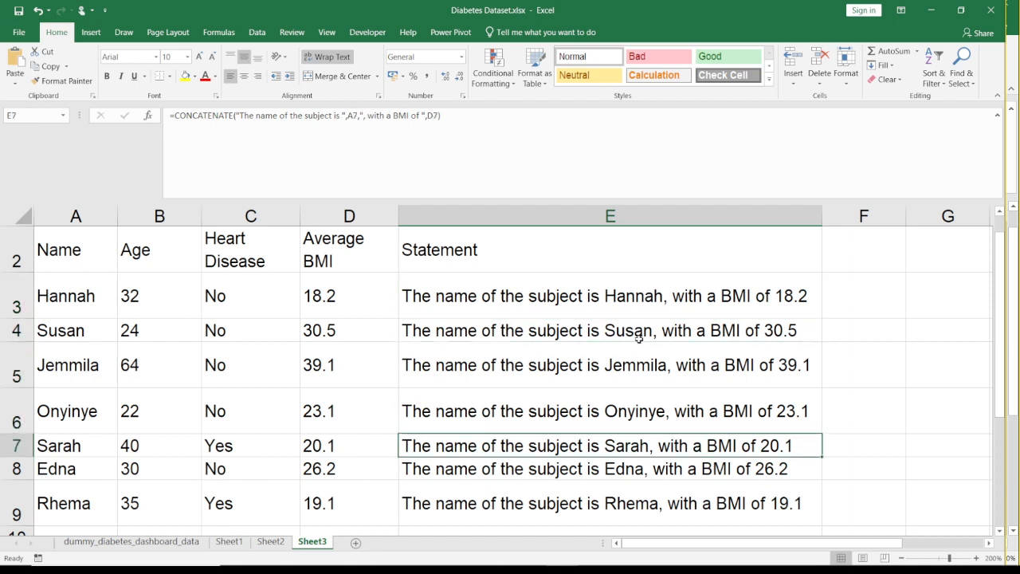
key("Up")
key("Up")
key("Up")
key("Up")
key("Up")
key("Up")
key("Up")
key("Up")
key("Up")
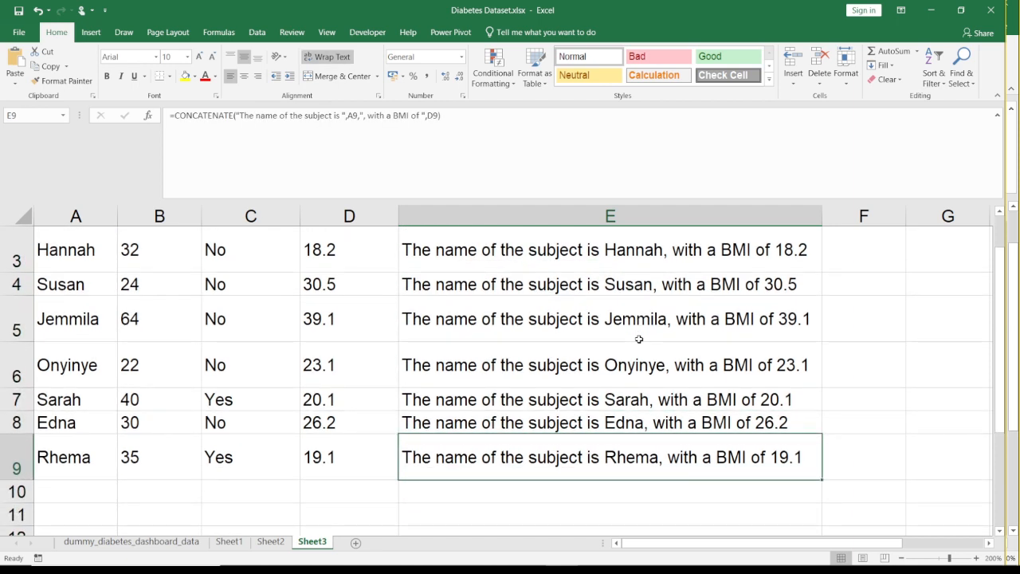
key("Down")
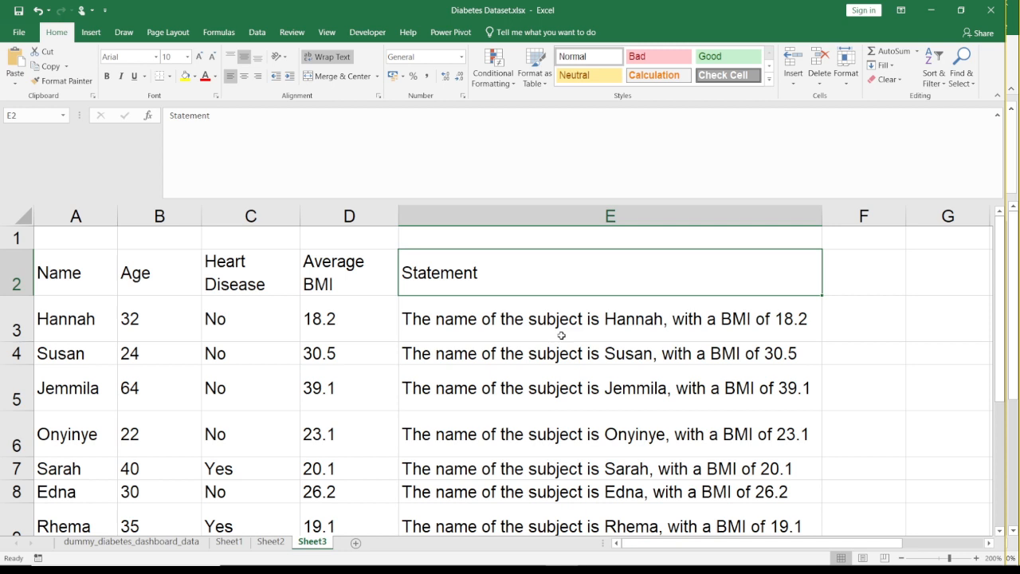
left_click(498, 315)
key("Down")
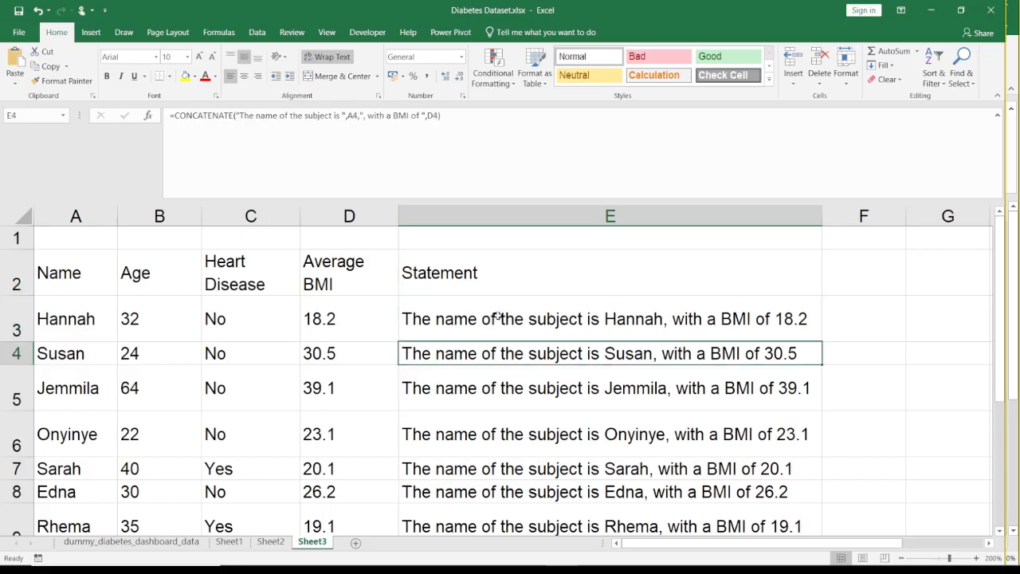
key("Down")
key("Down")
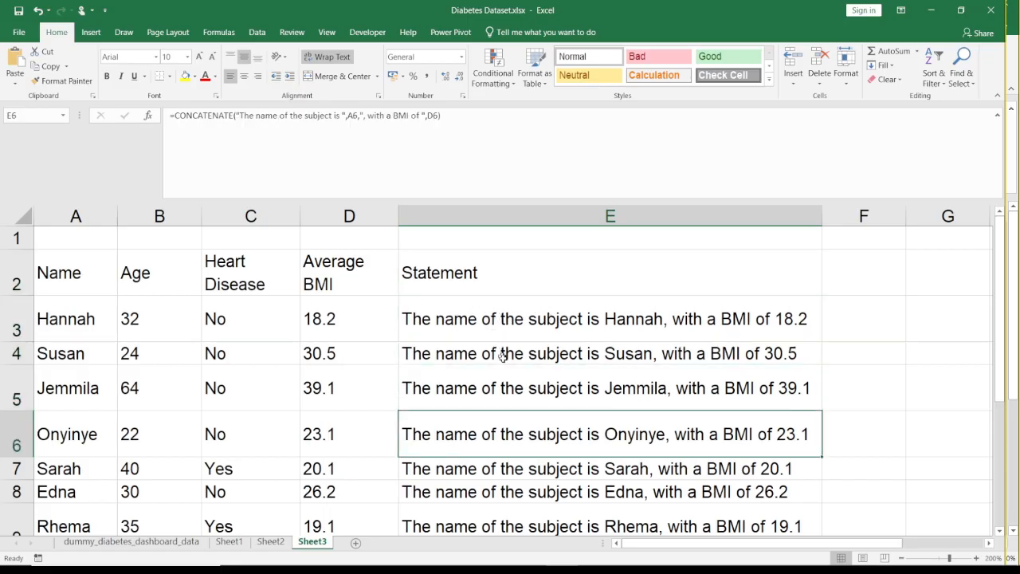
- Switch to the Google Meet call in Chrome and dismiss the raised-hand notification
mouse_move(487, 569)
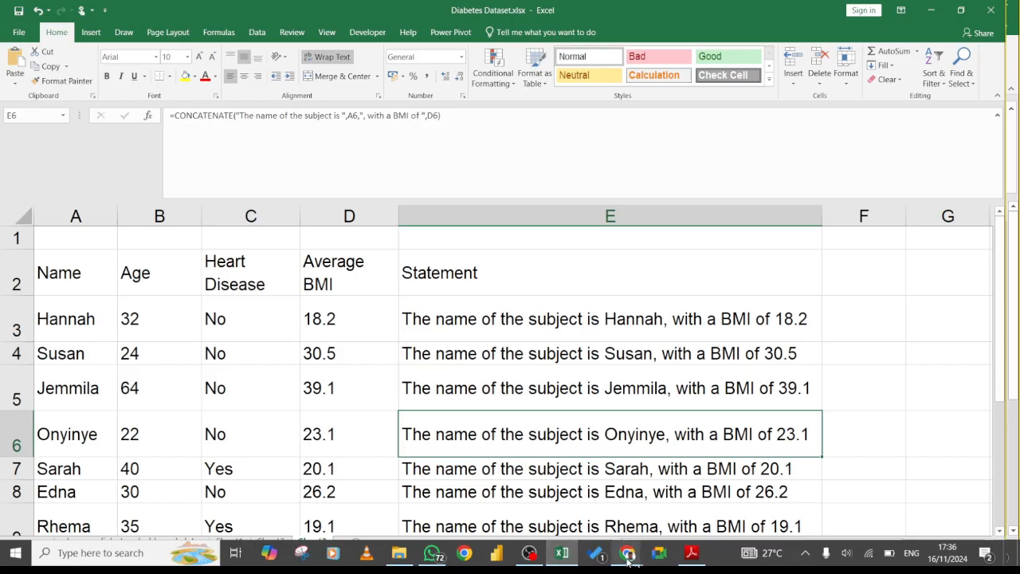
mouse_move(628, 553)
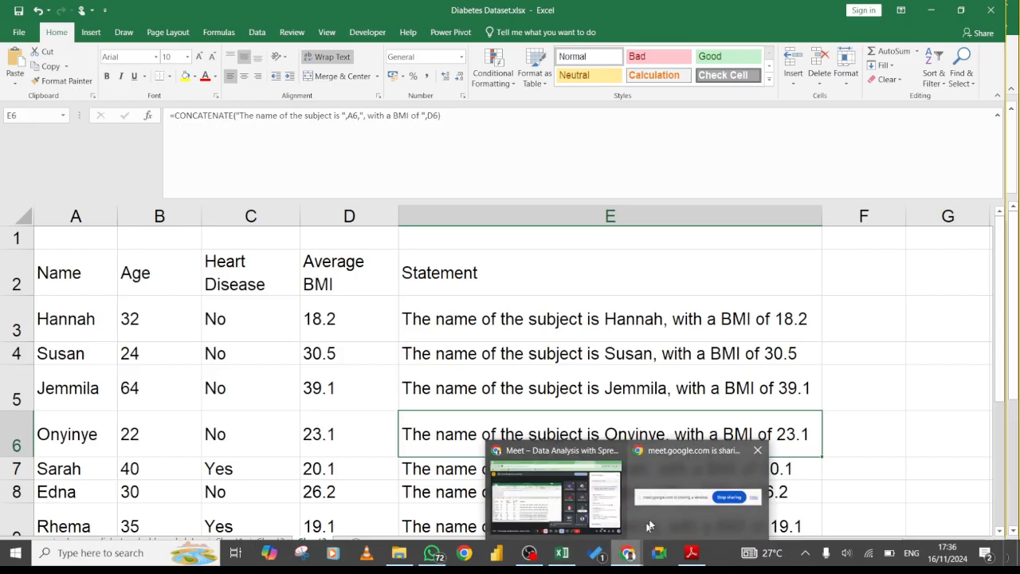
left_click(570, 511)
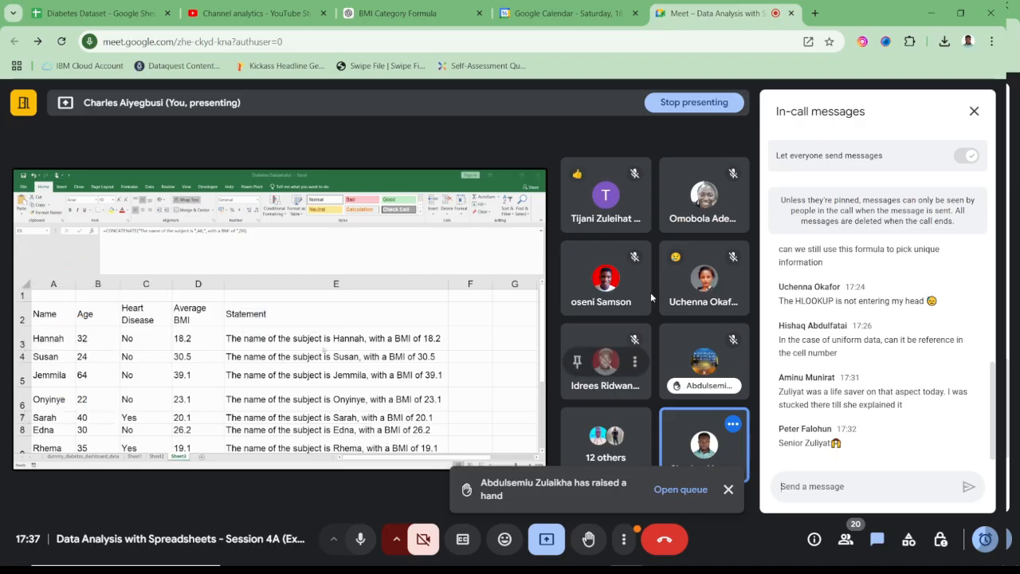
left_click(728, 490)
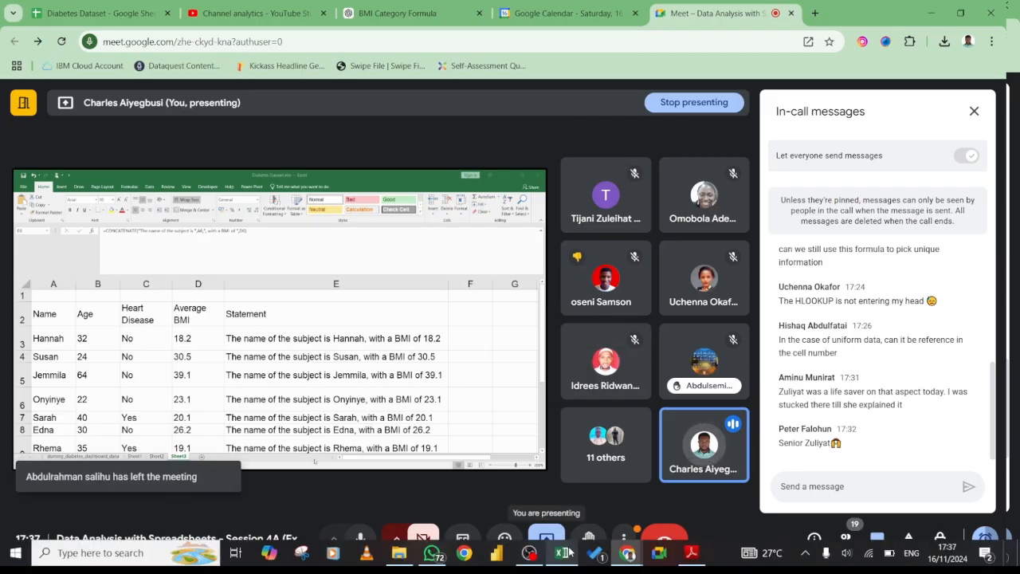
- Switch back to Excel and clear the concatenated sentences from E3:E9, keeping the Statement header
left_click(566, 552)
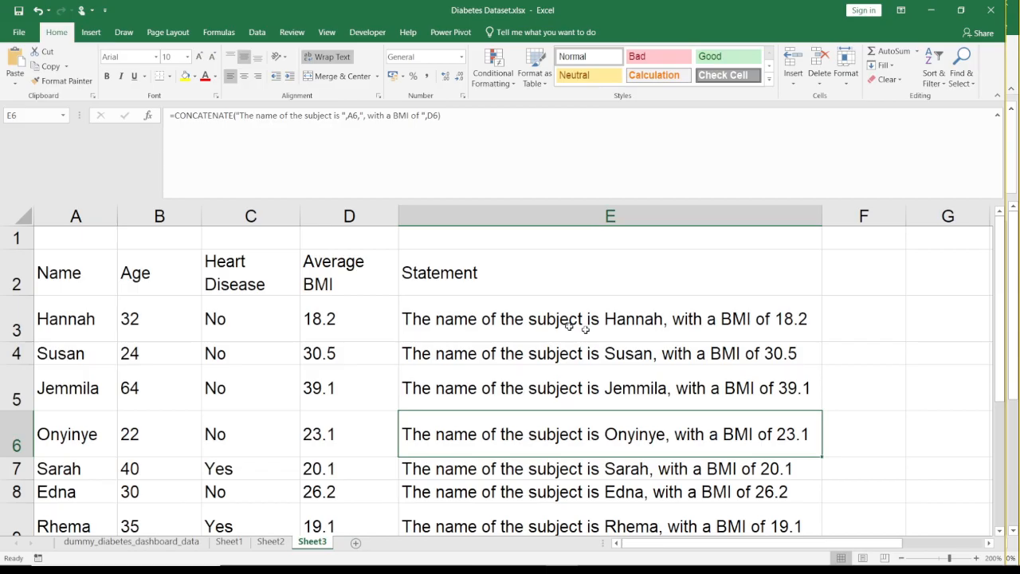
key("ctrl+z")
key("ctrl+z")
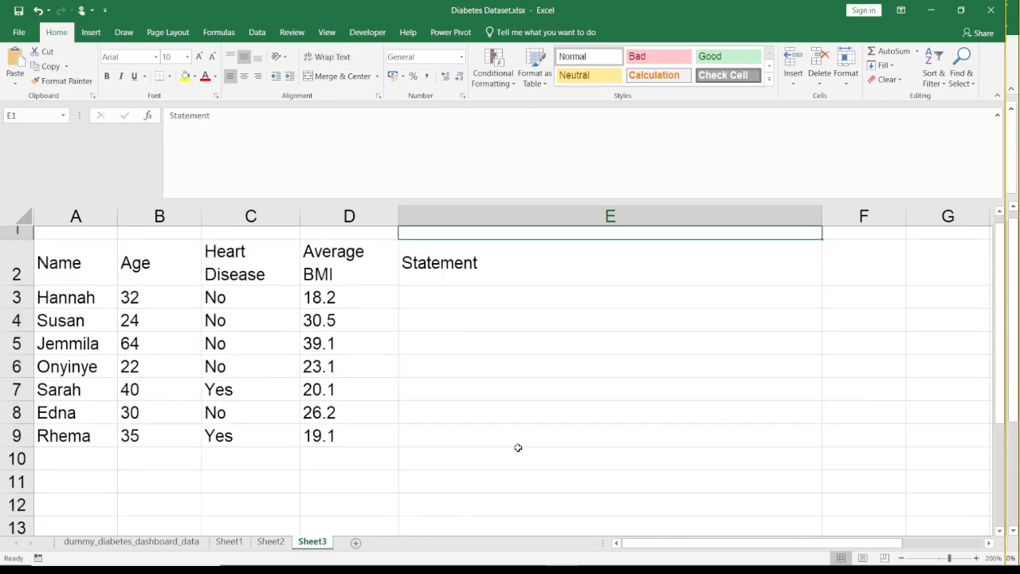
key("ctrl+z")
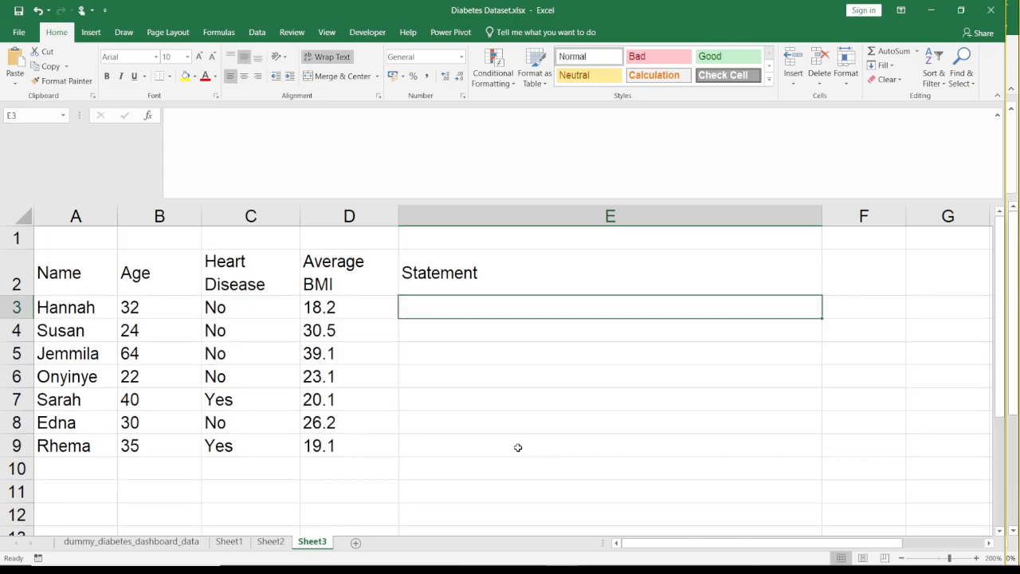
- Start a formula in E3 with =con and compare the descriptions of the suggested CONCAT and CONCATENATE functions
type("=")
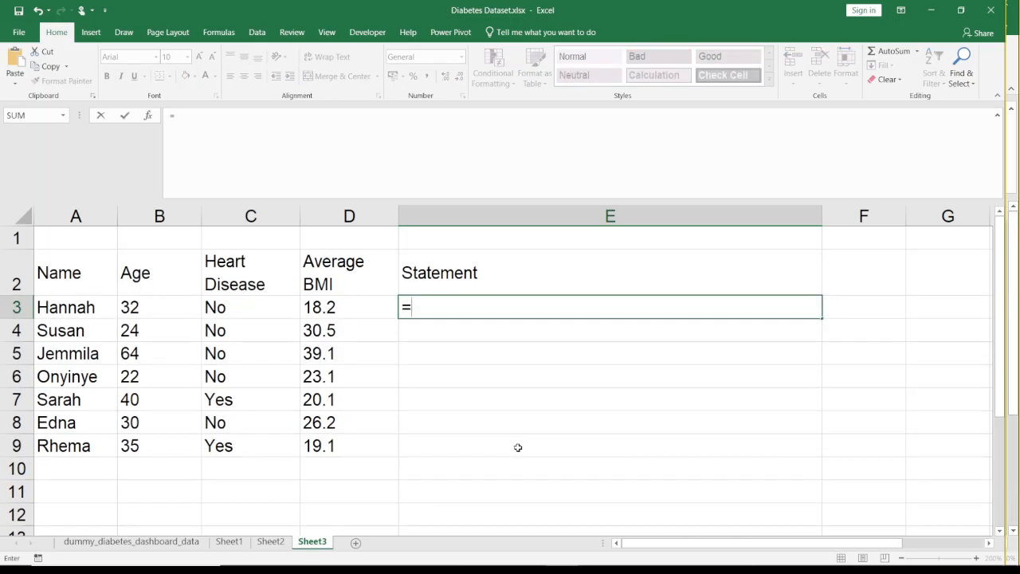
type("con")
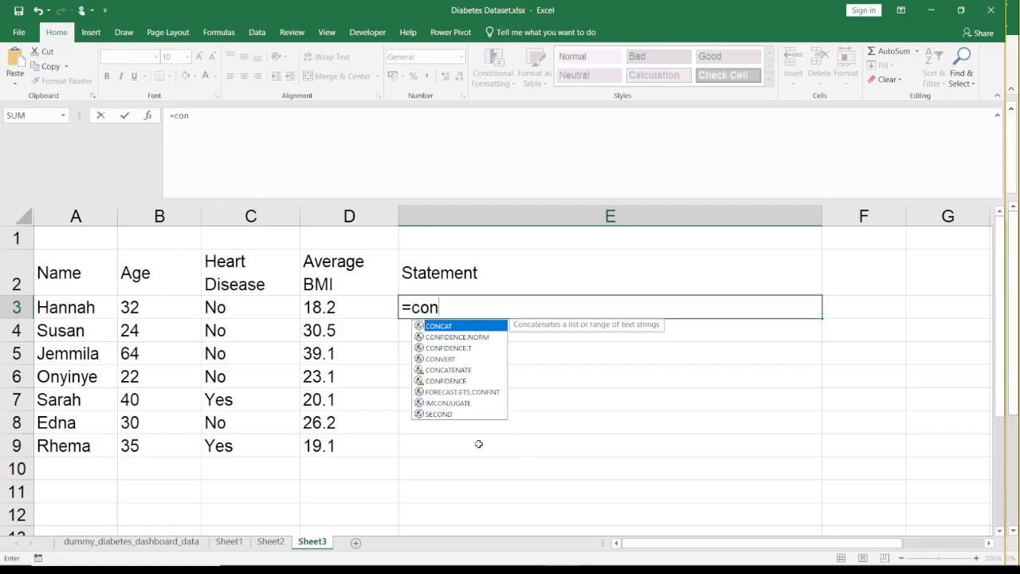
left_click(444, 370)
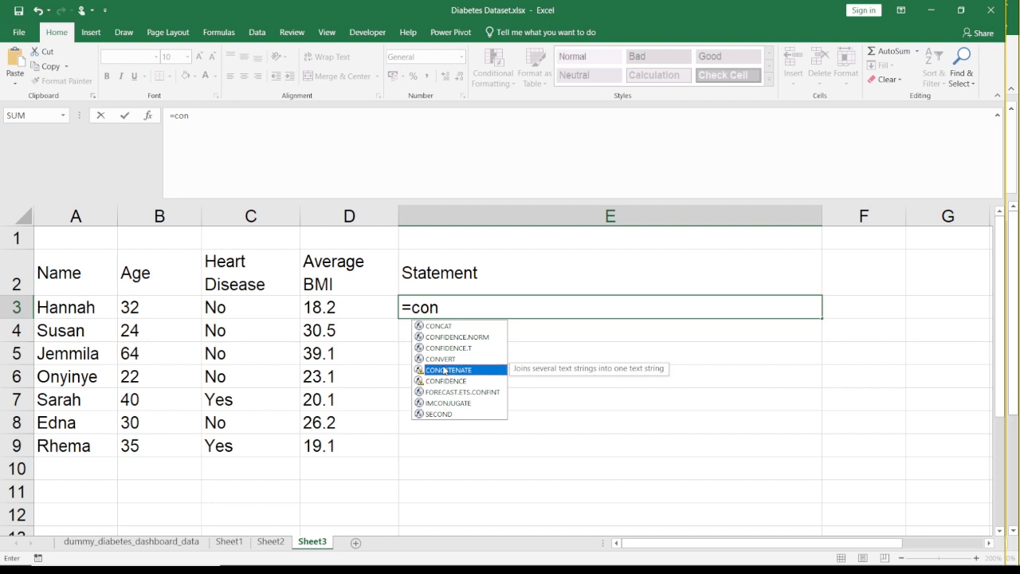
left_click(438, 327)
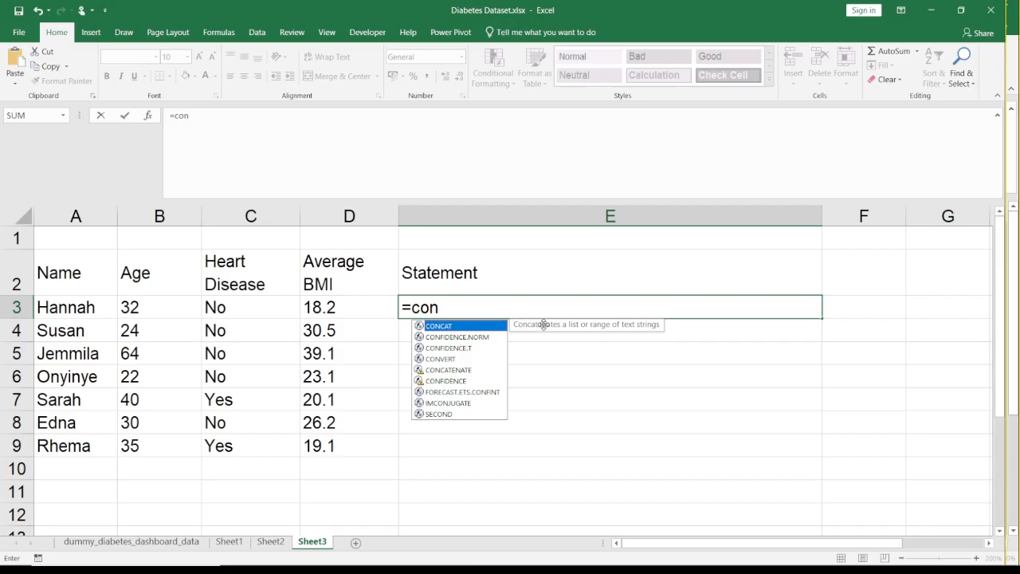
left_click(442, 371)
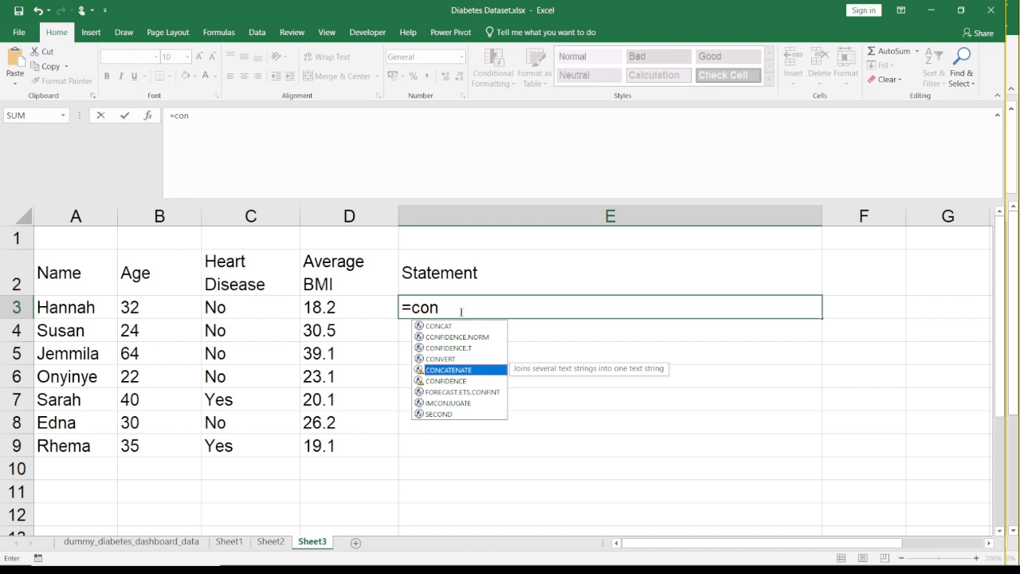
key("Escape")
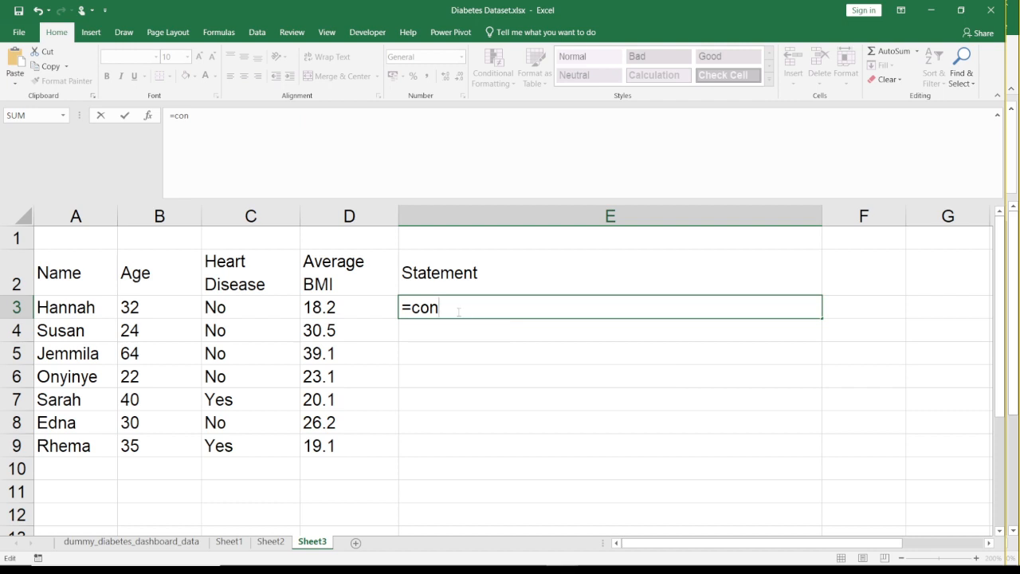
- Narrow the function name in E3 to conc and insert the CONCATENATE function
key("BackSpace")
key("BackSpace")
key("BackSpace")
type("conc")
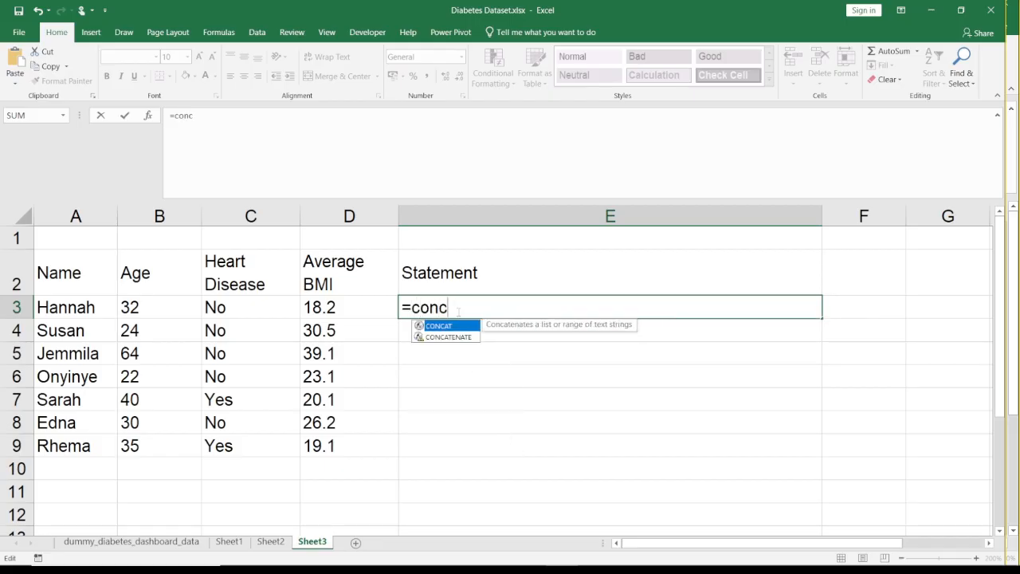
double_click(432, 337)
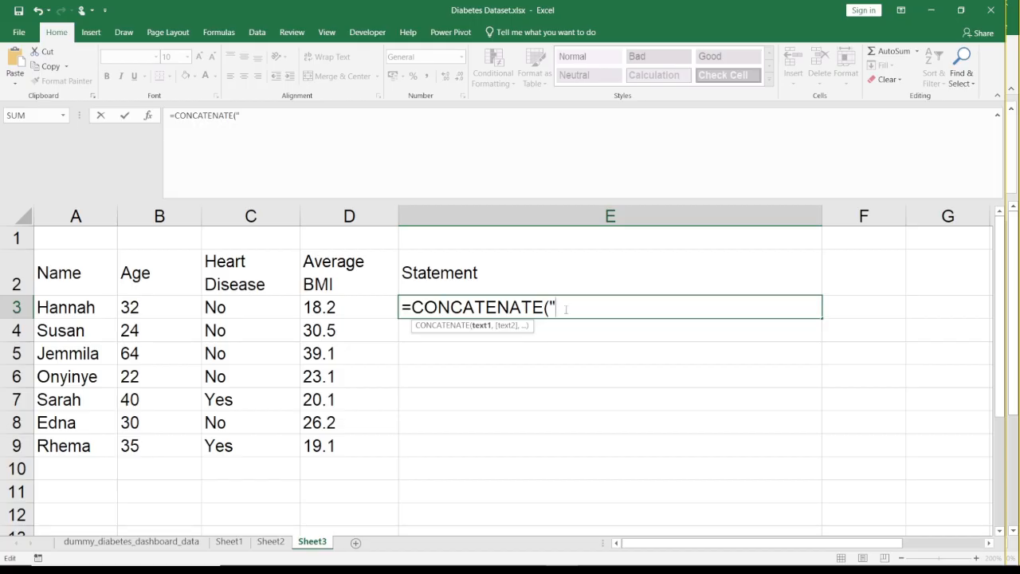
- Add the text "The name of the Subject is " and cell A3 as the first two CONCATENATE arguments
type("The nam")
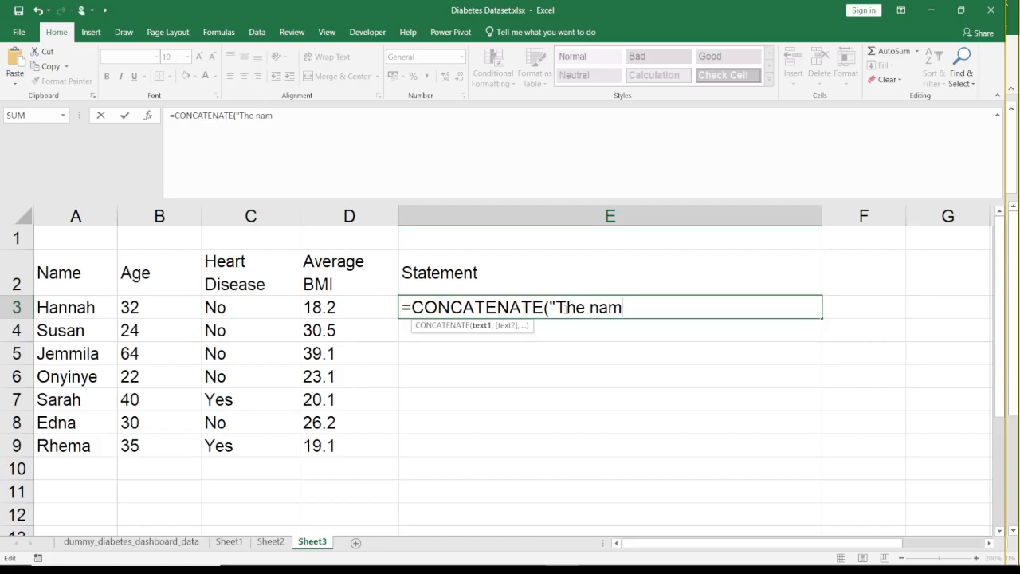
type("e of the ")
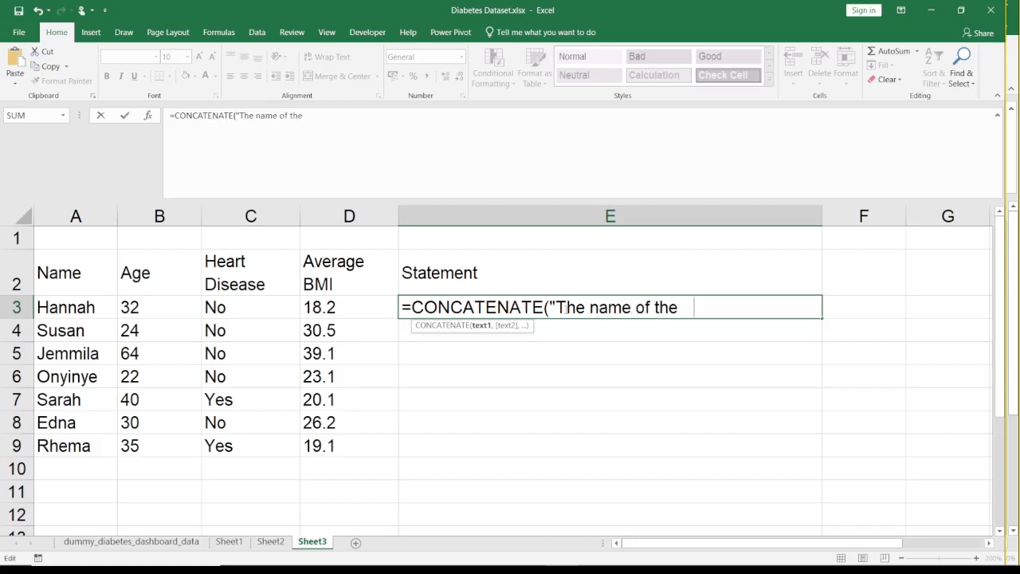
type("Subject is ")
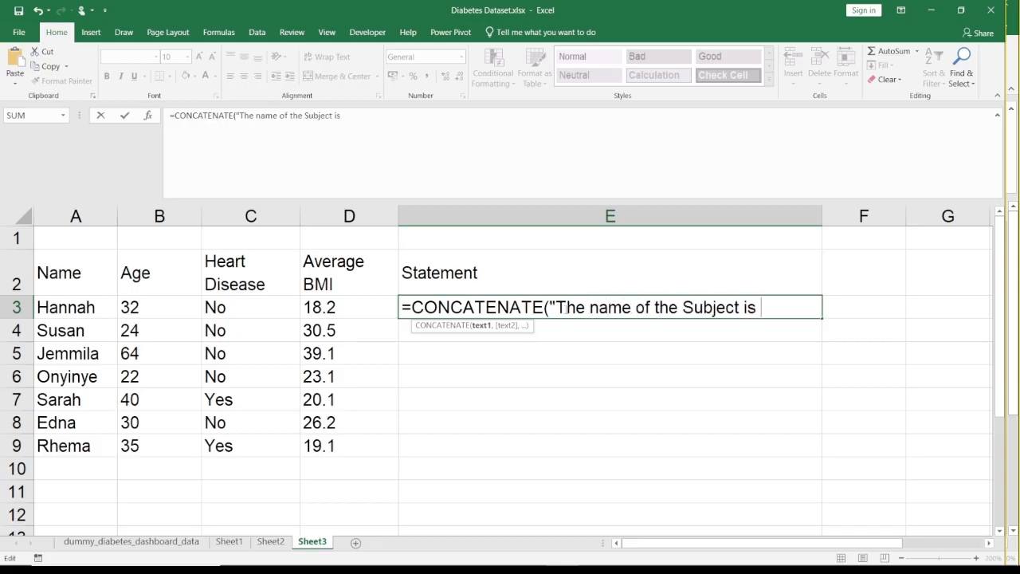
type("\",")
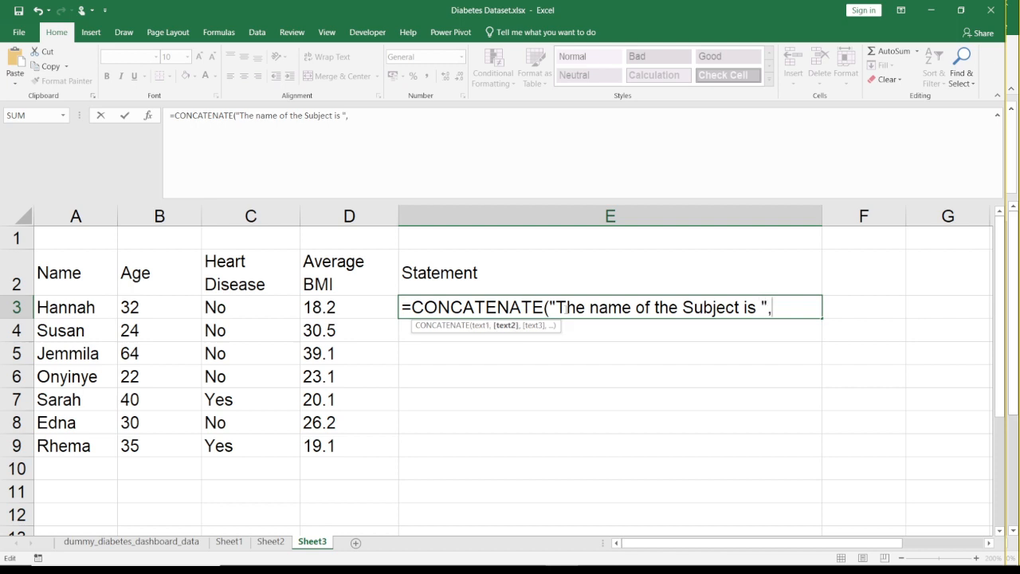
left_click(93, 310)
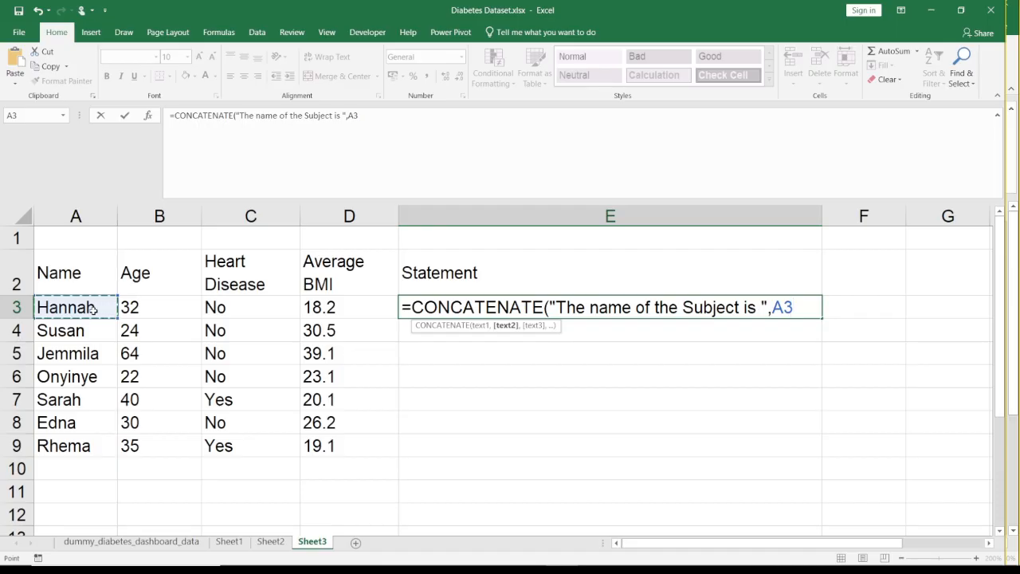
type(",")
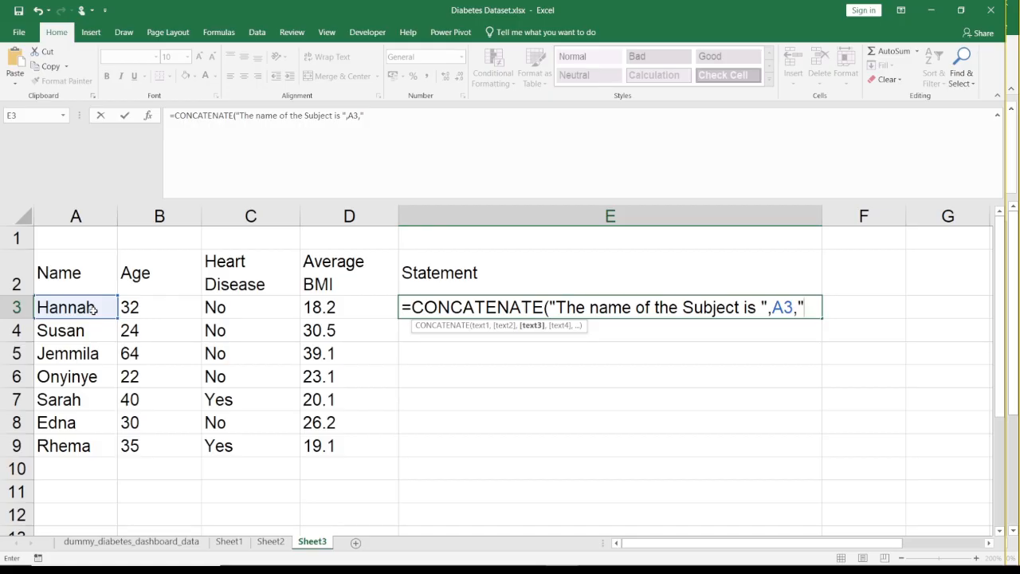
- Add the text ", she is " as the third CONCATENATE argument, followed by a separator for another argument
type(",")
type(" S")
type(" she is ,")
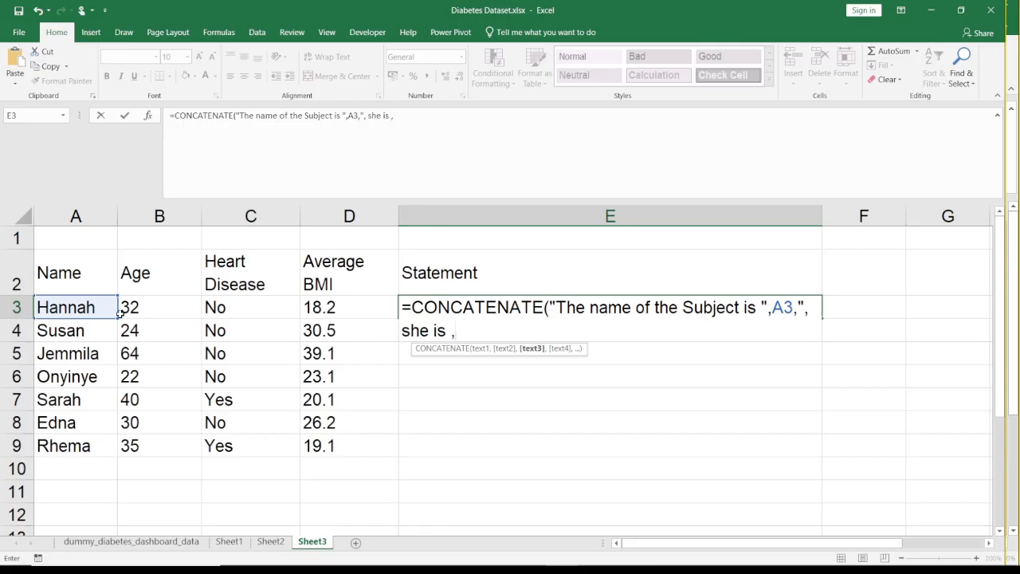
key("BackSpace")
type("\"")
key("BackSpace")
type("\",")
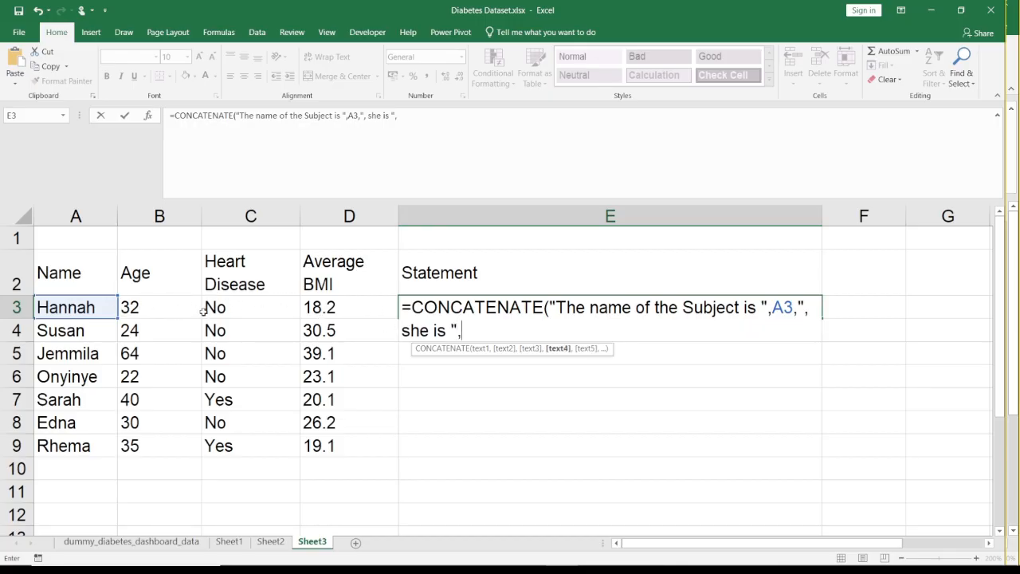
- Add cell B3 and the text " years old" as the fourth and fifth CONCATENATE arguments
left_click(161, 308)
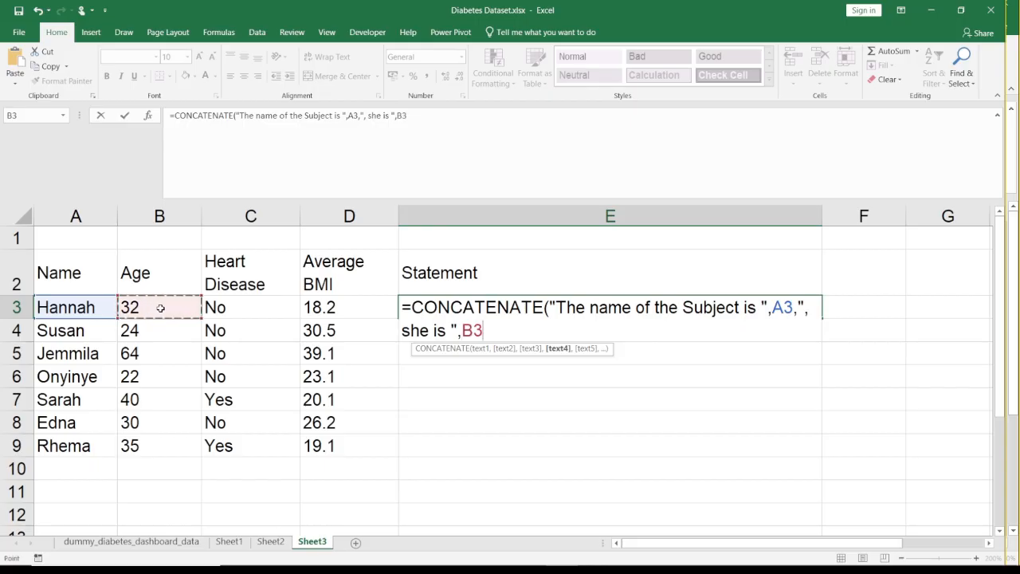
type(",")
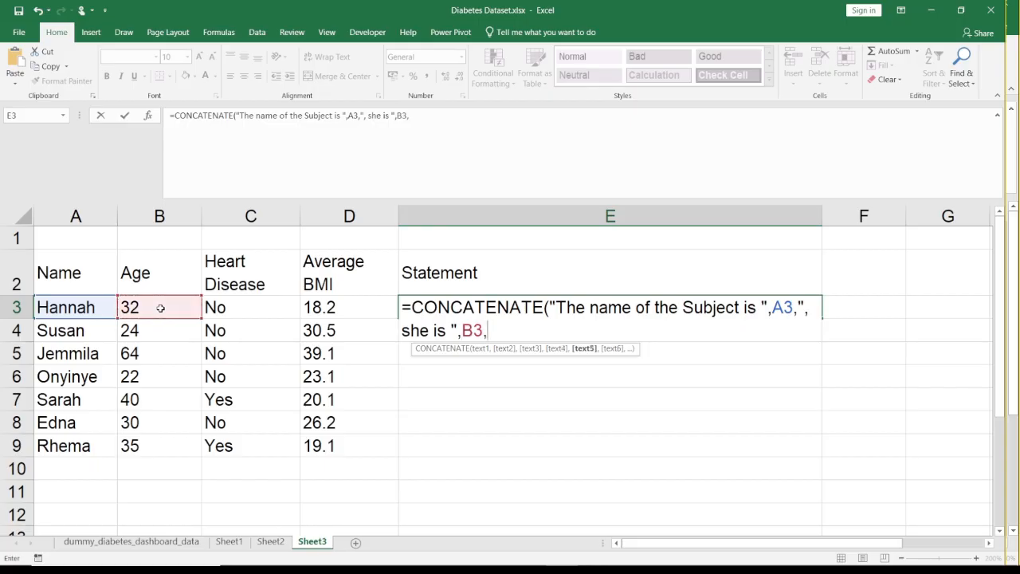
type("\" years old\"")
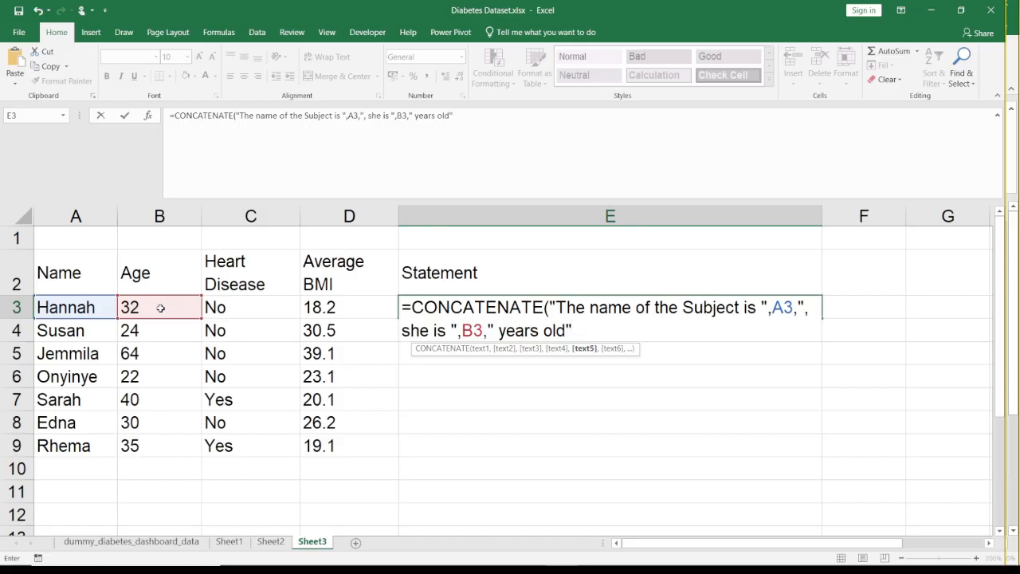
type(",")
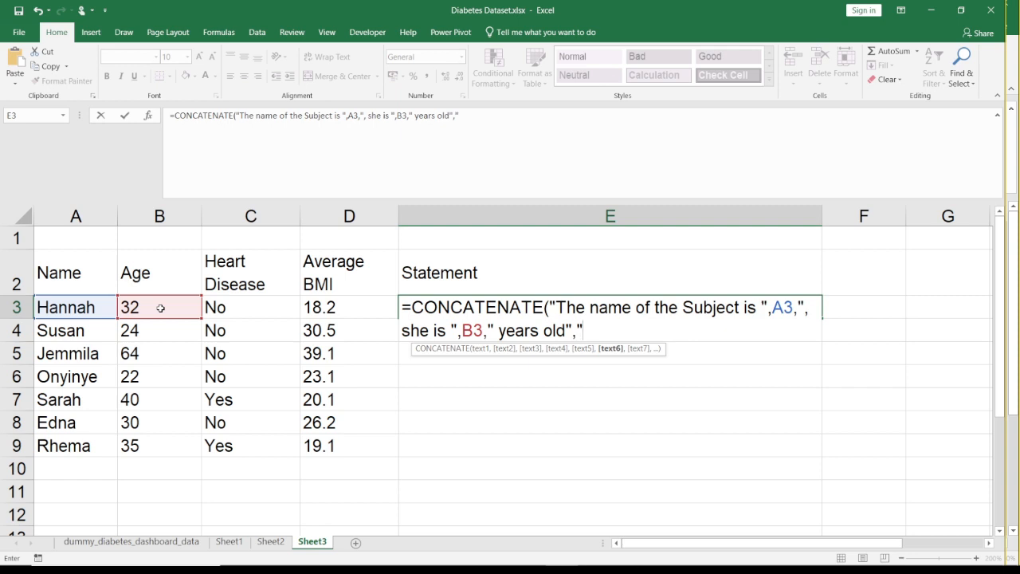
key("BackSpace")
key("Left")
key("Left")
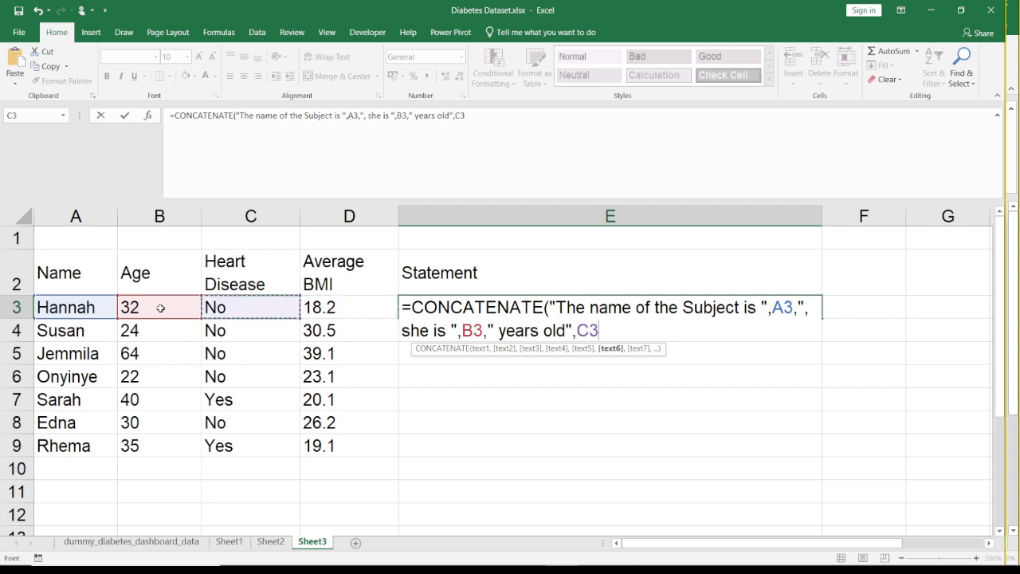
key("BackSpace")
key("BackSpace")
key("BackSpace")
key("BackSpace")
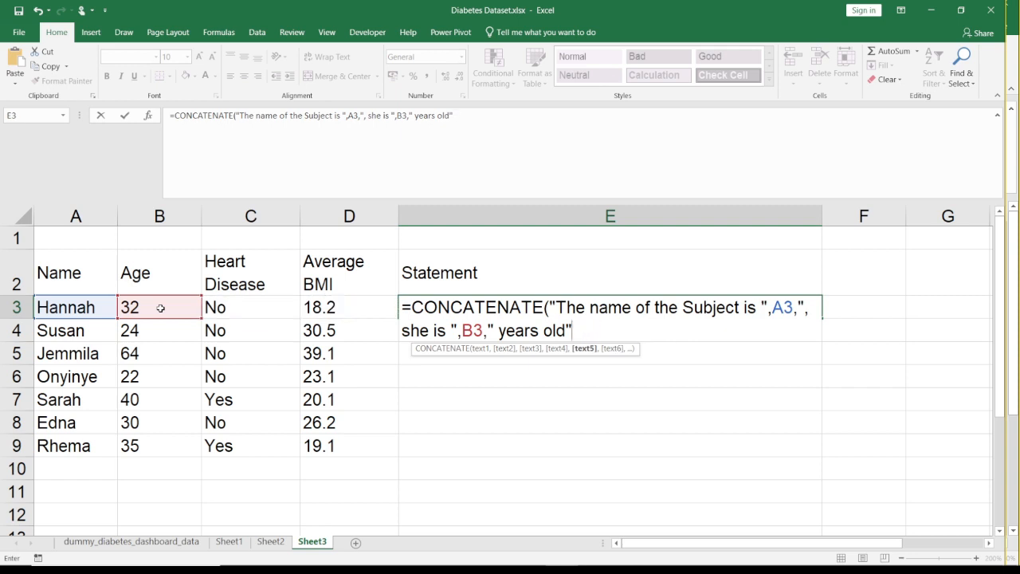
- Enter the E3 formula, reopen it, and add a full stop to " years old" plus a separator for another argument
key("Return")
key("Right")
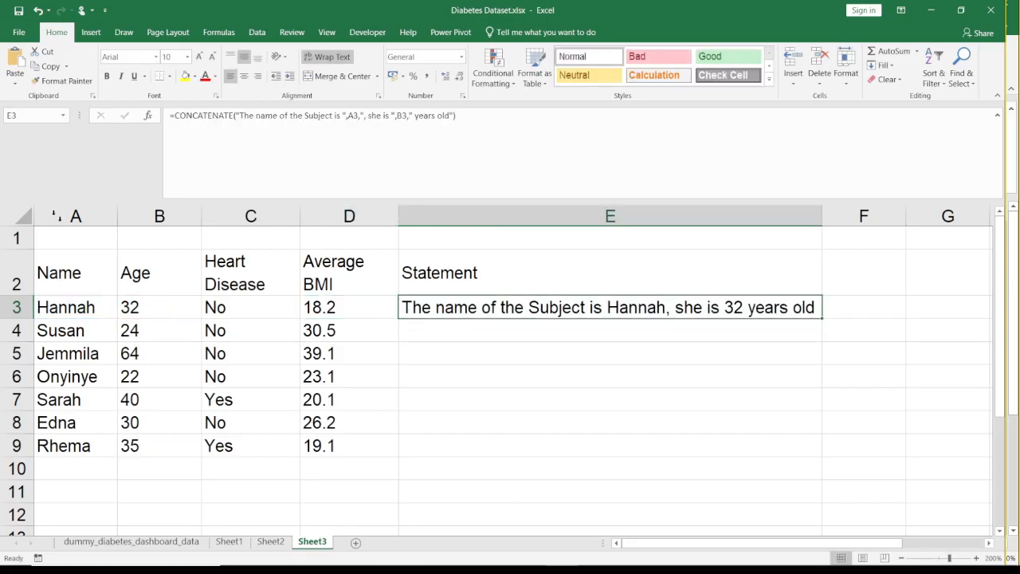
left_click(472, 119)
key("BackSpace")
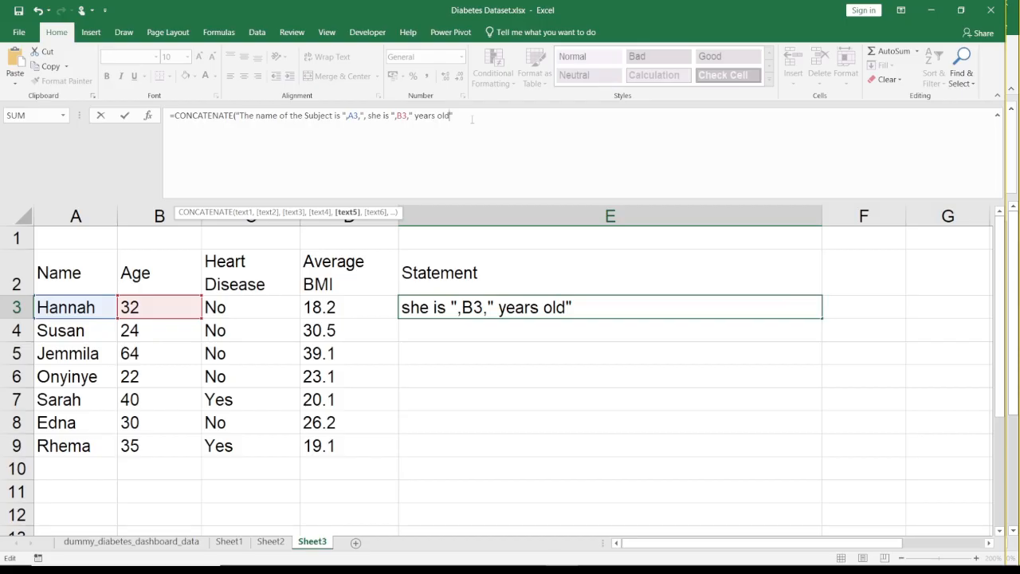
type(".\",")
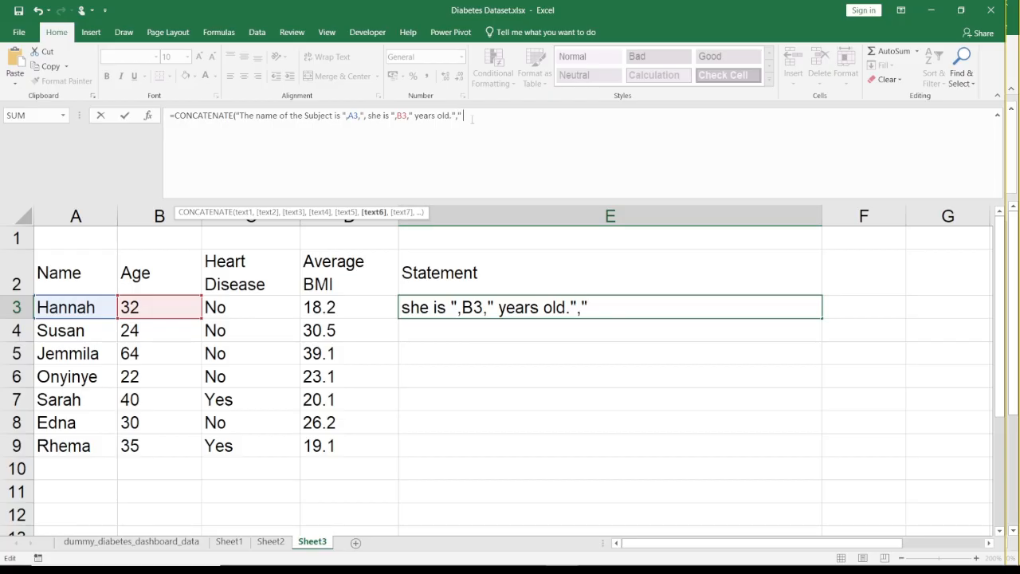
- Add the text " Her BMI is " and cell D3 as the final CONCATENATE arguments and complete the E3 formula
type("\" Her BMI")
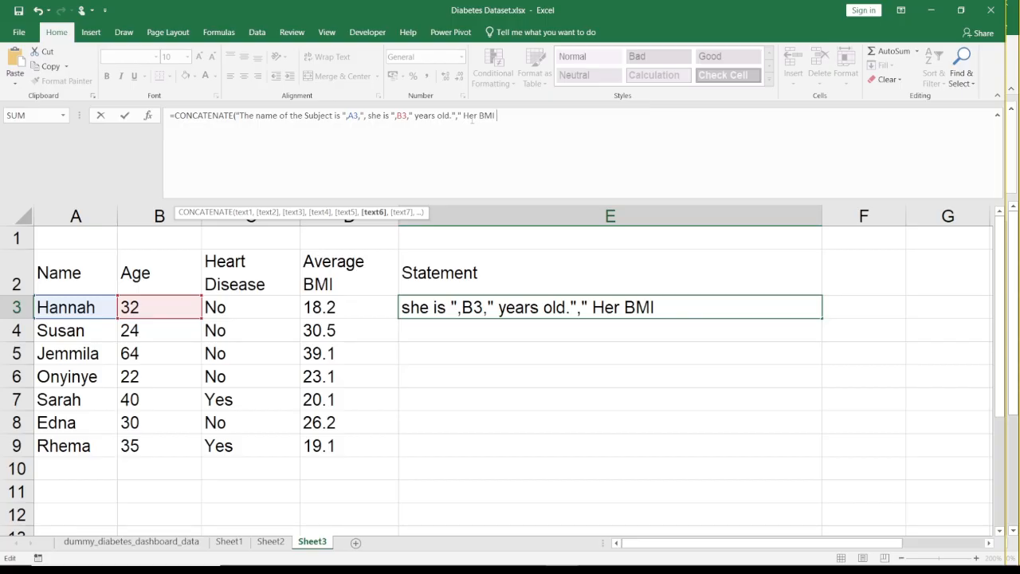
type(" is")
type("\",")
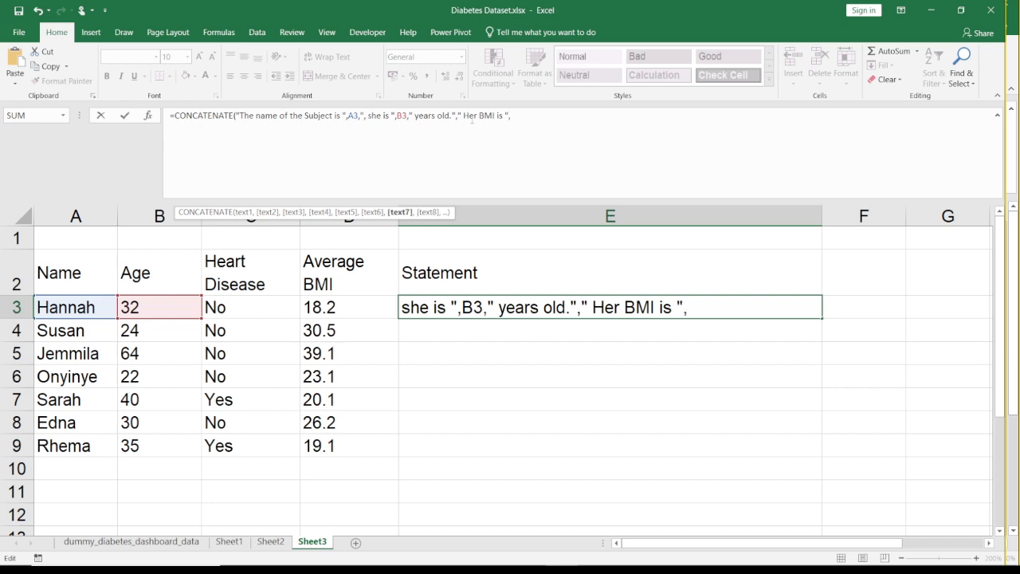
left_click(346, 307)
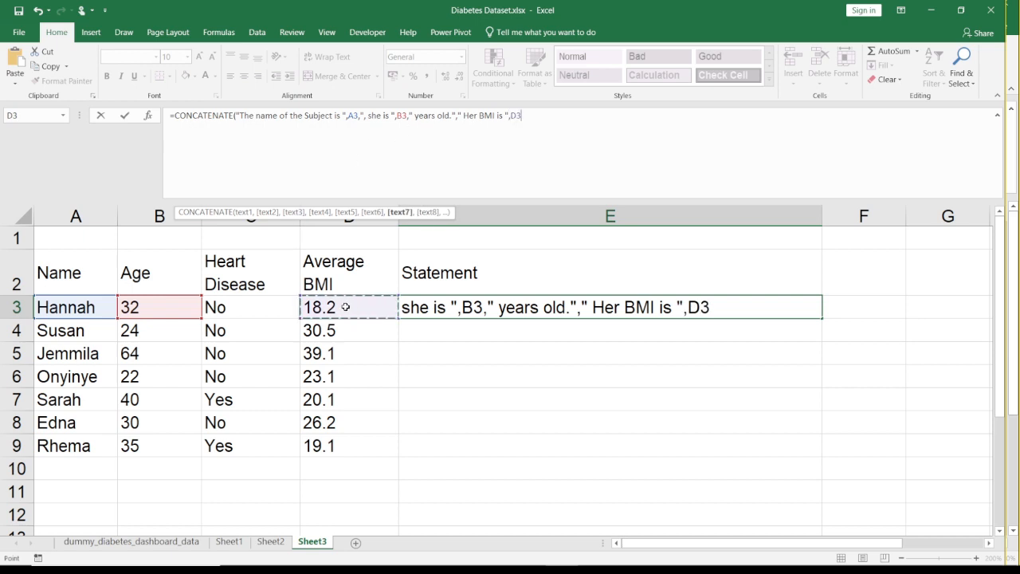
type(")")
key("Return")
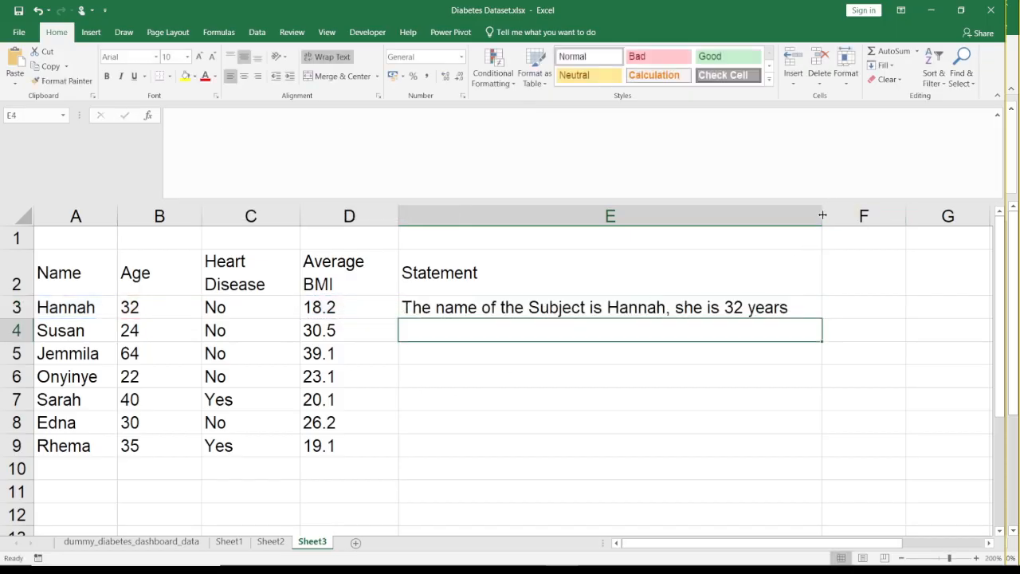
- Widen column E to fit the whole sentence and copy the E3 formula down to E9
left_click_drag(823, 216, 962, 216)
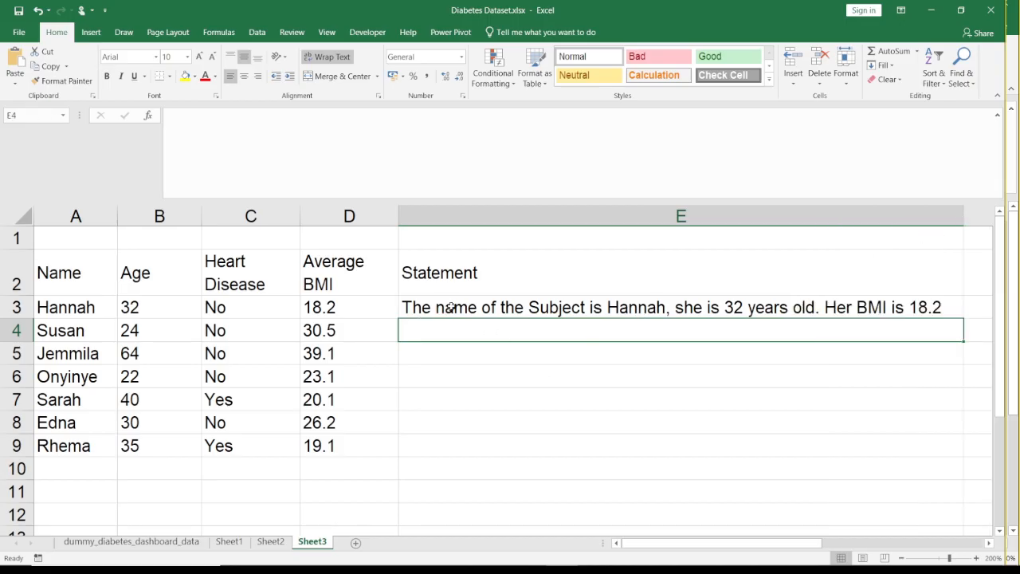
left_click(425, 315)
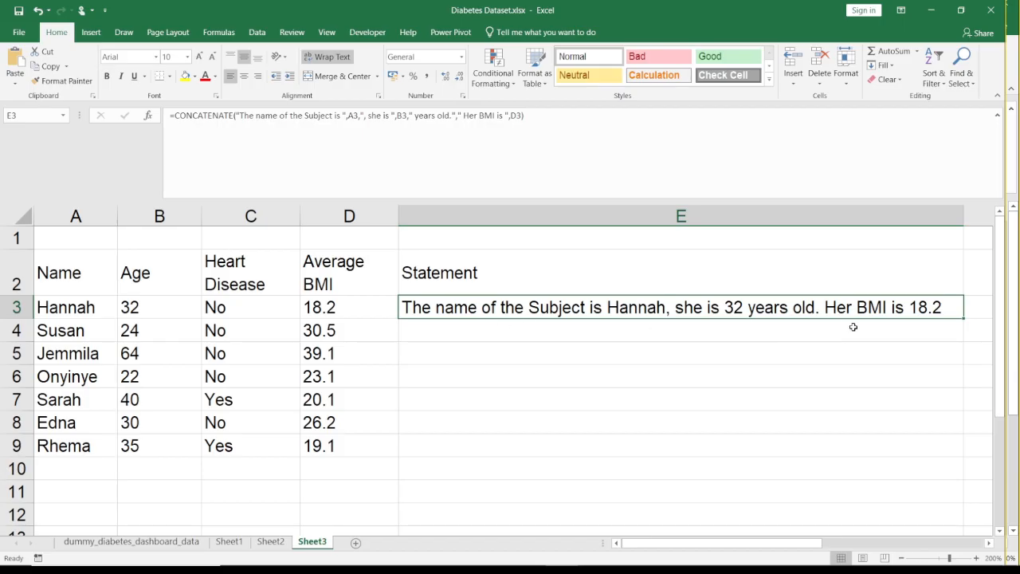
double_click(965, 317)
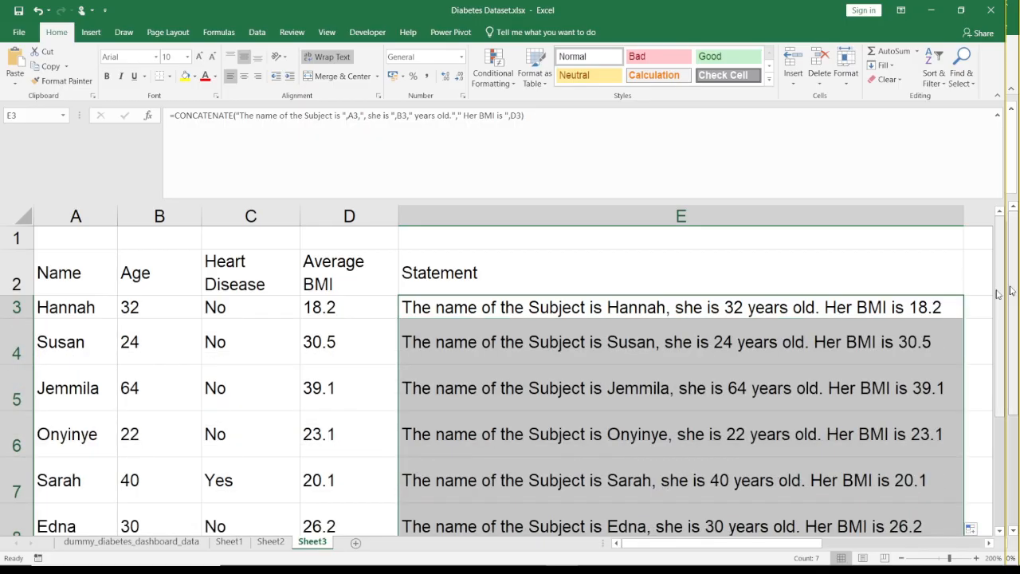
left_click_drag(1002, 294, 1002, 303)
left_click(773, 333)
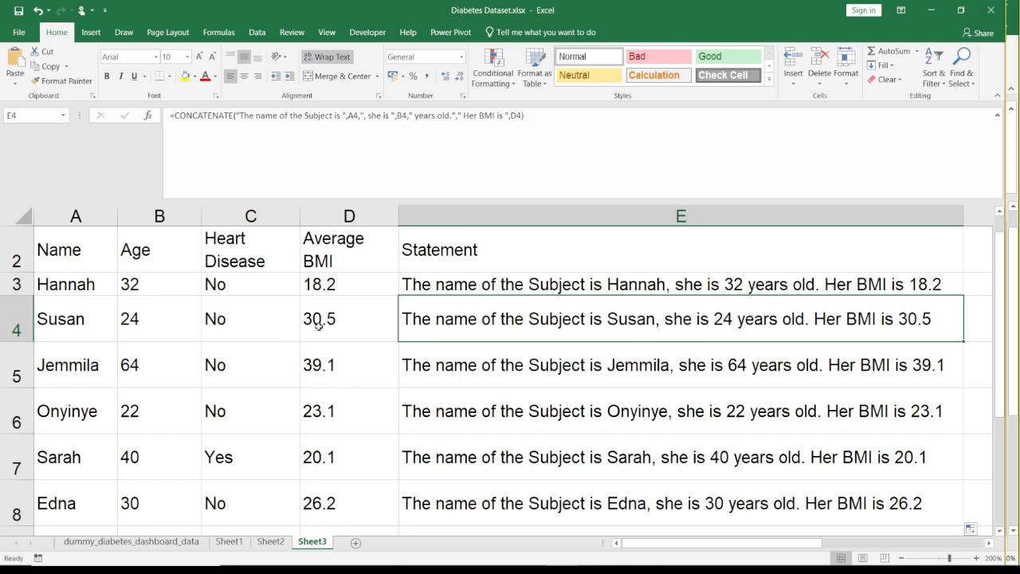
left_click(467, 366)
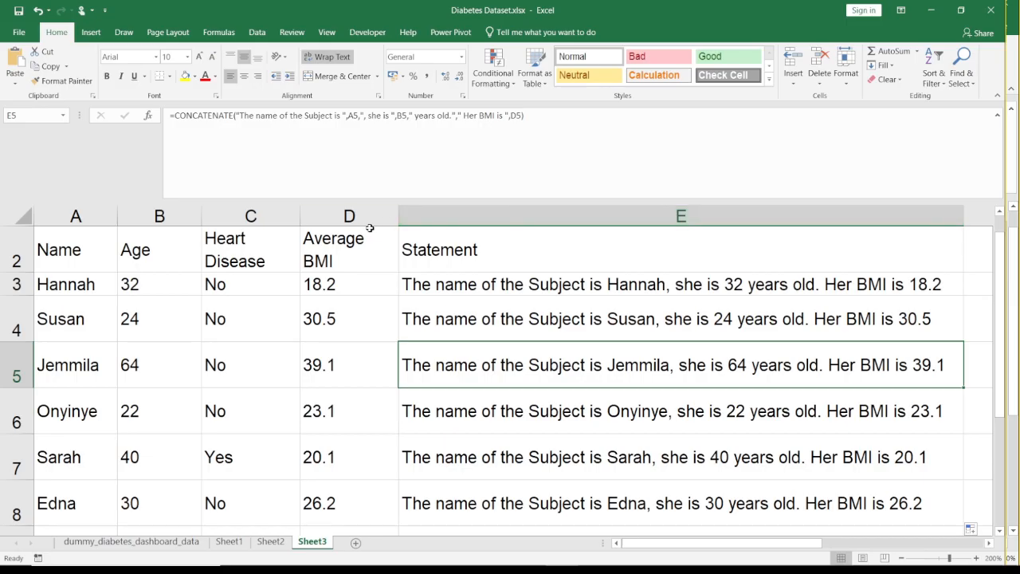
- Insert a blank column before the Statement column and title it Trim in E2
left_click(348, 212)
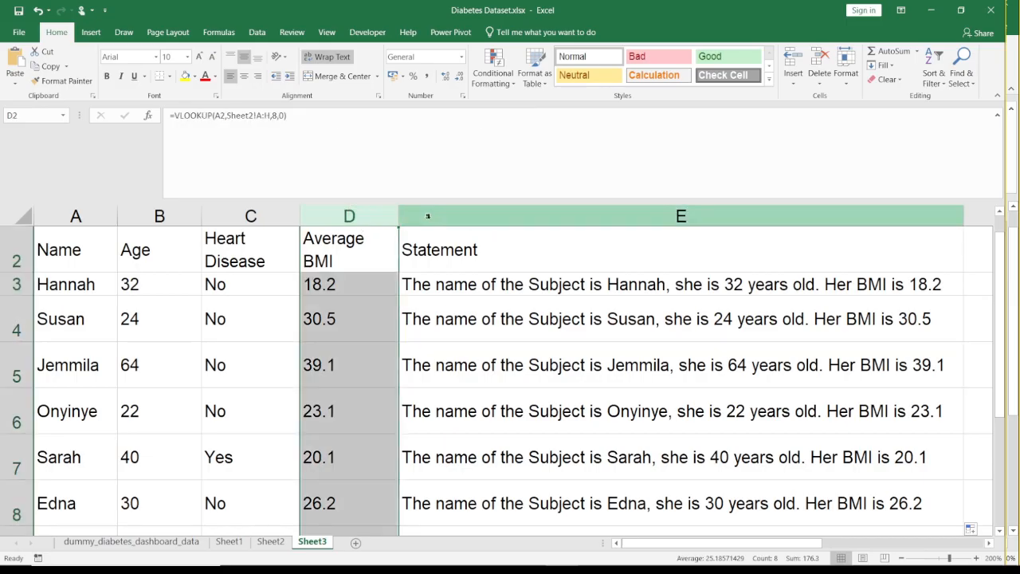
left_click(432, 214)
right_click(432, 213)
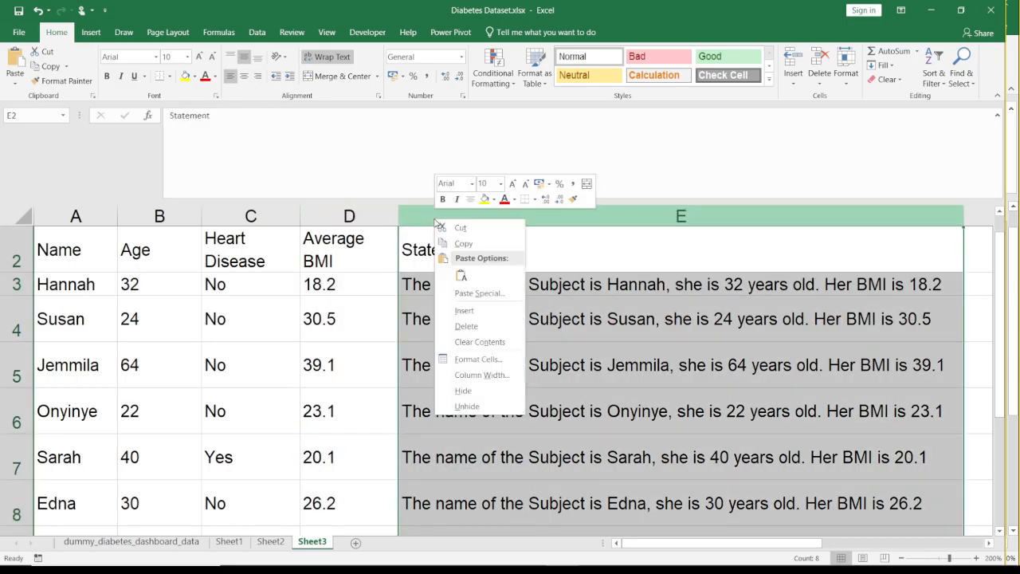
left_click(462, 310)
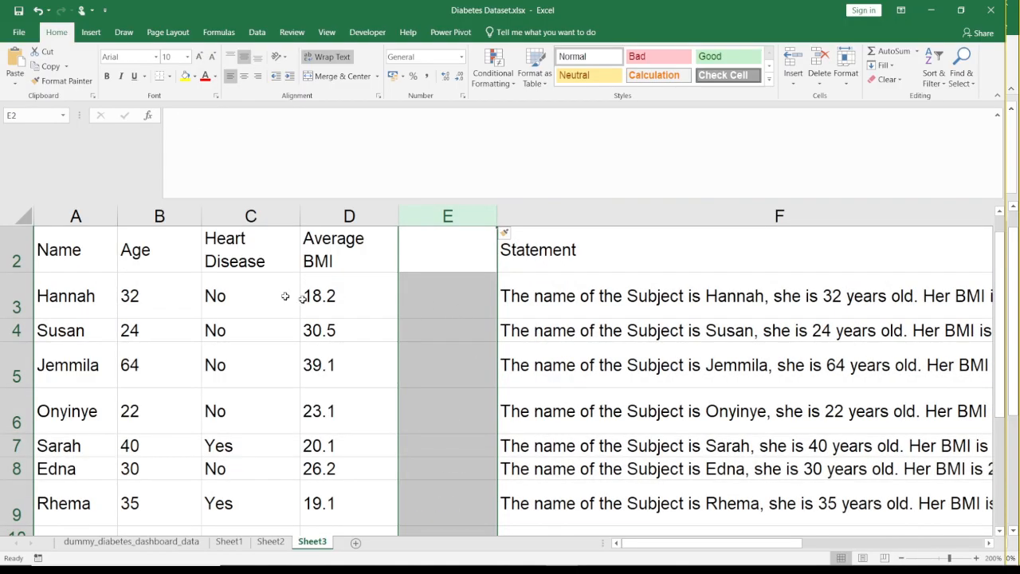
left_click(420, 249)
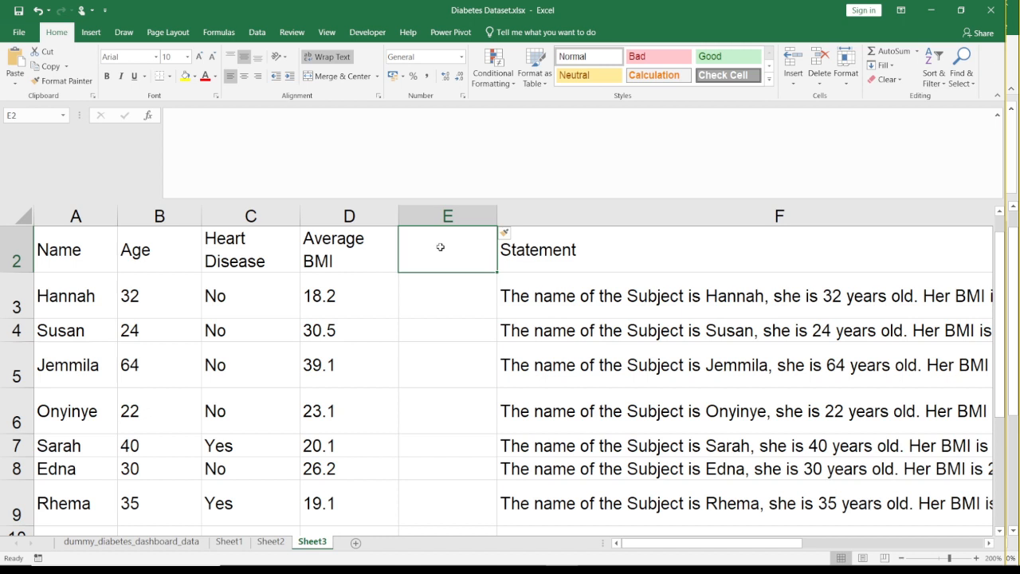
type("Trim")
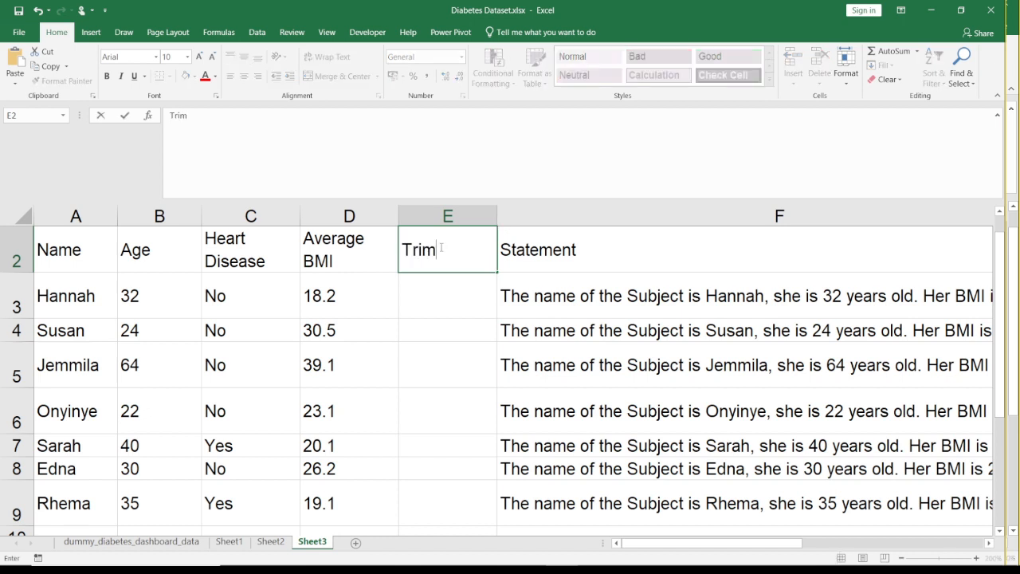
key("Return")
- Change the Statement header in F2 to "Statement (Concatenation)"
left_click(618, 247)
double_click(617, 247)
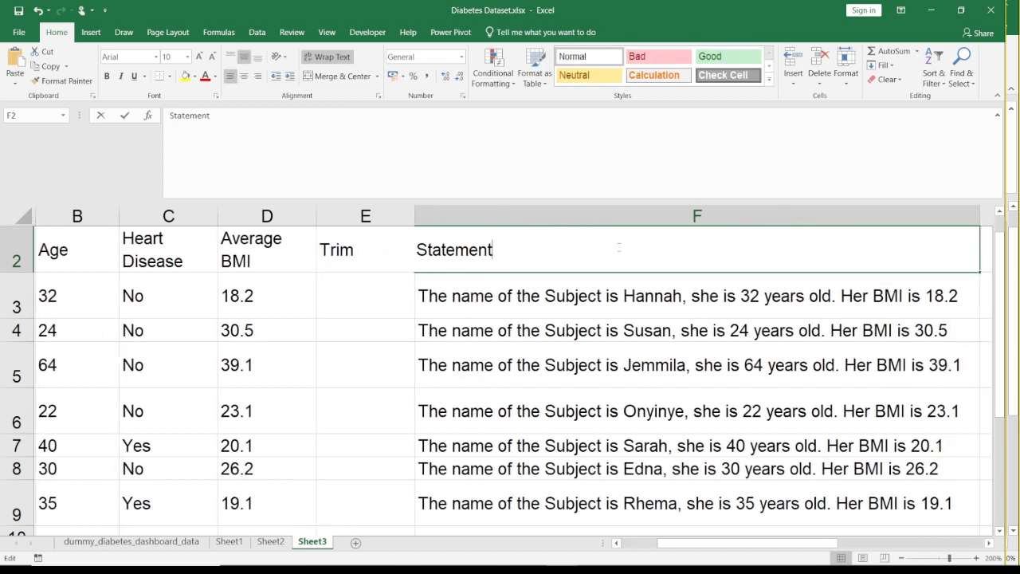
type("(")
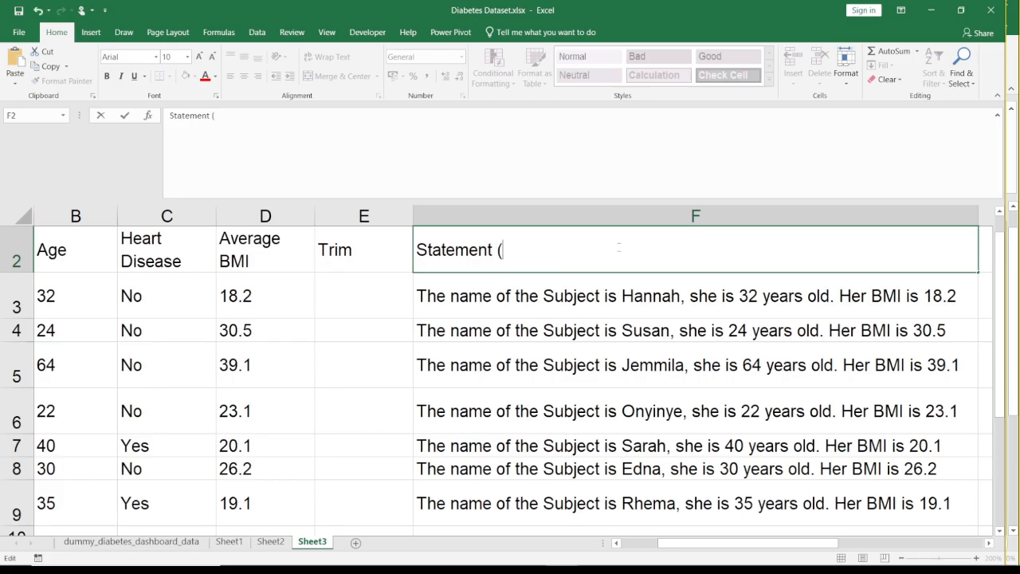
type("Concatenat")
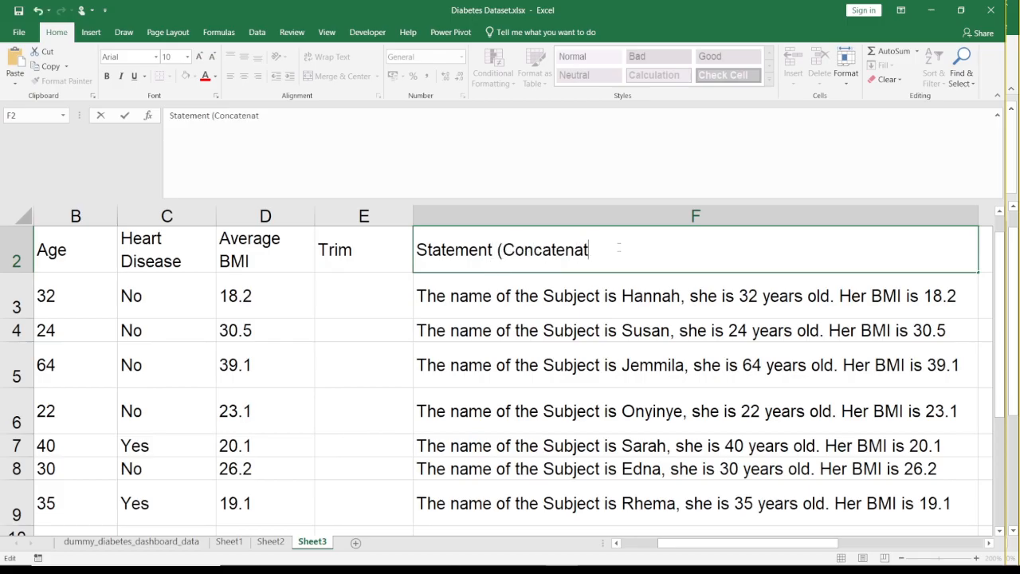
type("ion")
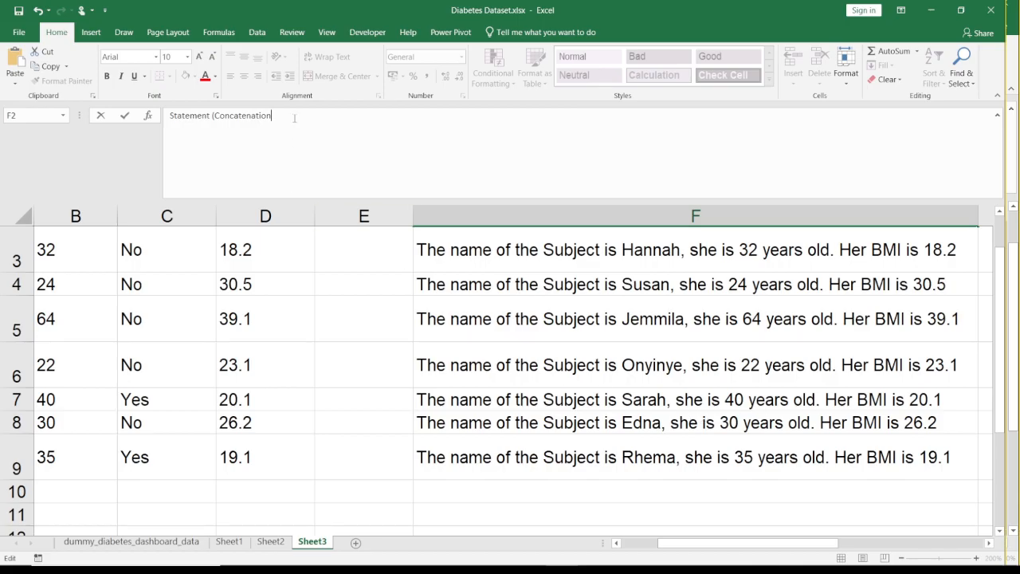
key("Return")
key("Up")
key("Up")
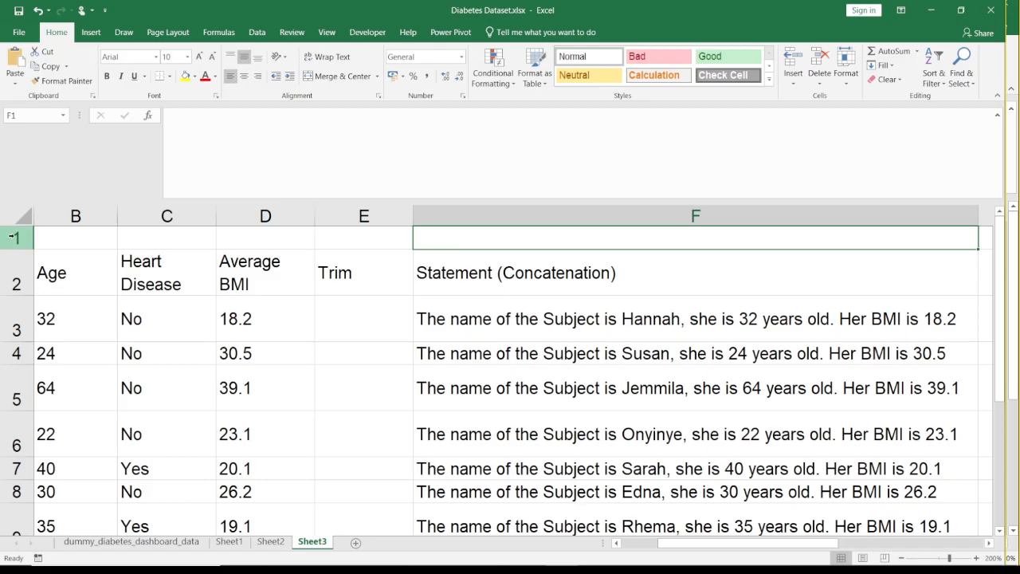
- Undo the last two header edits and redo them
left_click(10, 237)
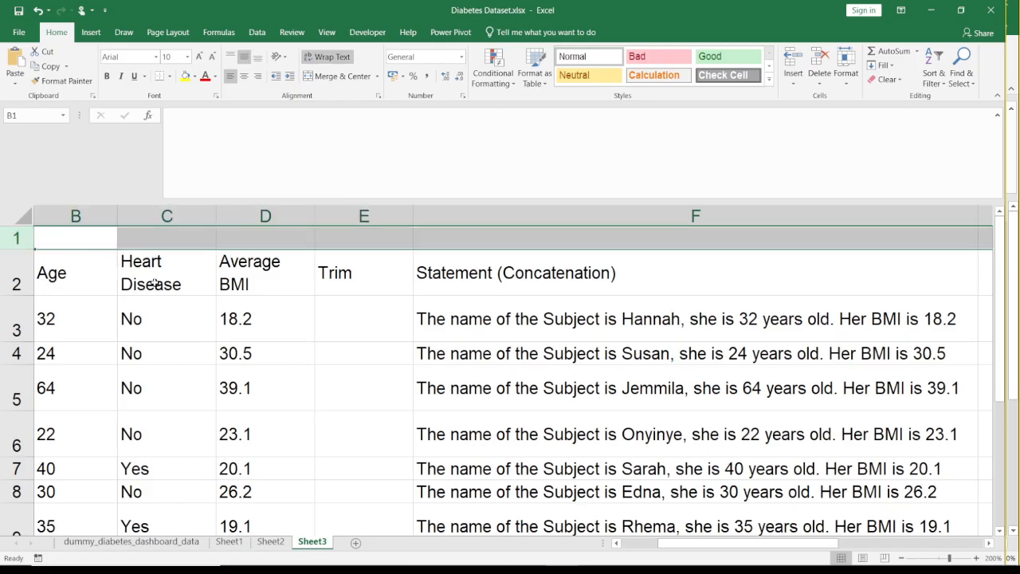
key("Down")
key("Right")
key("Right")
key("Right")
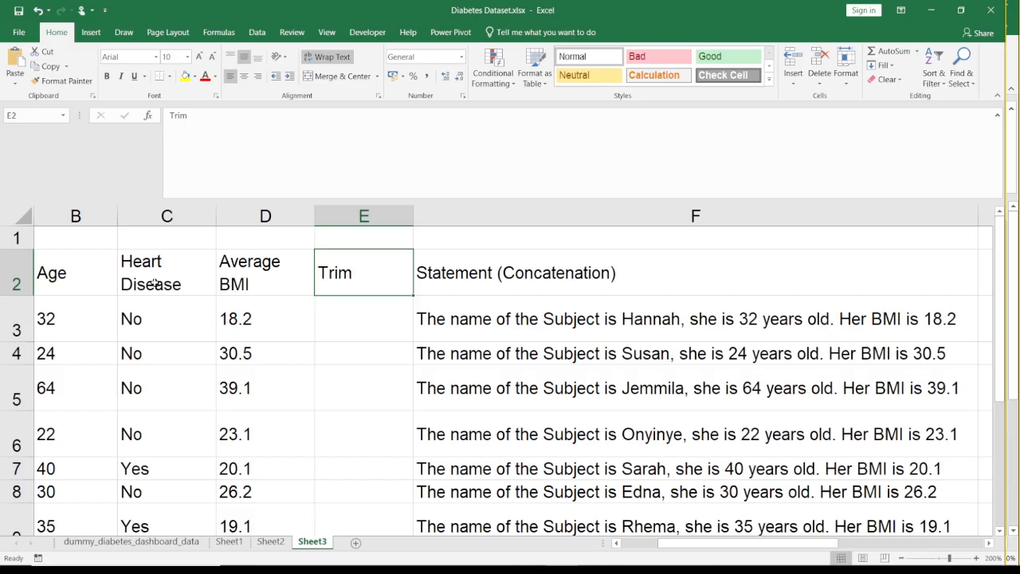
key("ctrl+z")
key("ctrl+z")
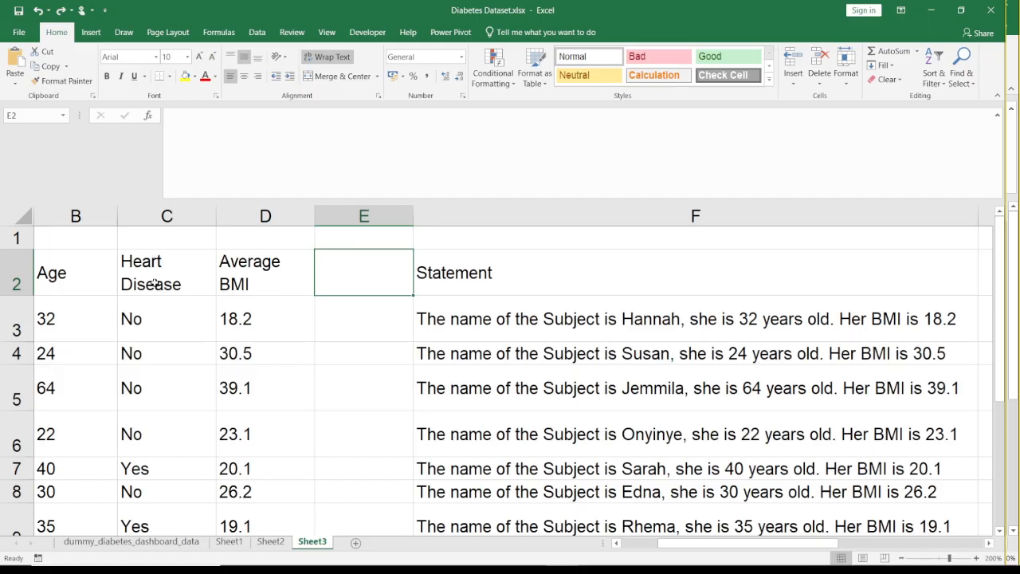
key("ctrl+y")
key("ctrl+y")
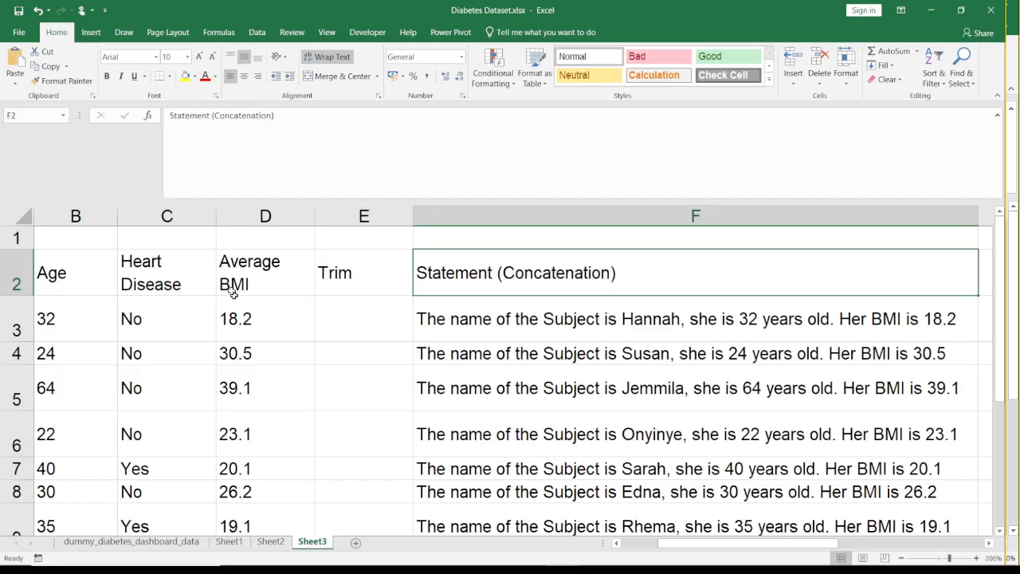
- Delete the empty row 1 above the headers and select the first cell under Trim, E2
left_click(323, 322)
left_click(11, 237)
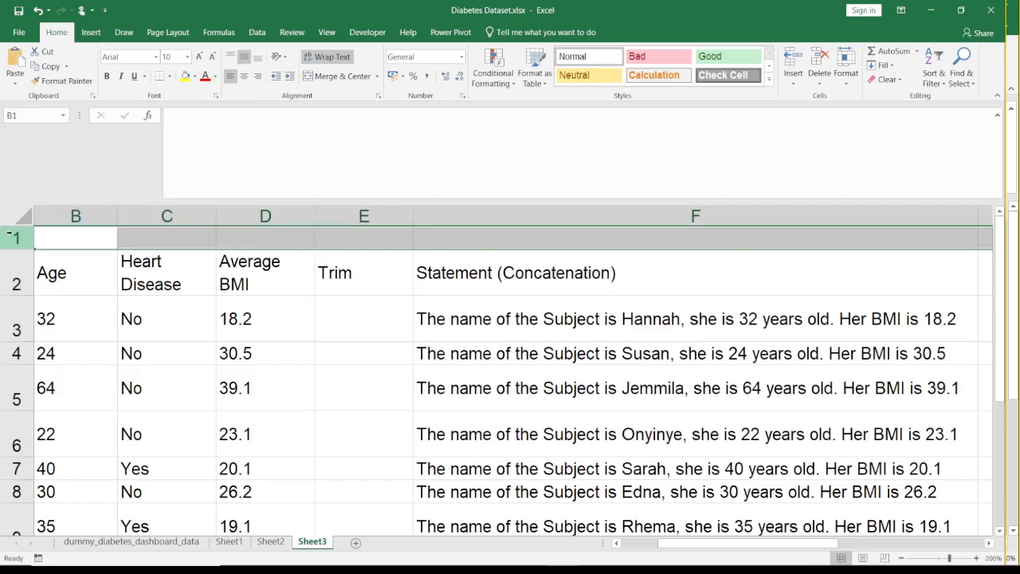
right_click(13, 236)
left_click(44, 340)
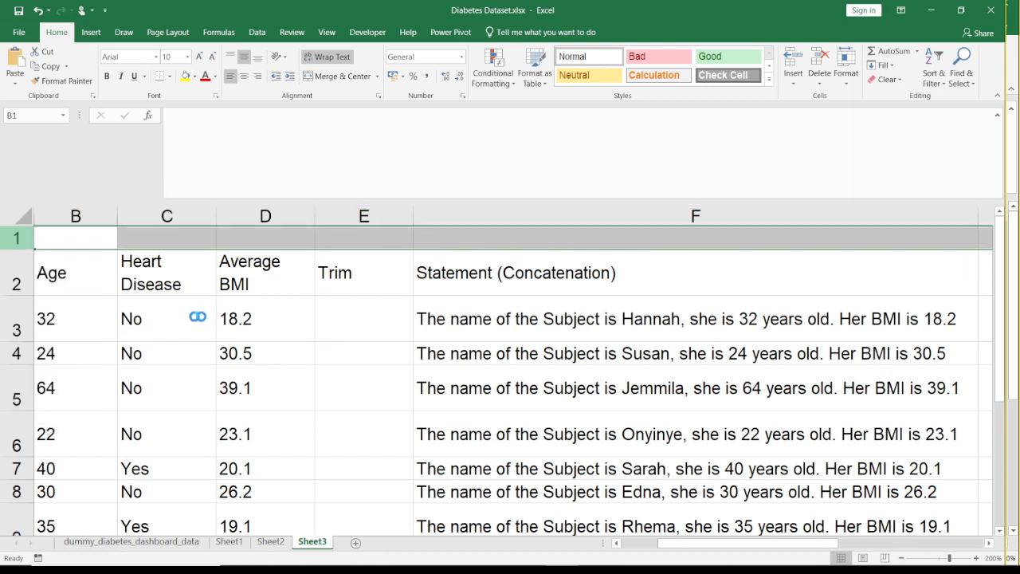
left_click(360, 290)
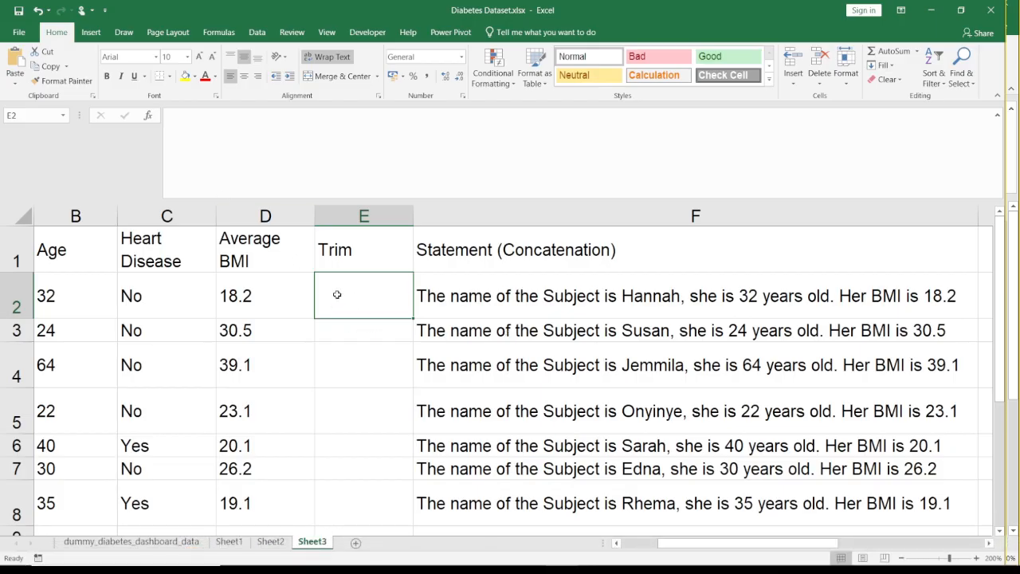
key("Left")
key("Left")
key("Left")
key("Left")
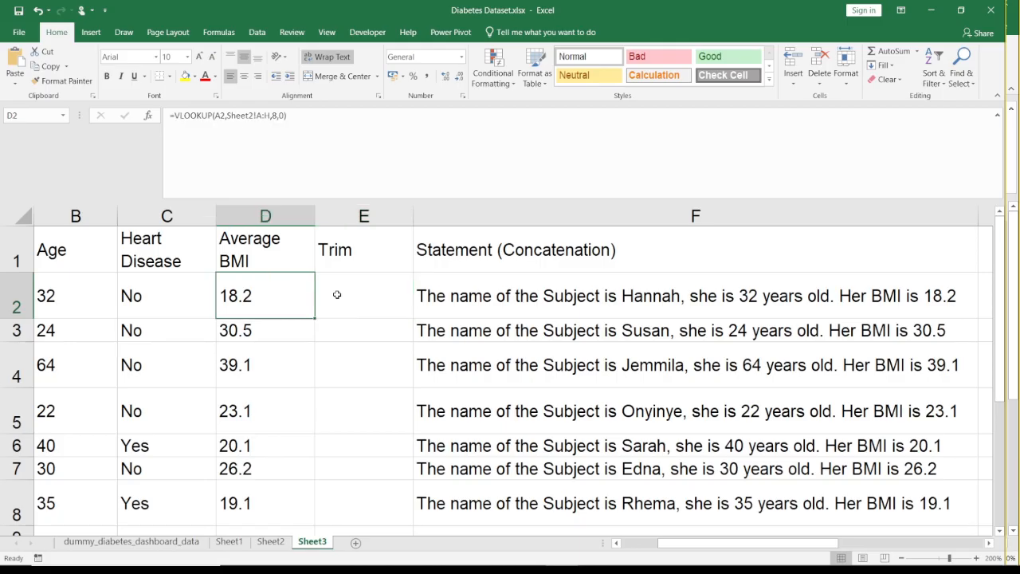
key("Right")
key("Right")
key("Right")
key("Right")
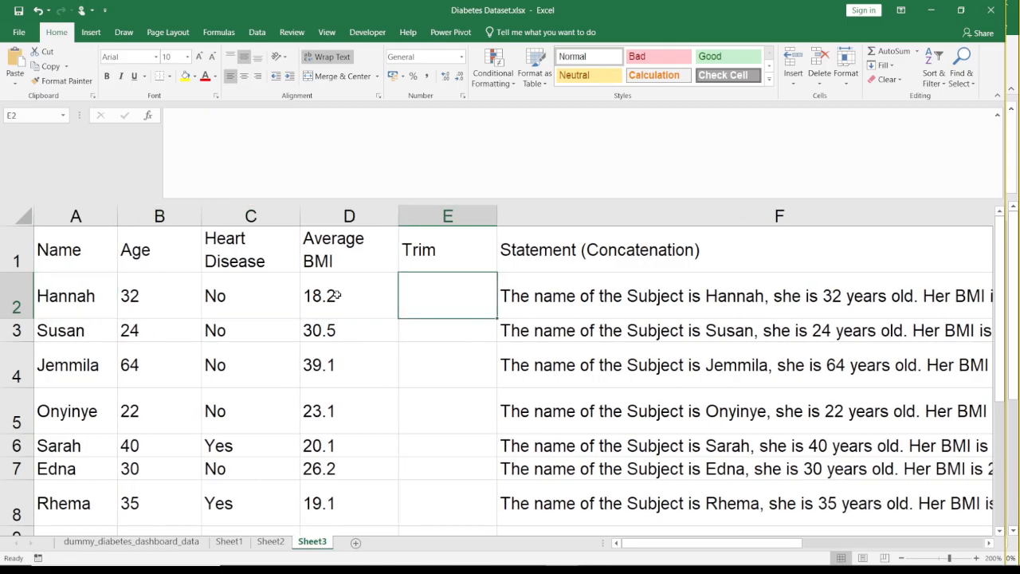
type("=trim")
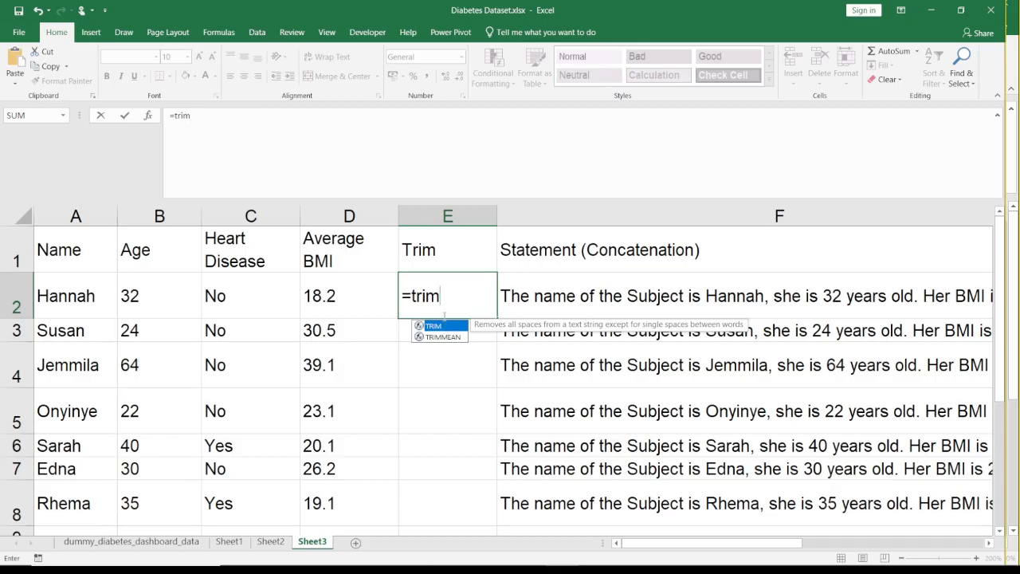
key("BackSpace")
key("BackSpace")
key("BackSpace")
key("BackSpace")
key("BackSpace")
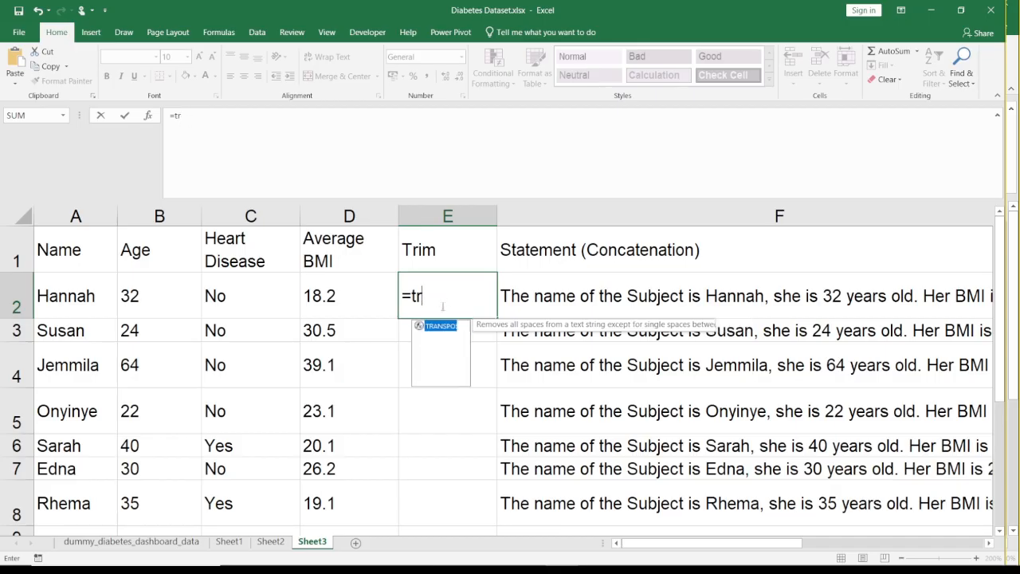
key("Return")
left_click(442, 307)
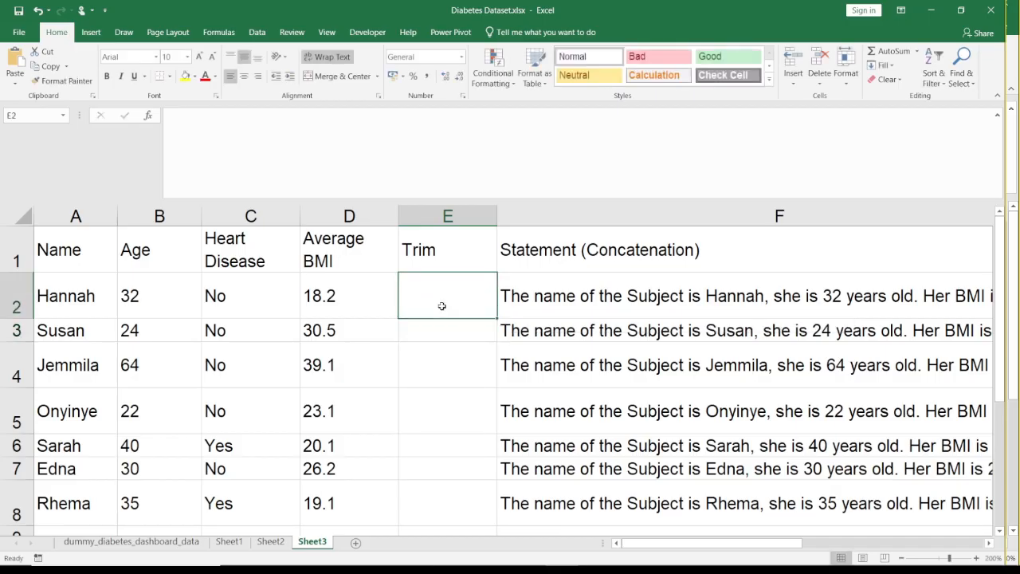
double_click(105, 297)
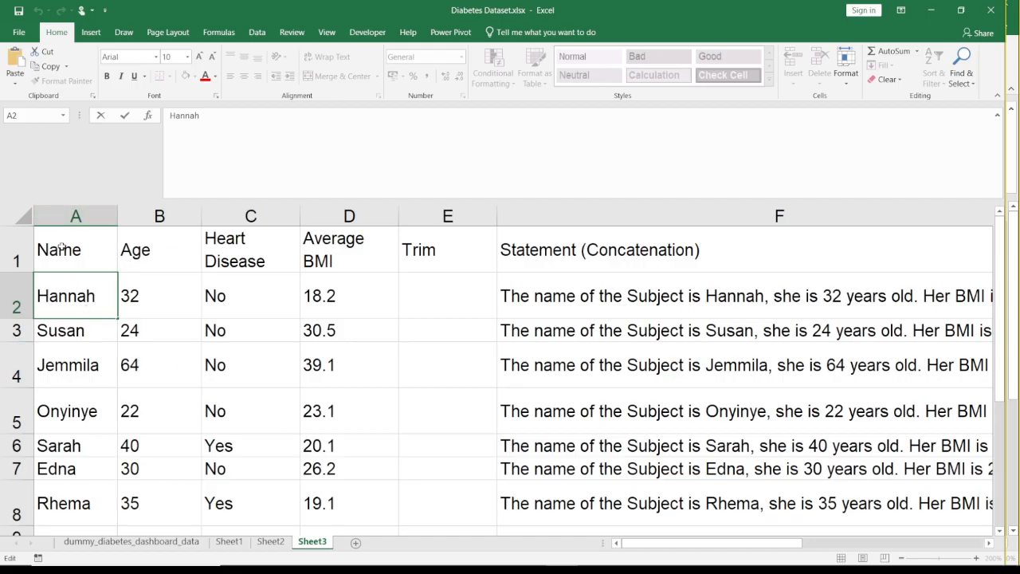
left_click_drag(62, 247, 290, 295)
left_click(368, 313)
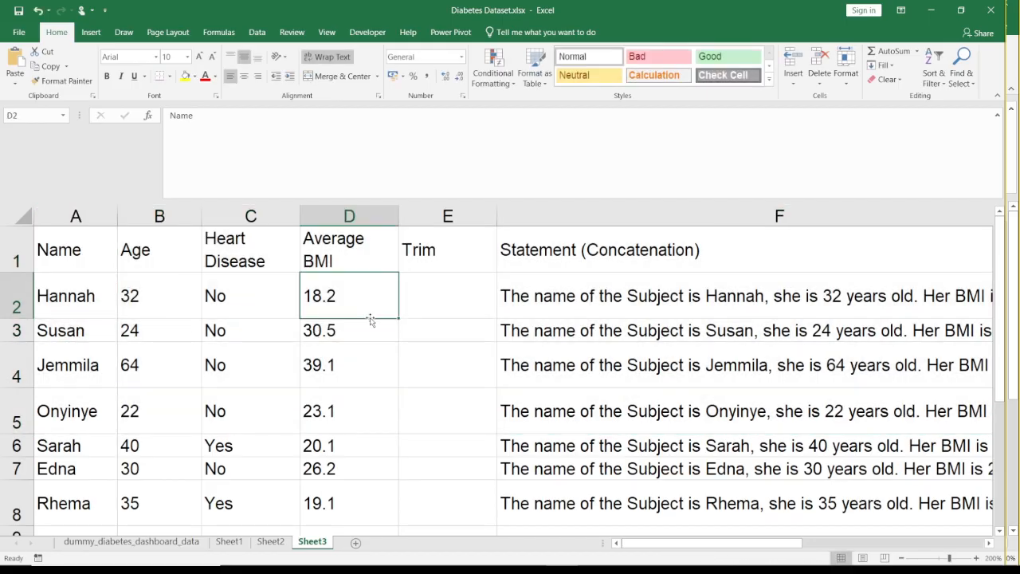
- Delete the Trim column E and undo the deletion
left_click(430, 220)
right_click(430, 220)
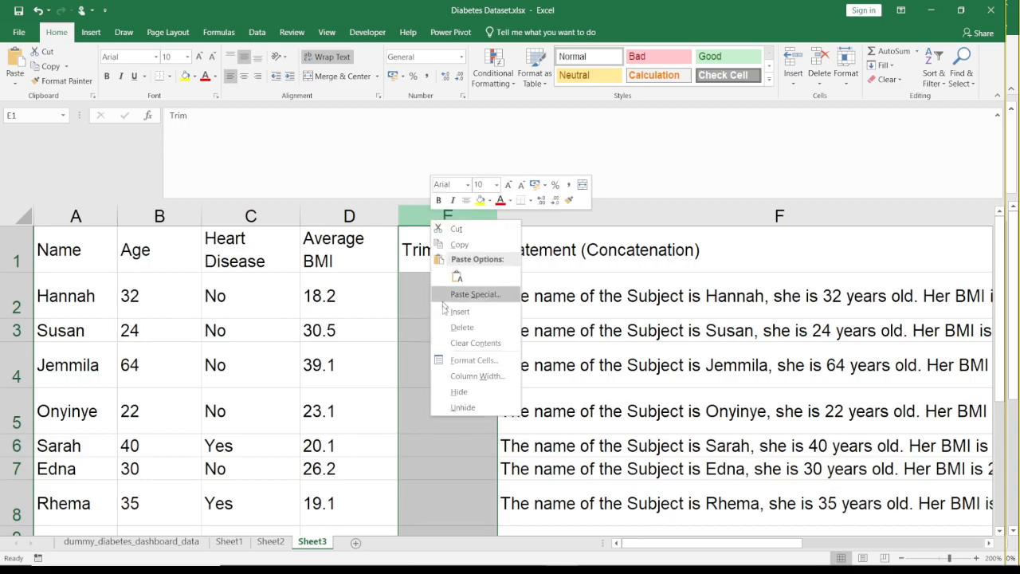
left_click(448, 327)
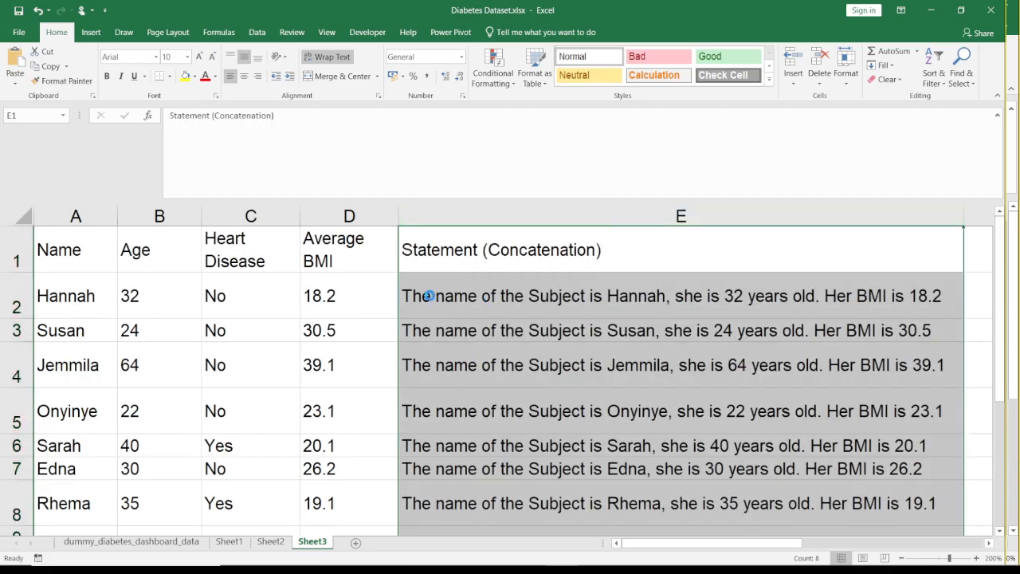
key("ctrl+z")
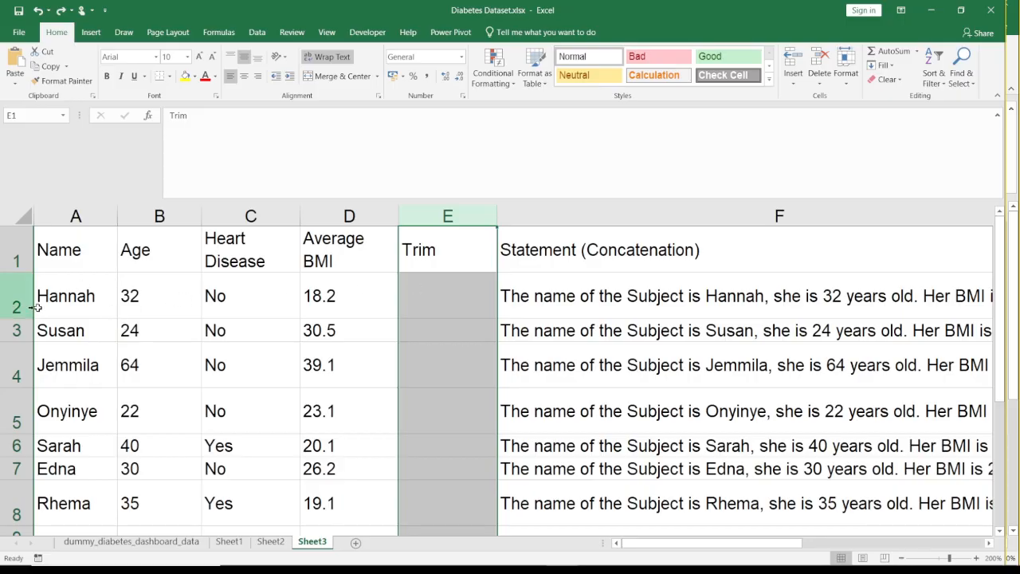
- Try editing the name in A2 and undo the change
double_click(99, 299)
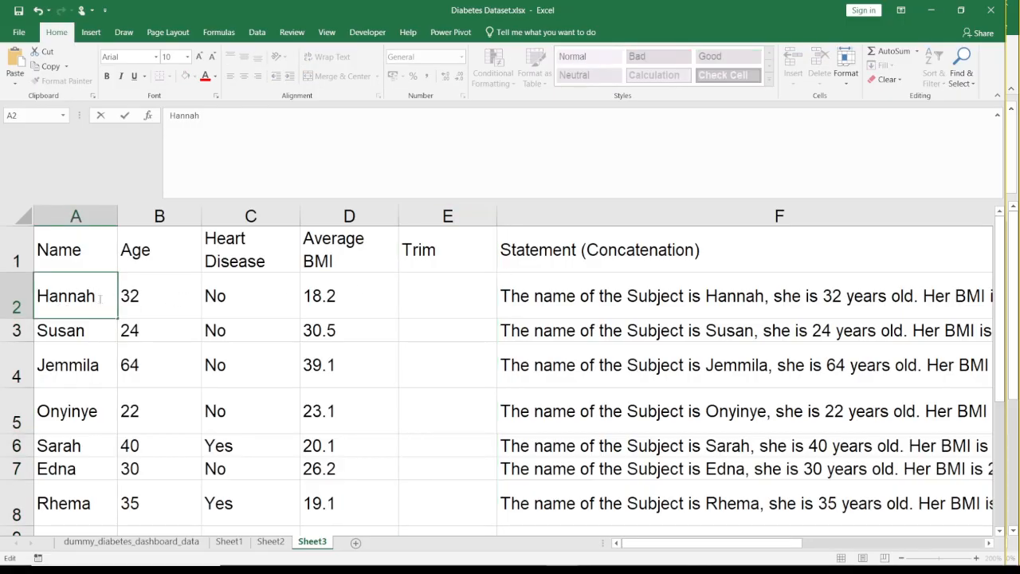
key("Return")
key("Return")
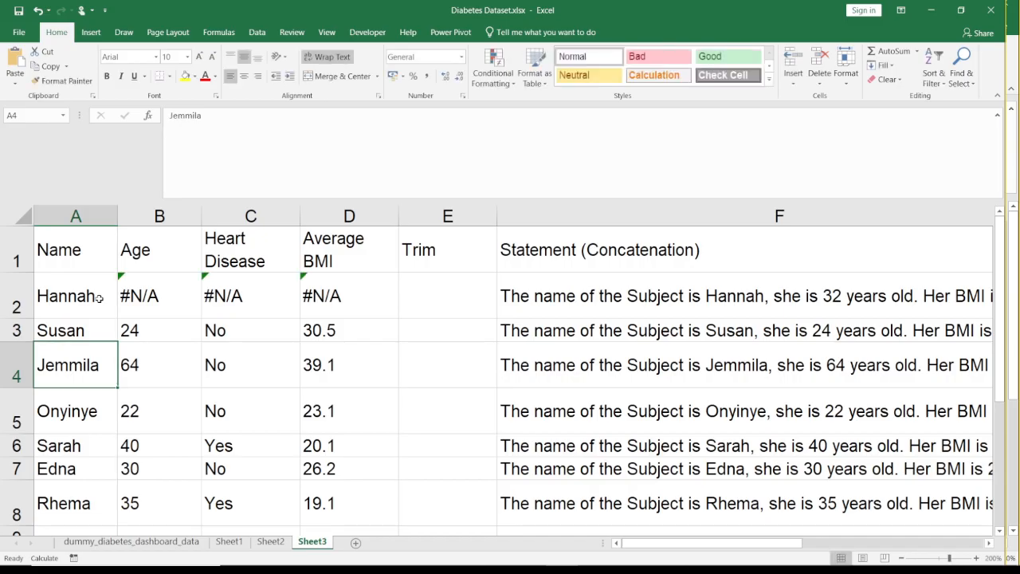
key("Up")
key("Up")
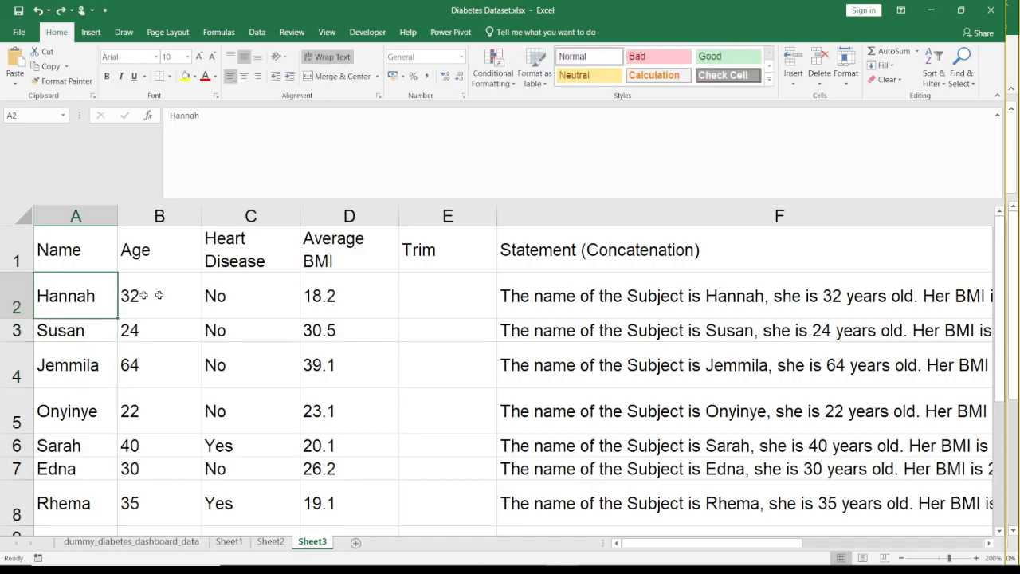
- Delete the Trim column E so the Statement (Concatenation) column directly follows Average BMI
left_click_drag(64, 249, 286, 300)
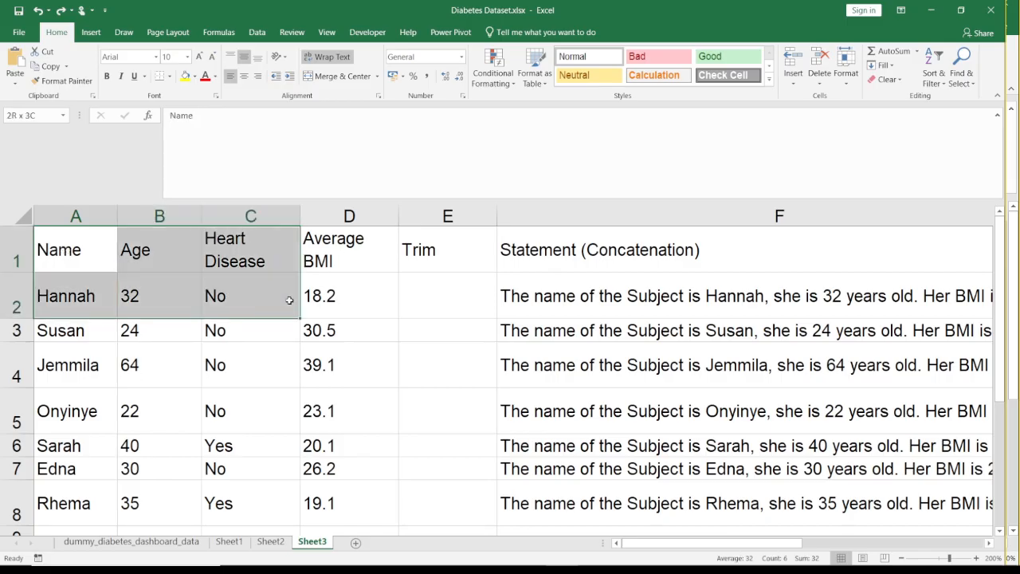
left_click(467, 256)
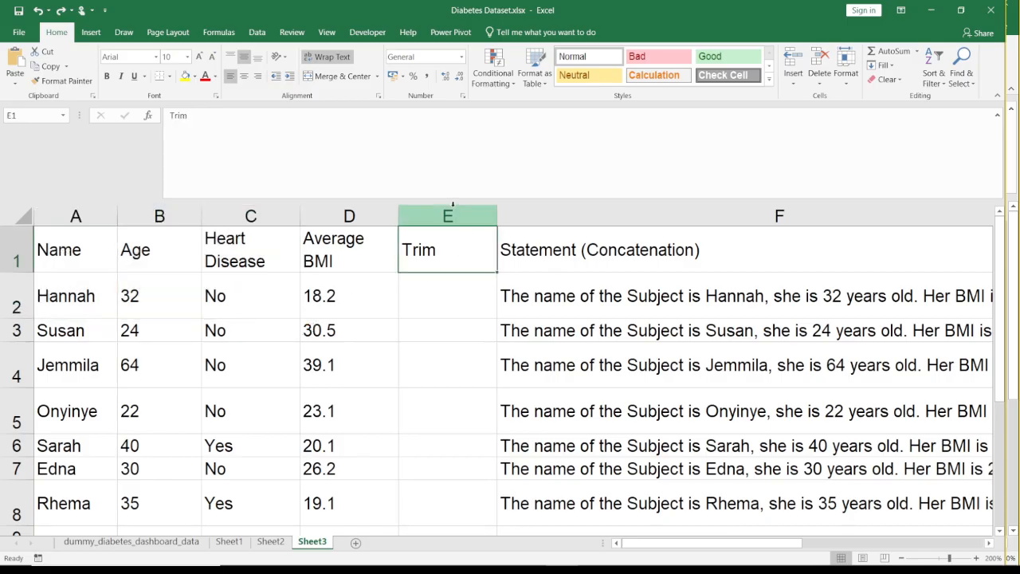
left_click(454, 211)
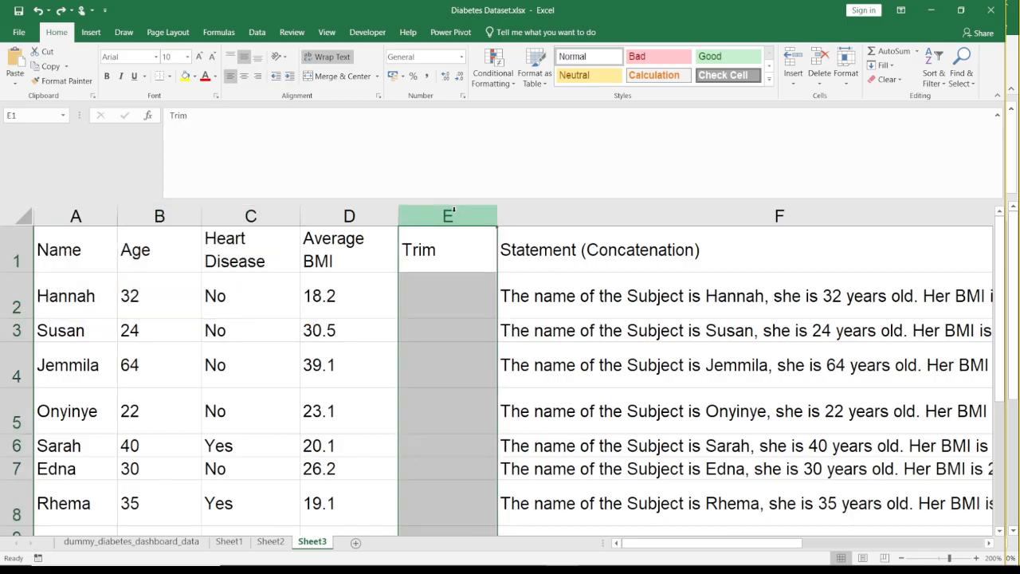
right_click(454, 211)
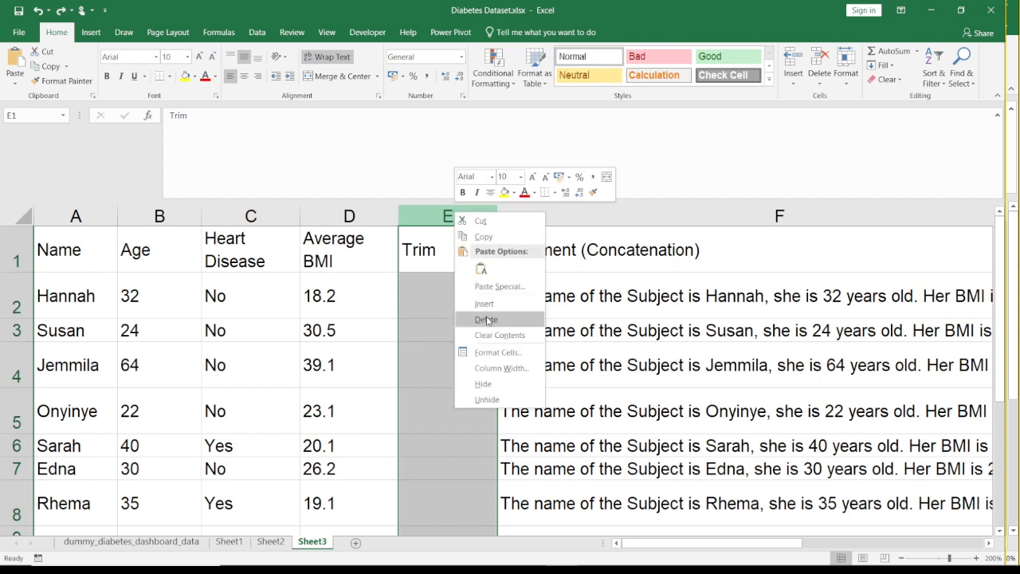
left_click(487, 317)
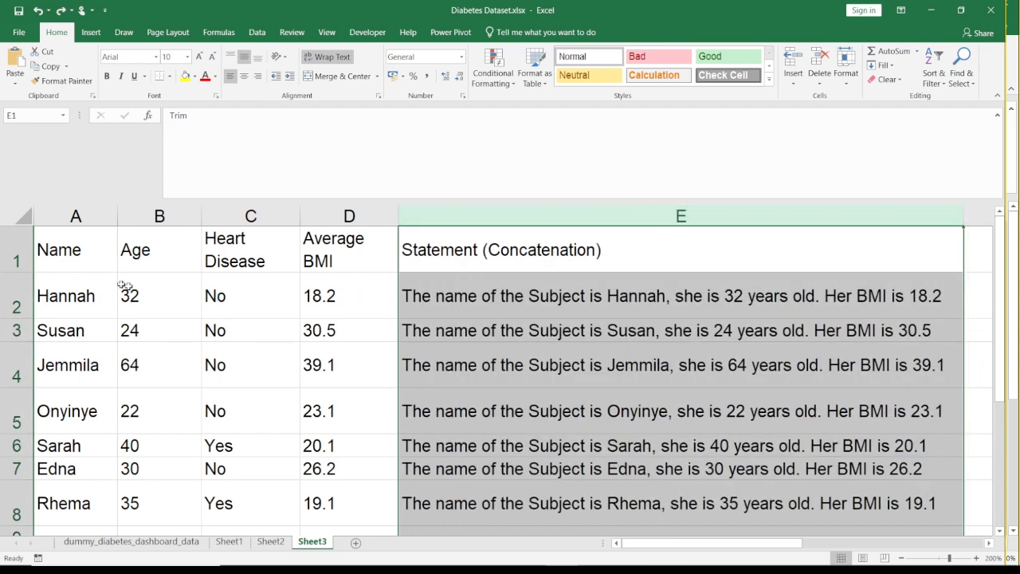
- Copy the Name through Average BMI table, A1:D8, and add a new sheet
left_click_drag(76, 251, 344, 518)
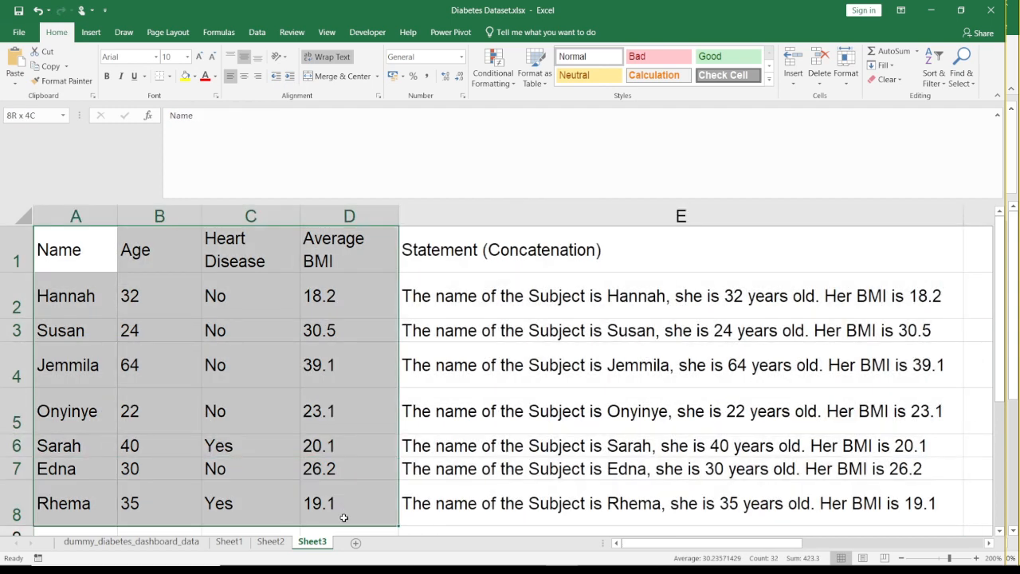
key("ctrl+c")
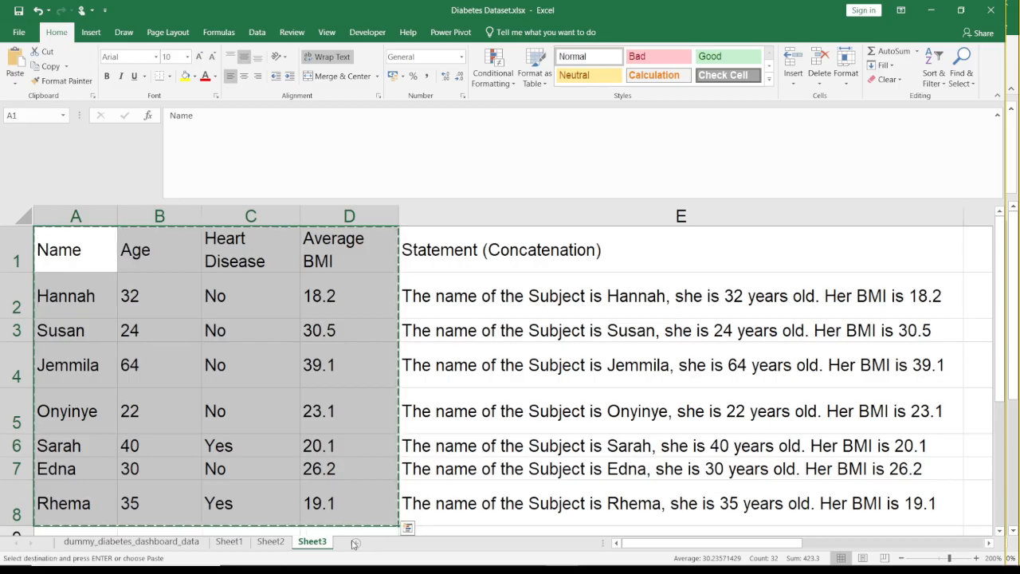
left_click(352, 541)
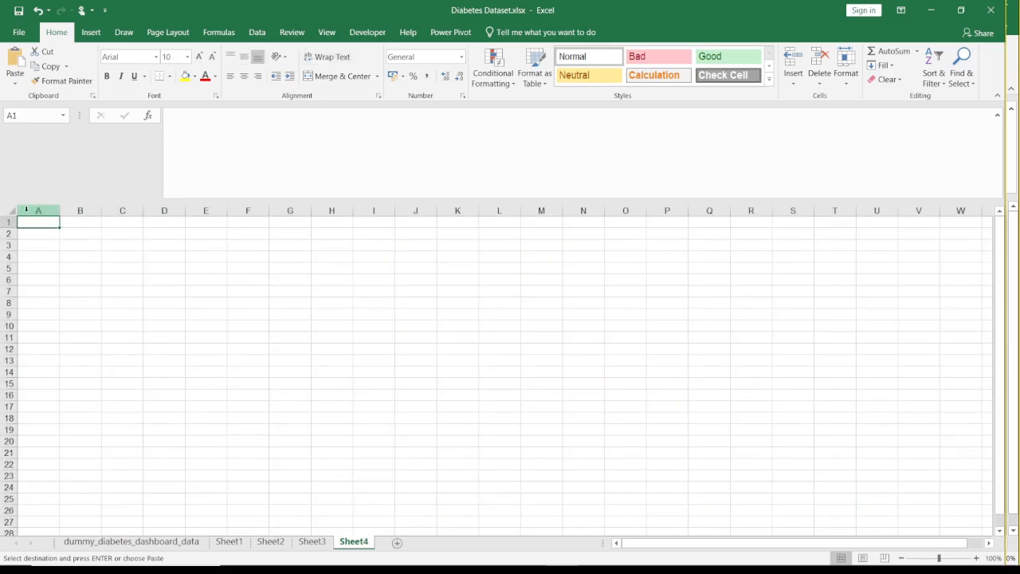
- Paste the copied table with its formulas at A1 of the new sheet, inspect it enlarged, and undo the paste
key("ctrl+v")
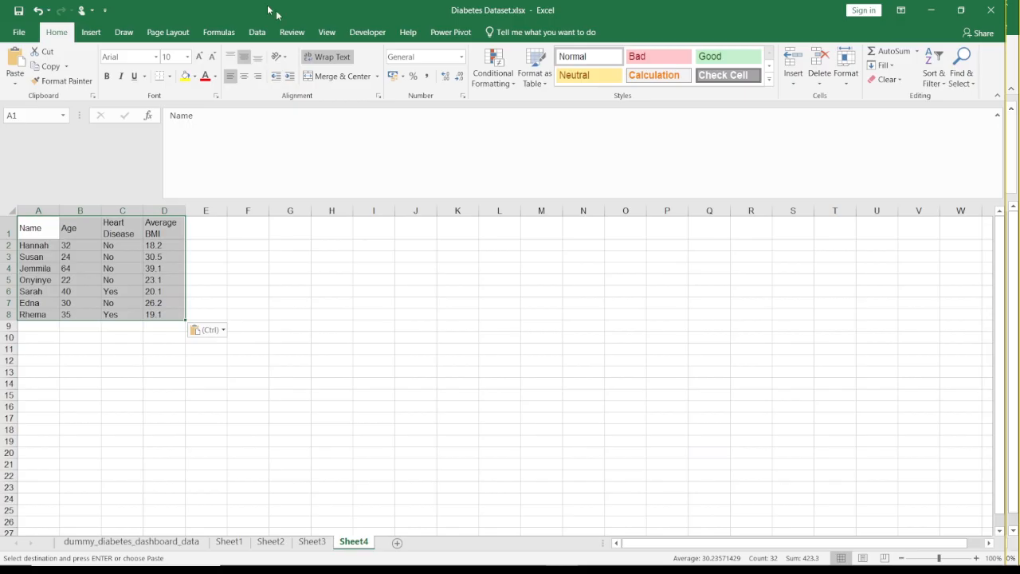
left_click(327, 33)
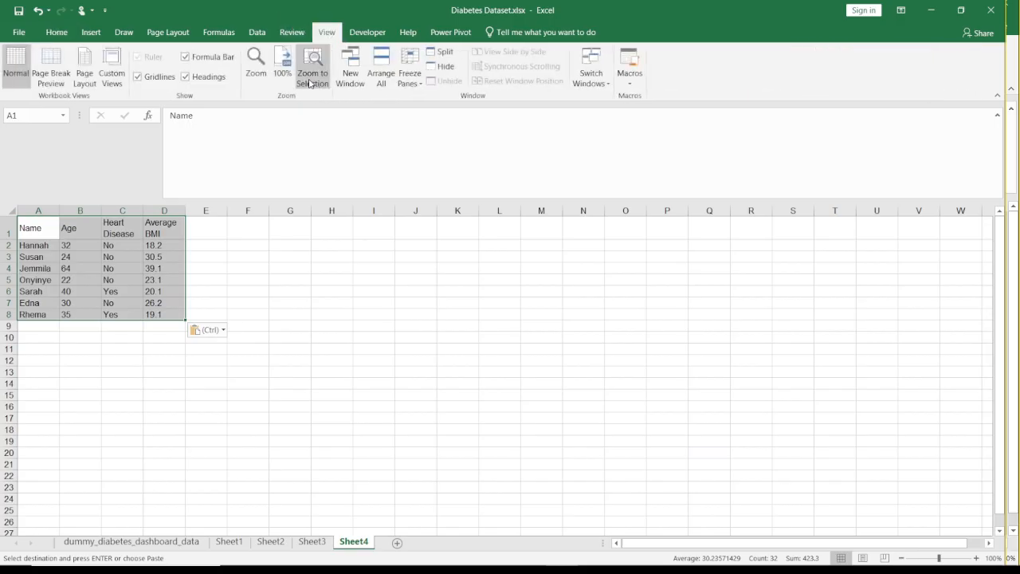
left_click(311, 80)
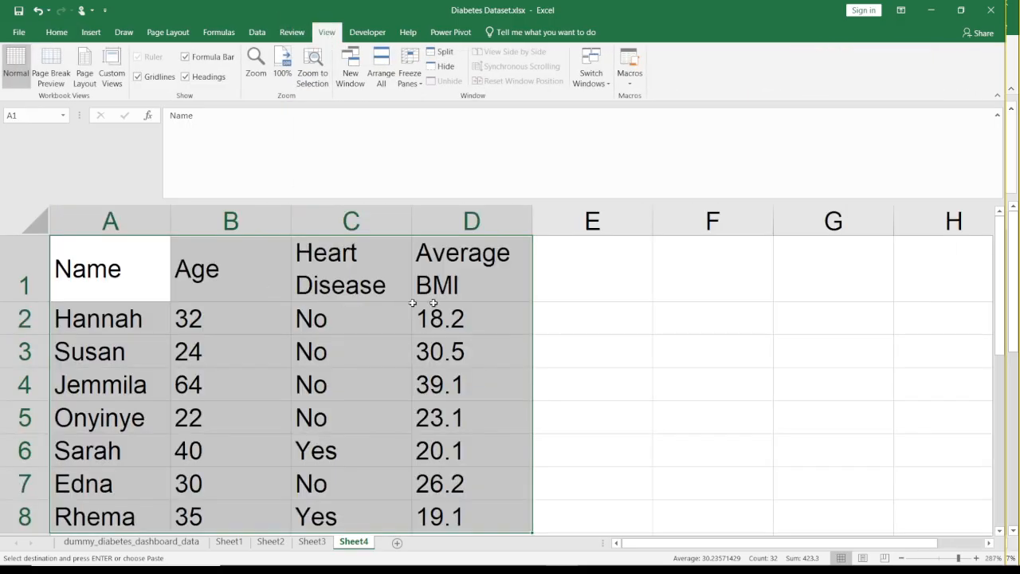
left_click(513, 294)
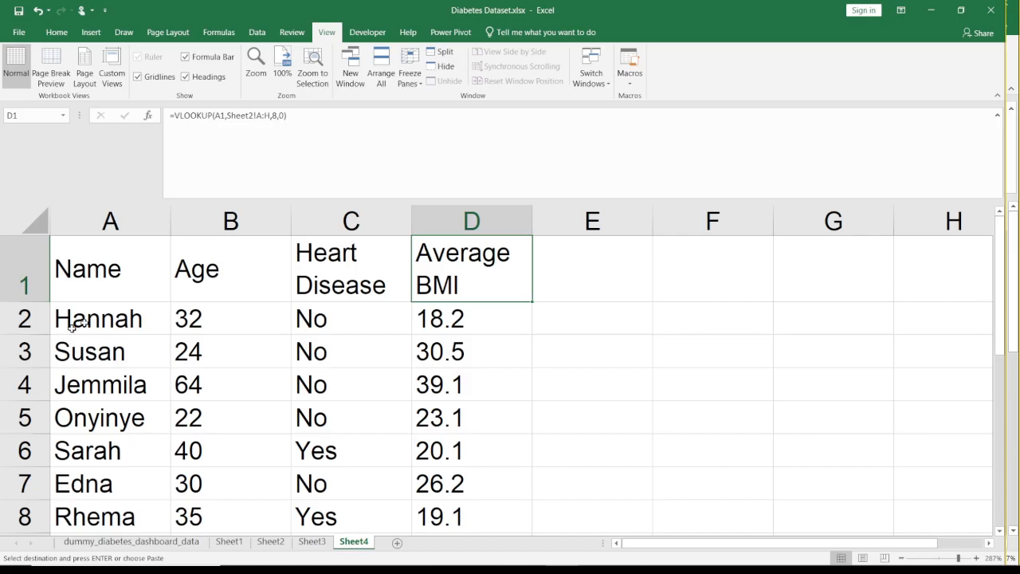
left_click(156, 317)
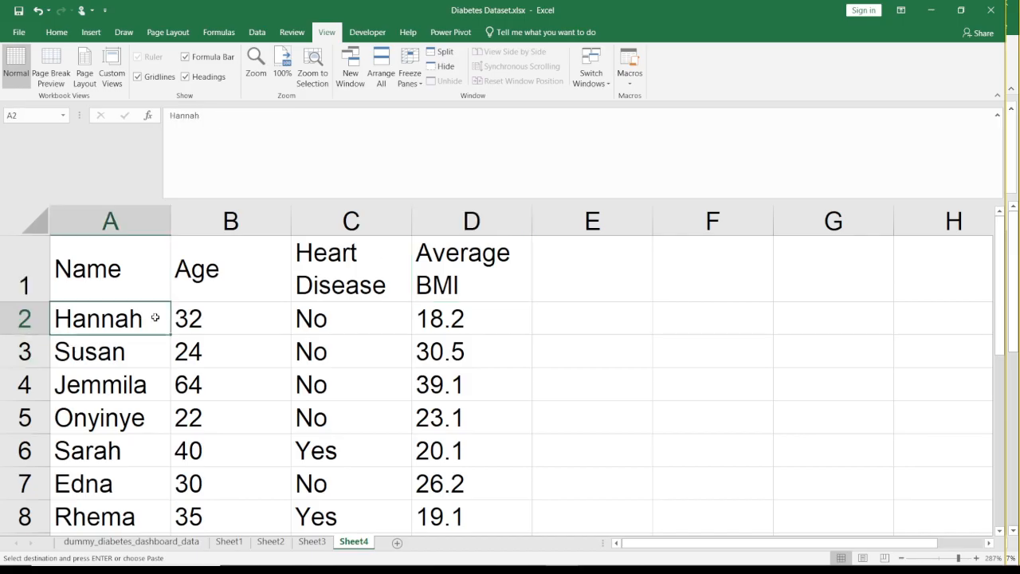
key("Right")
left_click(155, 318)
key("ctrl+z")
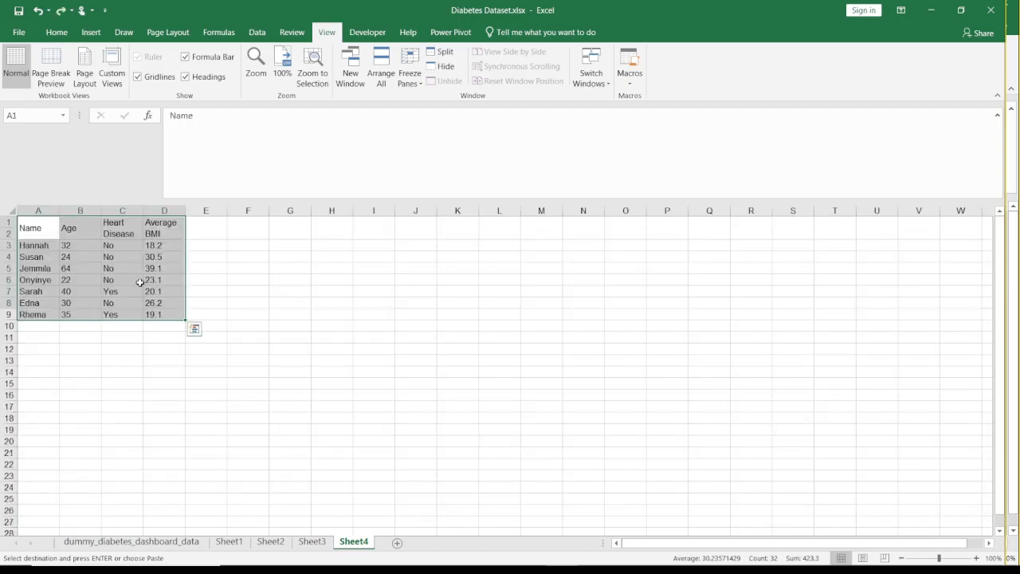
key("Down")
key("Up")
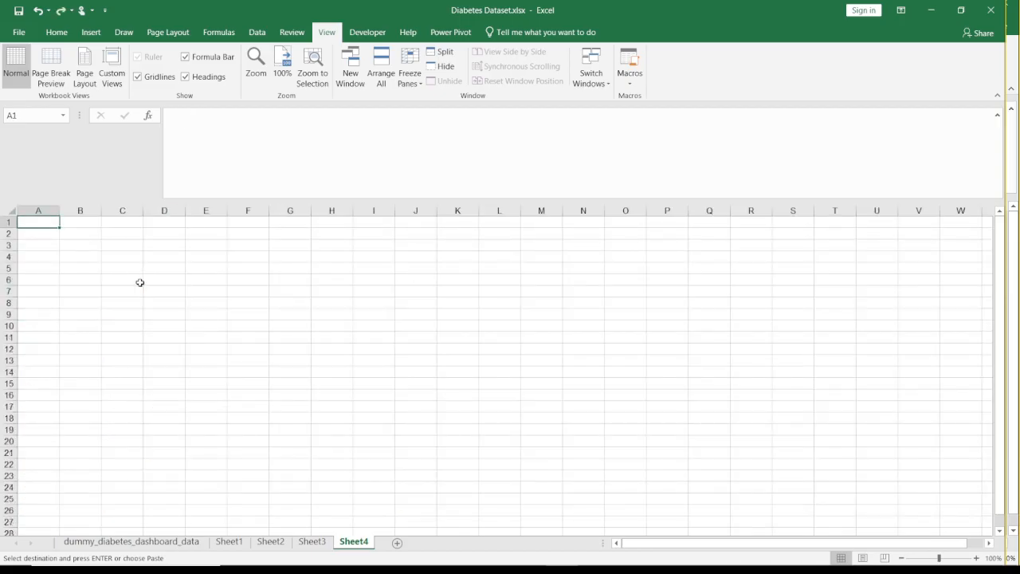
- Paste the copied table as values only at A1 of the new sheet and zoom to the pasted range
right_click(140, 282)
key("Escape")
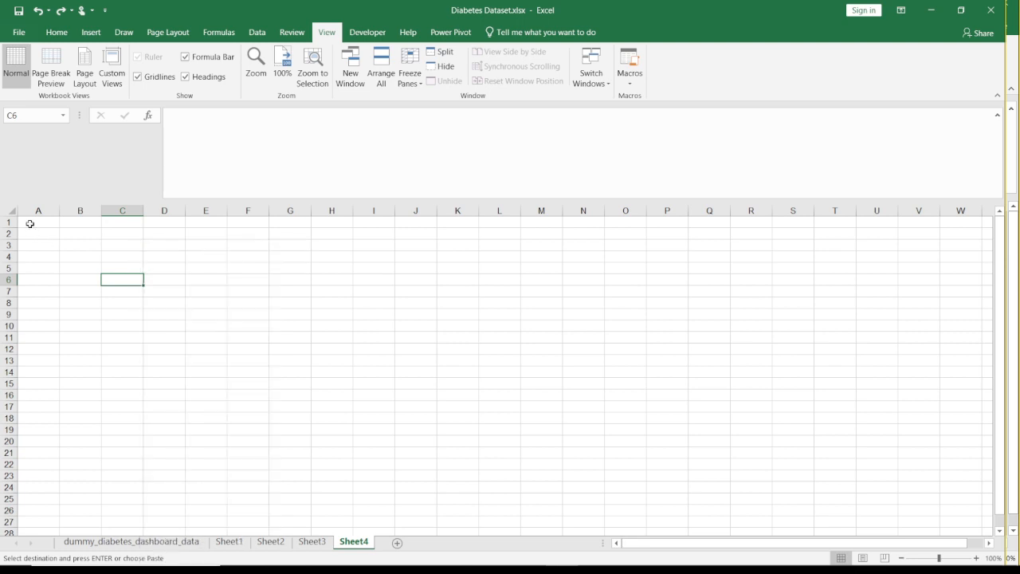
right_click(30, 224)
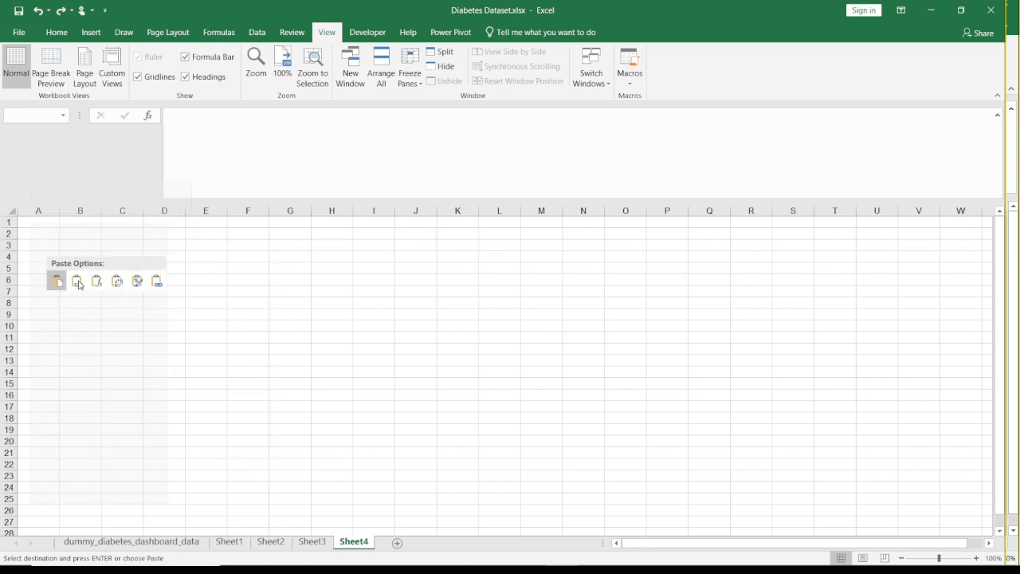
left_click(77, 281)
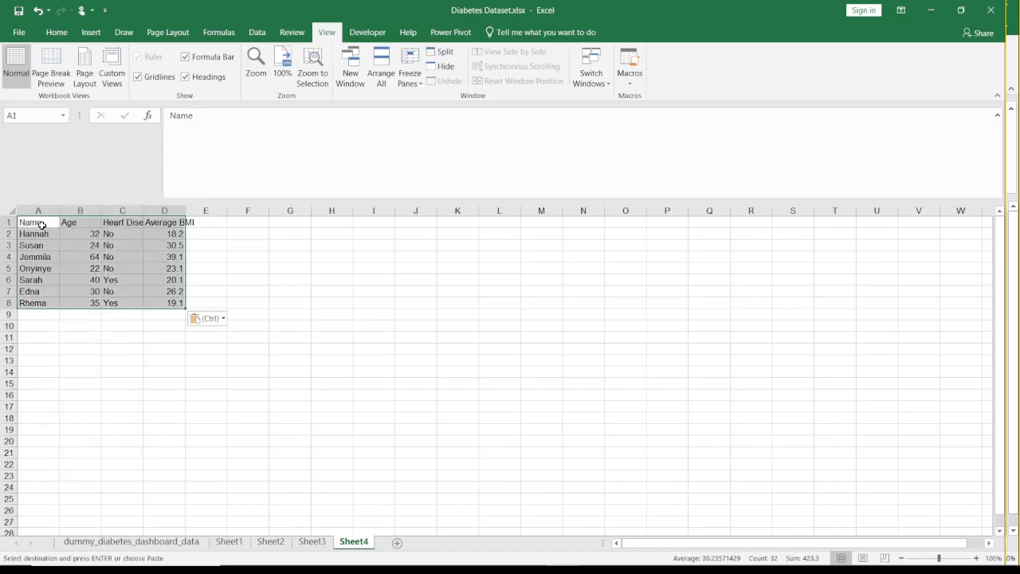
left_click(312, 65)
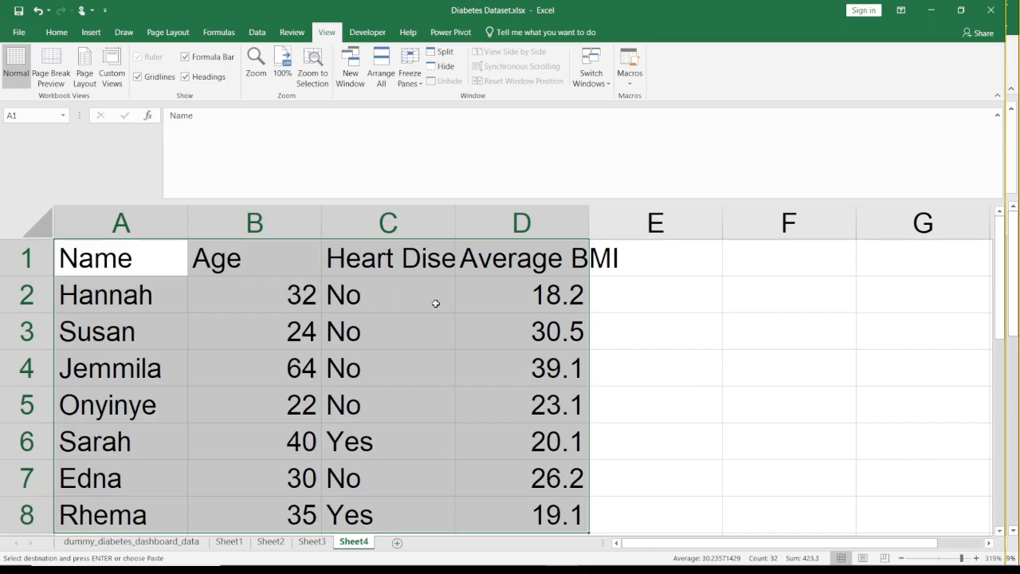
- Check that the pasted cells in row 2 hold plain values, ending on the empty cell E2
key("Down")
key("Right")
key("Left")
key("Up")
key("Down")
key("Right")
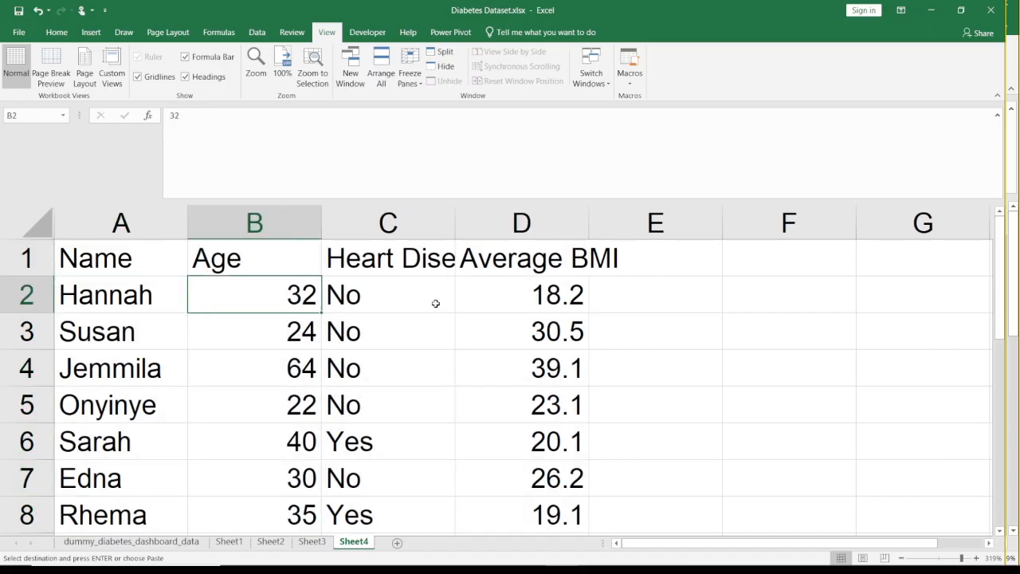
key("Right")
key("Right")
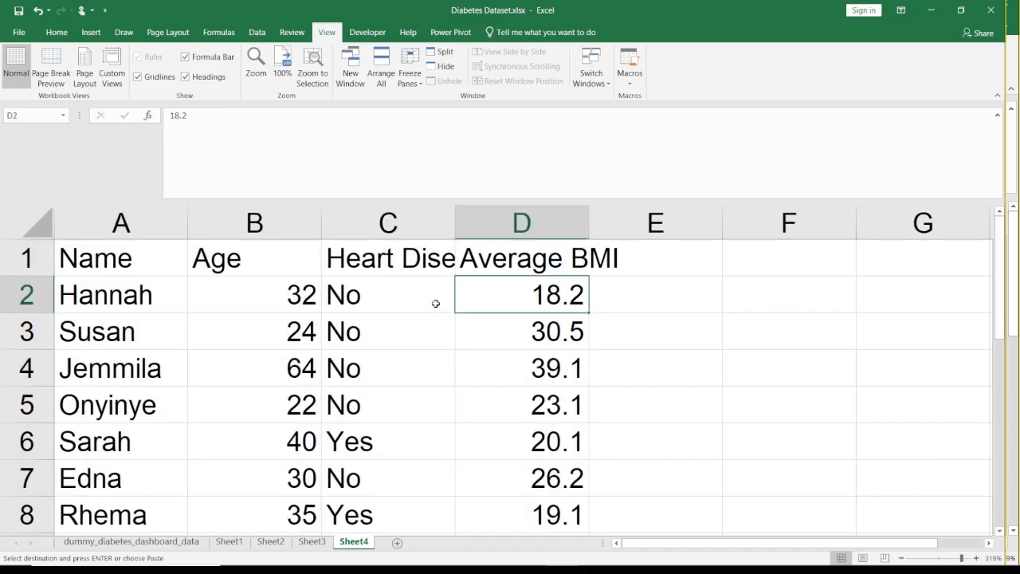
left_click(667, 287)
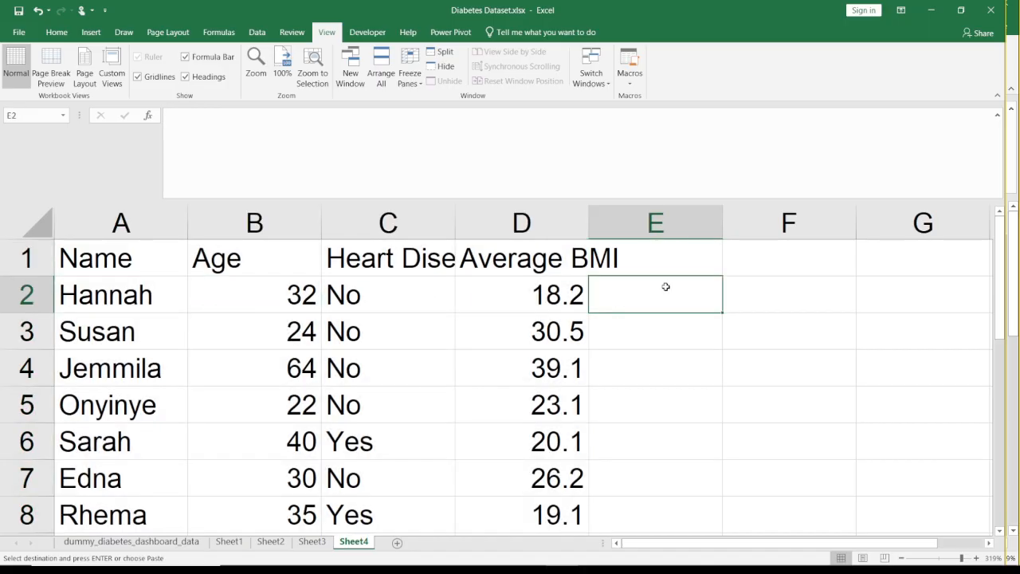
- Insert one leading space before the name in cell A2
left_click(110, 306)
double_click(166, 292)
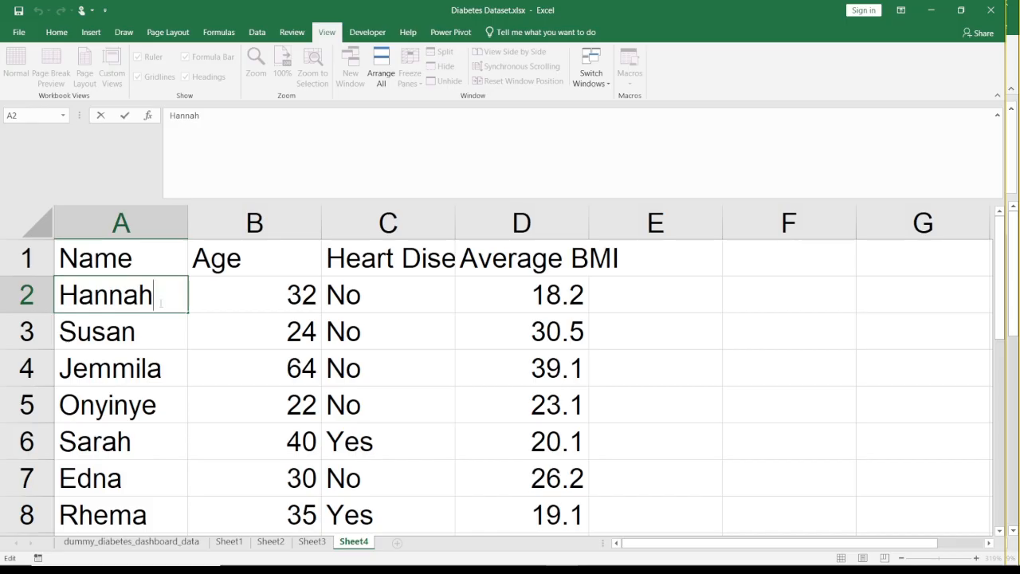
key("Left")
key("Left")
key("Left")
key("Left")
key("Home")
key("End")
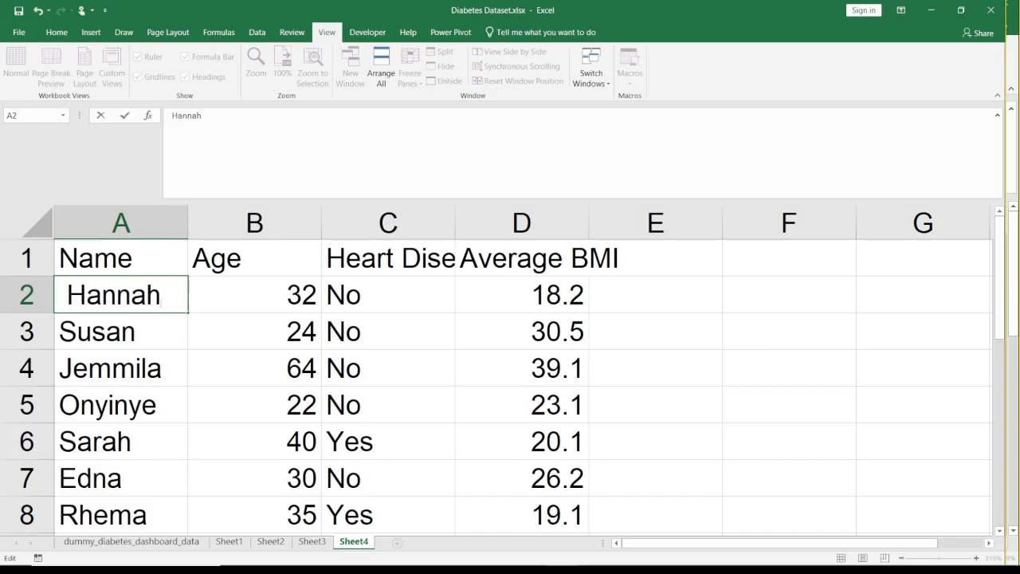
- Append a surname to the name in A3 after two spaces, and one to the name in A4 after a single space
double_click(166, 337)
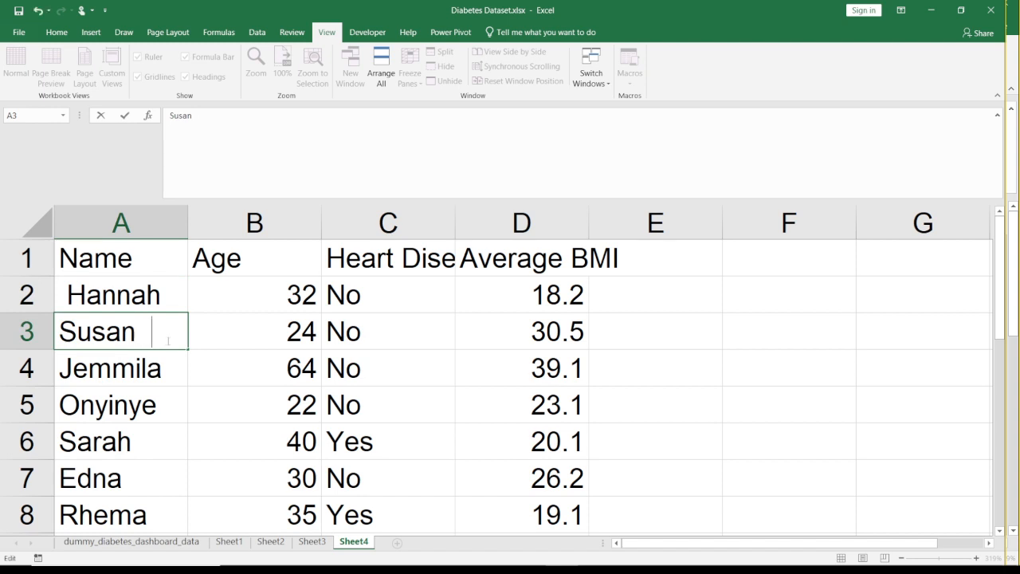
type("Paul")
key("Return")
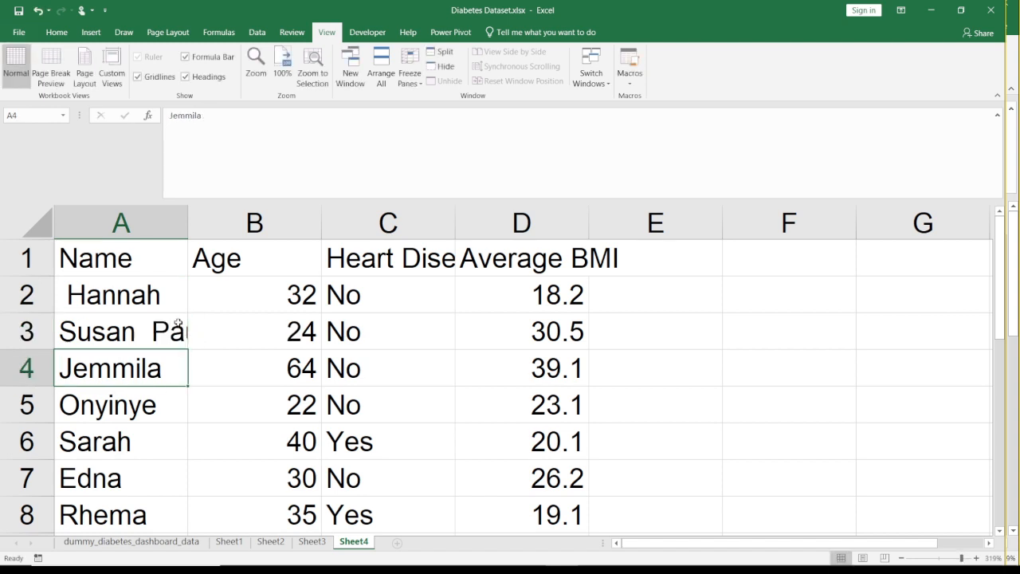
double_click(183, 365)
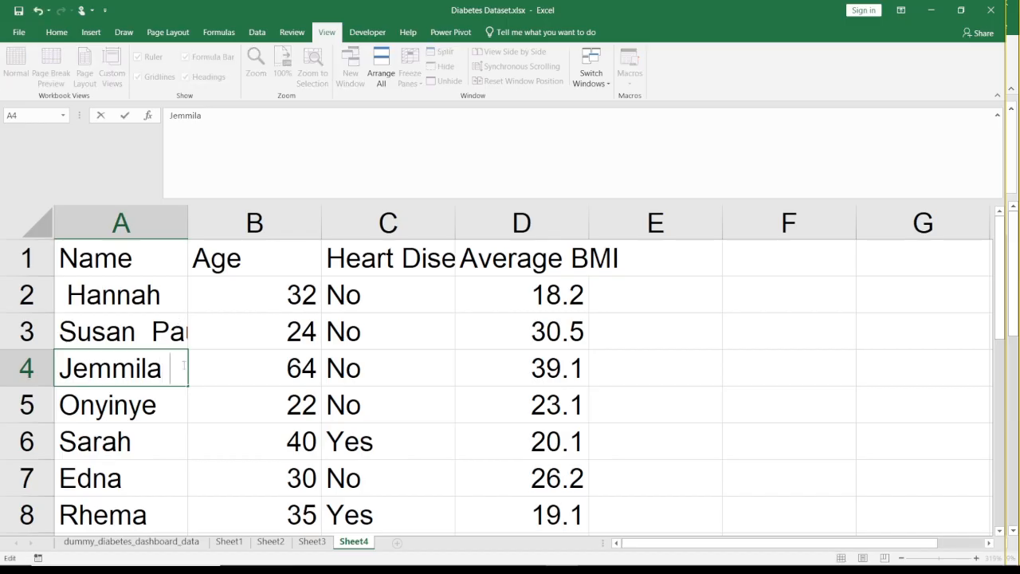
type("Suleiman")
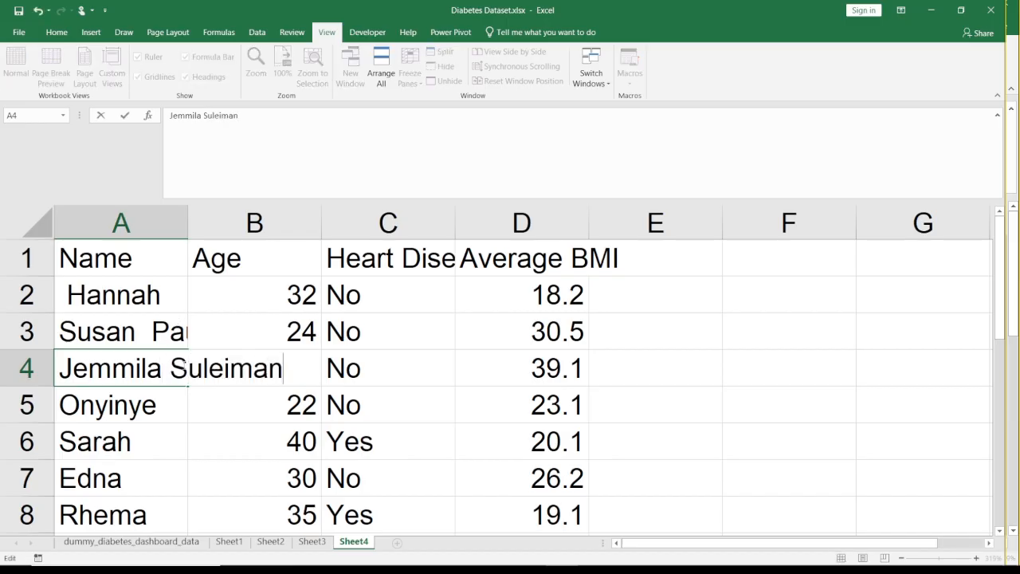
key("Return")
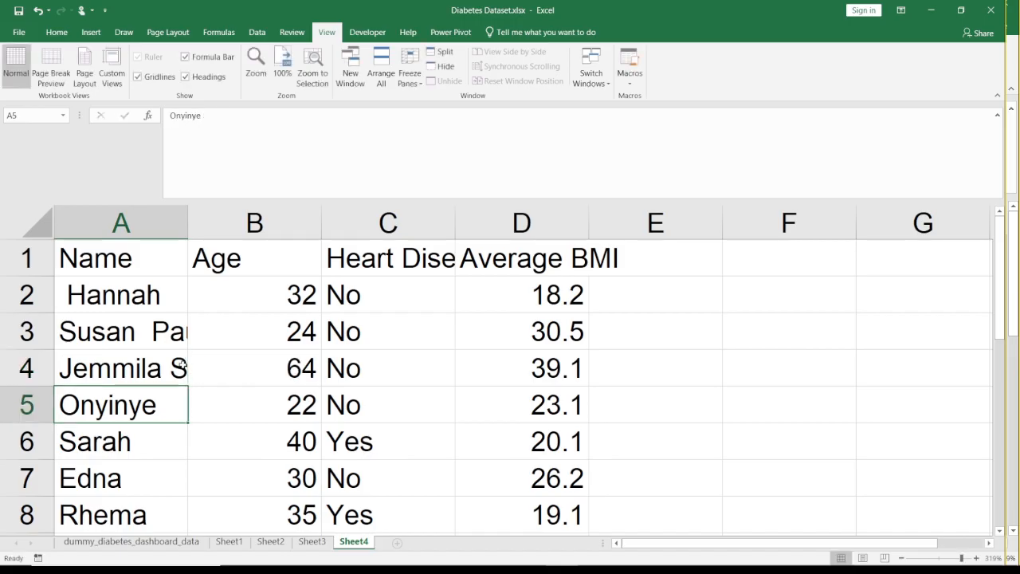
- Add trailing spaces to the names in A5 and A7, and three leading spaces to the name in A6
double_click(166, 409)
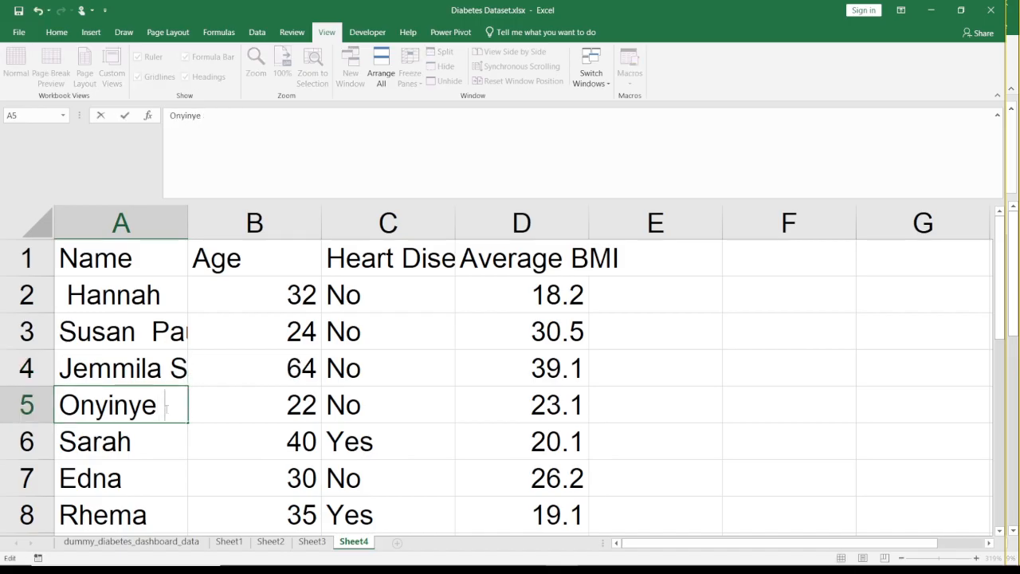
key("Return")
double_click(151, 442)
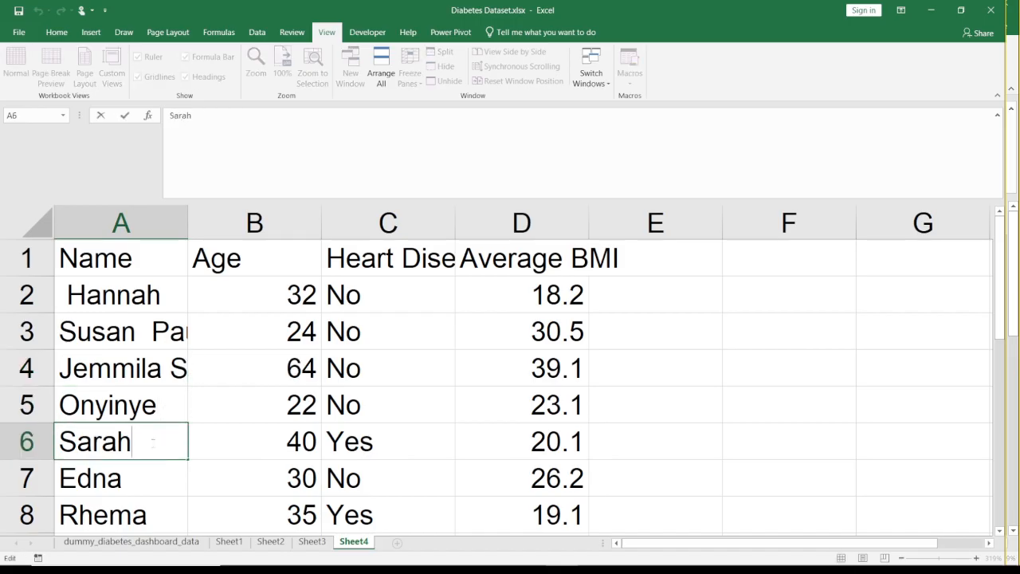
key("Home")
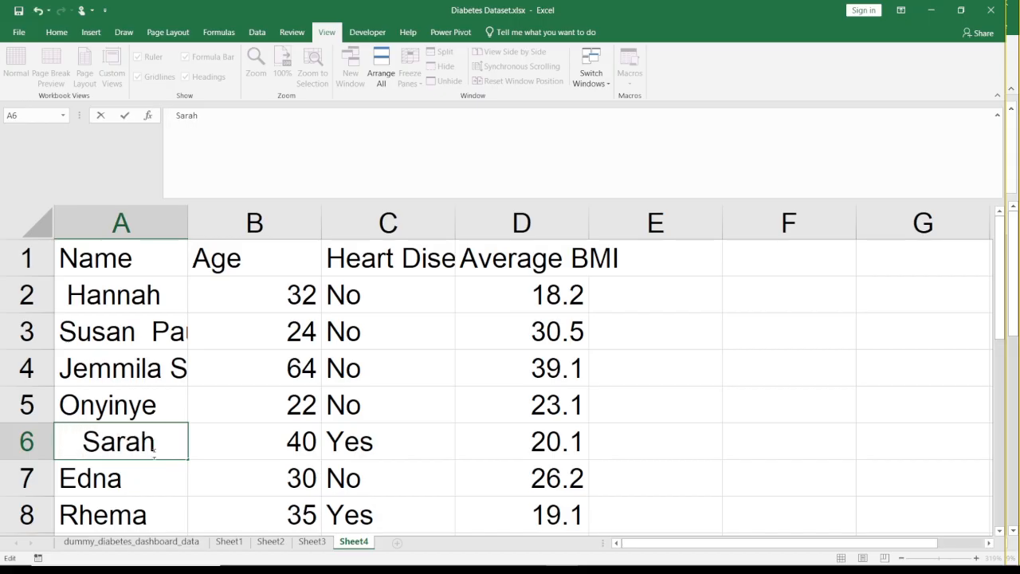
key("Return")
double_click(167, 478)
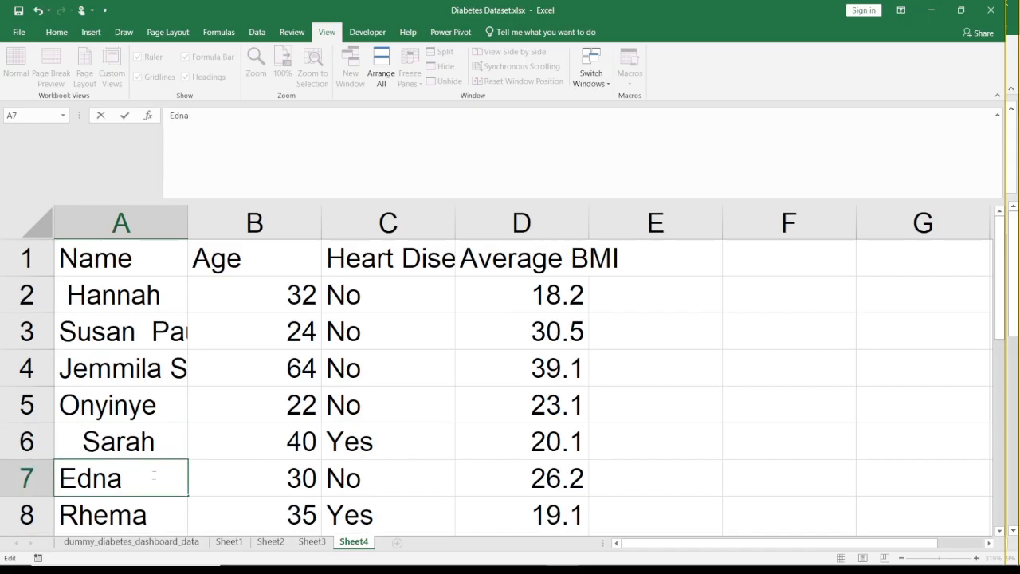
key("Return")
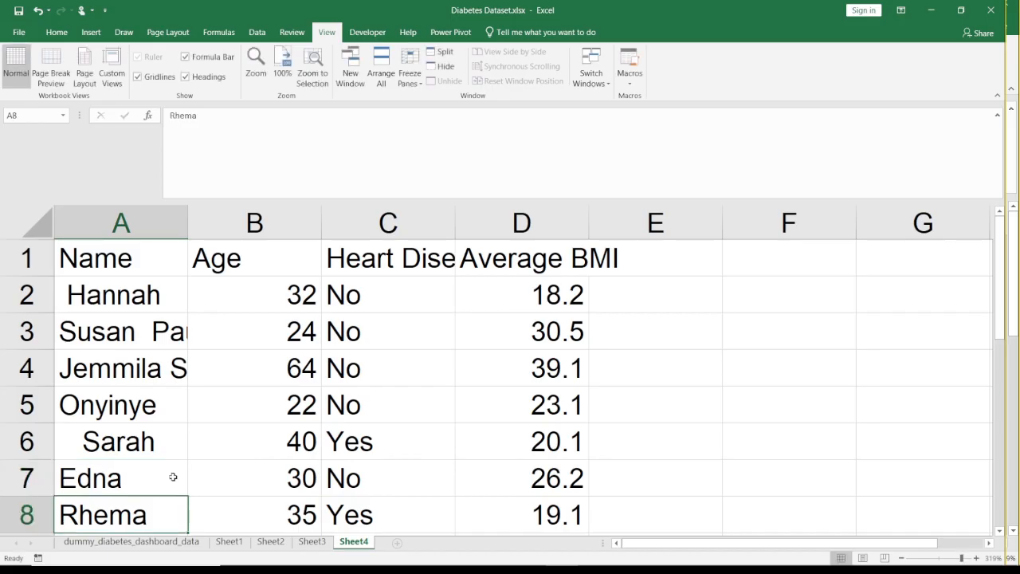
- Widen column A to fit the full names and inspect the leading space in A2
left_click(231, 391)
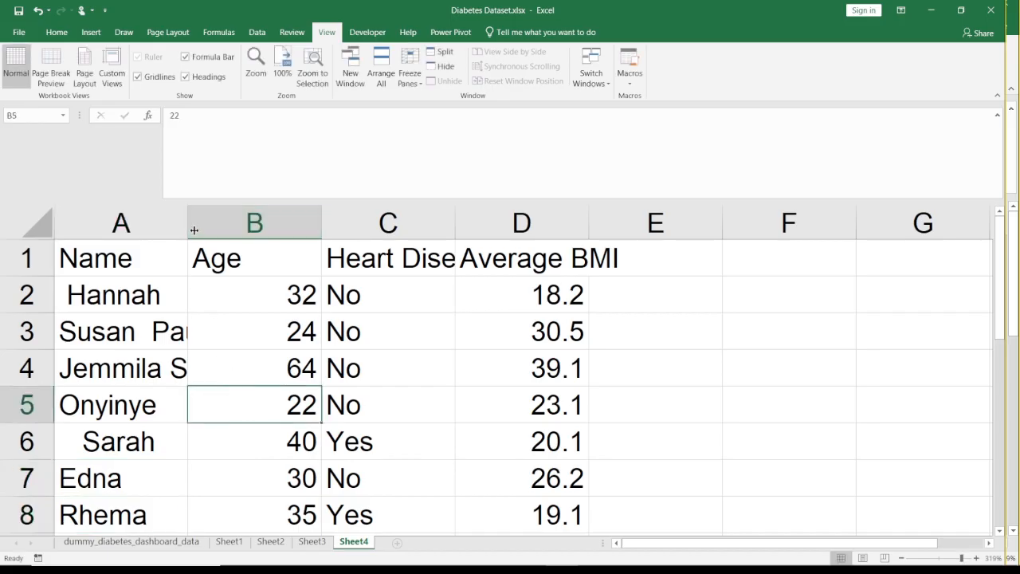
left_click_drag(191, 220, 288, 223)
left_click(86, 299)
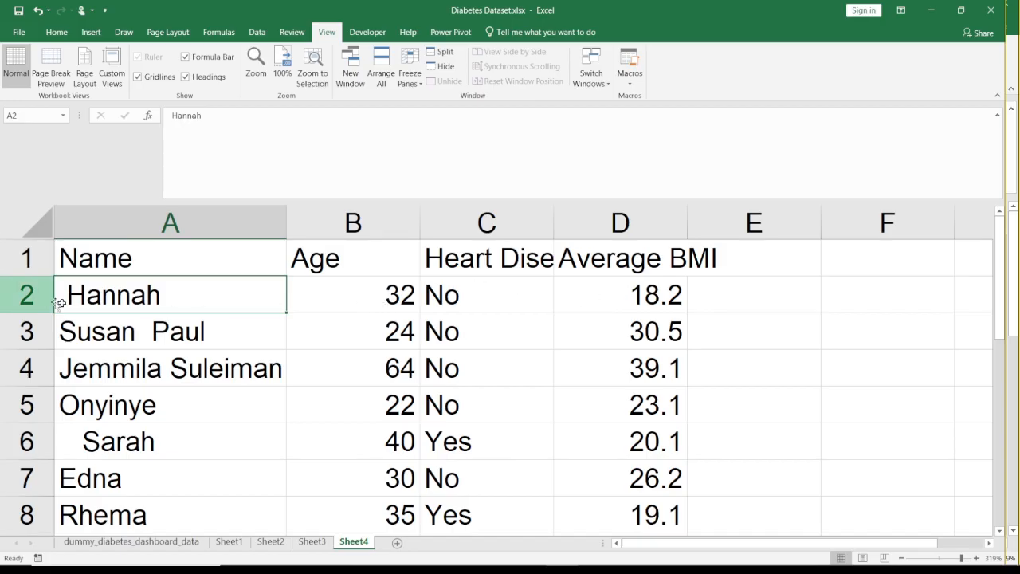
double_click(98, 295)
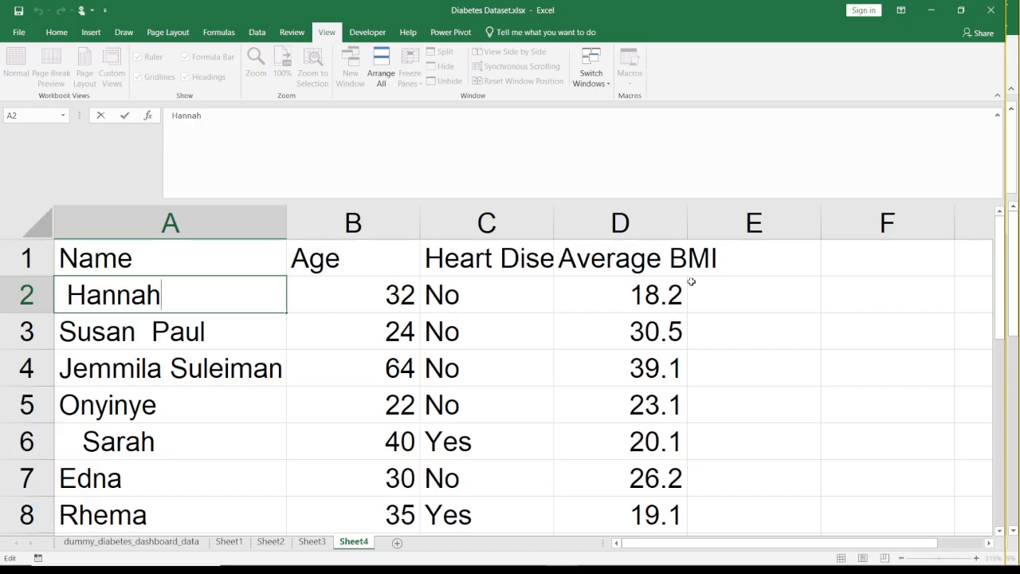
- Enter the header Trim in cell E1
left_click(750, 295)
key("Up")
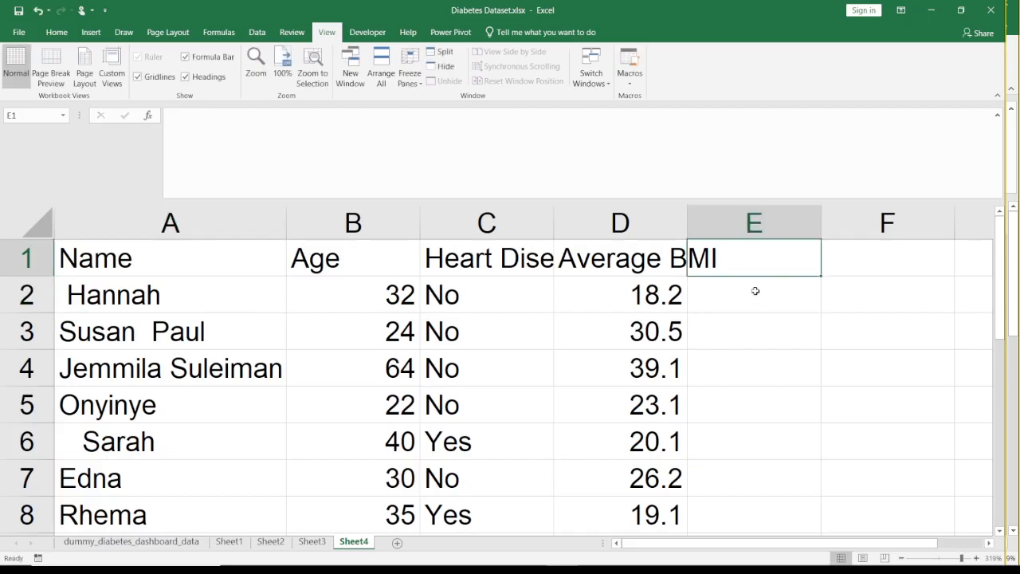
type("Trim")
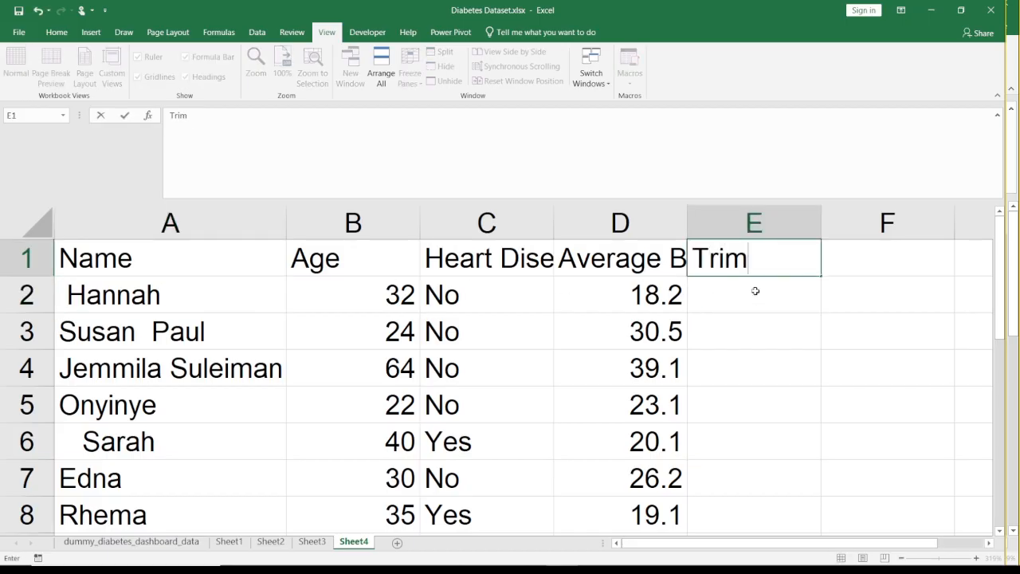
key("Return")
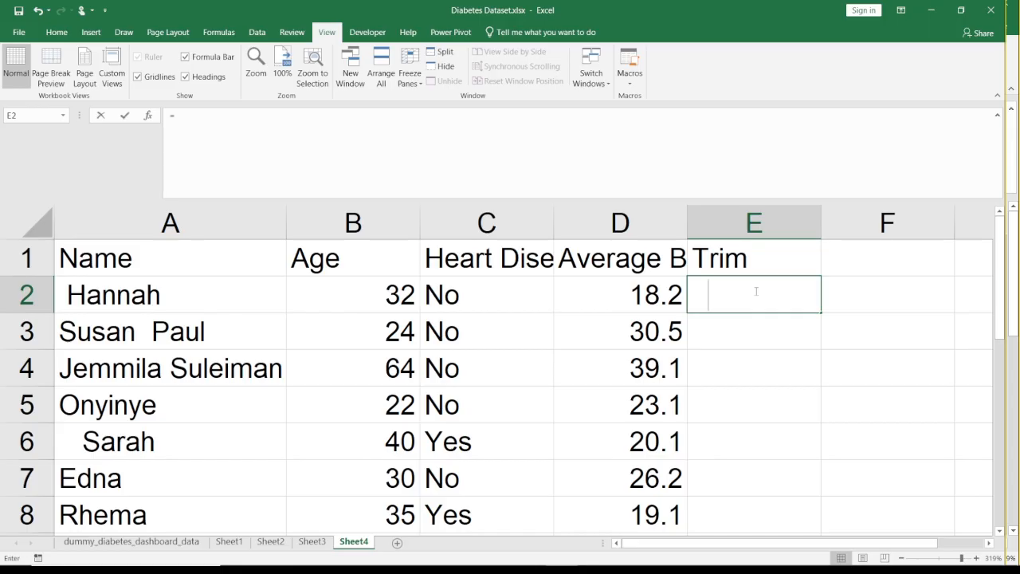
- Enter =TRIM(A2) in cell E2 and fill the formula down to E8
type("=")
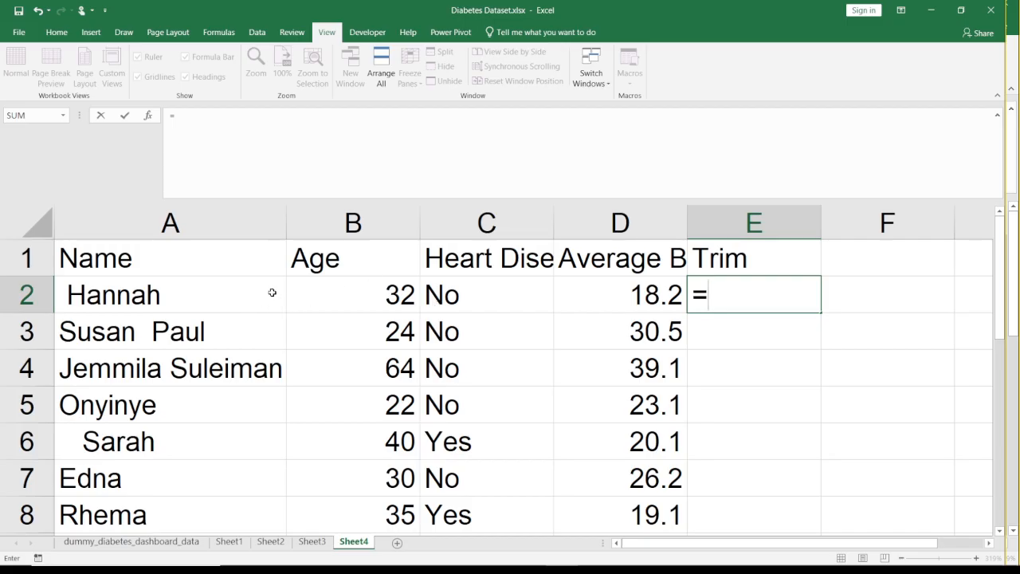
type("trim(")
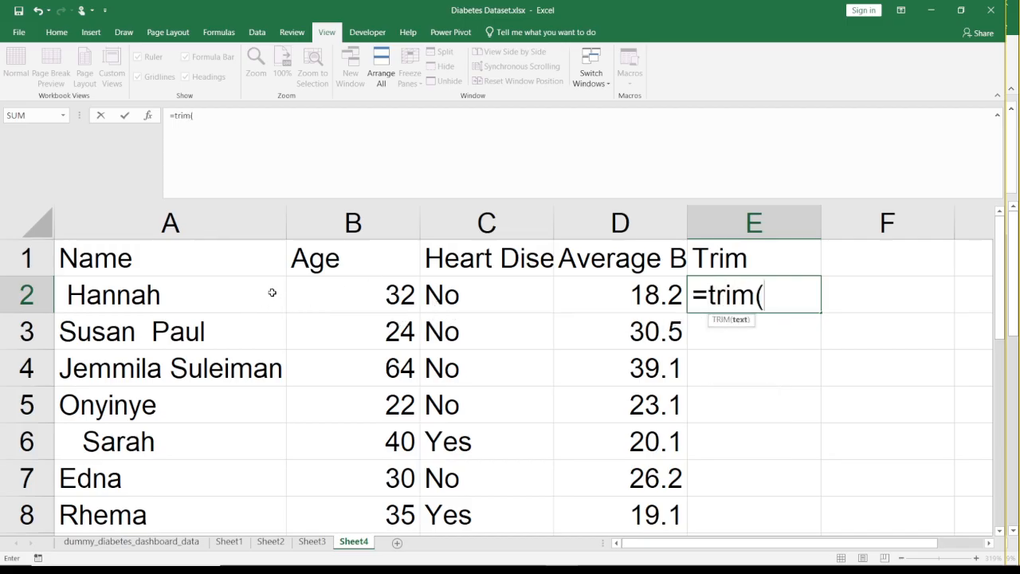
left_click(138, 290)
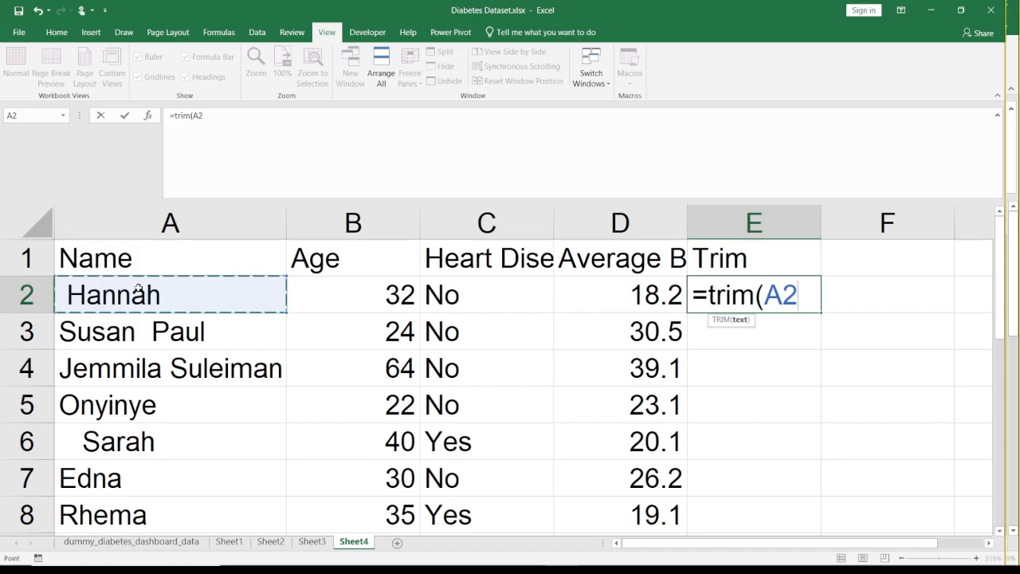
type(")")
key("Return")
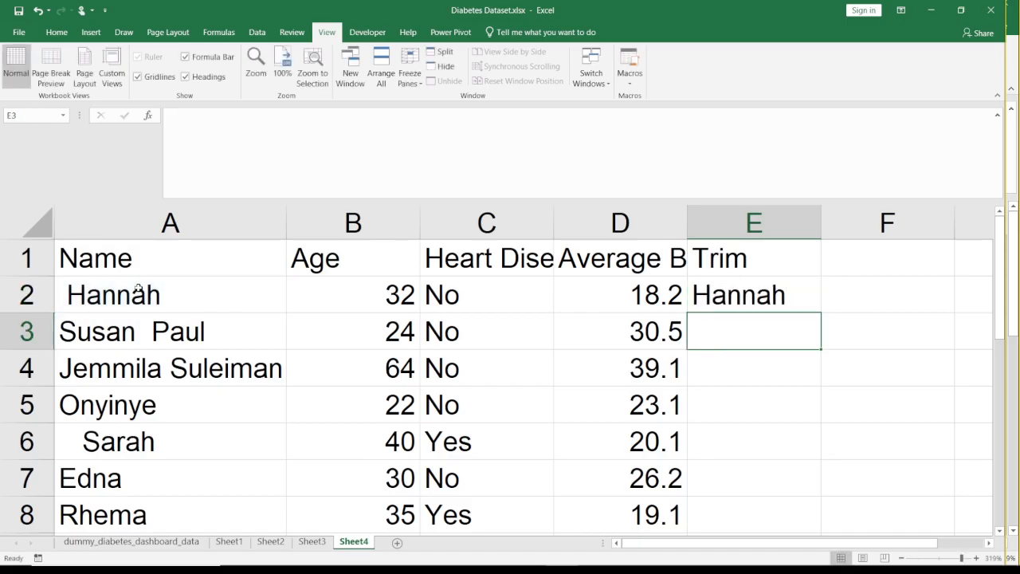
key("Up")
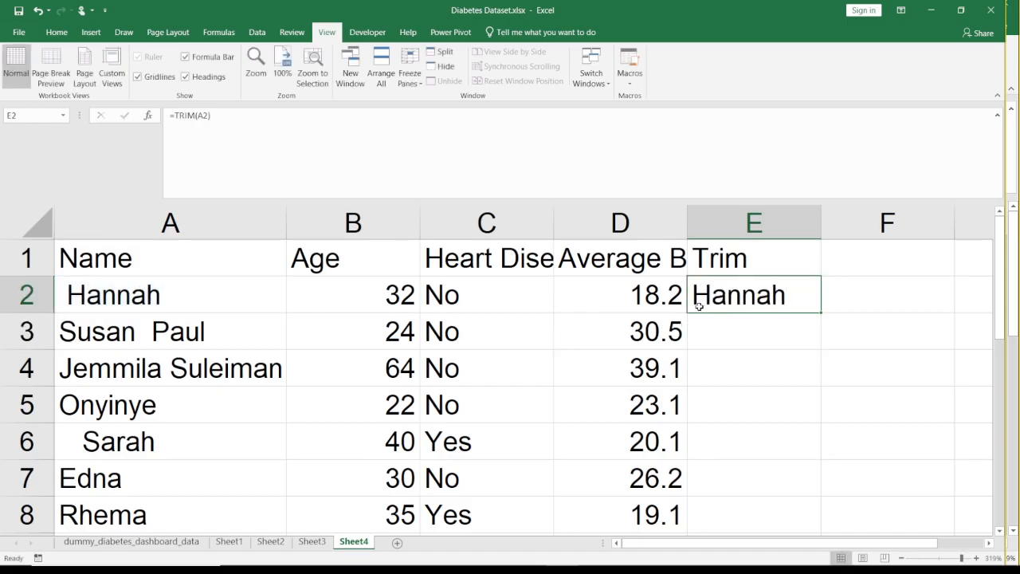
double_click(822, 312)
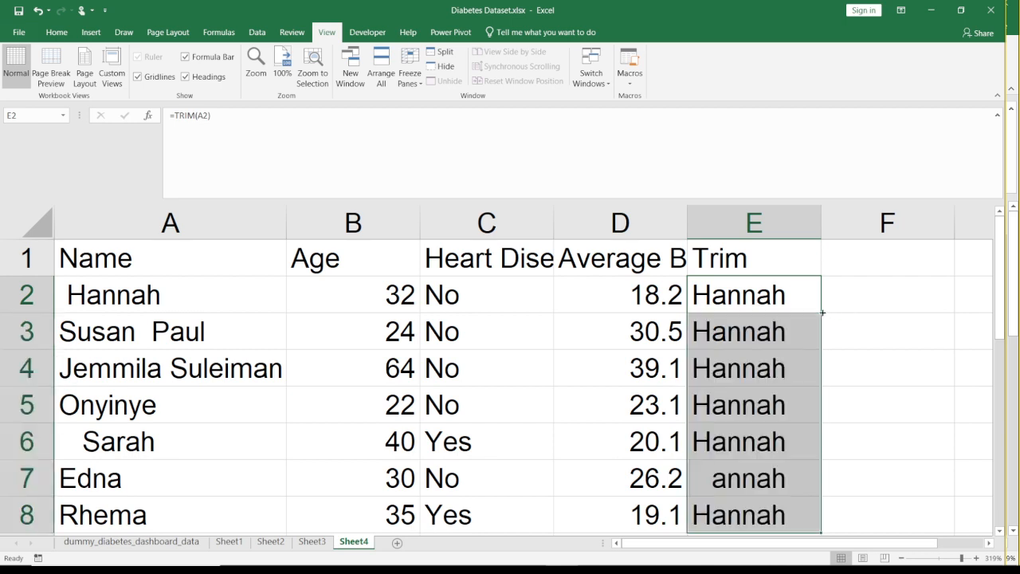
- Insert a second space between the first name and surname in A4 and check the TRIM result in E4
left_click(751, 367)
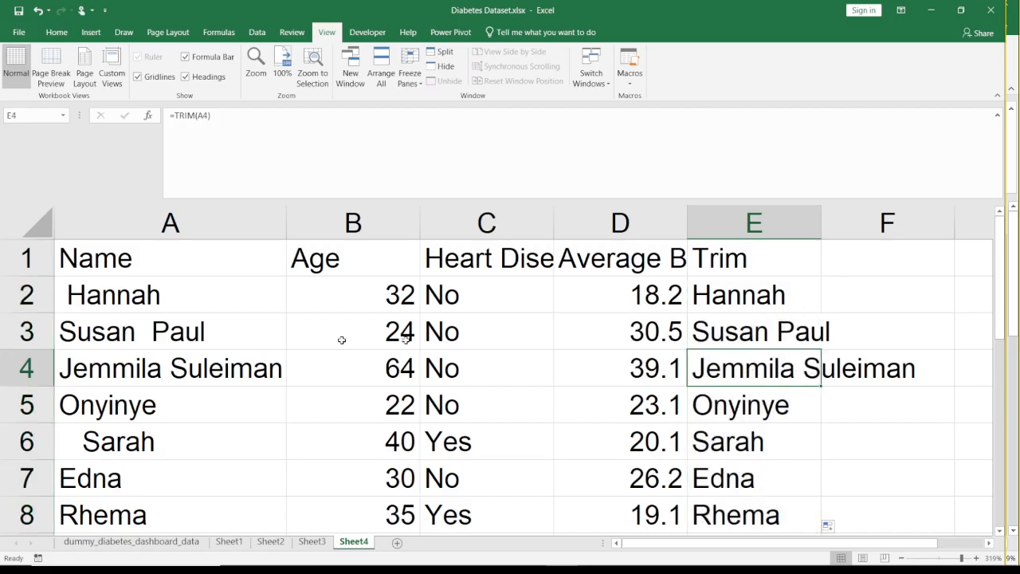
double_click(170, 369)
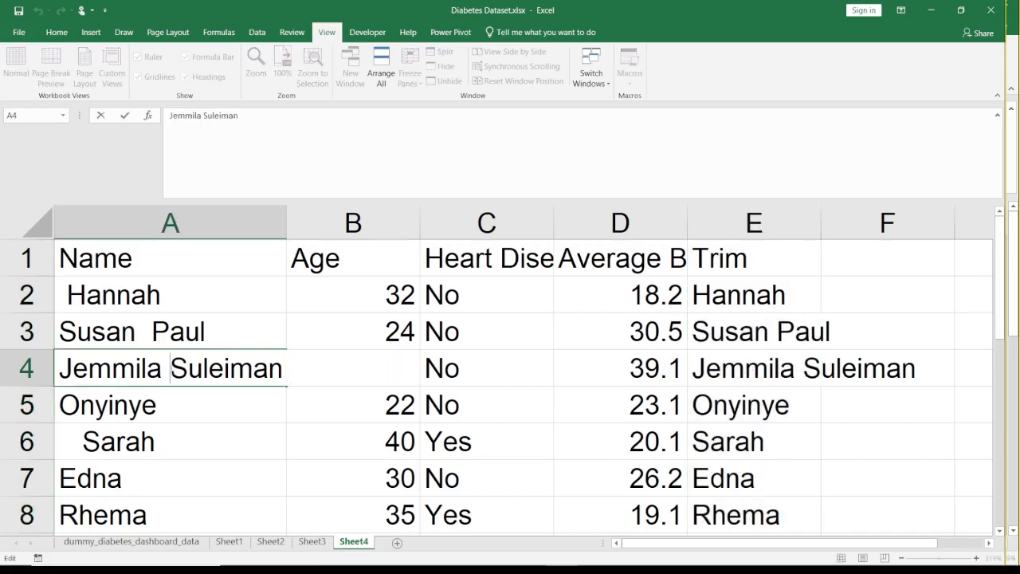
key("Left")
key("Left")
key("Left")
key("Left")
key("Home")
key("Right")
key("Right")
key("Right")
key("Right")
key("Right")
key("Right")
key("Right")
key("Right")
key("Return")
left_click(170, 369)
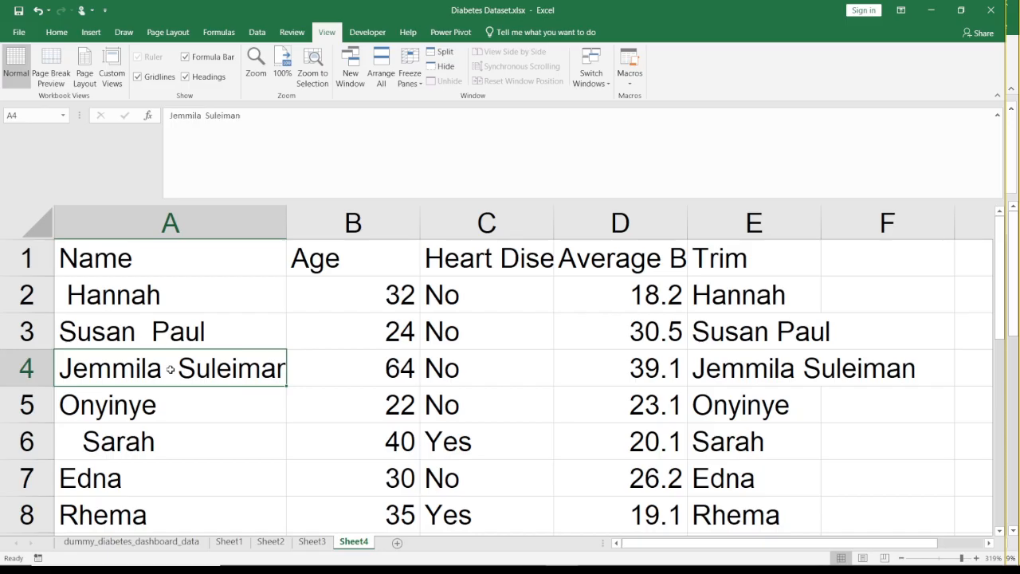
key("Right")
key("Right")
key("Right")
key("Right")
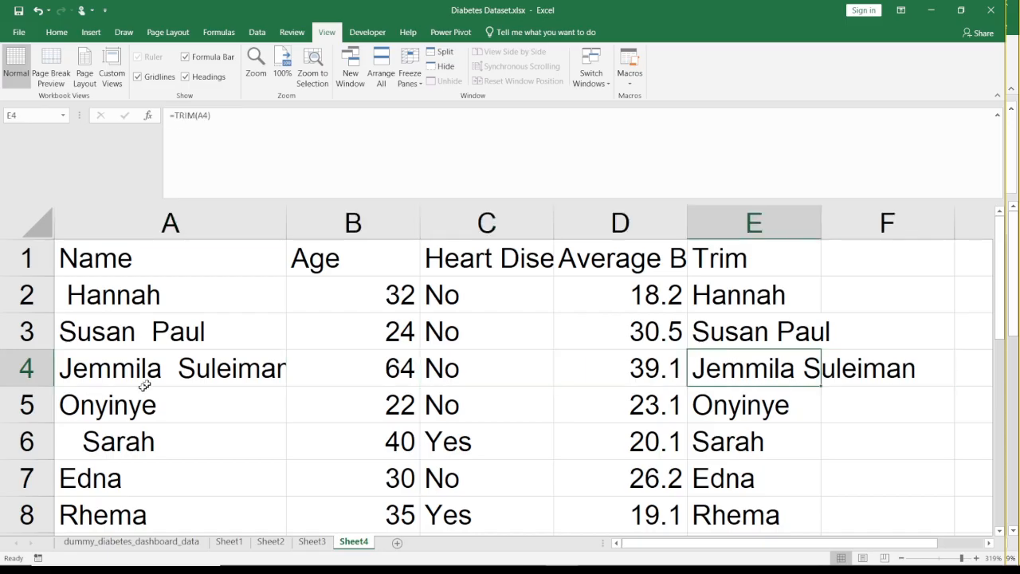
- Widen column E to fit the longest trimmed name and select the TRIM formula in E2
left_click(166, 413)
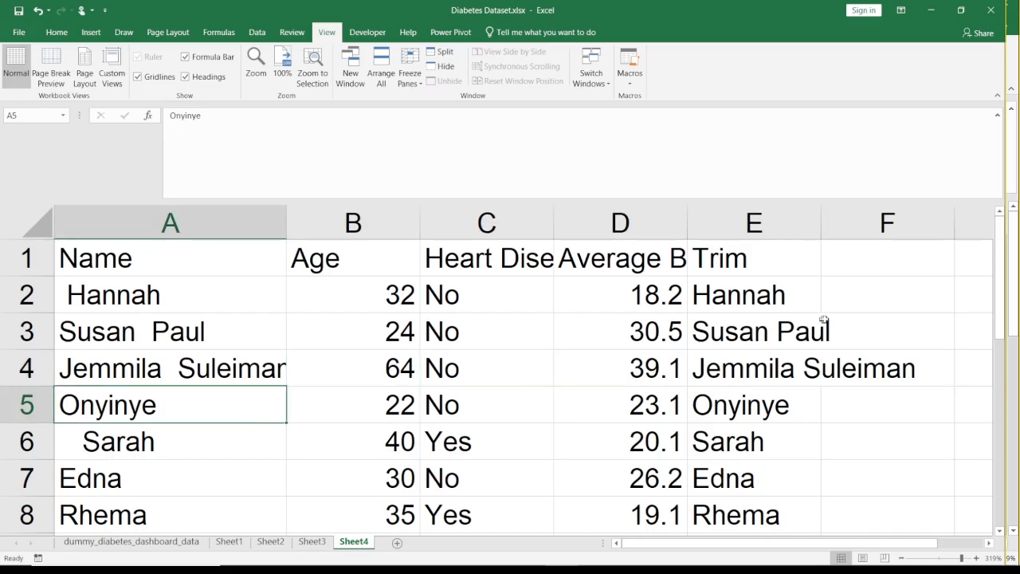
left_click_drag(821, 223, 919, 224)
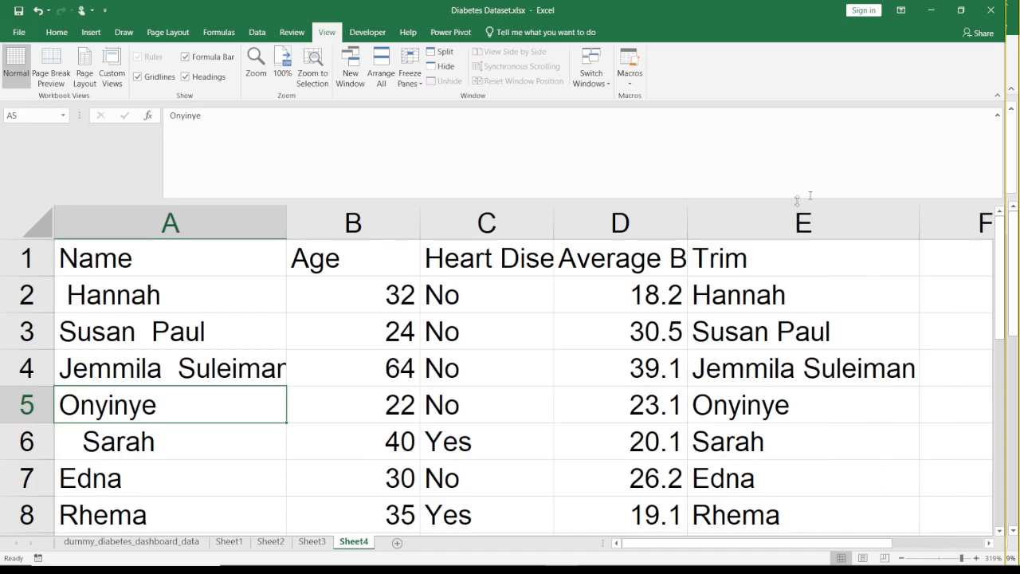
left_click(761, 263)
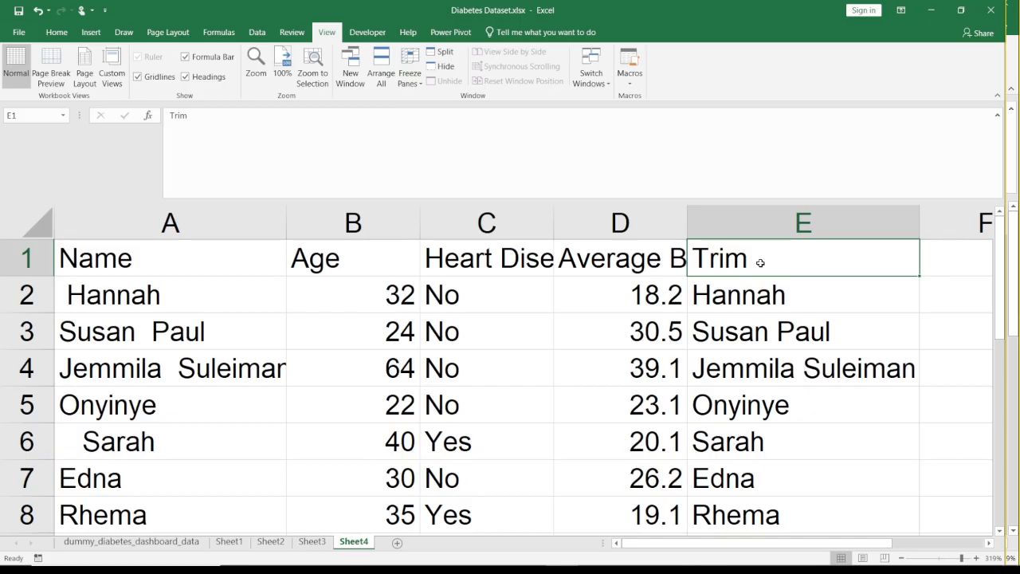
key("Down")
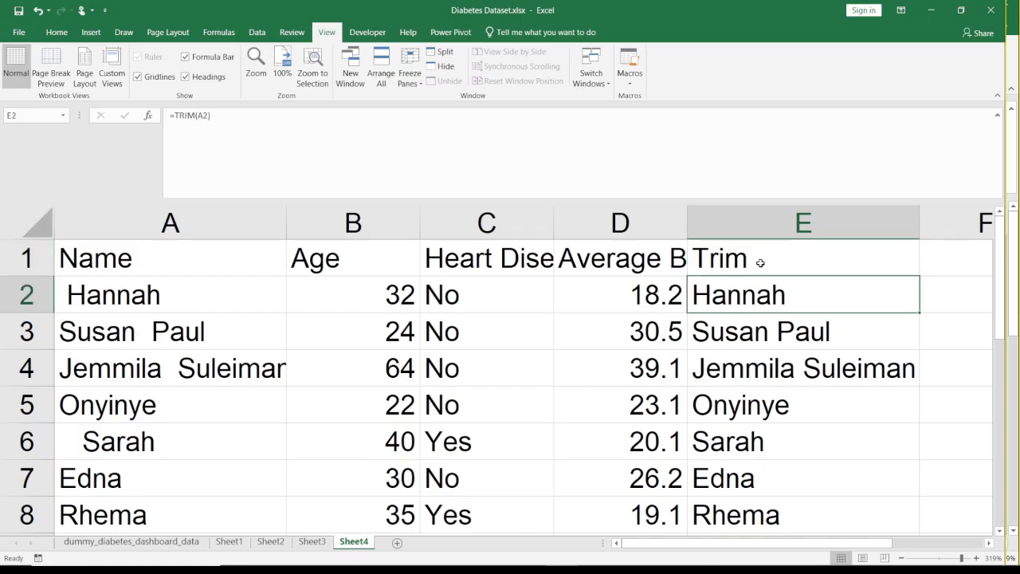